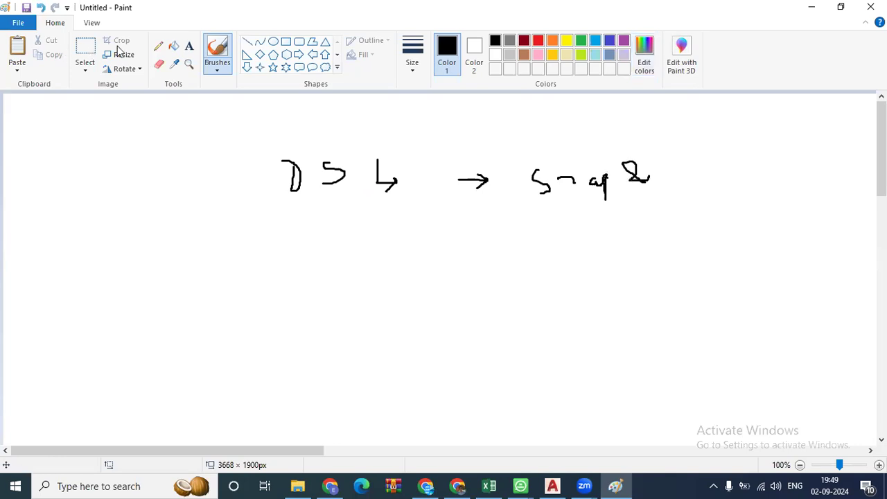
# Add a text note below the handwritten "Snap &" beginning with "sNAP & gRID----"
pyautogui.click(188, 46)
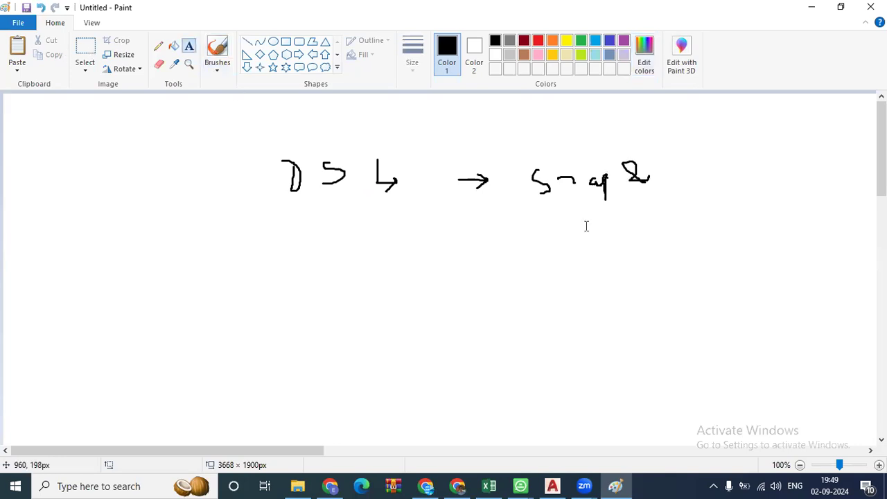
pyautogui.click(567, 240)
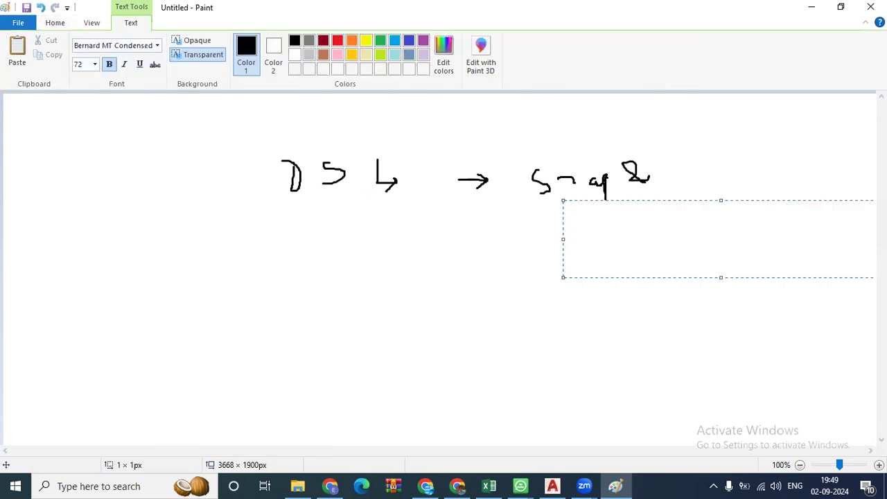
pyautogui.write('SAN')
pyautogui.press('BackSpace')
pyautogui.press('BackSpace')
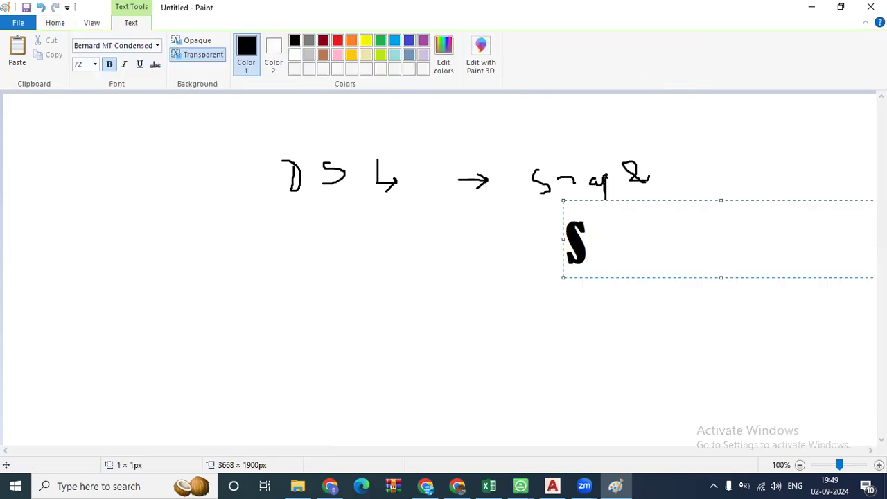
pyautogui.write('NAP')
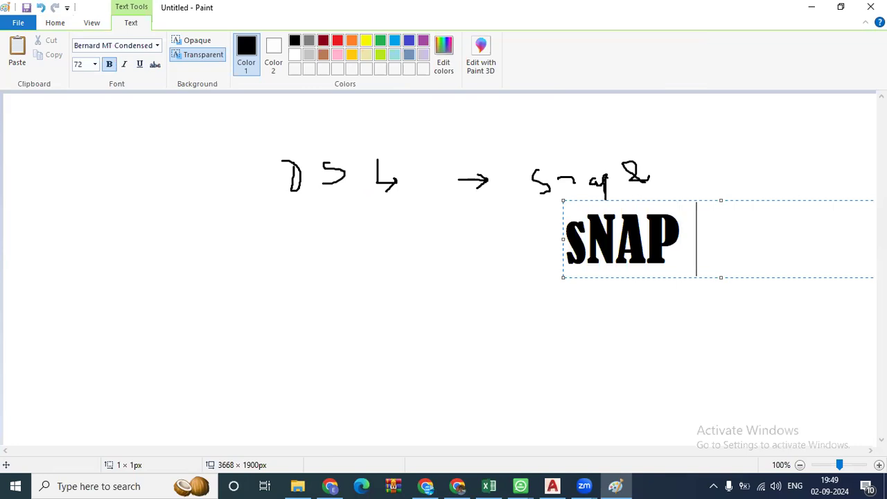
pyautogui.write(' & gRI')
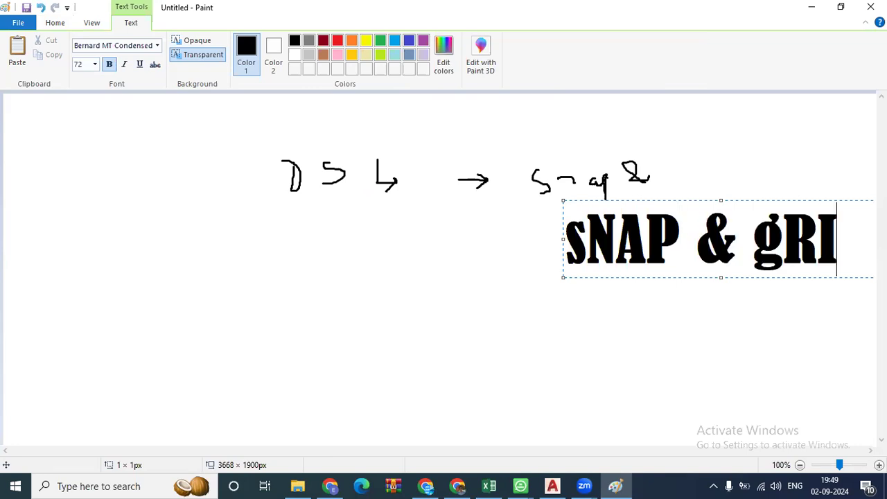
pyautogui.write('D--')
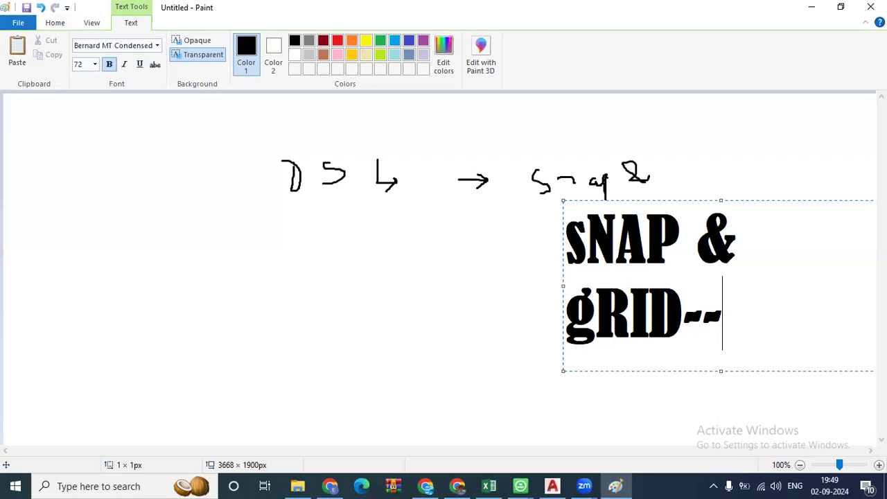
pyautogui.write('--')
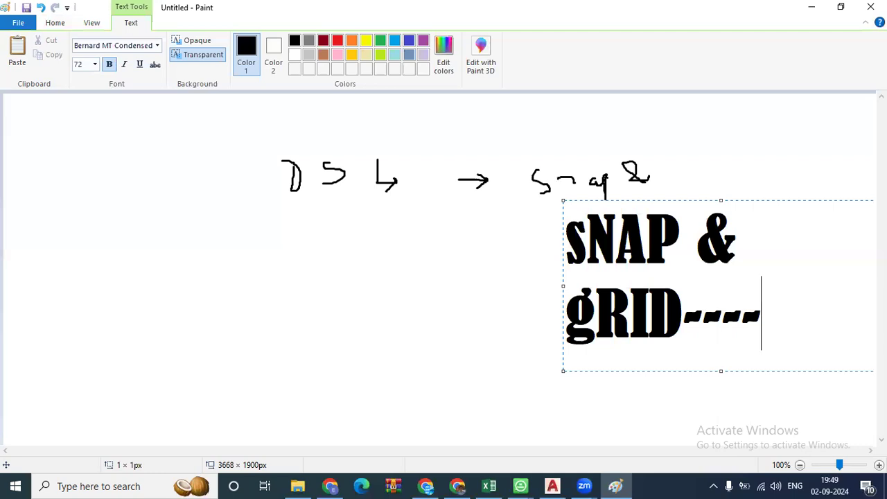
# Continue the note with "> sNAP tYPE->" and "iSOMETRUC sNAP" on a new line
pyautogui.write('> S')
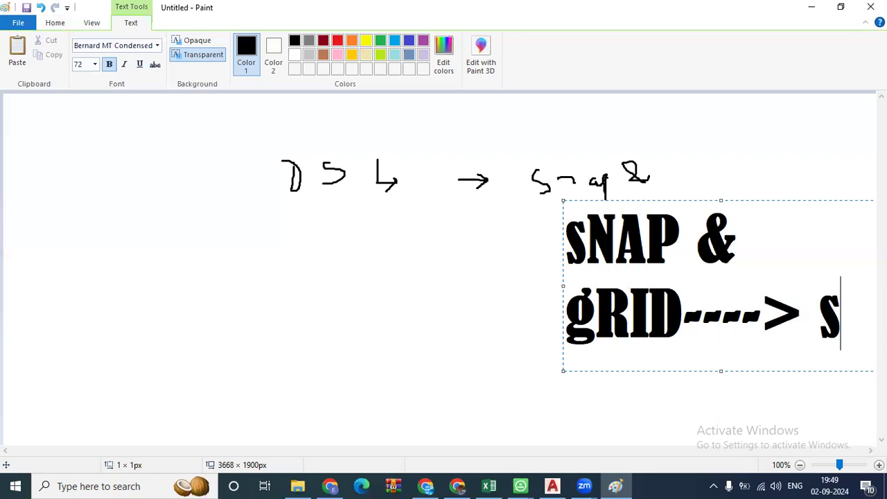
pyautogui.write('NAP tYPE')
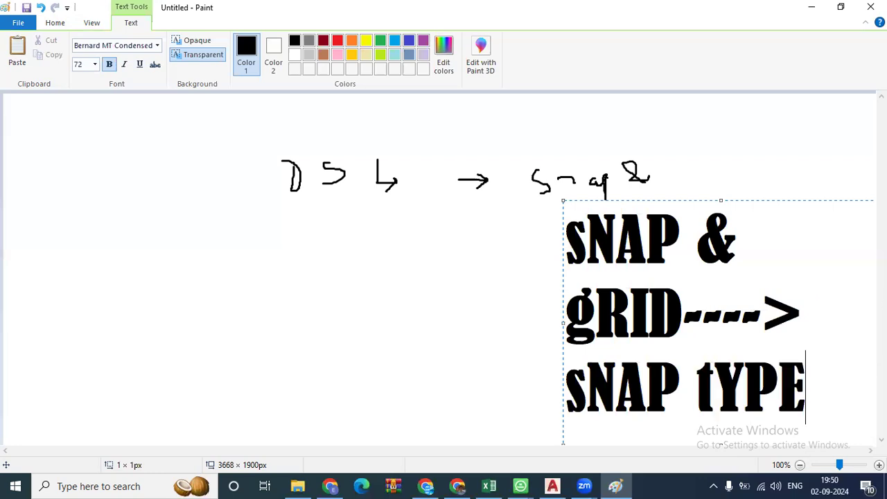
pyautogui.write('-.')
pyautogui.press('BackSpace')
pyautogui.write('>')
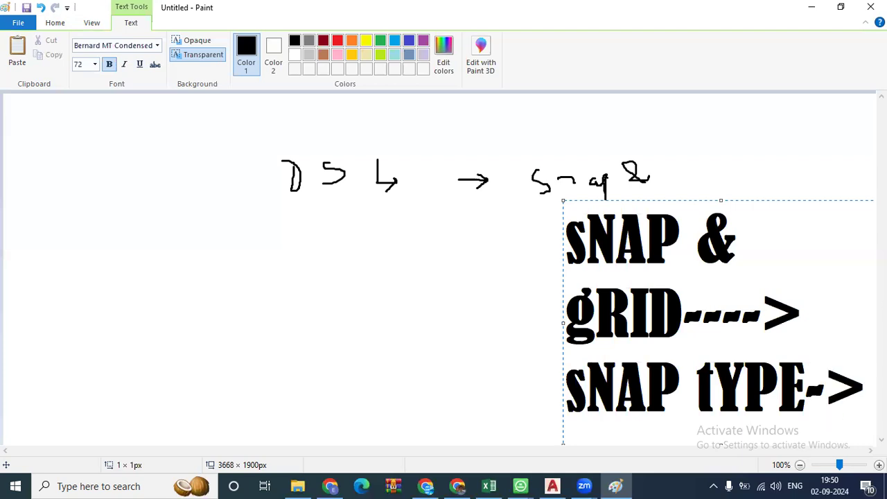
pyautogui.press('Return')
pyautogui.write('iSOMET')
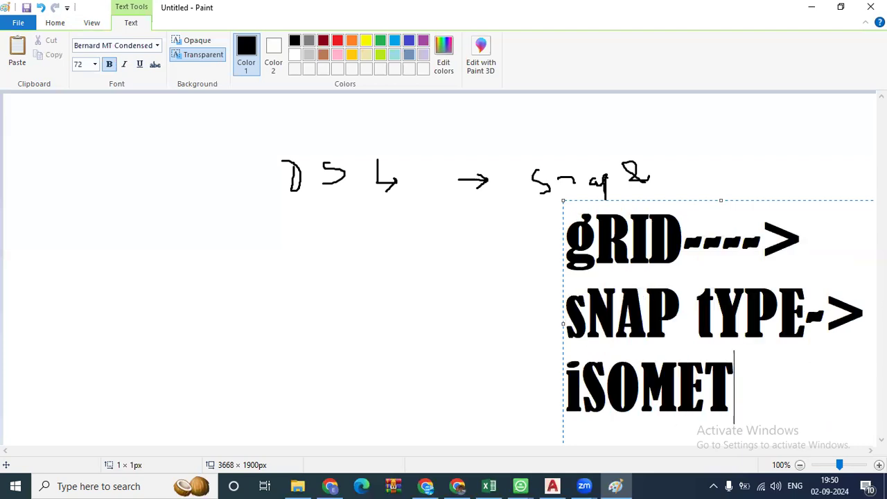
pyautogui.write('RUC s')
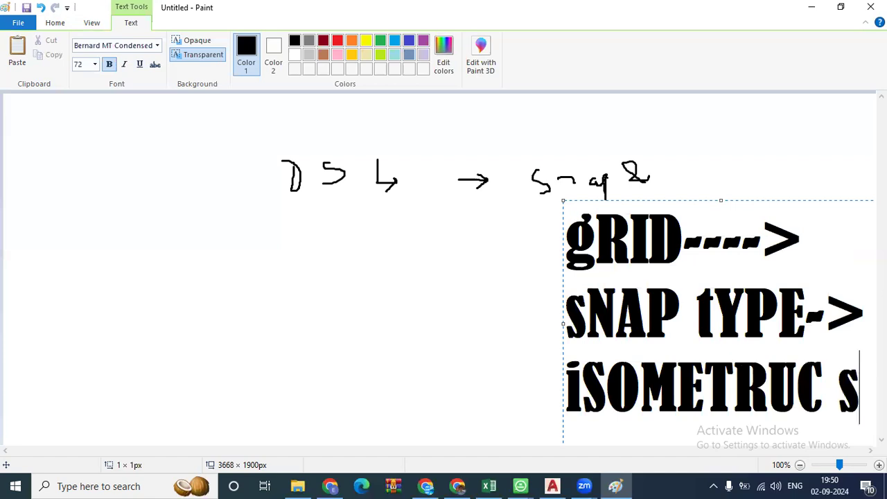
pyautogui.write('NAP')
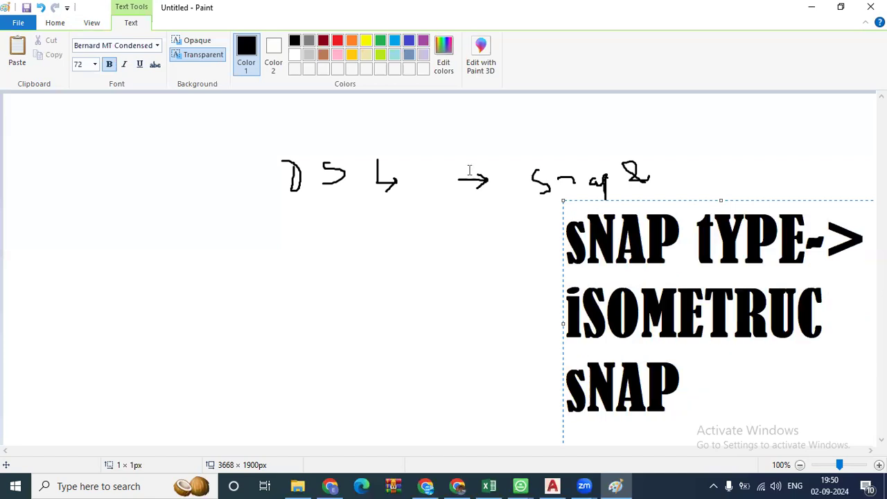
# Set the font size of the whole note to 18, keeping its text
pyautogui.hotkey('ctrl', 'a')
pyautogui.click(94, 64)
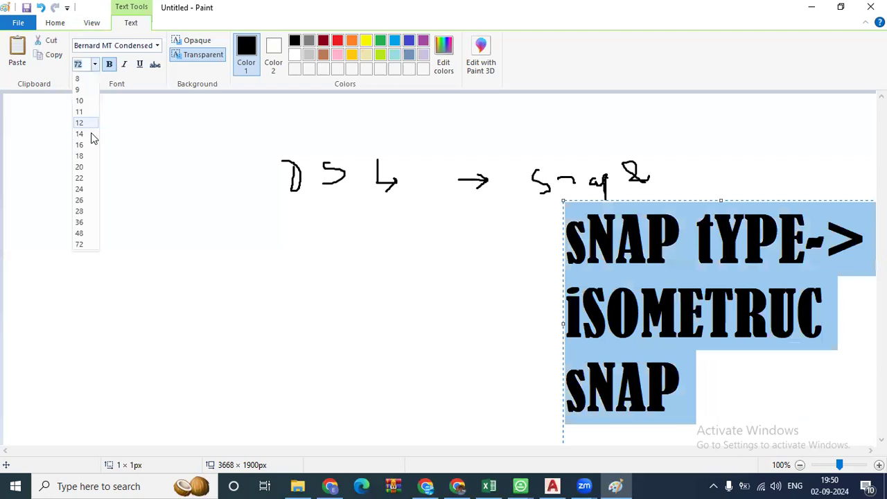
pyautogui.click(82, 156)
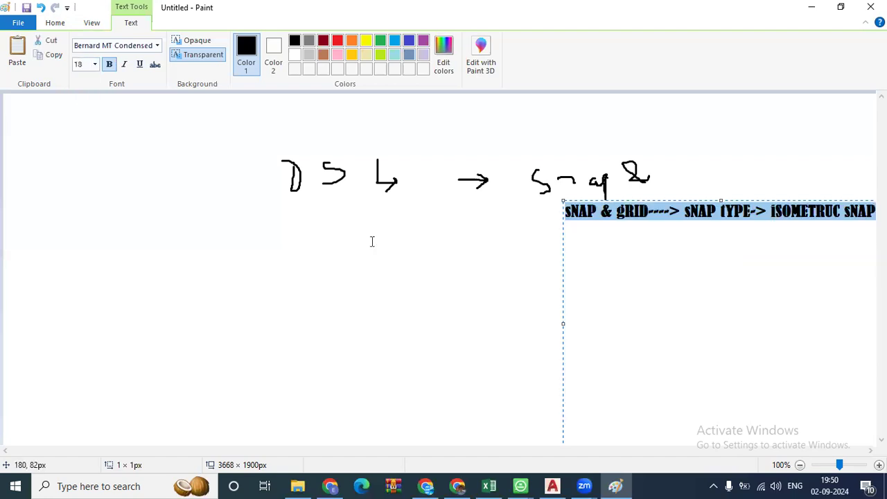
pyautogui.press('Delete')
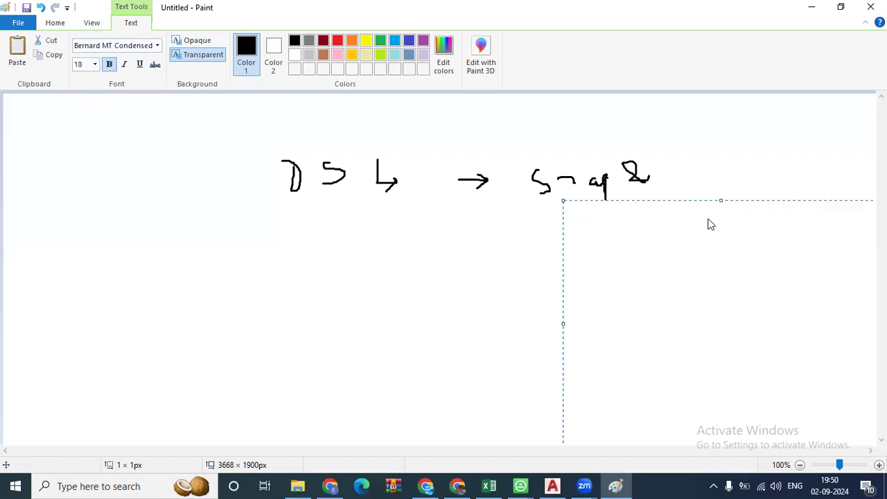
pyautogui.hotkey('ctrl', 'z')
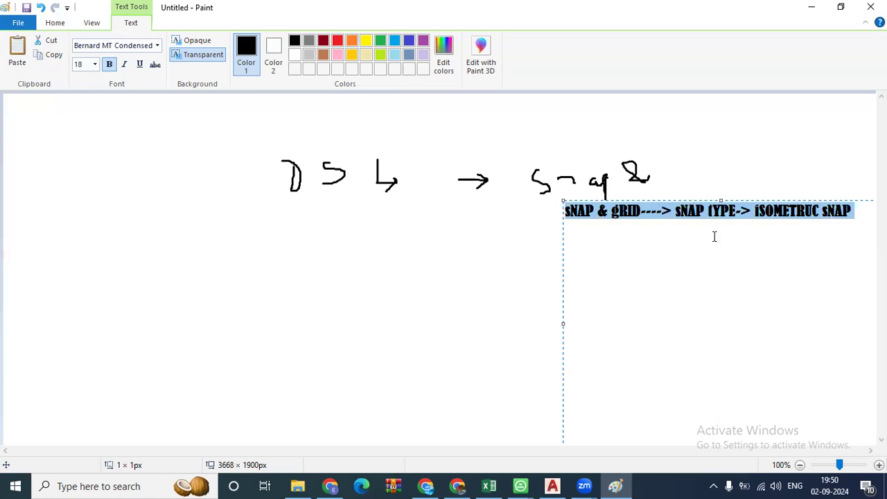
# Switch to AutoCAD and set the snap type to Isometric snap in the drafting settings (DS)
pyautogui.click(553, 486)
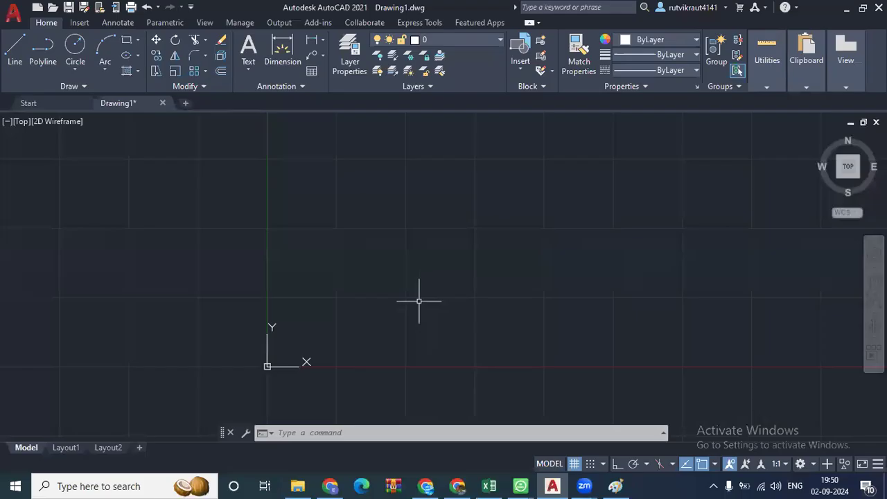
pyautogui.moveTo(419, 301); pyautogui.dragTo(439, 304, button='middle')
pyautogui.moveTo(279, 293); pyautogui.dragTo(278, 287, button='middle')
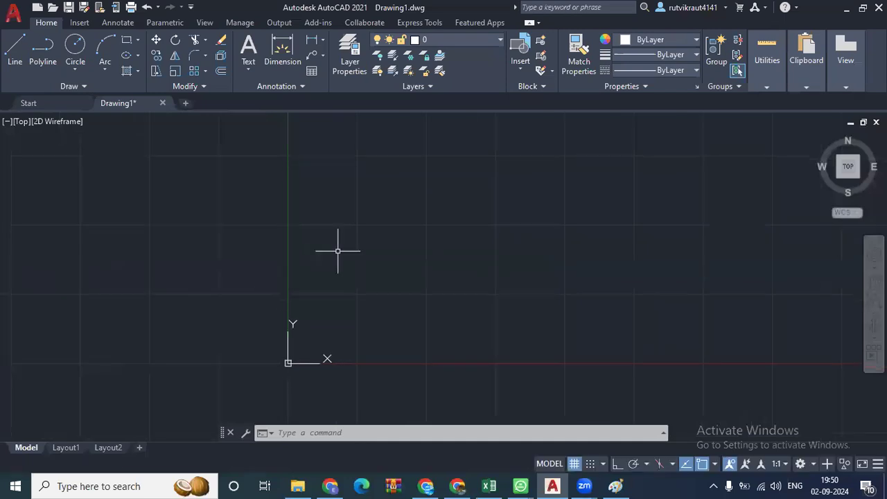
pyautogui.write('DS')
pyautogui.press('Return')
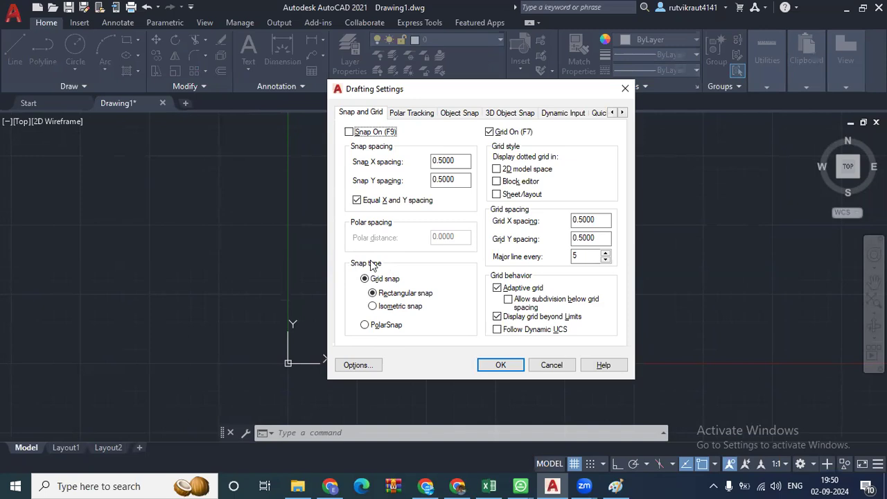
pyautogui.click(373, 307)
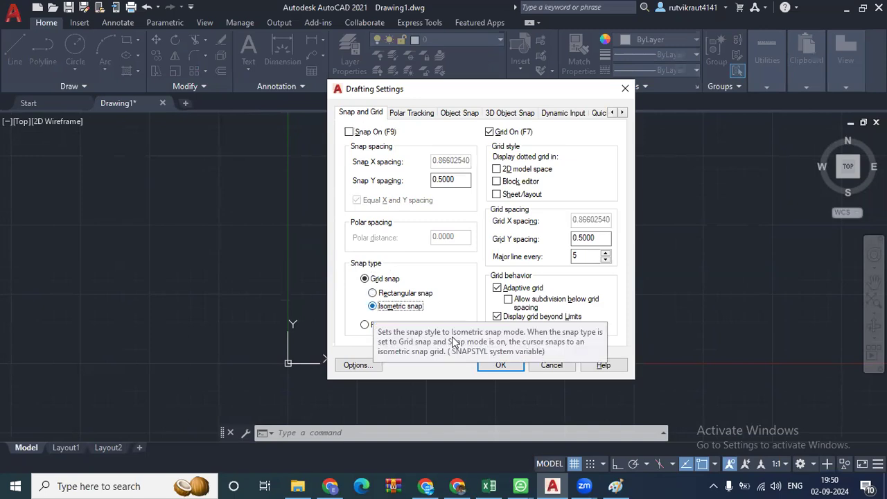
pyautogui.click(499, 366)
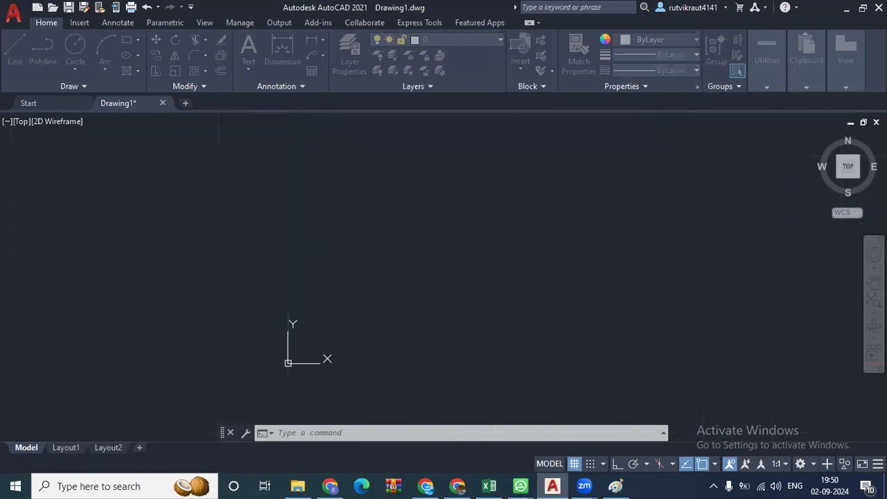
# Cycle the isometric drafting plane once through its three orientations to compare the cursor directions
pyautogui.scroll(-2, 395, 279)
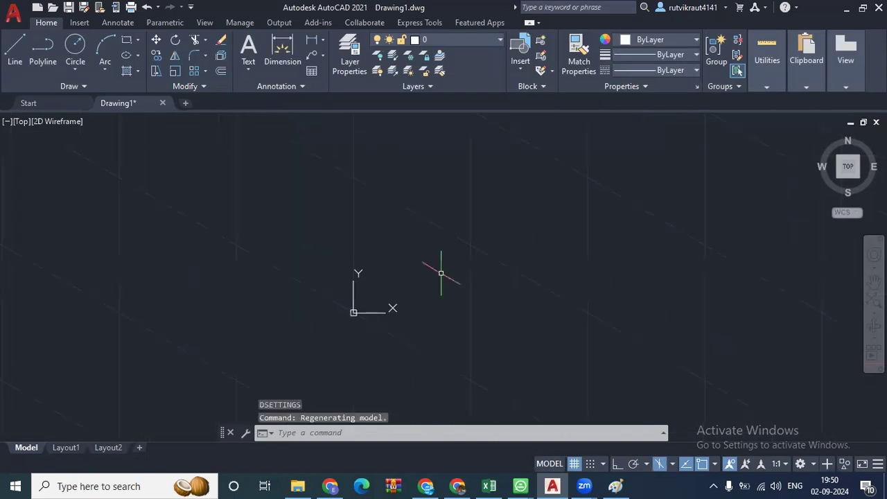
pyautogui.moveTo(441, 273); pyautogui.dragTo(389, 256, button='middle')
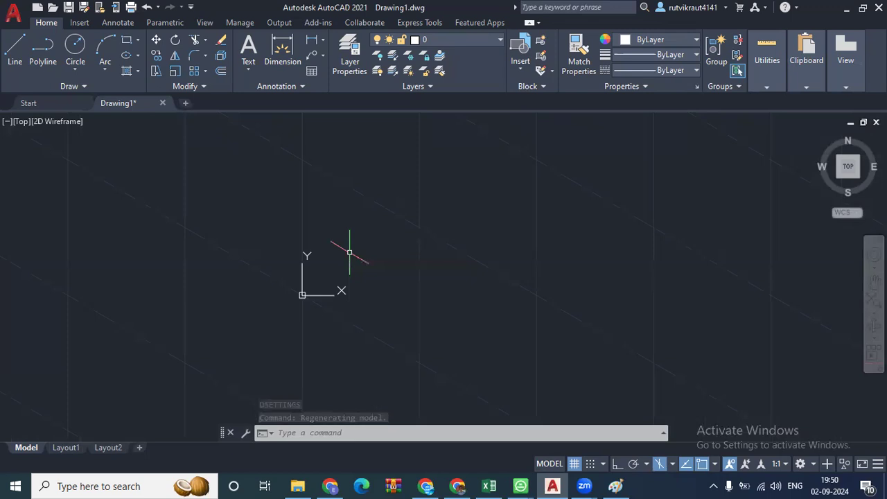
pyautogui.press('F5')
pyautogui.press('F5')
pyautogui.press('F5')
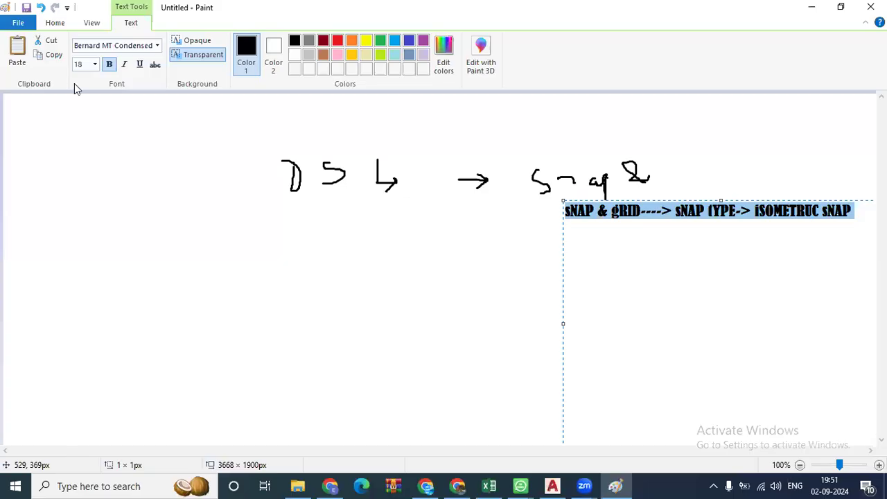
# In Paint, add a second text note, "F5-- PLANE CHANGE", below the handwriting, widening its box to fit one line
pyautogui.click(58, 25)
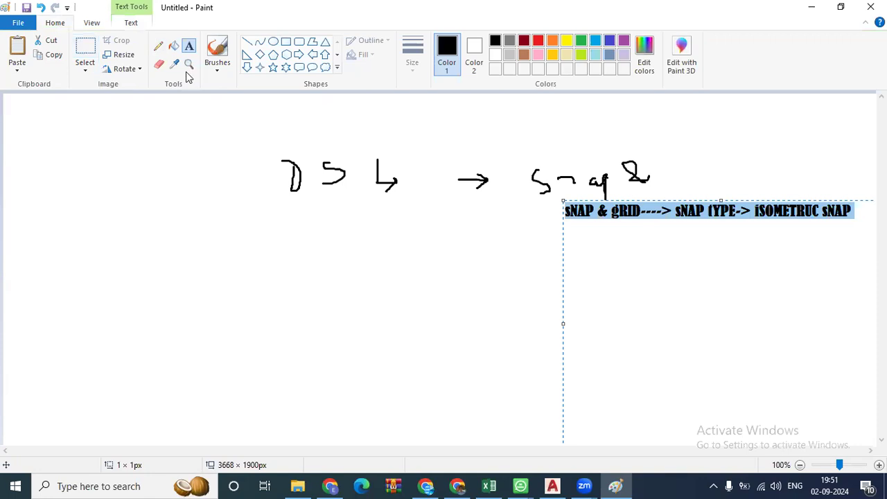
pyautogui.click(190, 278)
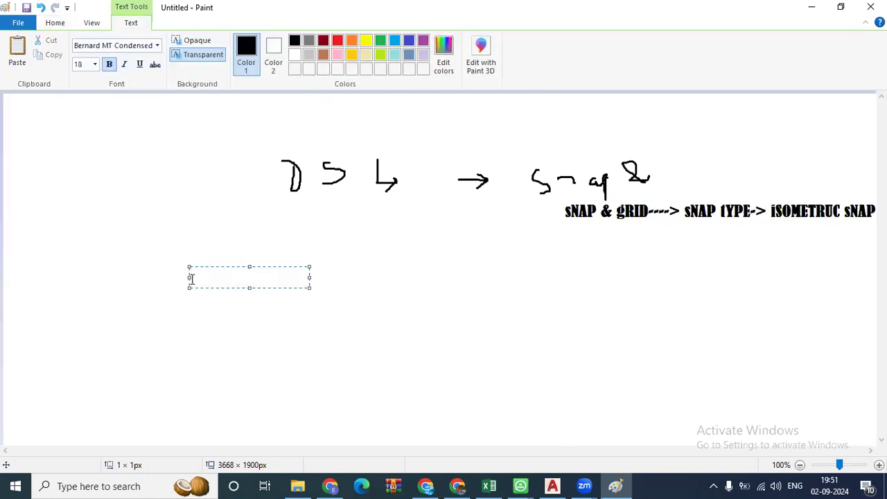
pyautogui.write('F5')
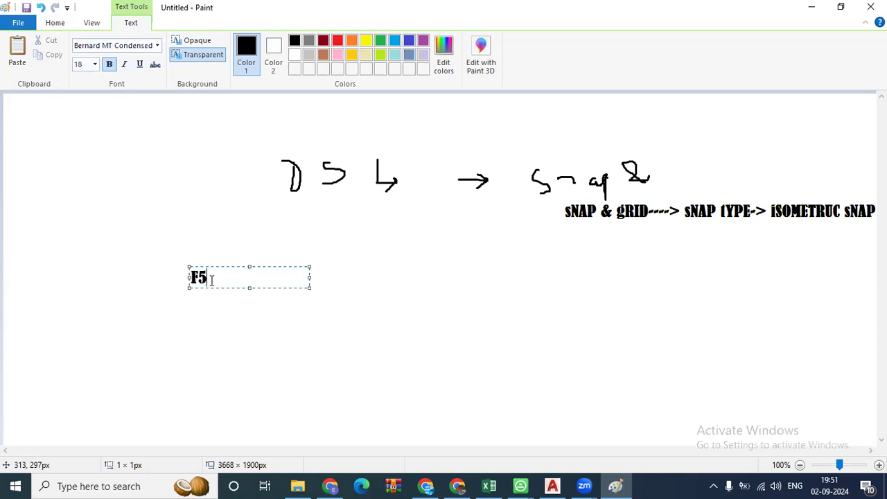
pyautogui.write('-- pLANE ')
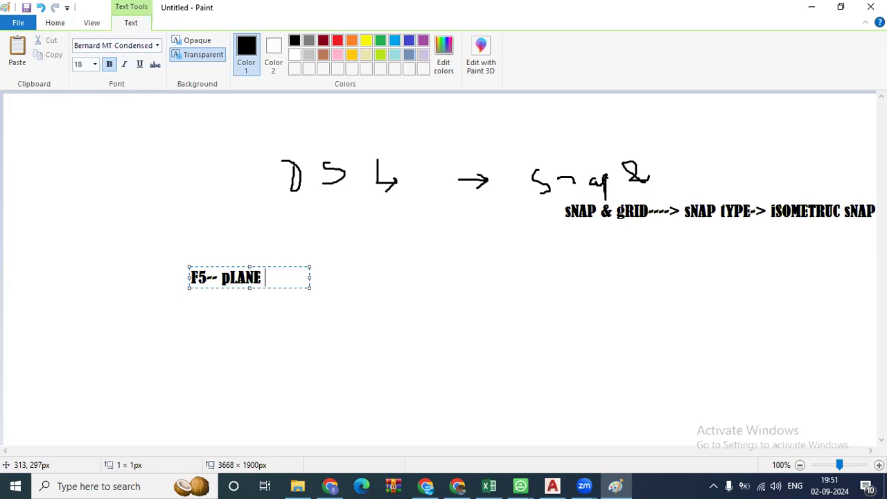
pyautogui.write('CHANGE')
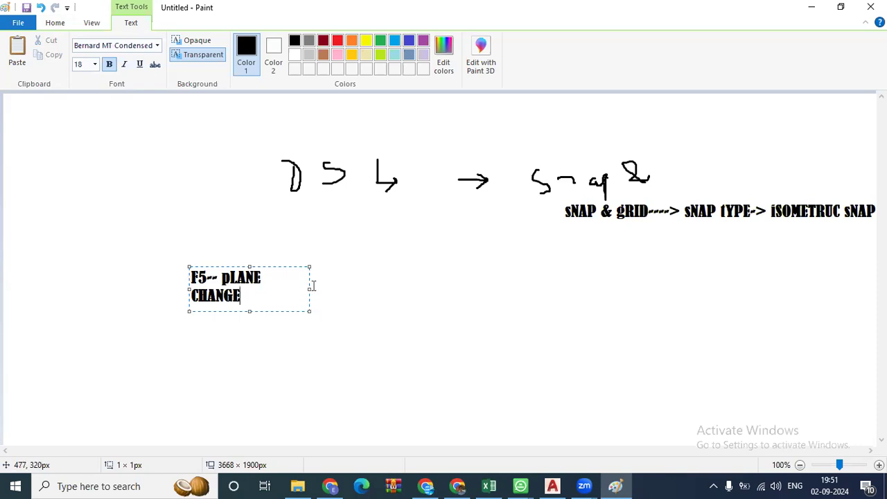
pyautogui.moveTo(309, 292); pyautogui.dragTo(405, 281)
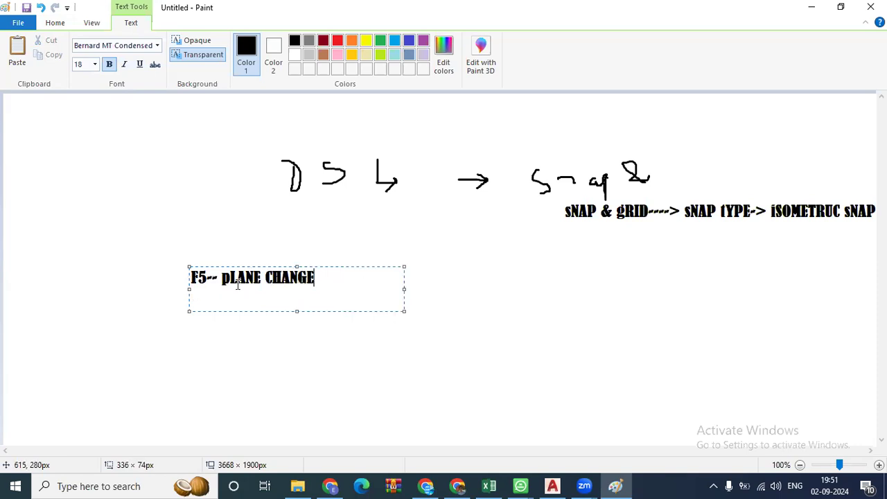
pyautogui.moveTo(226, 278); pyautogui.dragTo(221, 278)
pyautogui.press('BackSpace')
pyautogui.write('P')
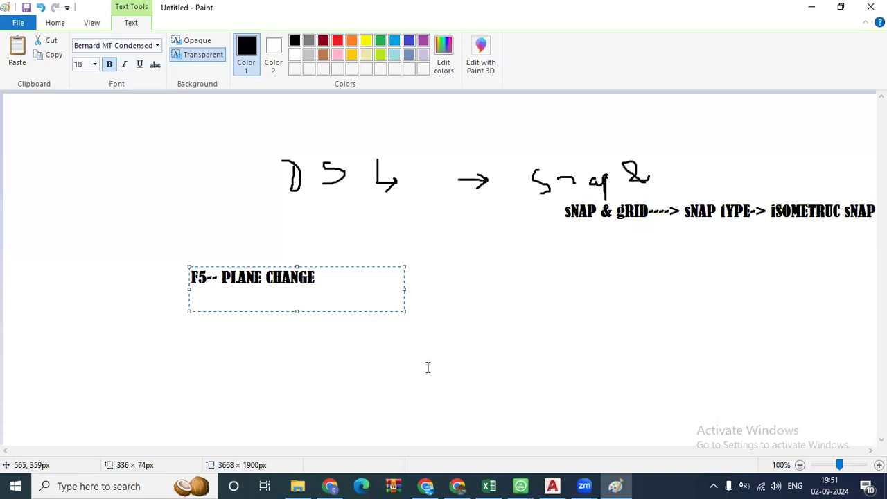
# Return to AutoCAD and cycle twice through the top, right and left isoplanes
pyautogui.click(551, 485)
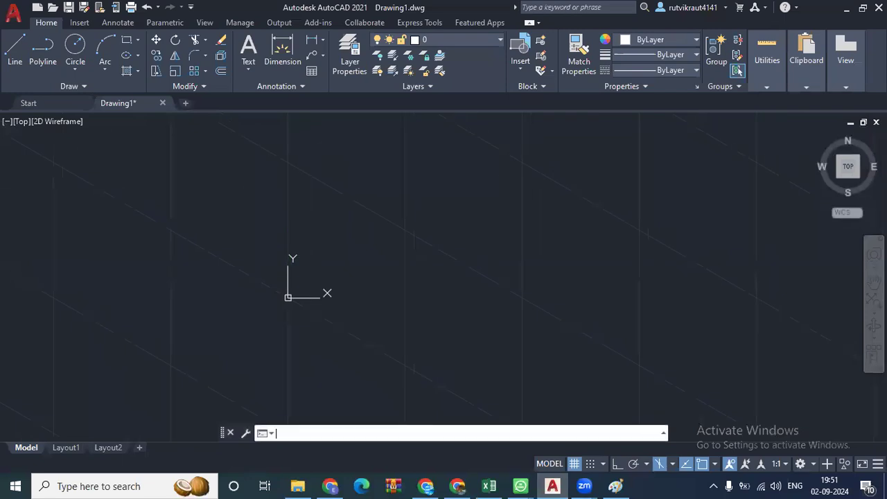
pyautogui.press('F5')
pyautogui.press('F5')
pyautogui.press('F5')
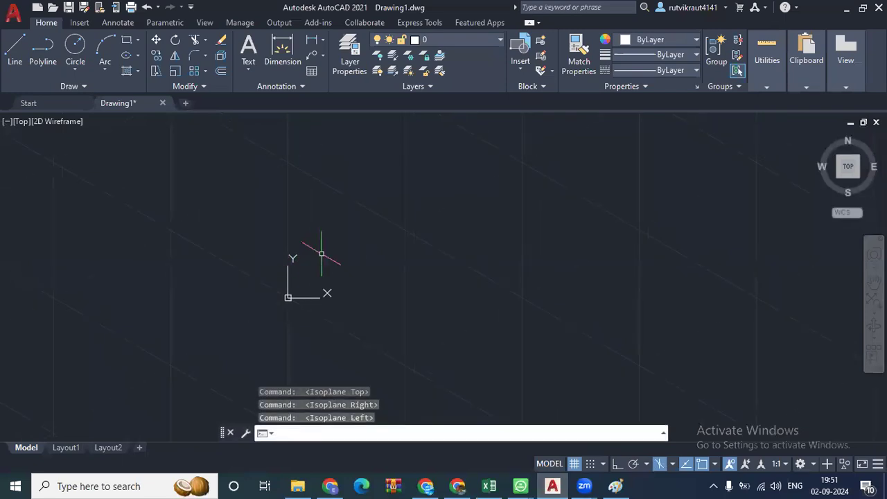
pyautogui.press('F5')
pyautogui.press('F5')
pyautogui.press('F5')
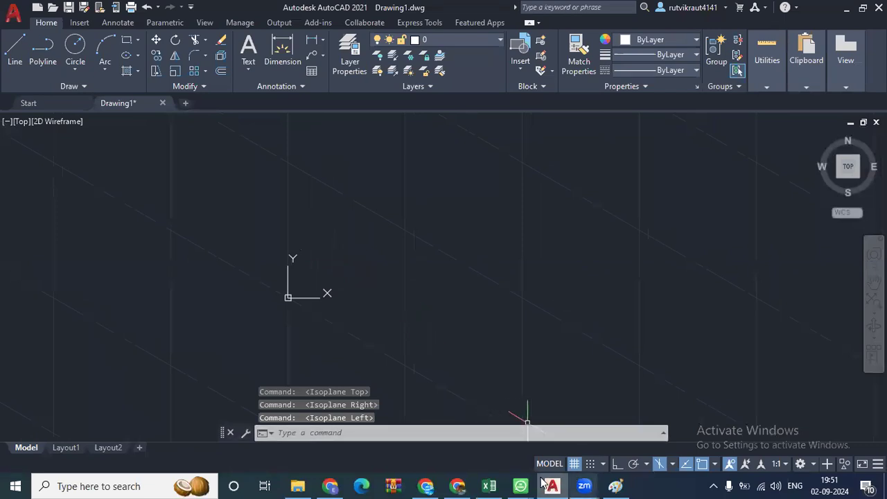
# Switch to the assignment PDF in Chrome and examine the dimensions of the upright plate in exercise 89
pyautogui.moveTo(487, 482)
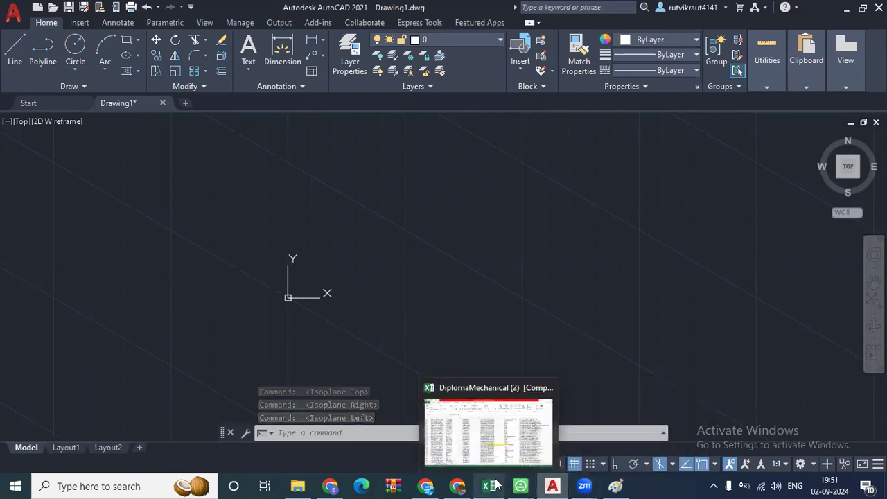
pyautogui.click(463, 450)
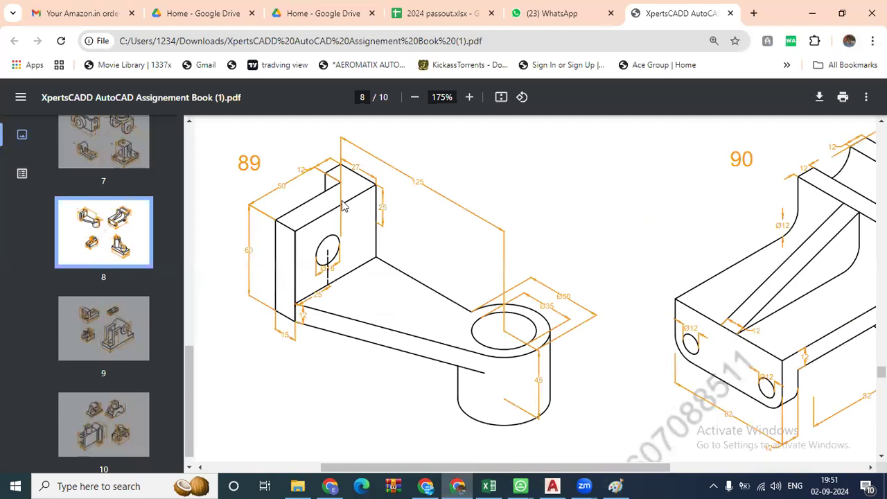
pyautogui.keyDown('ctrl'); pyautogui.scroll(4, 333, 198); pyautogui.keyUp('ctrl')
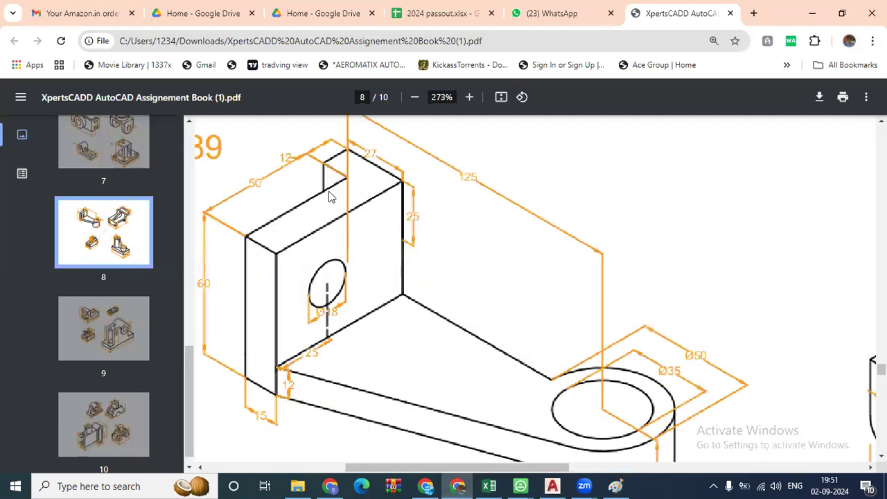
pyautogui.keyDown('ctrl'); pyautogui.scroll(-3, 374, 201); pyautogui.keyUp('ctrl')
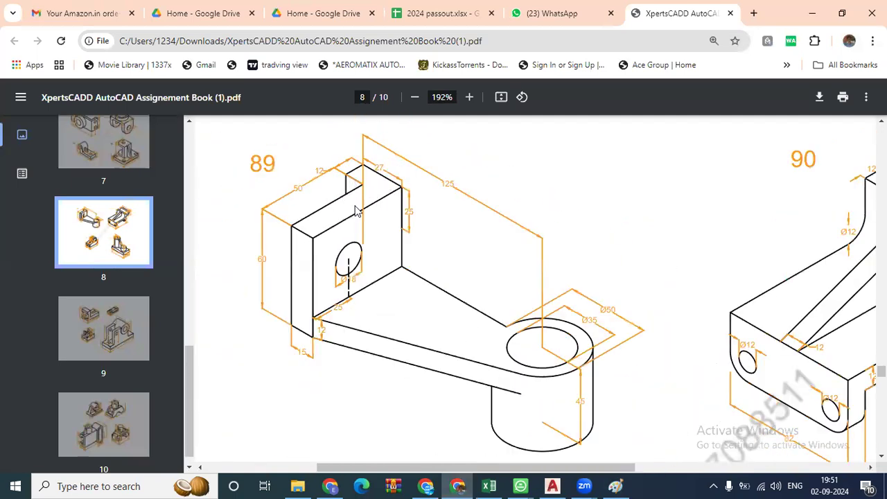
pyautogui.keyDown('ctrl'); pyautogui.scroll(2, 349, 182); pyautogui.keyUp('ctrl')
pyautogui.keyDown('ctrl'); pyautogui.scroll(1, 348, 181); pyautogui.keyUp('ctrl')
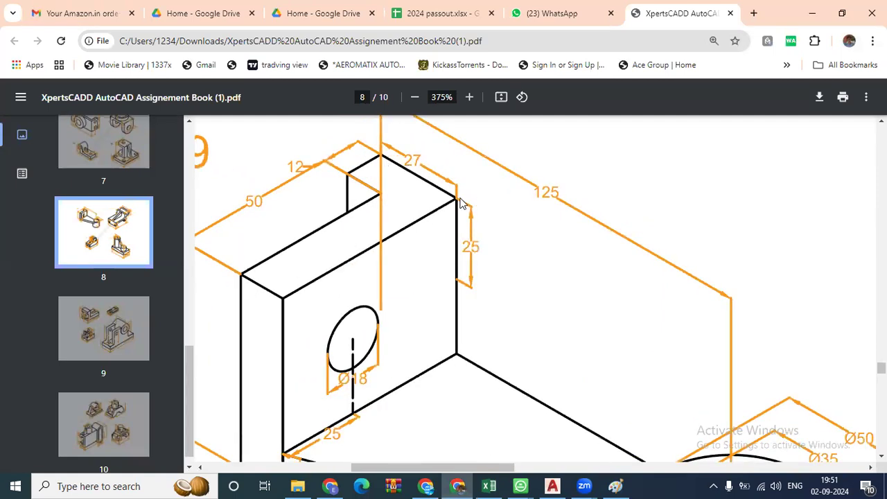
pyautogui.keyDown('ctrl'); pyautogui.scroll(-1, 463, 203); pyautogui.keyUp('ctrl')
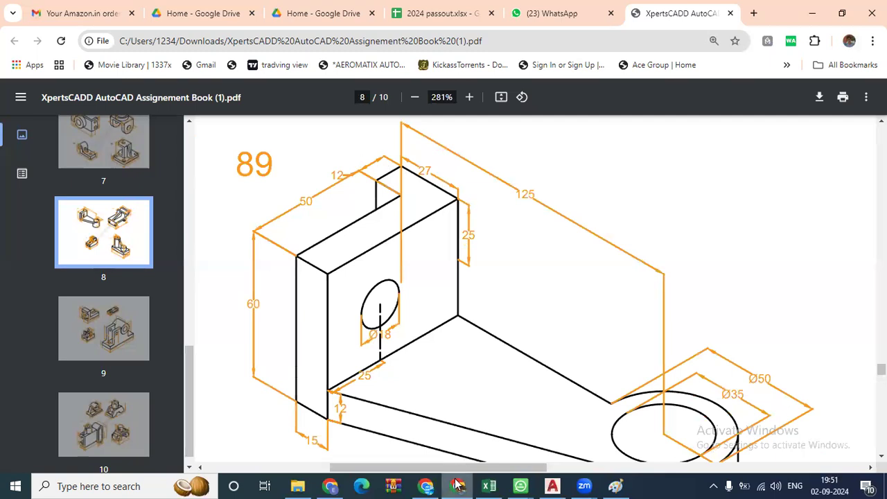
# Back in AutoCAD, set the top isoplane, turn Ortho on and draw the first 12-unit edge of the plate's top face at 30°
pyautogui.click(459, 443)
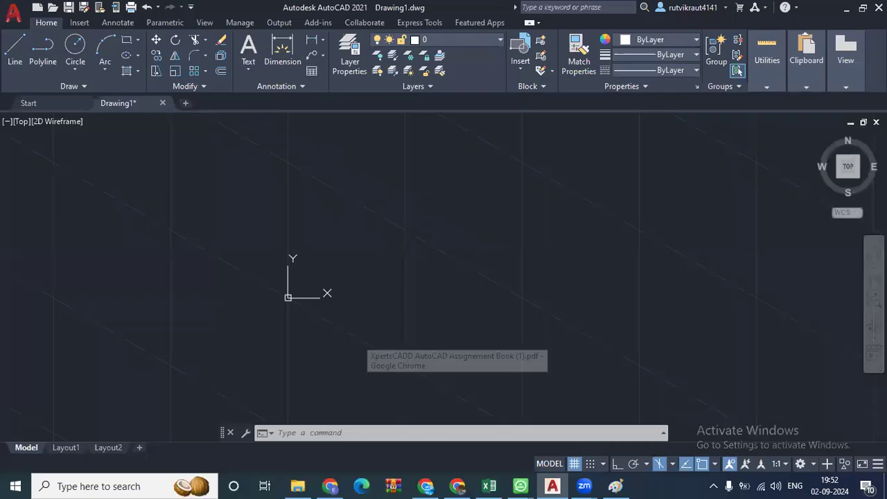
pyautogui.press('F5')
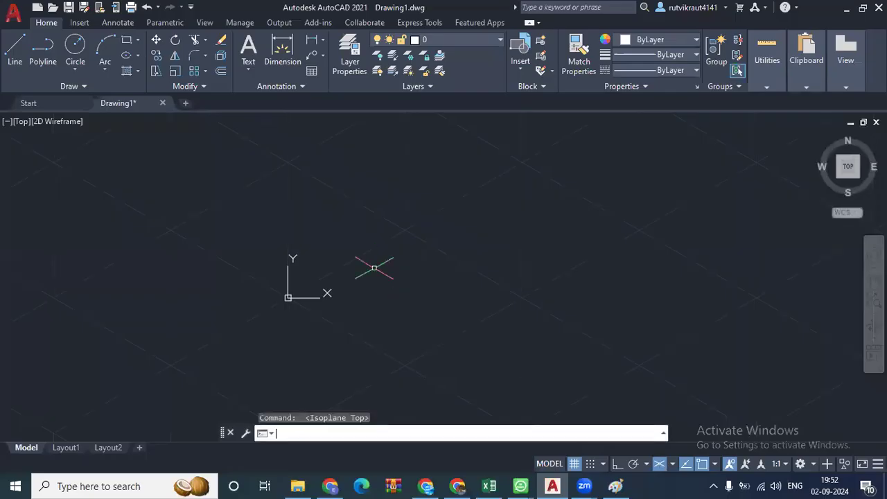
pyautogui.write('L')
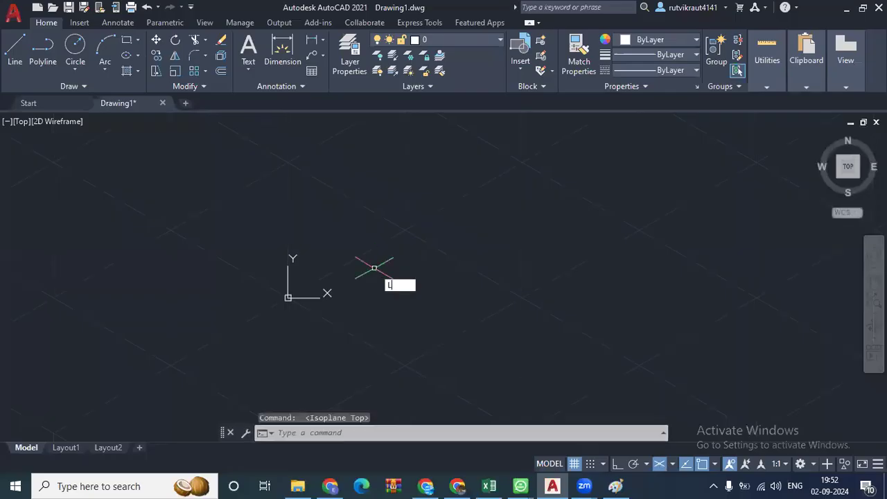
pyautogui.press('Return')
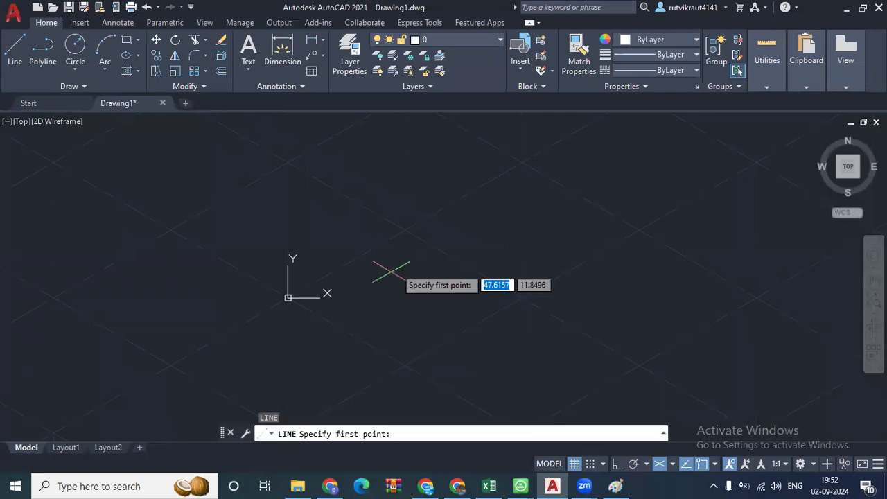
pyautogui.click(358, 198)
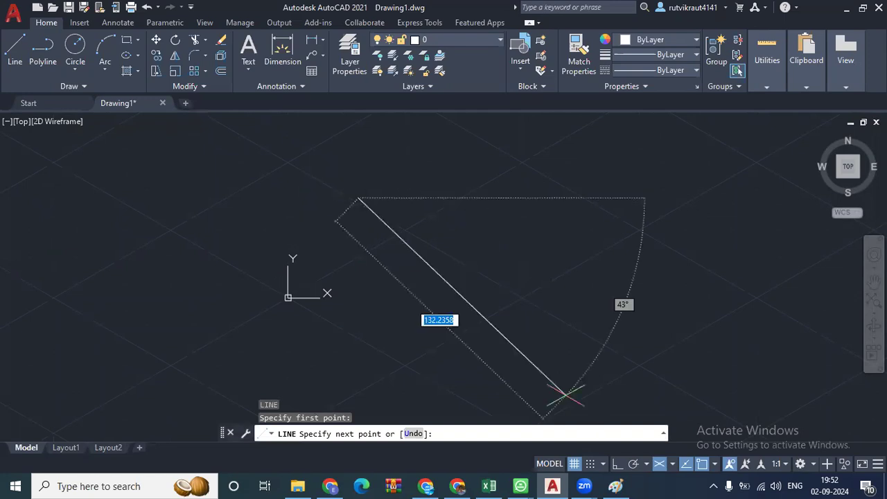
pyautogui.click(617, 464)
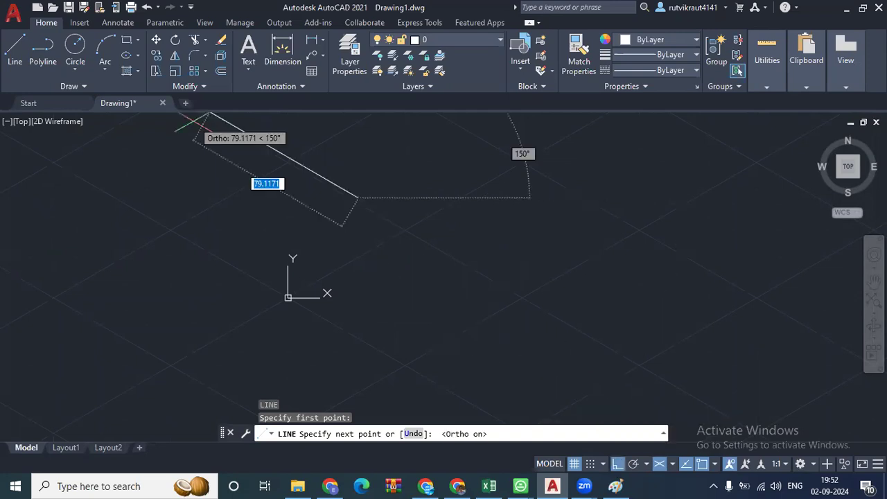
pyautogui.scroll(4, 295, 162)
pyautogui.scroll(3, 510, 240)
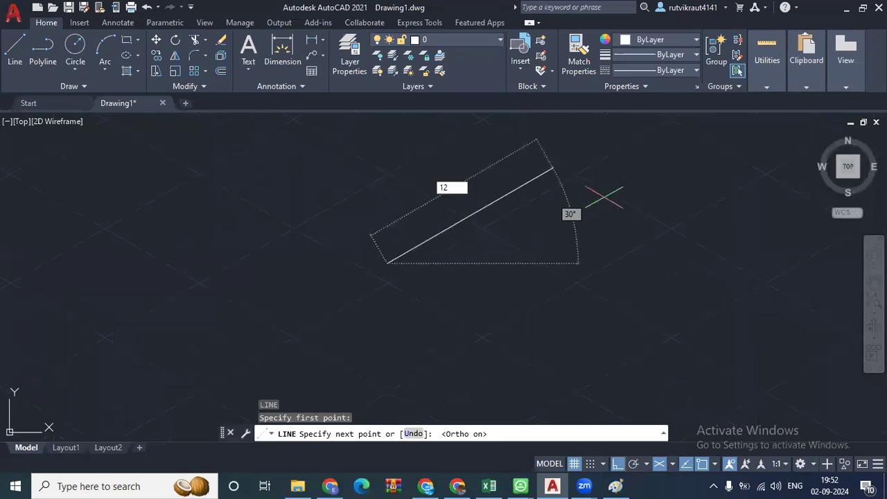
pyautogui.press('Return')
pyautogui.write('12')
pyautogui.press('Return')
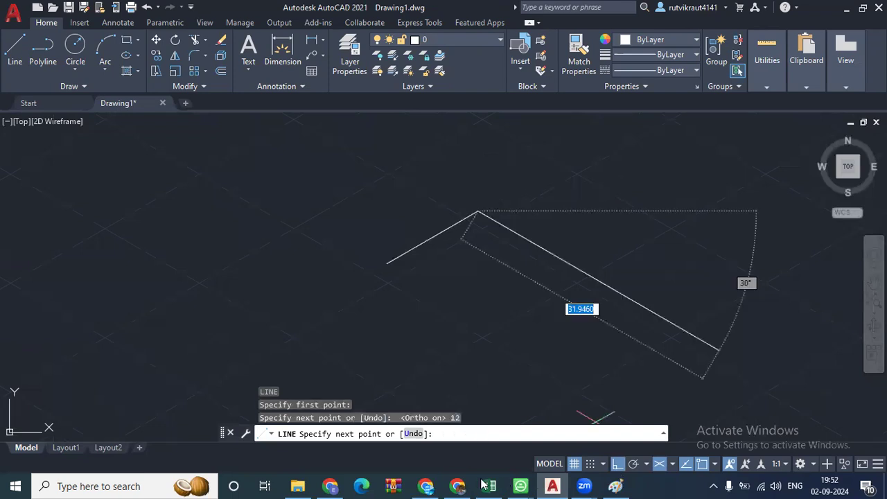
# Check exercise 89 in the PDF, then continue the AutoCAD line 27 units down to the right at 330°
pyautogui.click(457, 485)
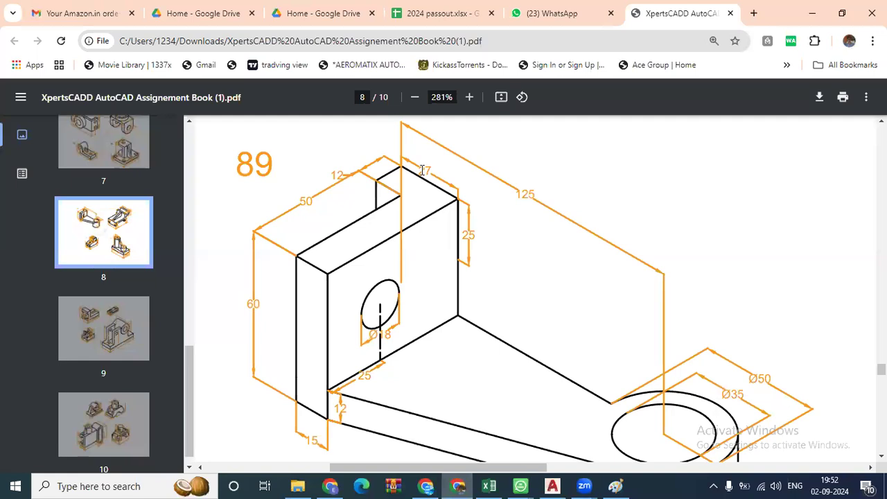
pyautogui.click(455, 484)
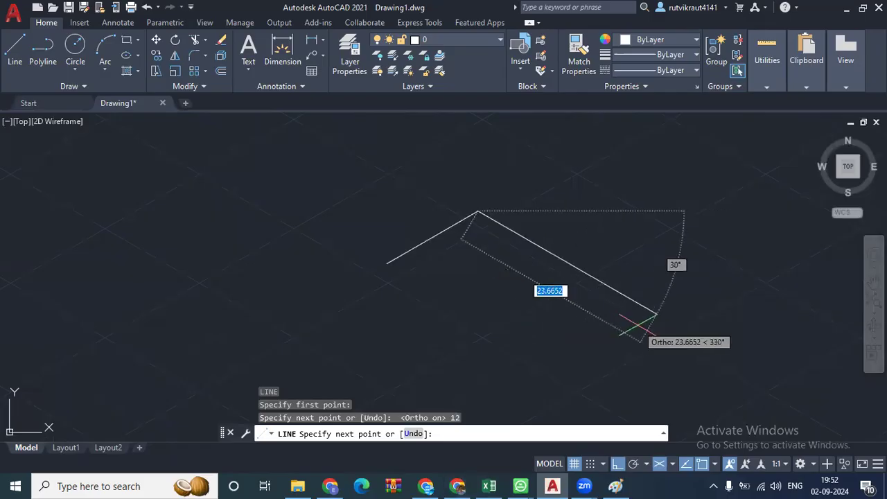
pyautogui.write('27')
pyautogui.press('Return')
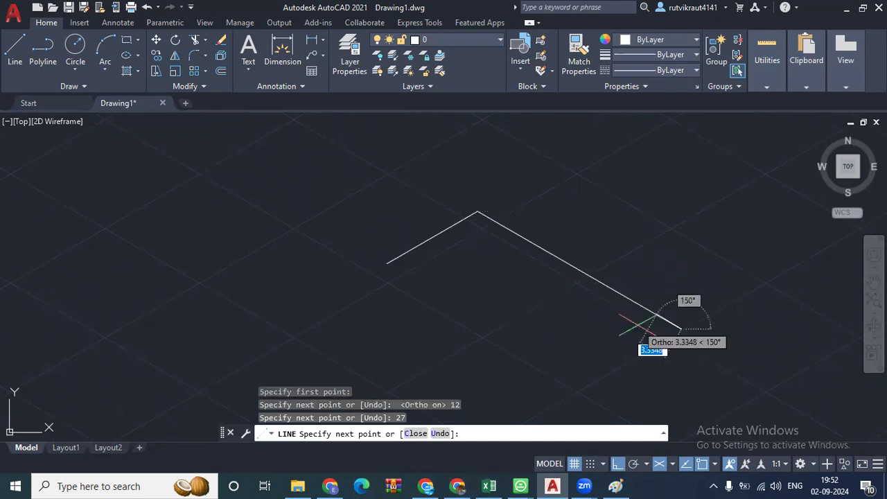
# Consult the PDF again and add the long 62-unit front edge in AutoCAD, running down to the left at 210°
pyautogui.moveTo(469, 396); pyautogui.dragTo(460, 271, button='middle')
pyautogui.scroll(-4, 460, 272)
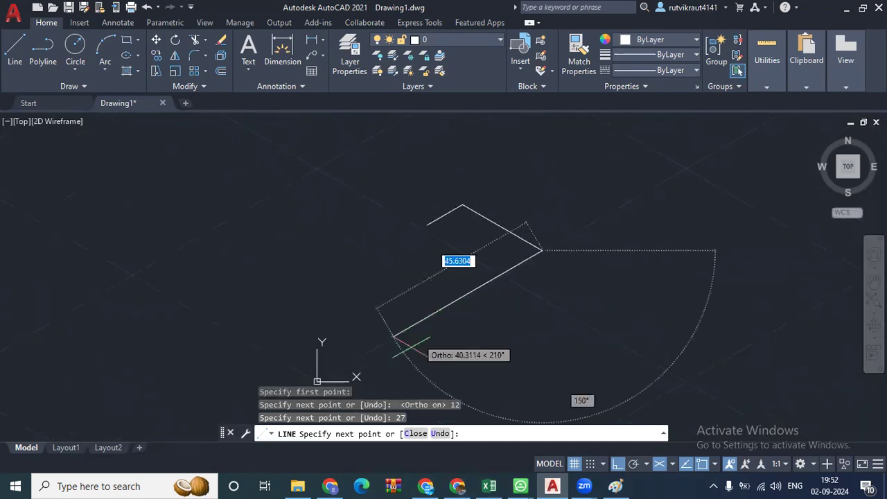
pyautogui.click(458, 486)
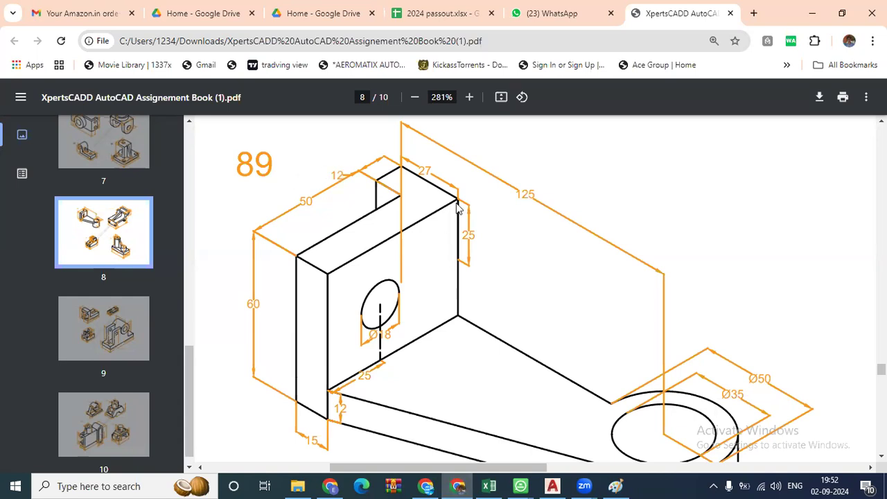
pyautogui.click(457, 486)
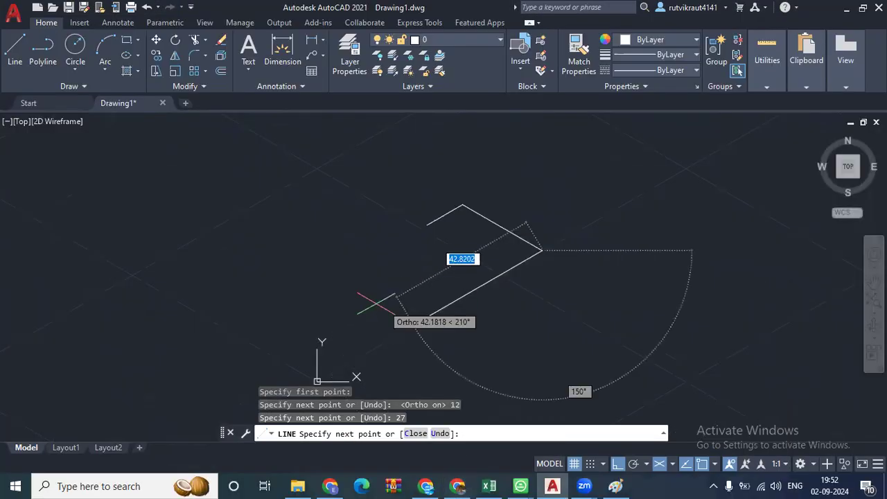
pyautogui.write('62')
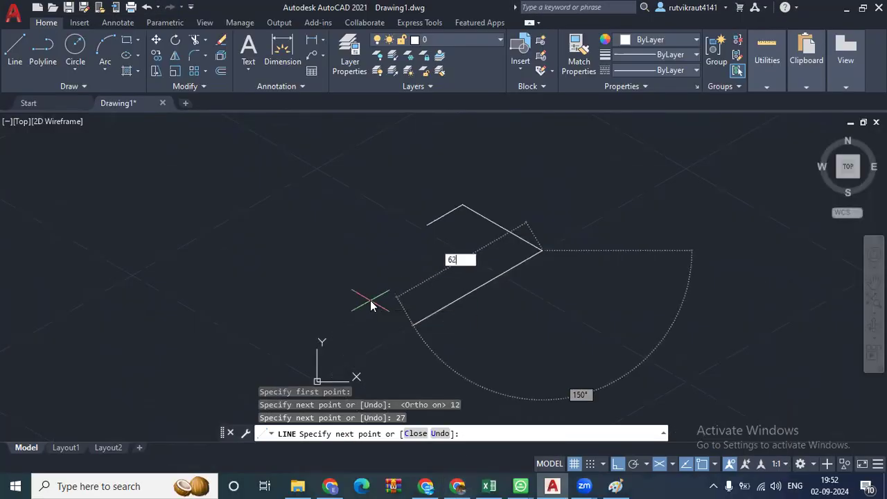
pyautogui.press('Return')
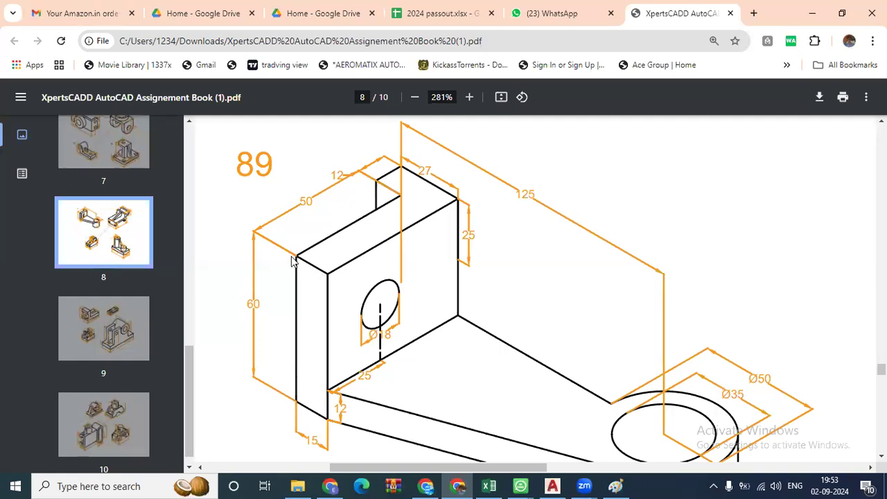
# Return from the PDF to AutoCAD and draw the 15-unit end edge up to the left at 150°
pyautogui.click(460, 485)
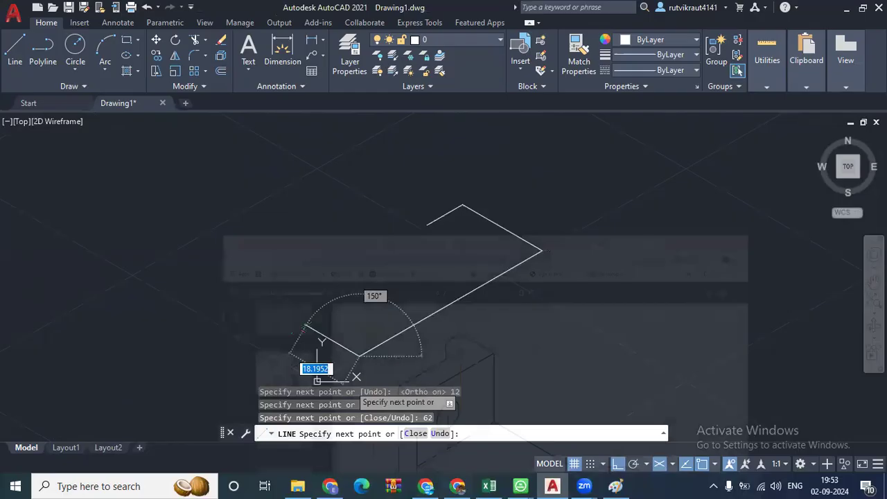
pyautogui.write('15')
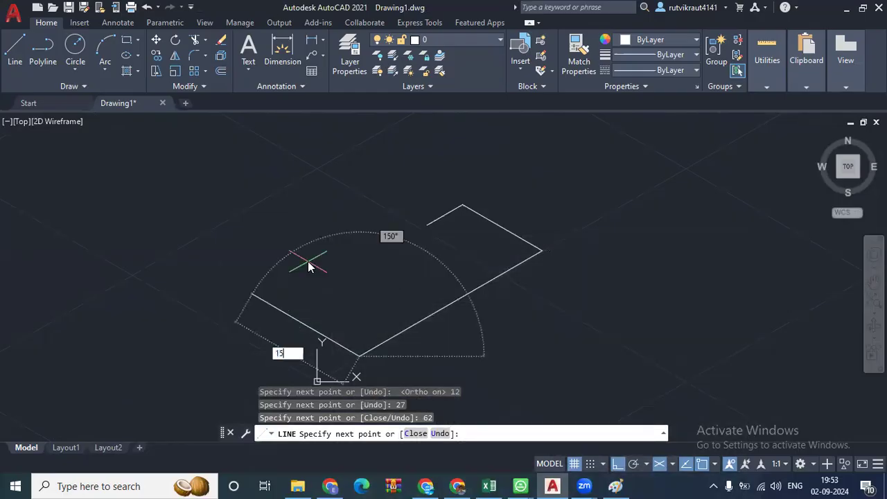
pyautogui.press('Return')
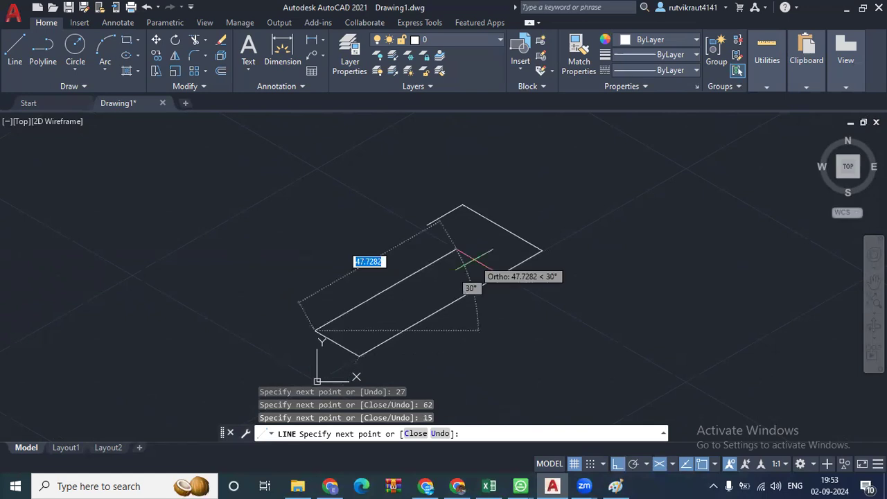
# Check the plate's back edge in the PDF, then draw it 50 units long in AutoCAD, up to the right at 30°
pyautogui.click(428, 485)
pyautogui.click(428, 481)
pyautogui.click(450, 480)
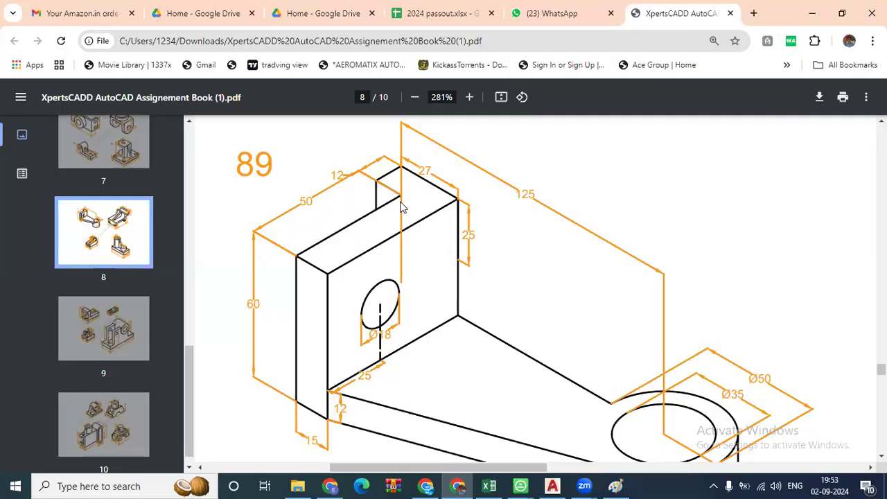
pyautogui.click(460, 481)
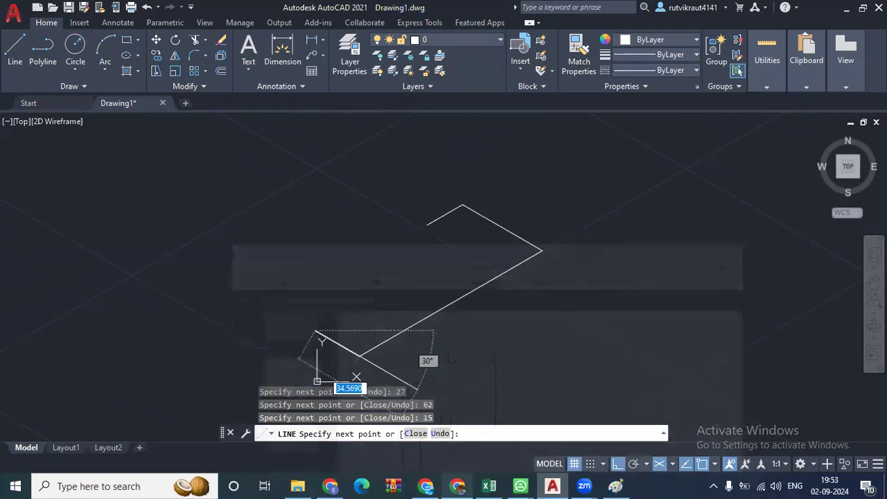
pyautogui.write('50')
pyautogui.press('Return')
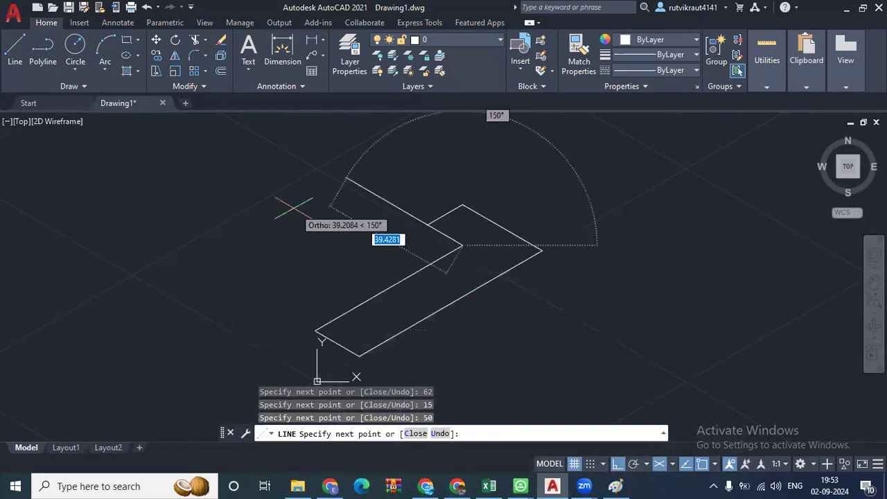
# Close the top-face outline at the free end of the 12-unit edge and finish the Line command
pyautogui.scroll(4, 370, 222)
pyautogui.moveTo(438, 230); pyautogui.dragTo(311, 205, button='middle')
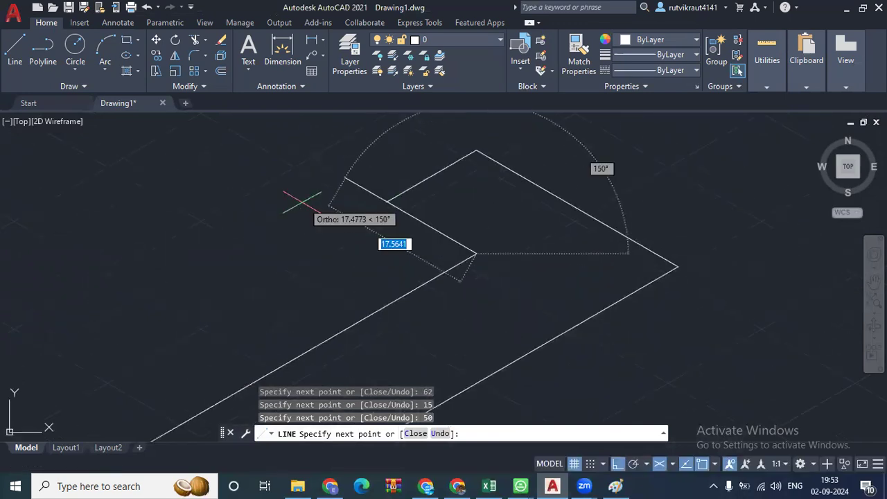
pyautogui.moveTo(378, 232); pyautogui.dragTo(352, 252, button='middle')
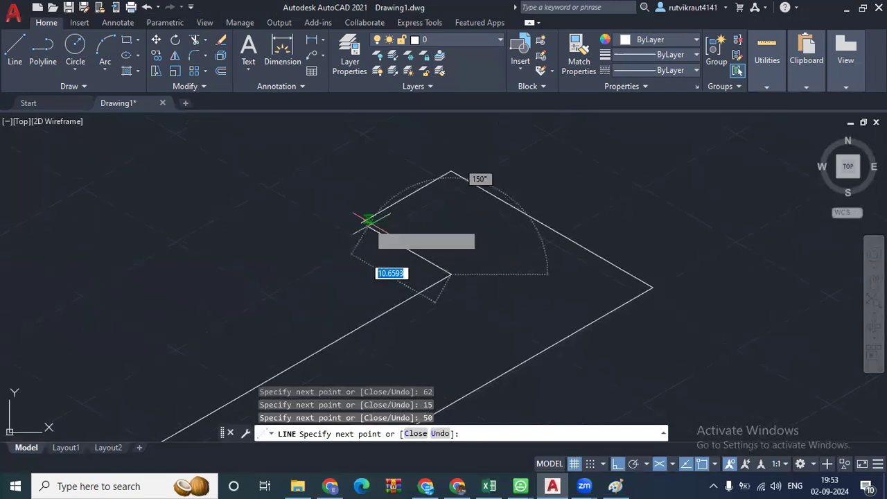
pyautogui.click(361, 222)
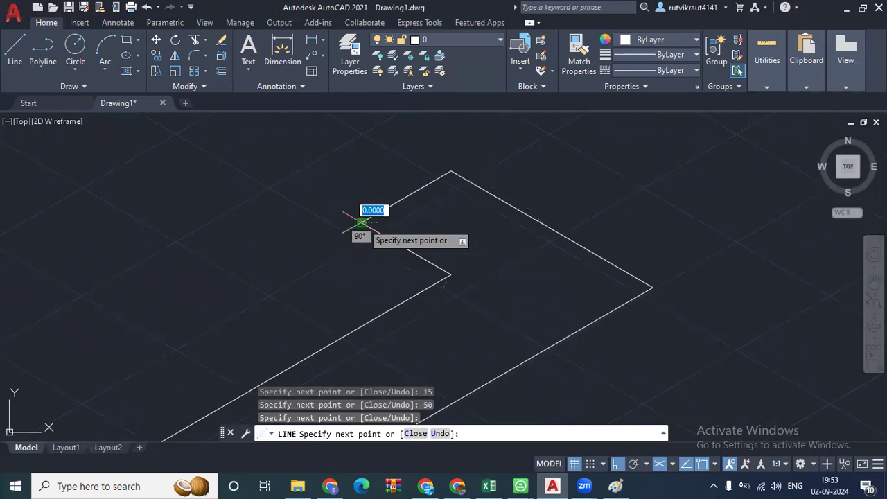
pyautogui.press('Return')
pyautogui.scroll(-6, 416, 238)
pyautogui.moveTo(500, 251); pyautogui.dragTo(505, 201, button='middle')
pyautogui.scroll(4, 323, 236)
pyautogui.moveTo(419, 236); pyautogui.dragTo(399, 231, button='middle')
pyautogui.scroll(-6, 399, 231)
pyautogui.scroll(3, 502, 231)
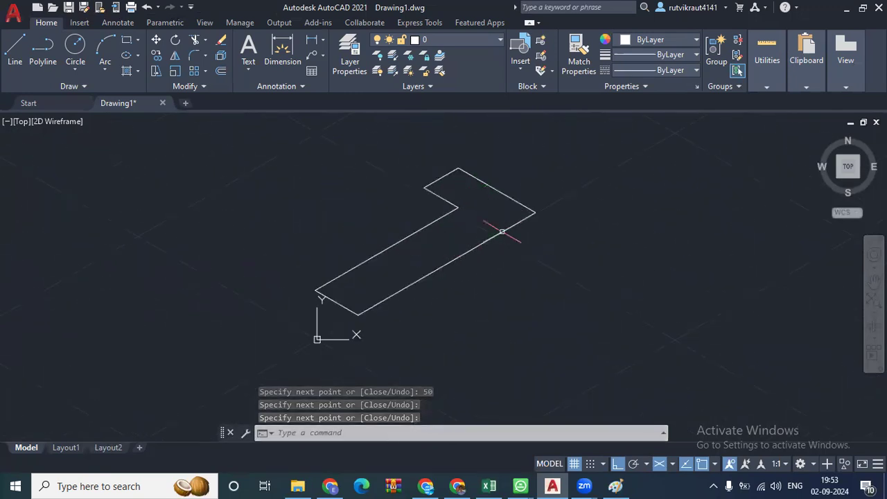
# Check the plate's height in the PDF, then draw a 60-unit vertical edge in AutoCAD down from the top face's left corner in Isoplane Right
pyautogui.click(457, 486)
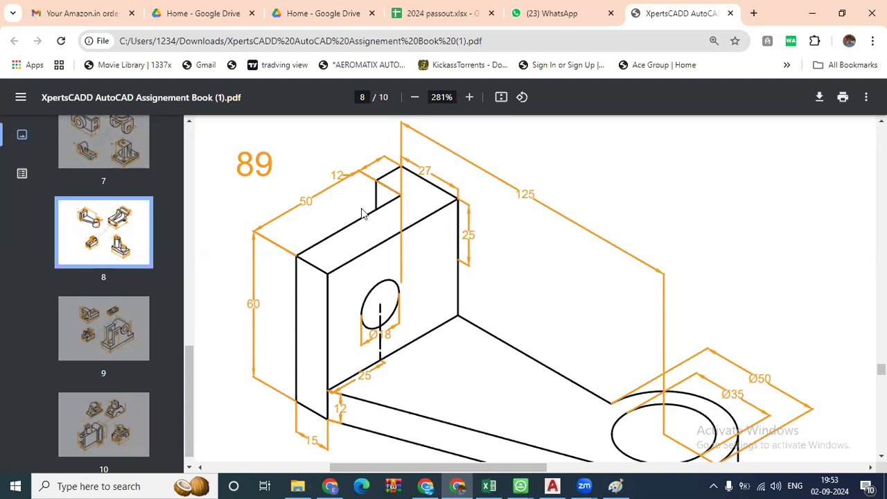
pyautogui.click(463, 481)
pyautogui.moveTo(440, 403); pyautogui.dragTo(560, 282, button='middle')
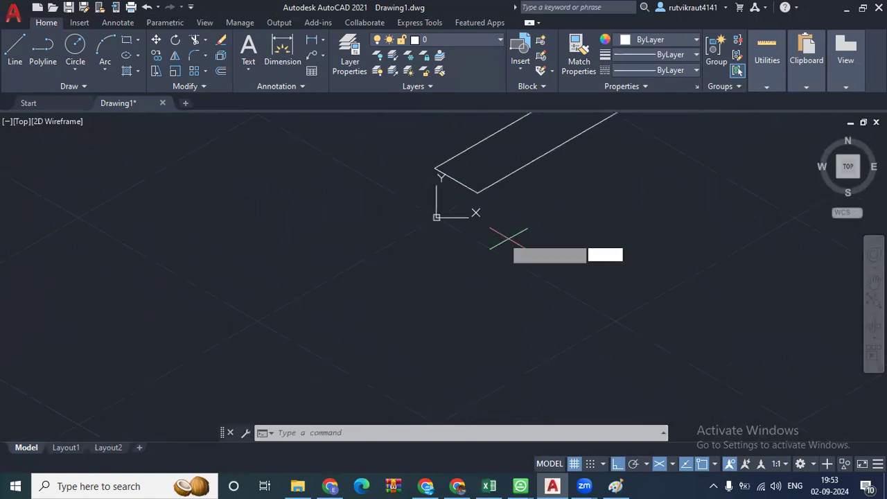
pyautogui.write('l')
pyautogui.press('Return')
pyautogui.click(435, 168)
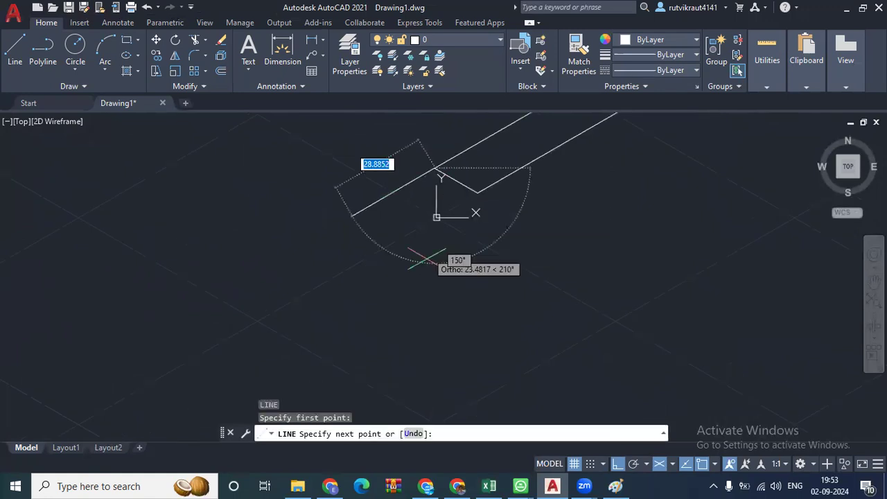
pyautogui.moveTo(427, 299); pyautogui.dragTo(430, 330, button='middle')
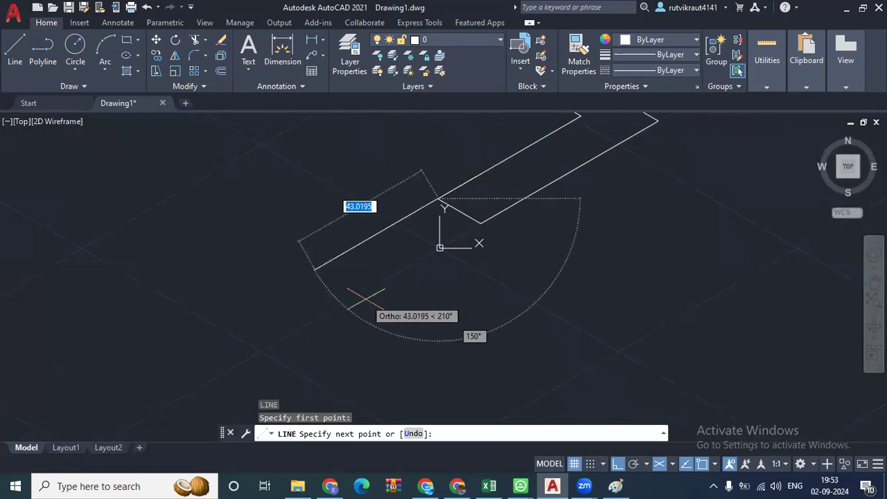
pyautogui.press('F5')
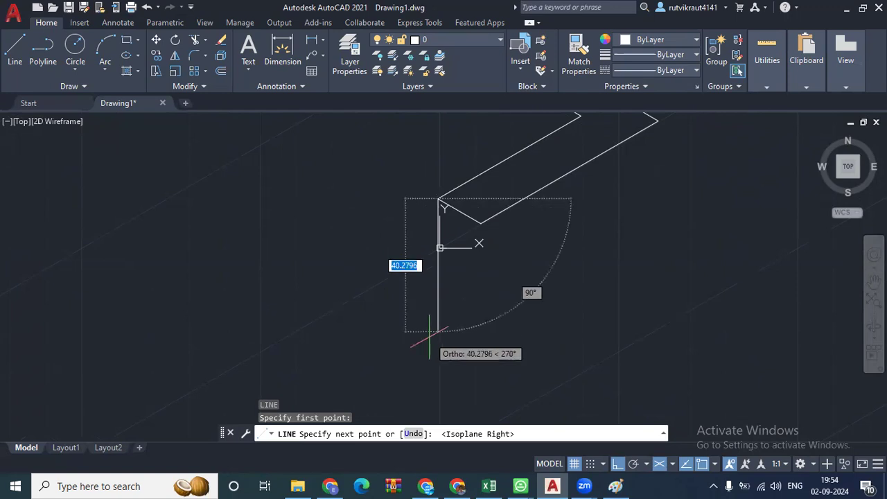
pyautogui.scroll(3, 439, 317)
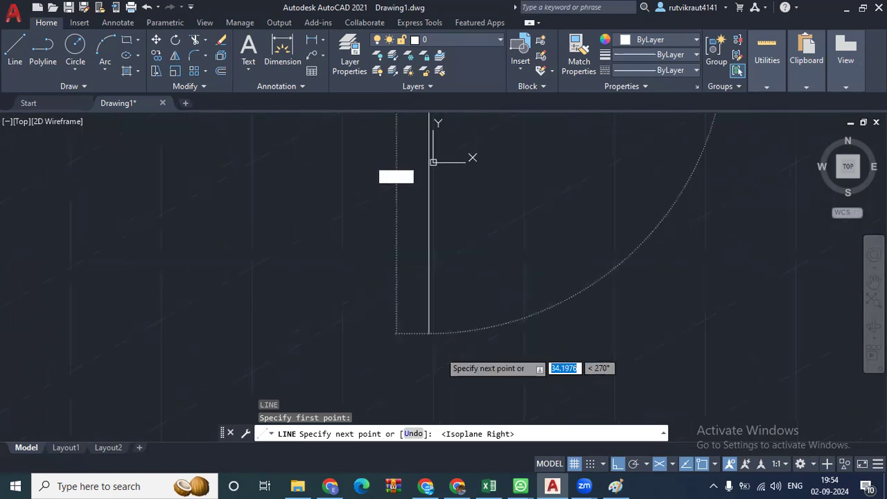
pyautogui.write('60')
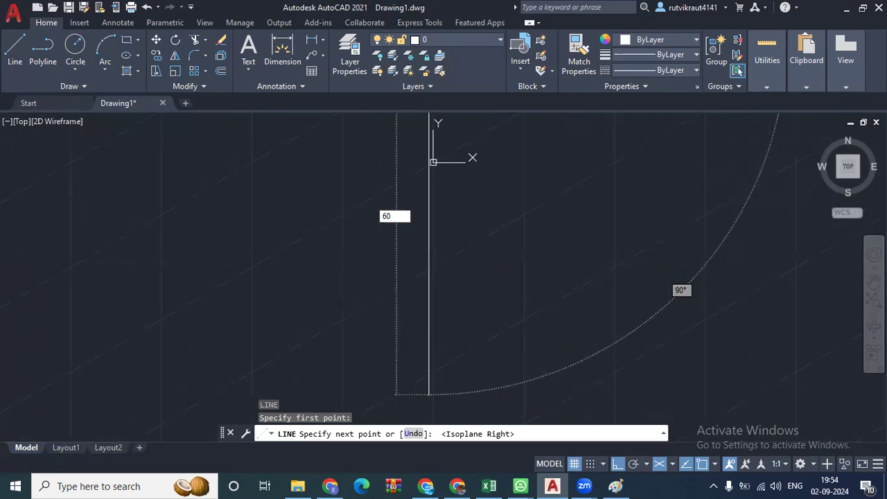
pyautogui.press('Return')
# Switch to Isoplane Left and draw the end face's 15-unit bottom edge down to the right at 330°
pyautogui.scroll(-3, 485, 378)
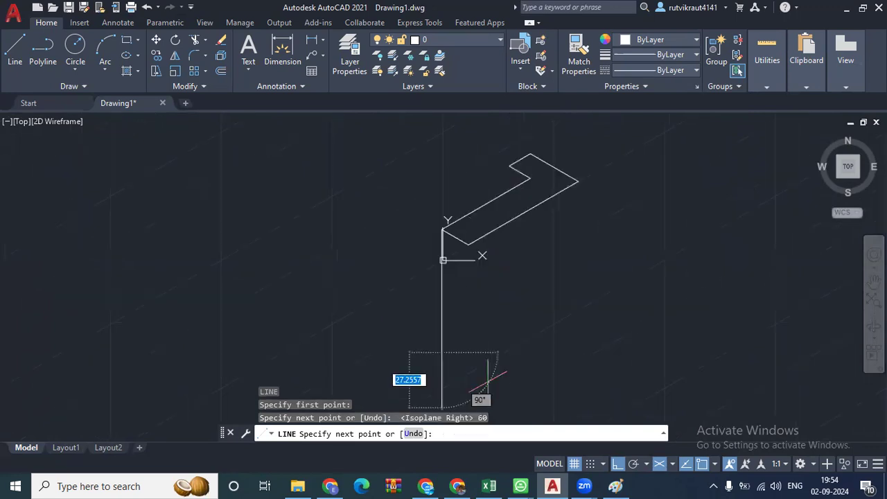
pyautogui.press('F5')
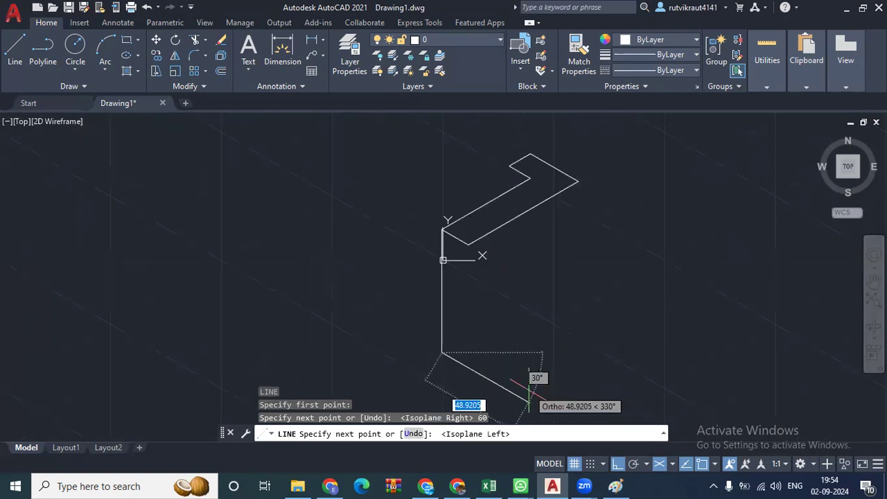
pyautogui.write('15')
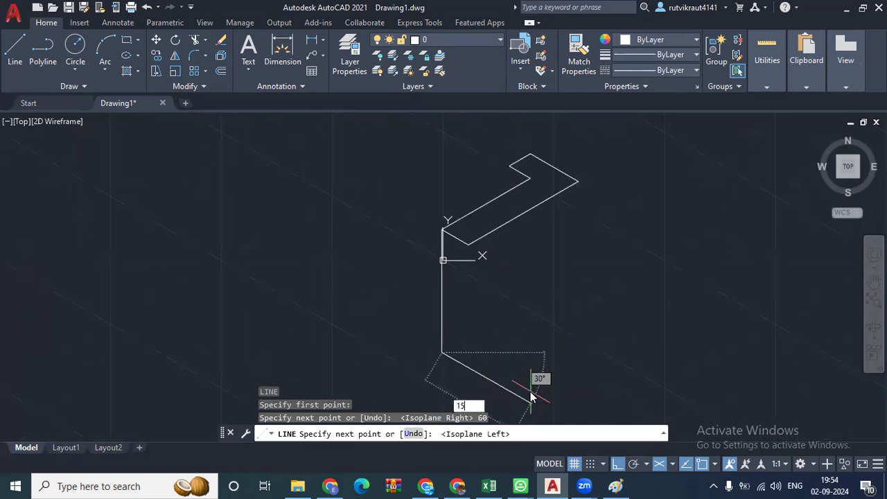
pyautogui.press('Return')
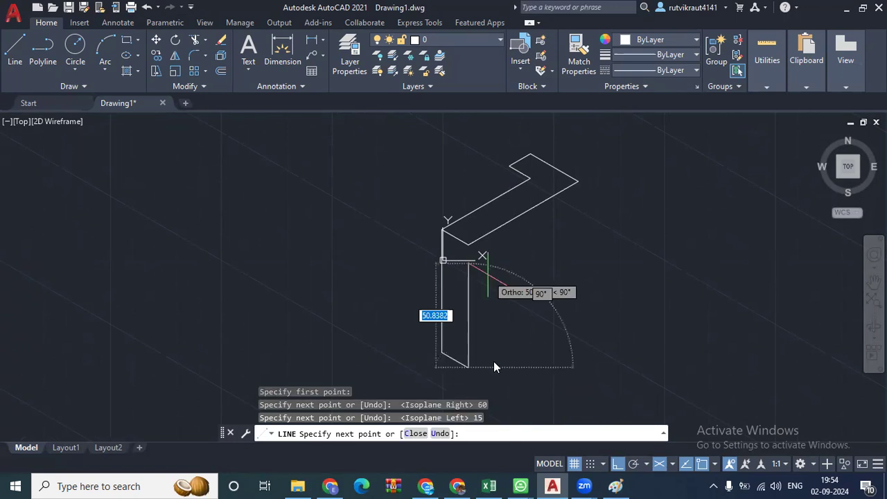
# Recheck the end face in the PDF, then close it in AutoCAD with a 60-unit vertical edge upward and end the Line command
pyautogui.click(457, 486)
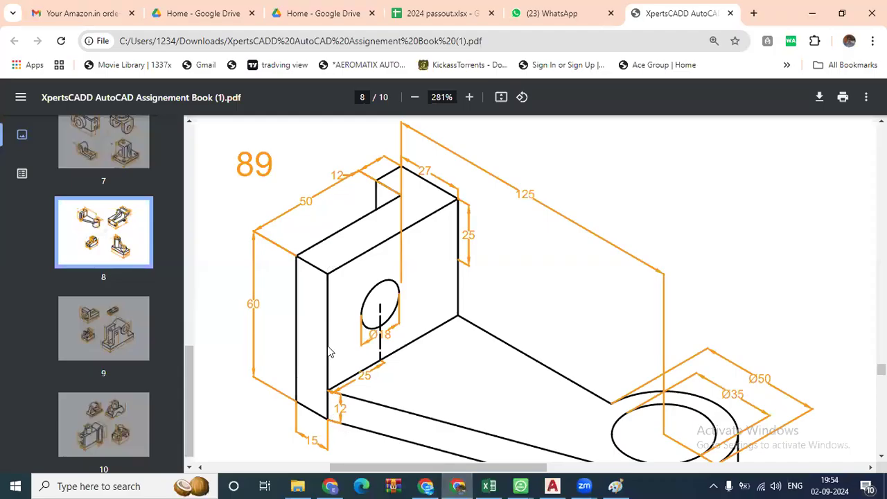
pyautogui.hotkey('alt', 'Tab')
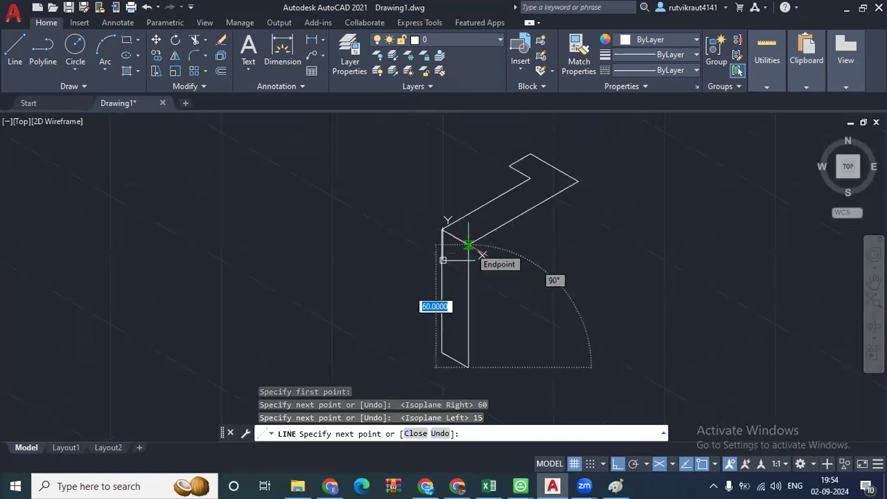
pyautogui.write('60')
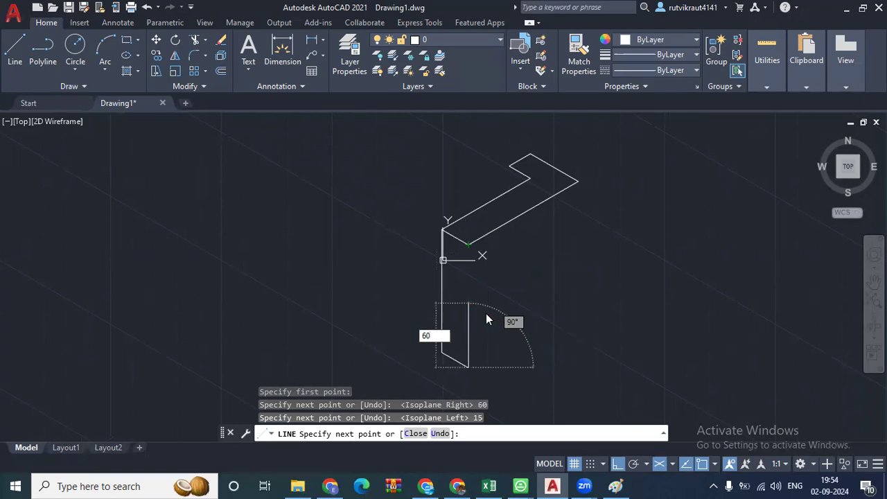
pyautogui.press('Return')
pyautogui.press('Escape')
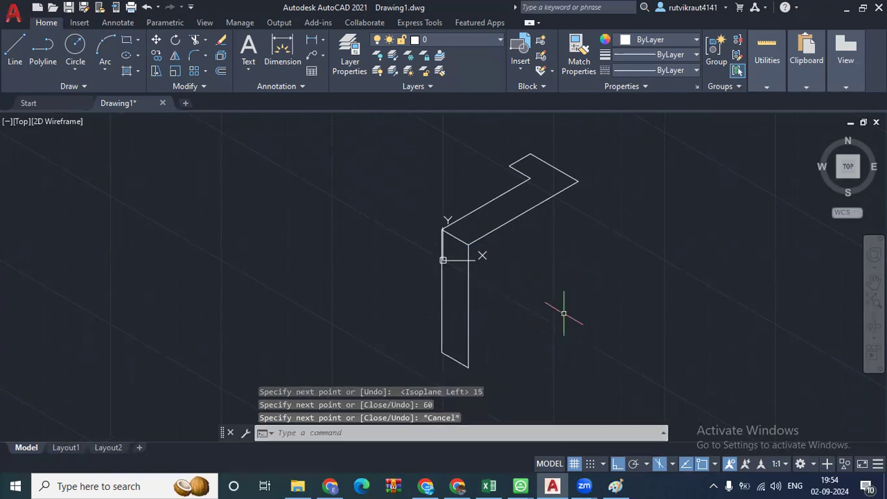
# Mark the front face's far vertical edge and circle the 60 and 12 dimensions over the PDF, then return to AutoCAD
pyautogui.click(457, 485)
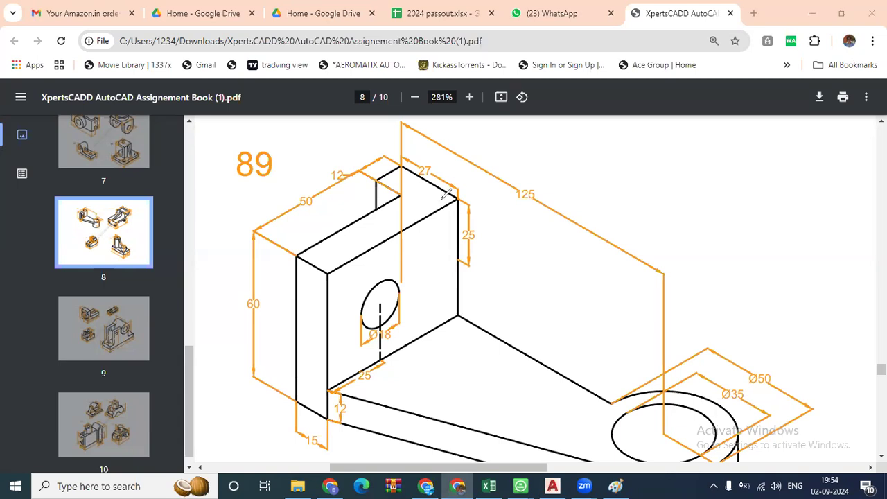
pyautogui.moveTo(454, 203); pyautogui.dragTo(454, 305)
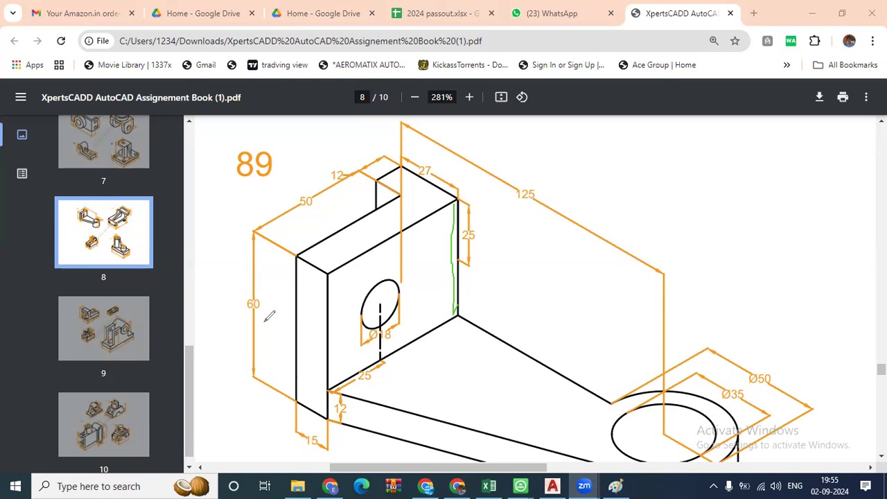
pyautogui.moveTo(233, 306)
pyautogui.mouseDown()
pyautogui.moveTo(253, 327)
pyautogui.moveTo(272, 306)
pyautogui.moveTo(269, 291)
pyautogui.mouseUp()
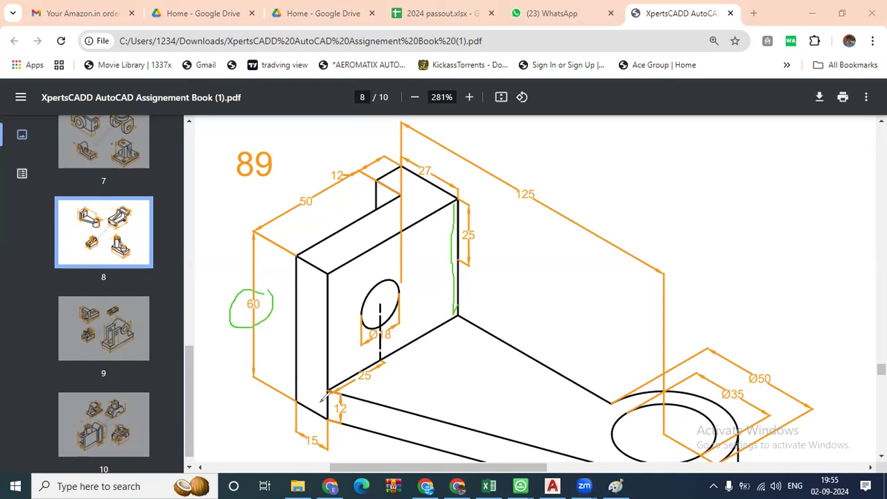
pyautogui.moveTo(327, 404)
pyautogui.mouseDown()
pyautogui.moveTo(347, 411)
pyautogui.moveTo(356, 393)
pyautogui.moveTo(321, 408)
pyautogui.mouseUp()
pyautogui.click(552, 486)
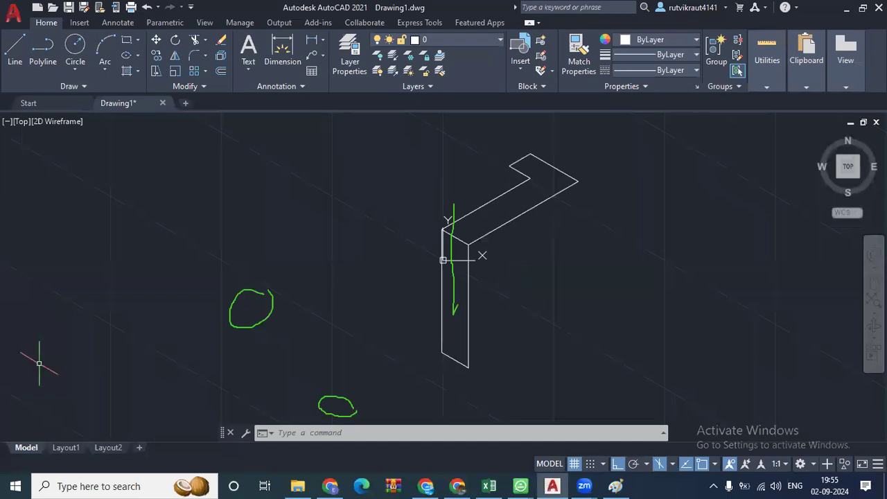
# Draw the front face's far vertical edge 48 units straight down from the top face's right corner
pyautogui.scroll(-2, 491, 305)
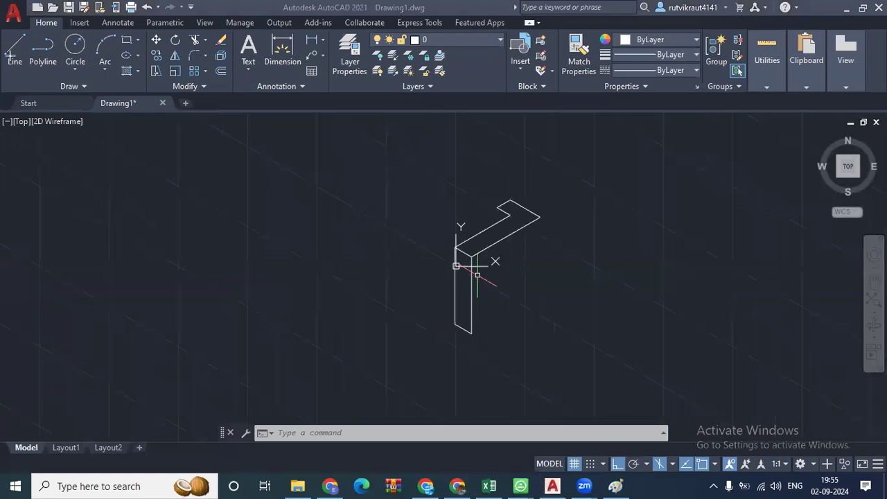
pyautogui.write('l')
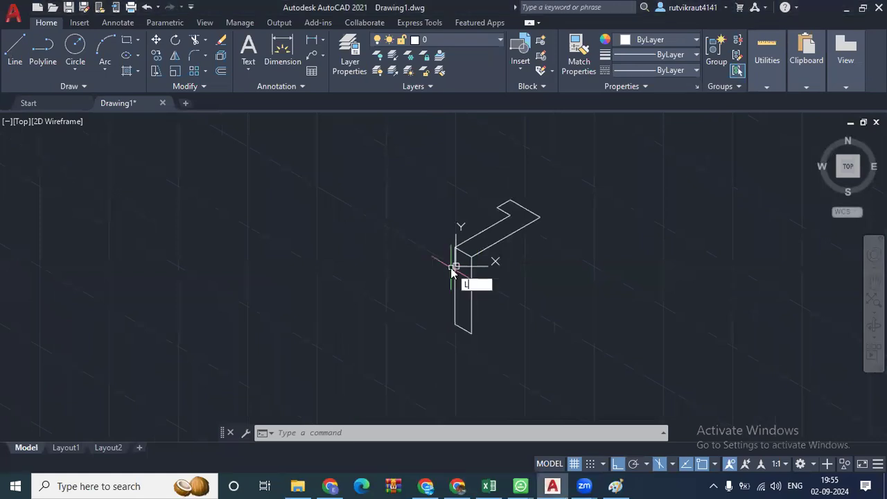
pyautogui.press('Return')
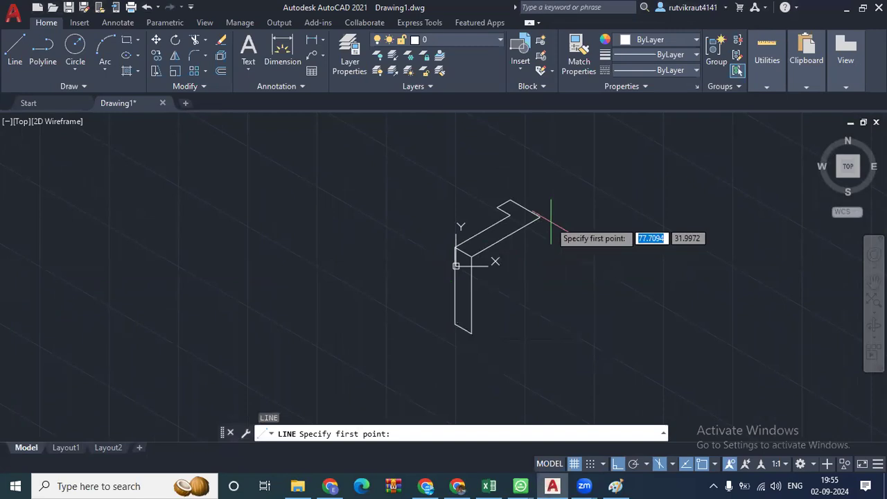
pyautogui.click(540, 216)
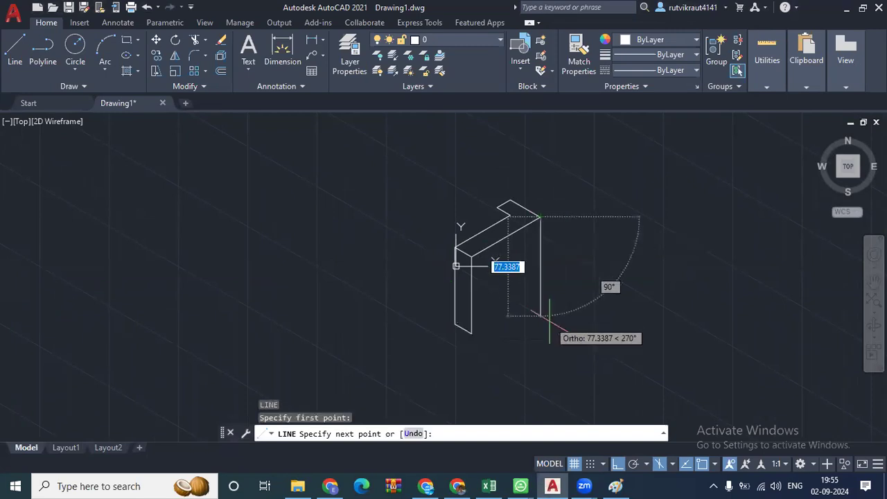
pyautogui.write('48')
pyautogui.press('Return')
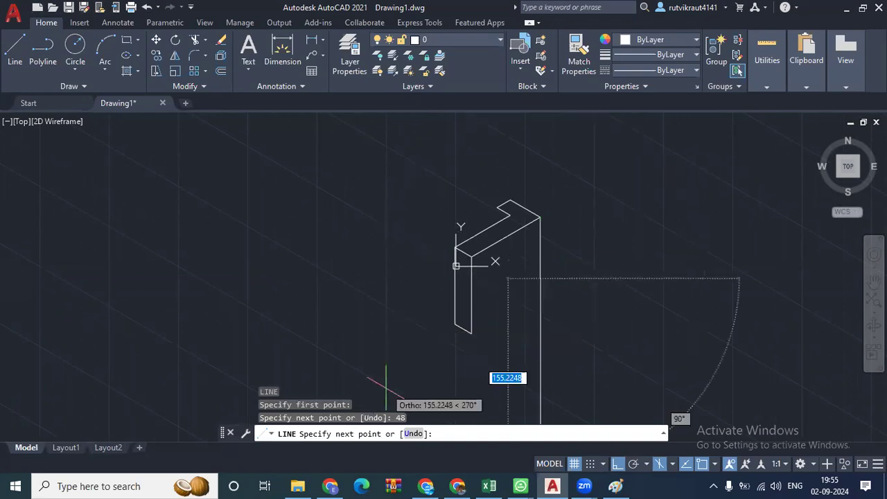
# Switch to Isoplane Top and draw the front face's lower edge at 210°, running past the near vertical edge, then finish the line
pyautogui.press('F5')
pyautogui.scroll(4, 476, 332)
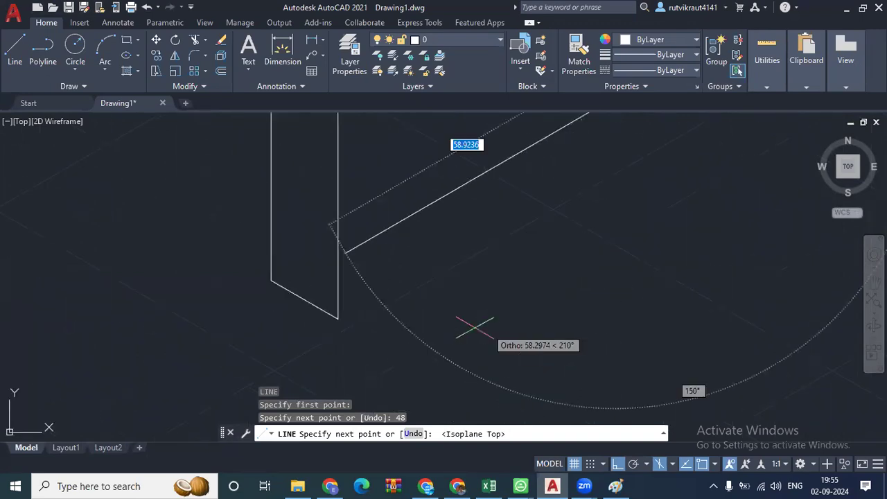
pyautogui.scroll(-5, 301, 229)
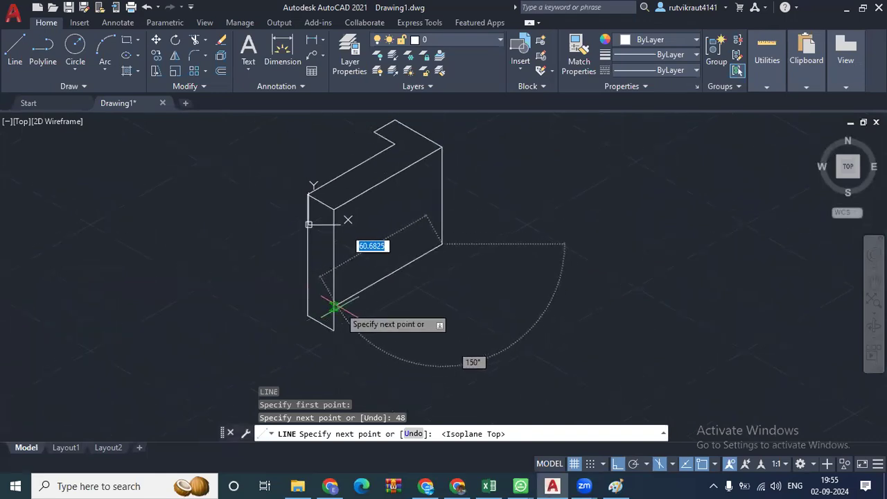
pyautogui.scroll(4, 333, 306)
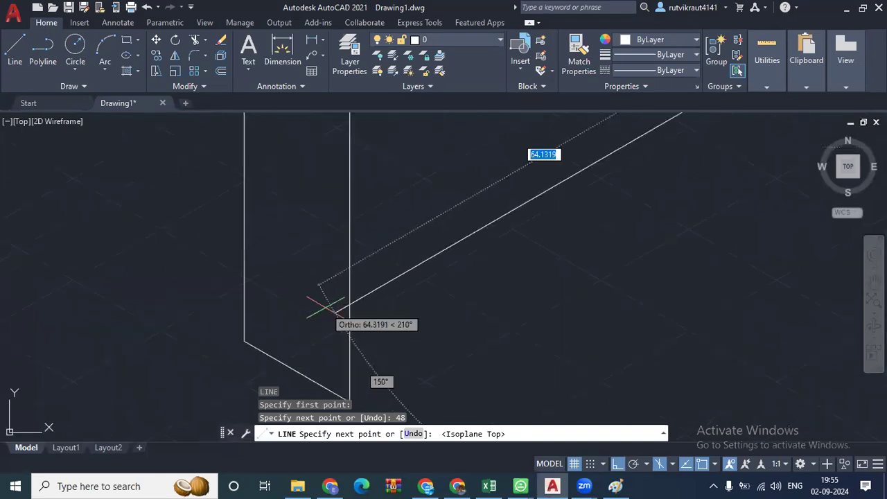
pyautogui.scroll(2, 326, 306)
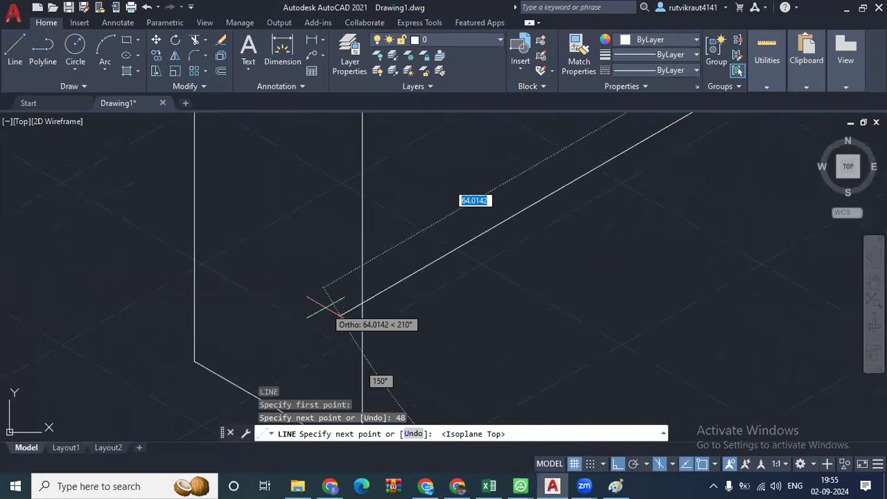
pyautogui.click(293, 346)
pyautogui.press('Return')
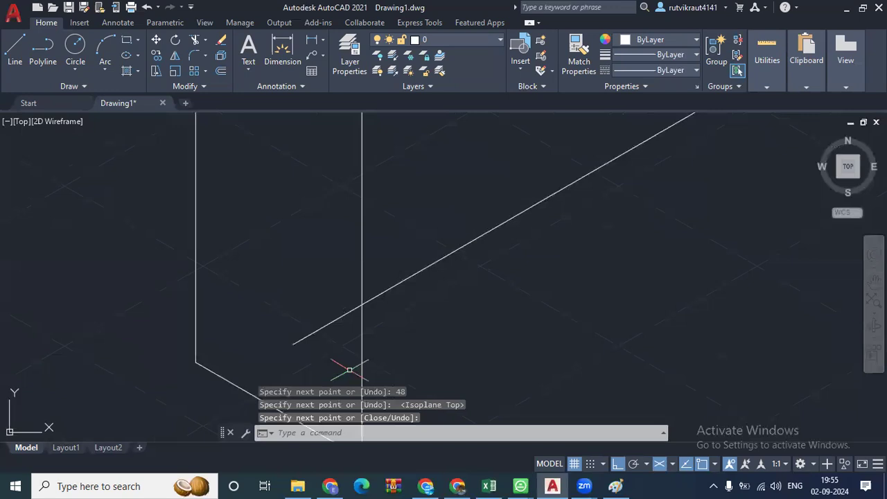
# Switch to Paint, handwrite a short command note below the isometric snap text, and return to AutoCAD
pyautogui.click(614, 485)
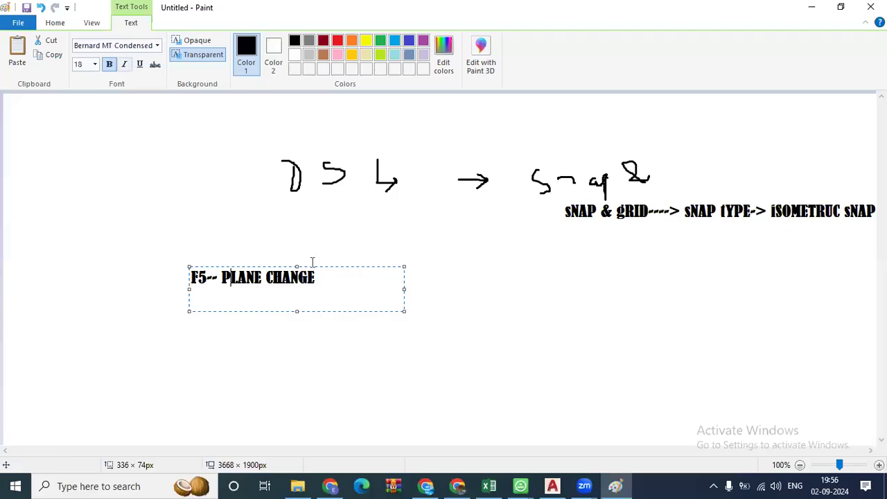
pyautogui.click(55, 23)
pyautogui.click(159, 46)
pyautogui.moveTo(547, 345)
pyautogui.mouseDown()
pyautogui.moveTo(591, 345)
pyautogui.moveTo(570, 389)
pyautogui.mouseUp()
pyautogui.moveTo(603, 344)
pyautogui.mouseDown()
pyautogui.moveTo(603, 358)
pyautogui.moveTo(608, 338)
pyautogui.moveTo(636, 362)
pyautogui.mouseUp()
pyautogui.moveTo(646, 327); pyautogui.dragTo(669, 357)
pyautogui.moveTo(678, 317)
pyautogui.mouseDown()
pyautogui.moveTo(720, 347)
pyautogui.moveTo(696, 362)
pyautogui.mouseUp()
pyautogui.moveTo(626, 355); pyautogui.dragTo(644, 377)
pyautogui.hotkey('alt', 'Tab')
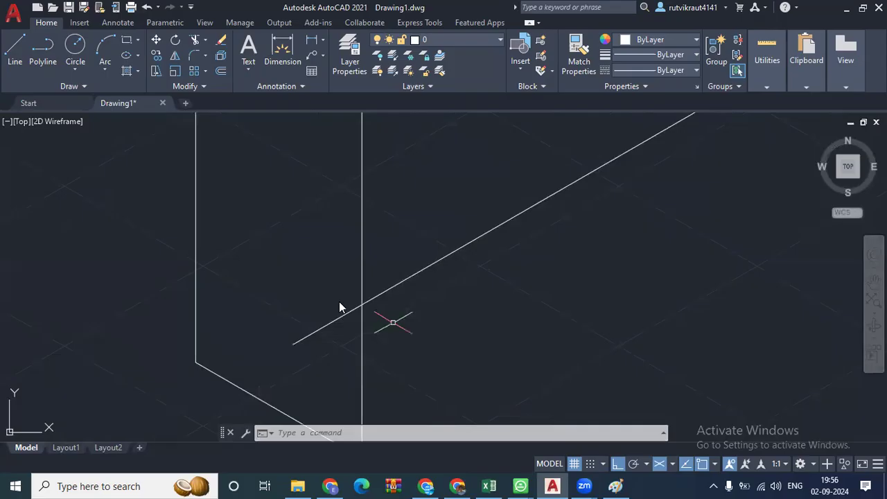
# Trim the part of the front face's lower edge that overhangs the near vertical edge
pyautogui.write('TR')
pyautogui.press('Return')
pyautogui.click(337, 321)
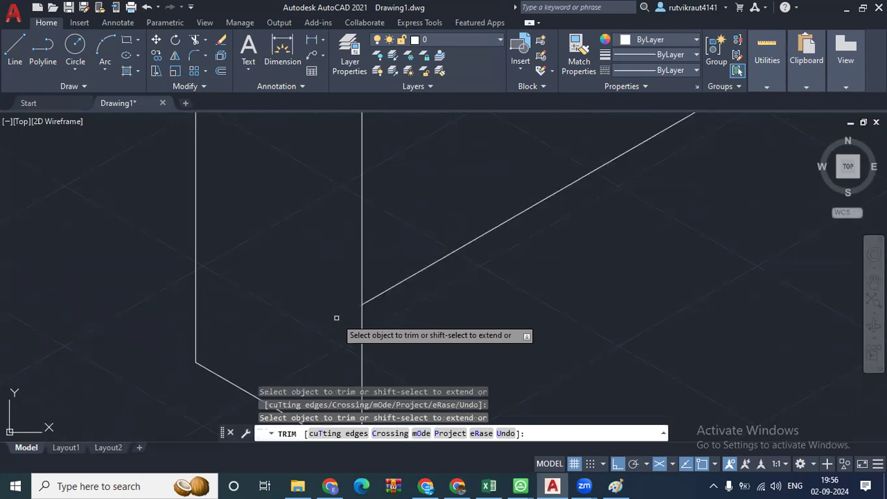
pyautogui.scroll(-5, 516, 305)
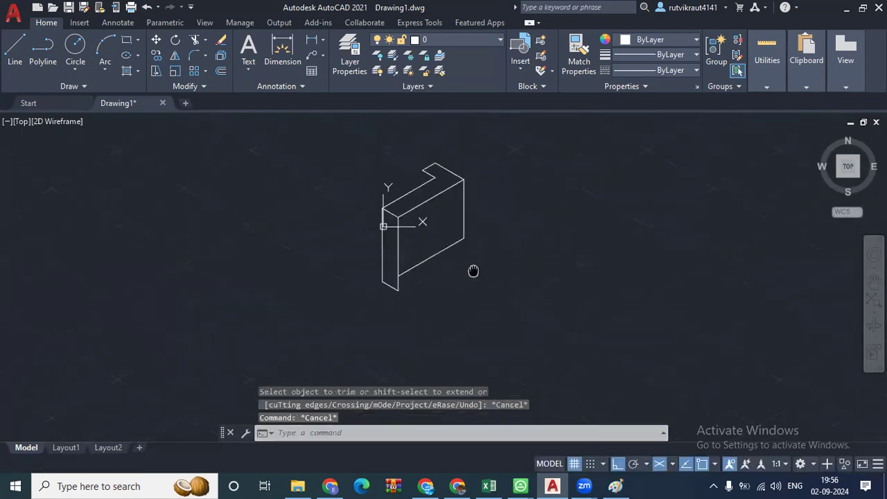
# Switch to the assignment PDF and examine exercise 89's cylinder diameters, its height and the distances locating its centre from the plate
pyautogui.moveTo(474, 271); pyautogui.dragTo(432, 269, button='middle')
pyautogui.scroll(2, 432, 234)
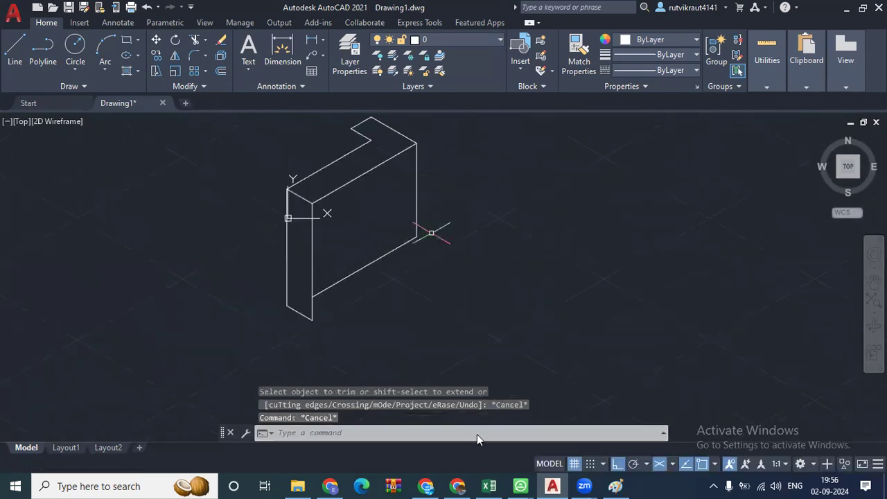
pyautogui.click(458, 486)
pyautogui.scroll(-2, 530, 339)
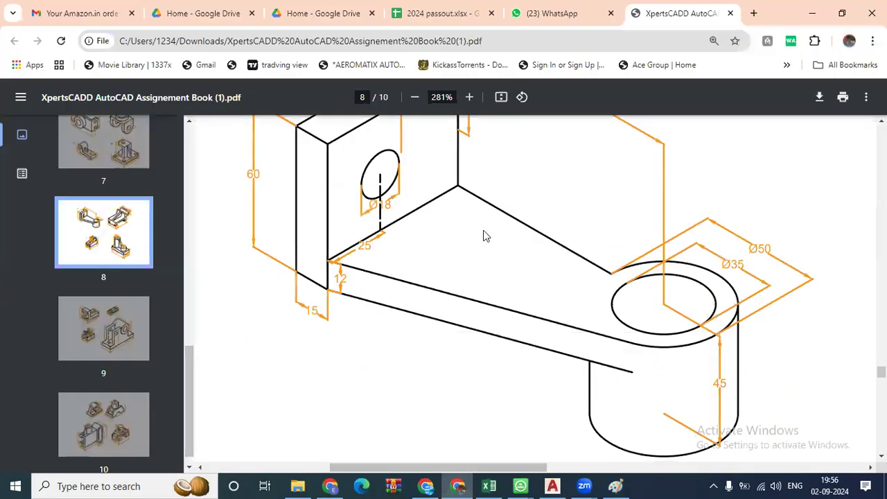
pyautogui.keyDown('ctrl'); pyautogui.scroll(-3, 485, 237); pyautogui.keyUp('ctrl')
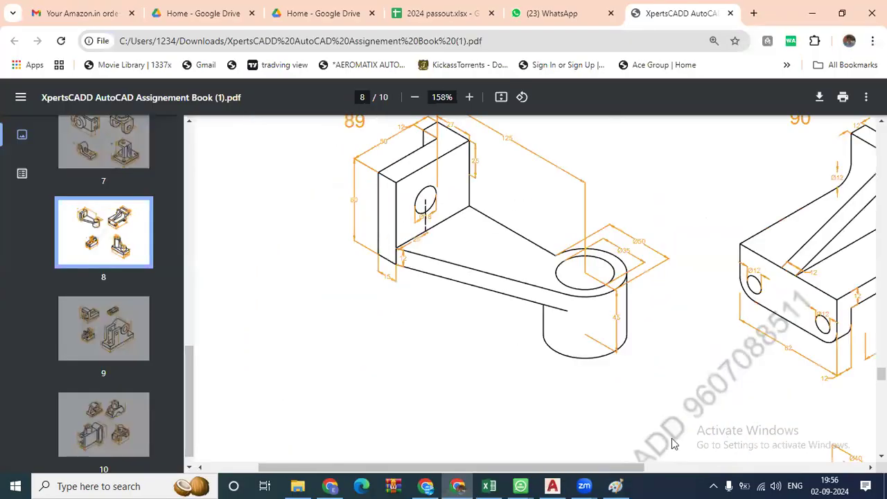
pyautogui.keyDown('ctrl'); pyautogui.scroll(1, 578, 420); pyautogui.keyUp('ctrl')
pyautogui.keyDown('ctrl'); pyautogui.scroll(1, 607, 300); pyautogui.keyUp('ctrl')
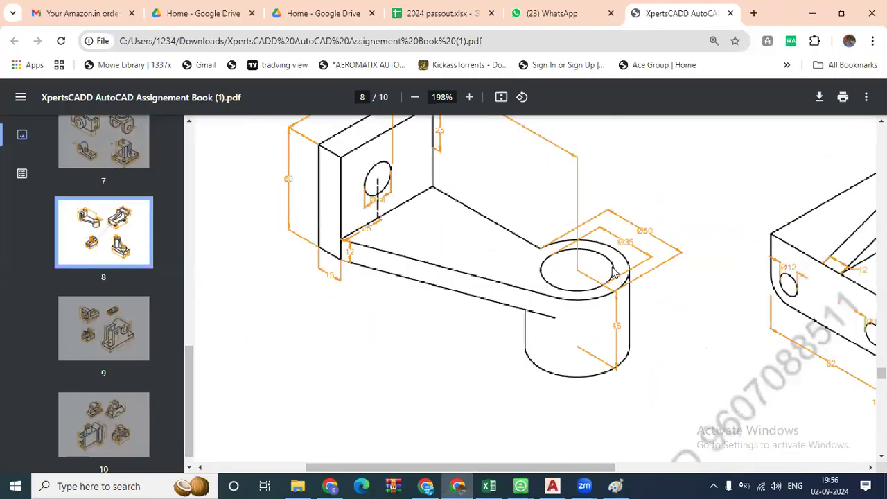
pyautogui.keyDown('ctrl'); pyautogui.scroll(1, 628, 221); pyautogui.keyUp('ctrl')
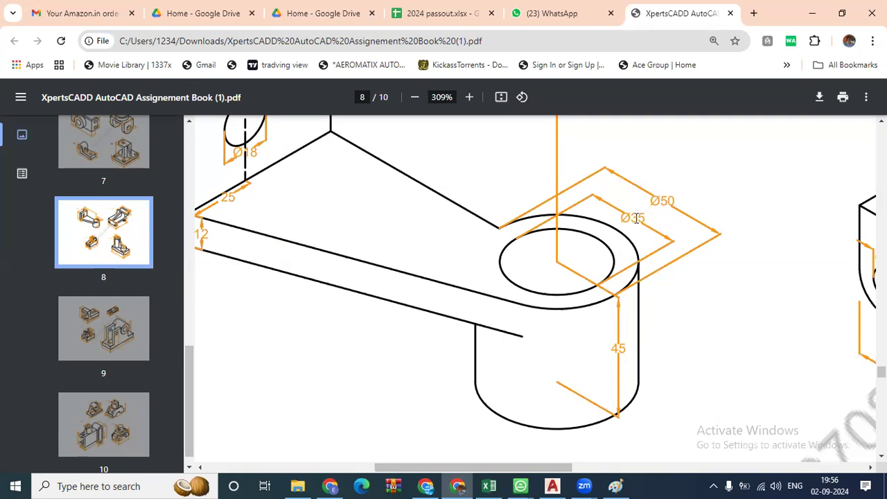
pyautogui.hotkey('alt', 'Tab')
pyautogui.hotkey('alt', 'Tab')
pyautogui.scroll(3, 481, 215)
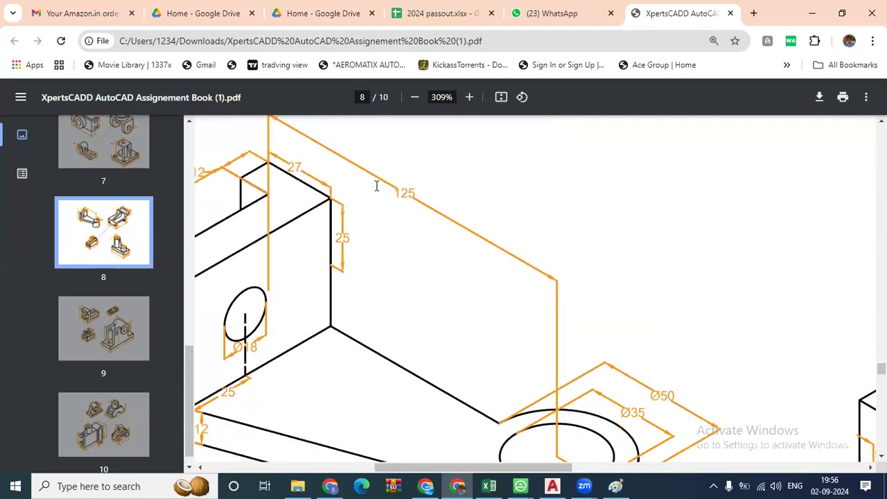
pyautogui.keyDown('ctrl'); pyautogui.scroll(-2, 540, 356); pyautogui.keyUp('ctrl')
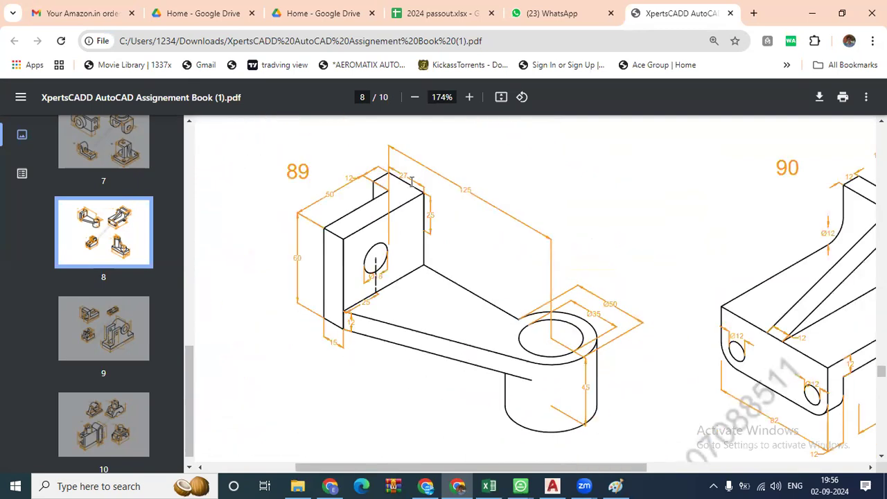
pyautogui.keyDown('ctrl'); pyautogui.scroll(1, 406, 175); pyautogui.keyUp('ctrl')
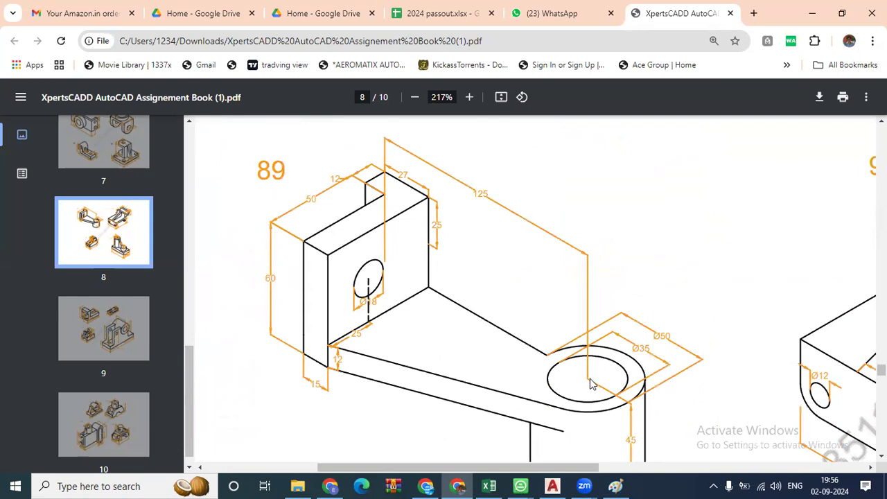
# Return to AutoCAD and draw a 98-unit line from the front face's lower far corner, sloping down at 30° away from the plate
pyautogui.click(553, 485)
pyautogui.moveTo(439, 301); pyautogui.dragTo(353, 264, button='middle')
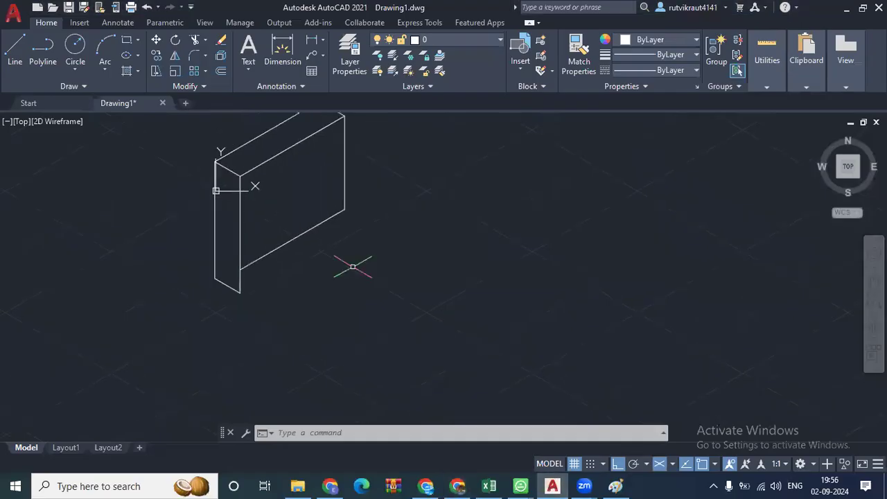
pyautogui.write('l')
pyautogui.press('Return')
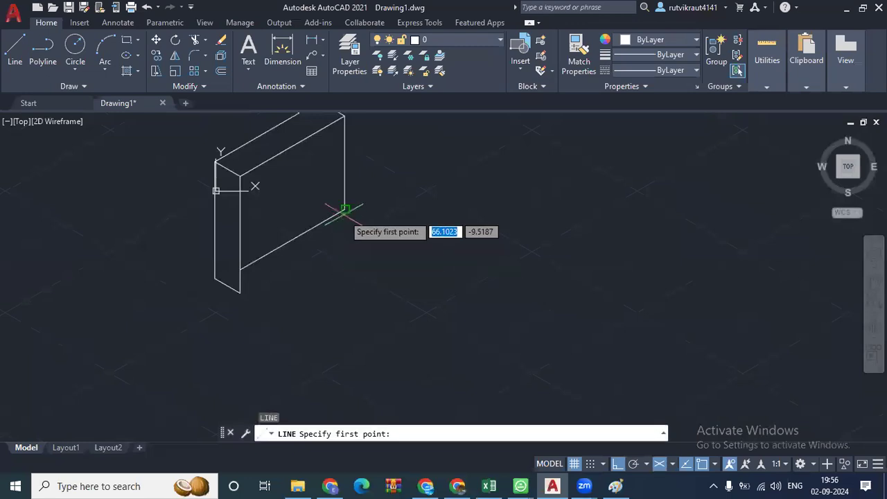
pyautogui.click(345, 209)
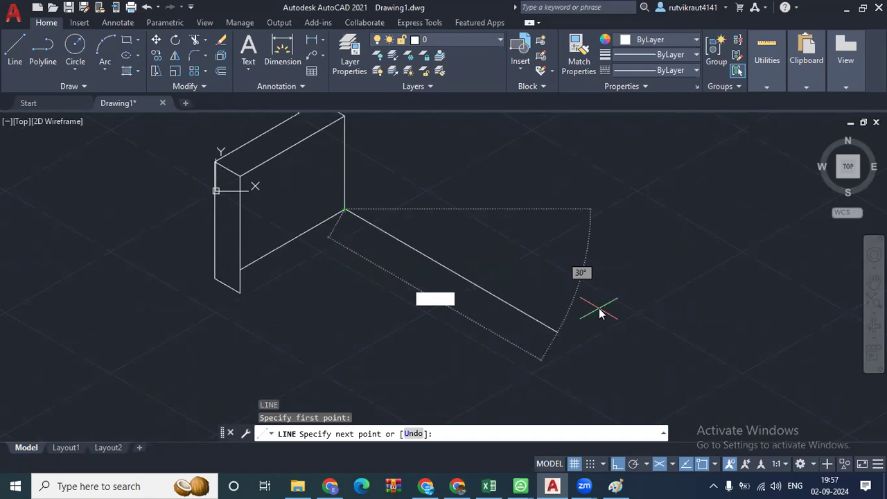
pyautogui.write('98')
pyautogui.press('Return')
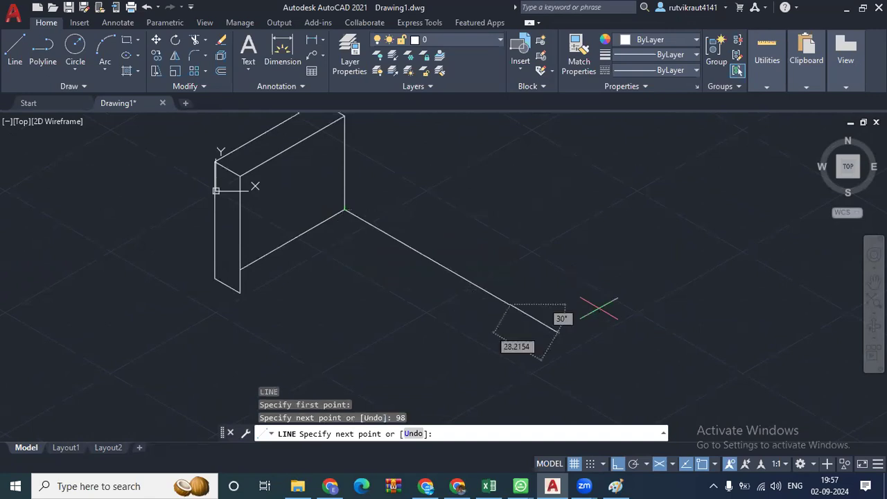
pyautogui.press('Escape')
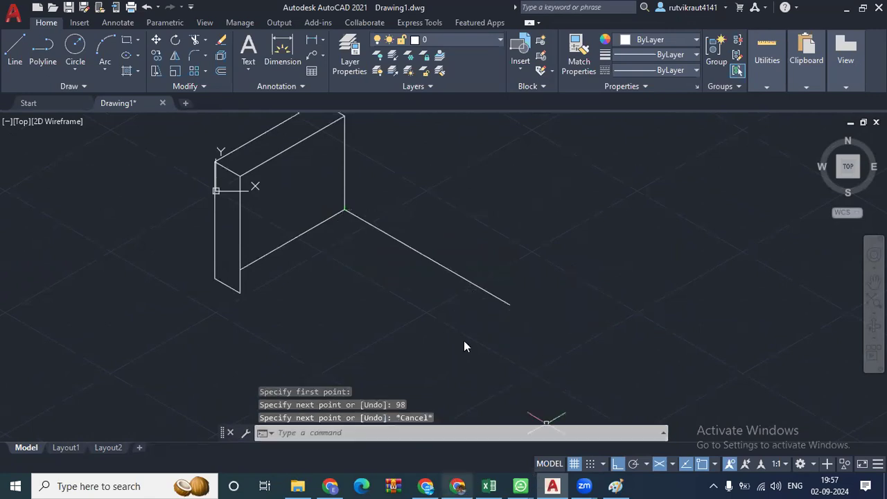
# Switch to Paint and add a text note reading "c -cIRLCE" below the plane change text
pyautogui.hotkey('alt', 'Tab')
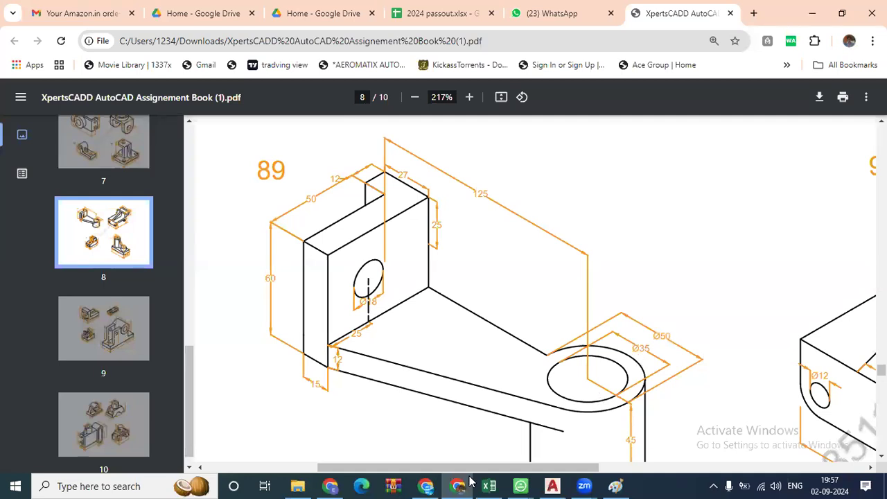
pyautogui.hotkey('alt', 'Tab')
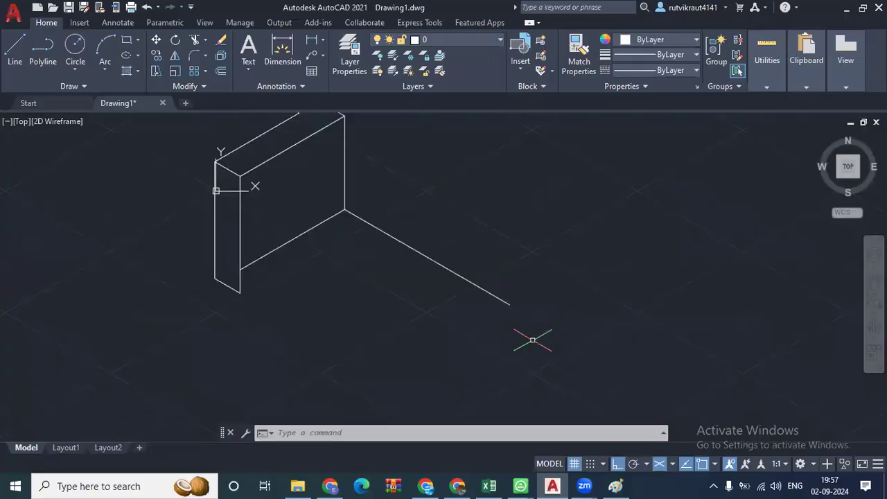
pyautogui.moveTo(533, 340); pyautogui.dragTo(481, 335, button='middle')
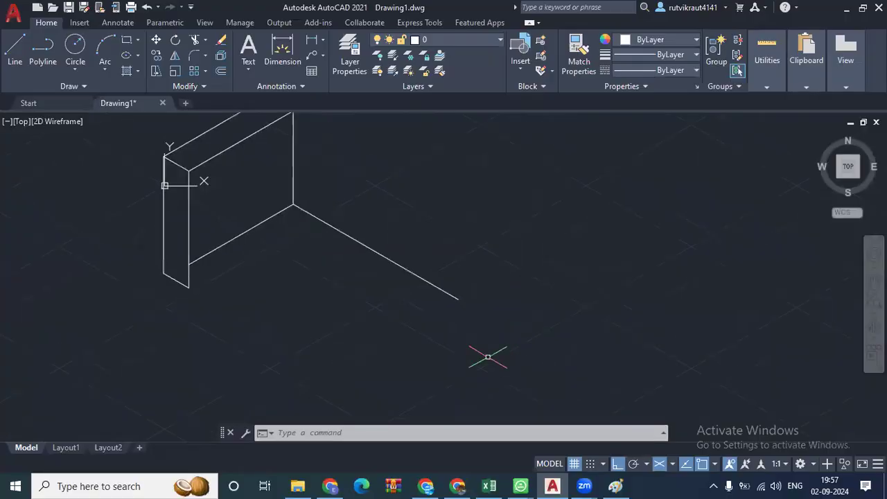
pyautogui.click(617, 477)
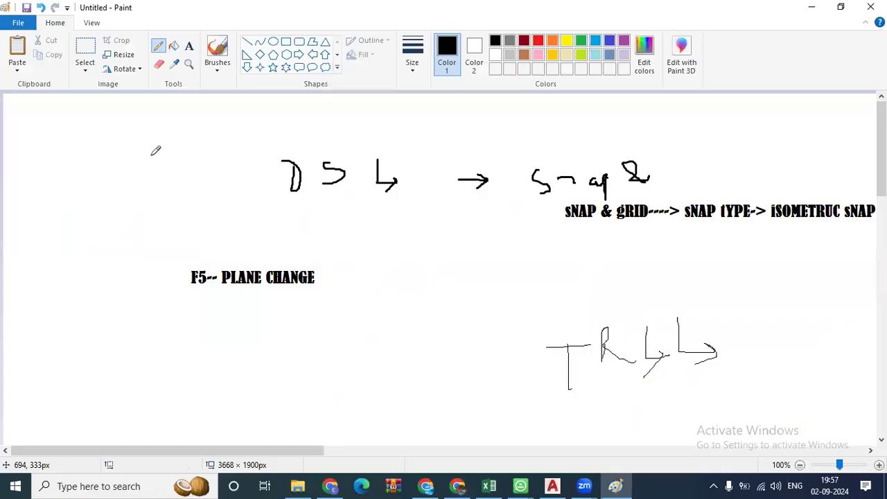
pyautogui.click(188, 46)
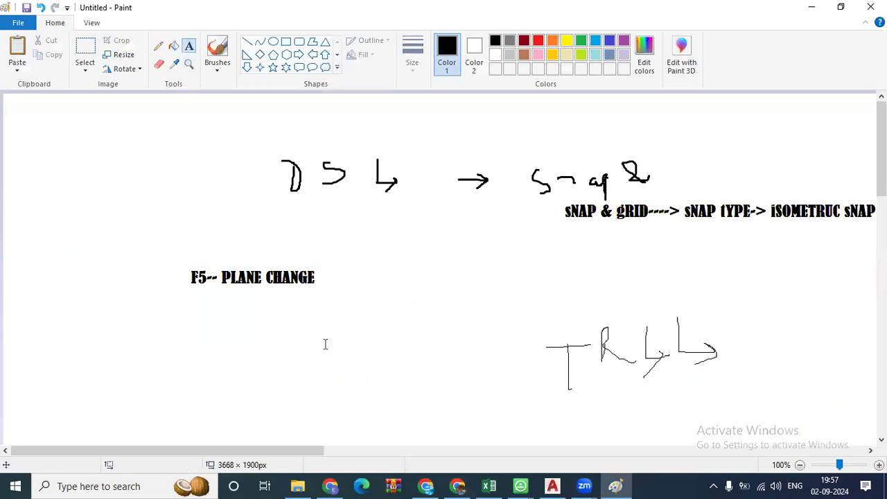
pyautogui.click(325, 344)
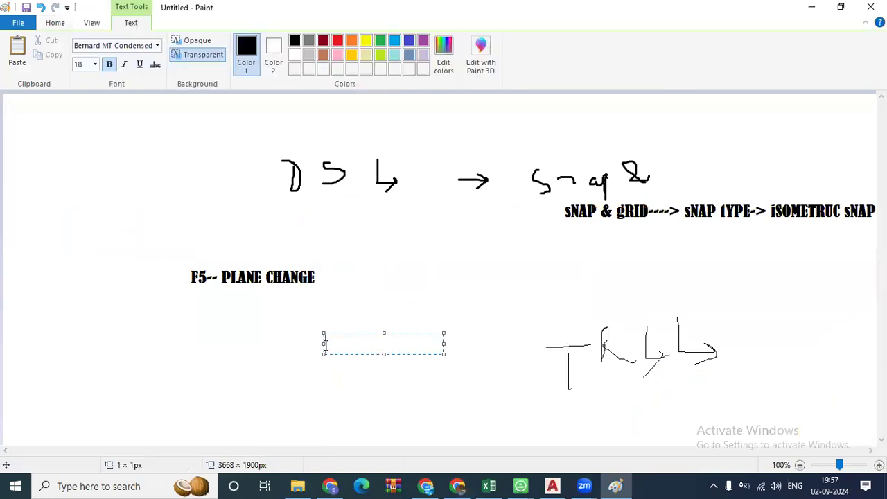
pyautogui.write('C')
pyautogui.write('  -CU')
pyautogui.press('BackSpace')
pyautogui.write('IRLCE')
pyautogui.press('Return')
pyautogui.press('Return')
# Add the line "eL --- ELLIPSE ---->I ---ISOCIRCLE" to the note and widen its text box to fit on one line
pyautogui.write('eL')
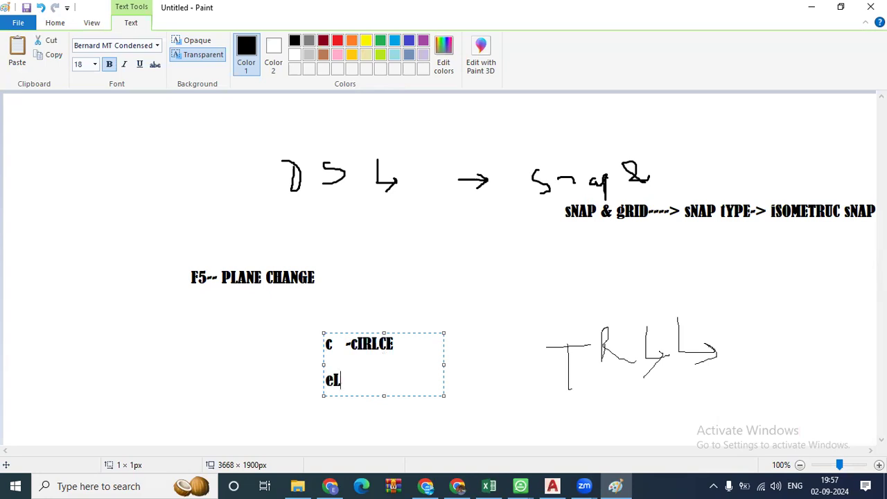
pyautogui.write(' --- ELLIS')
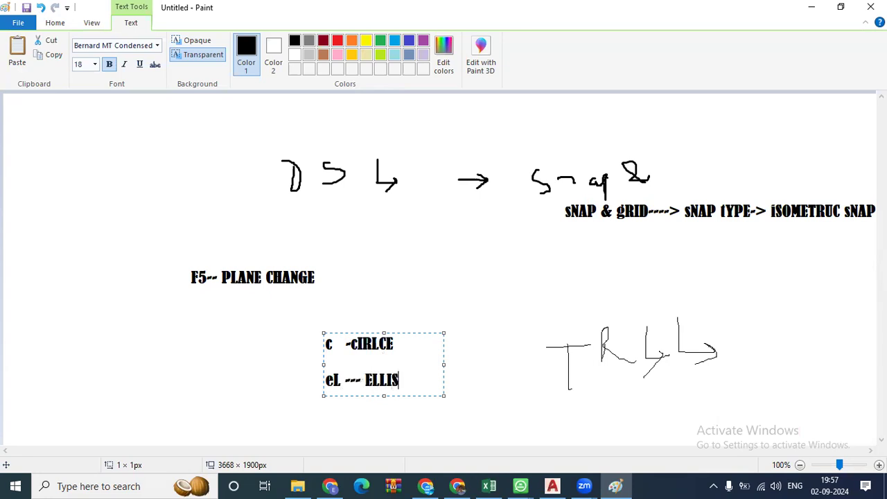
pyautogui.write('PE')
pyautogui.press('BackSpace')
pyautogui.press('BackSpace')
pyautogui.press('BackSpace')
pyautogui.write('PSE   ---->')
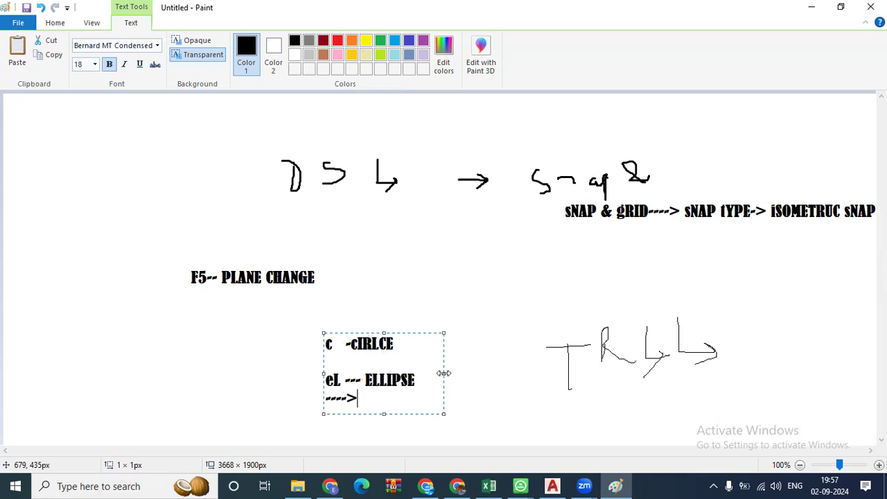
pyautogui.moveTo(444, 373); pyautogui.dragTo(508, 374)
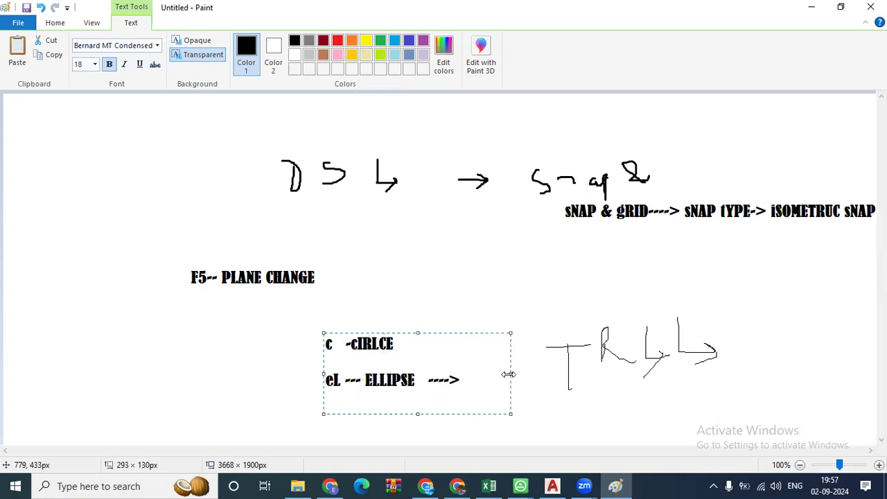
pyautogui.write('I --- ISOCIRCLE')
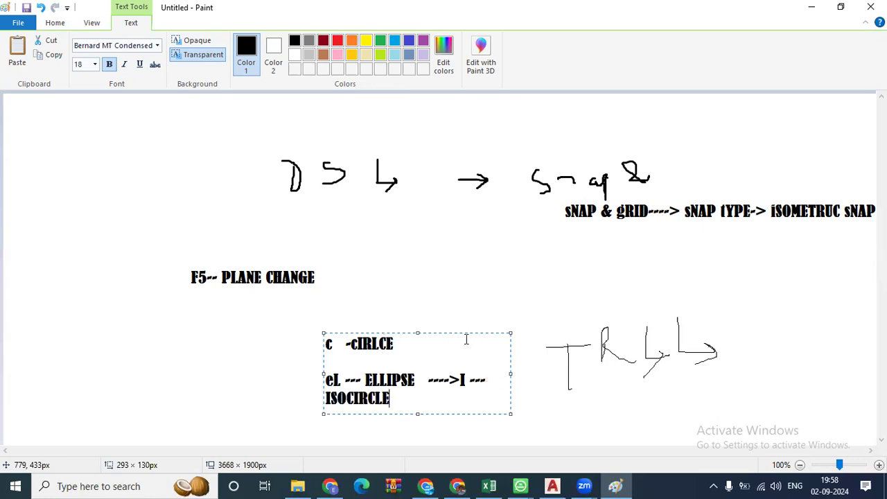
pyautogui.moveTo(510, 376); pyautogui.dragTo(580, 374)
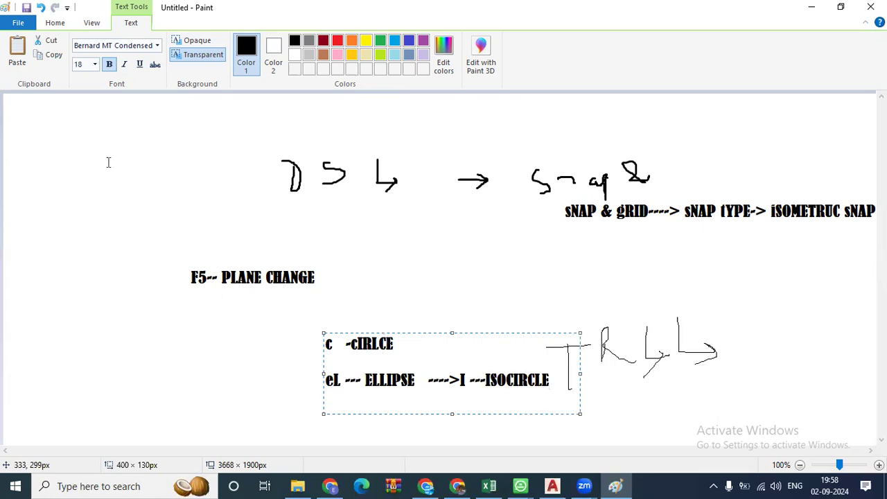
# Place the text and hand-draw small Enter arrows beside the c, eL and I abbreviations with the Pencil
pyautogui.click(57, 25)
pyautogui.click(158, 46)
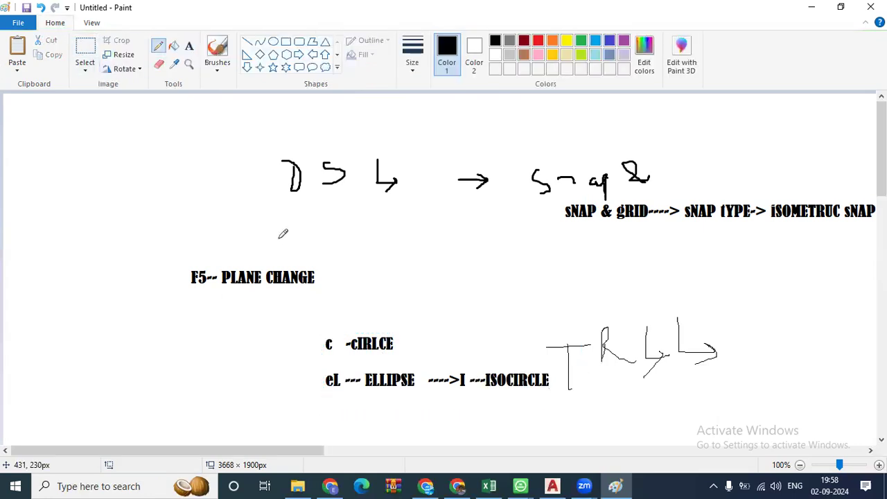
pyautogui.moveTo(335, 339)
pyautogui.mouseDown()
pyautogui.moveTo(342, 346)
pyautogui.moveTo(337, 388)
pyautogui.mouseUp()
pyautogui.moveTo(469, 352); pyautogui.dragTo(472, 371)
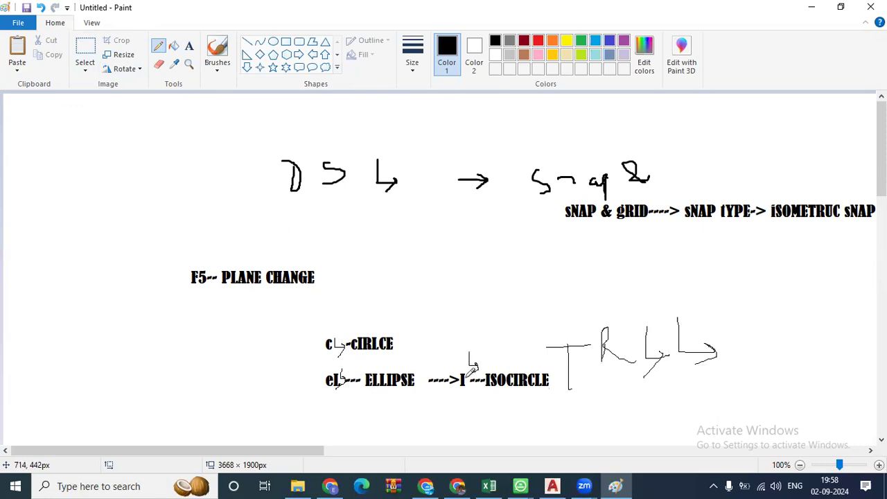
# Switch to AutoCAD and draw an ordinary circle of radius 25 centred on the free end of the 98-unit line
pyautogui.click(553, 485)
pyautogui.moveTo(323, 257); pyautogui.dragTo(343, 240, button='middle')
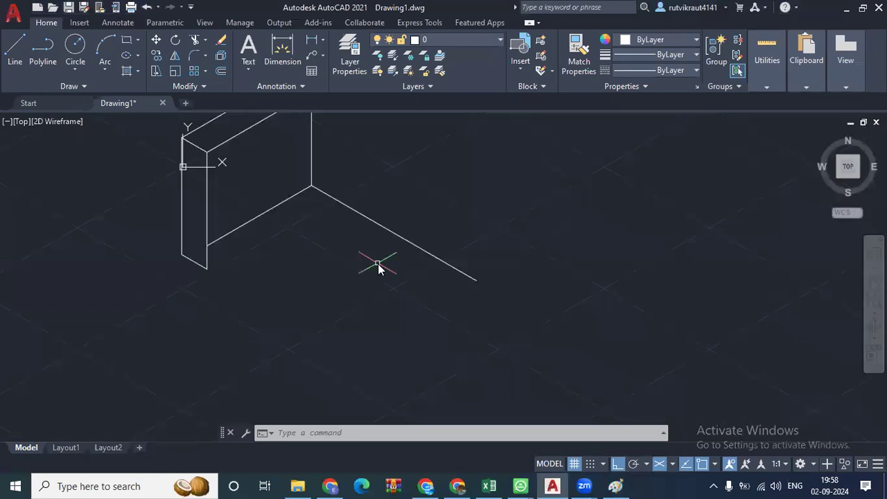
pyautogui.write('c')
pyautogui.press('Return')
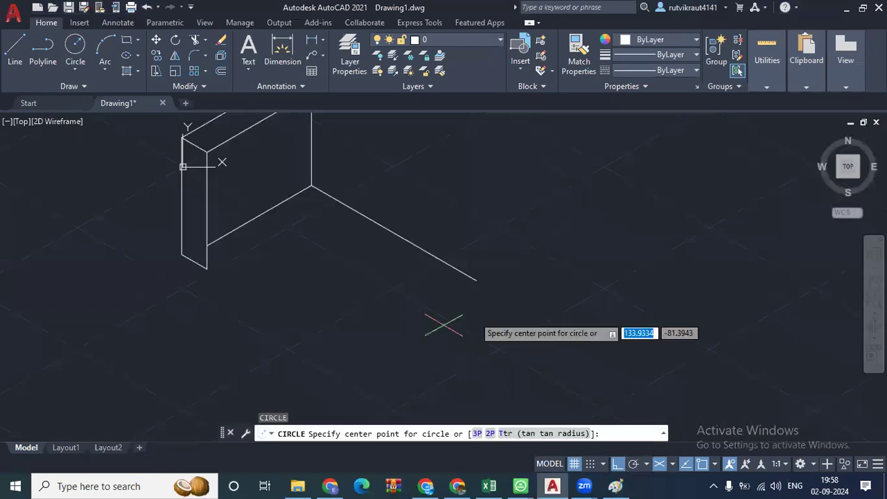
pyautogui.click(476, 281)
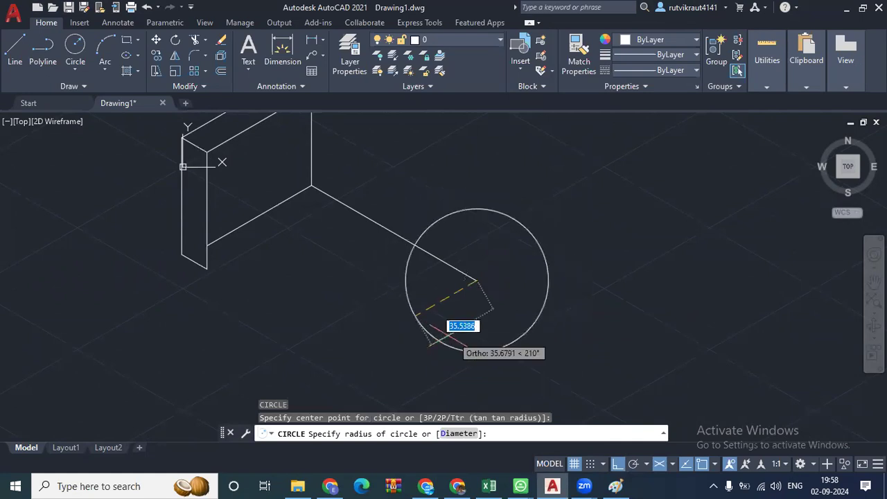
pyautogui.write('25')
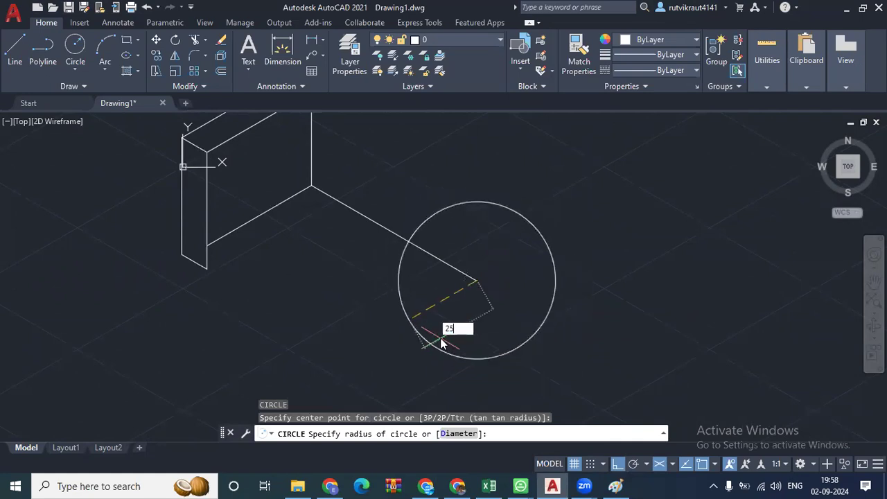
pyautogui.press('Return')
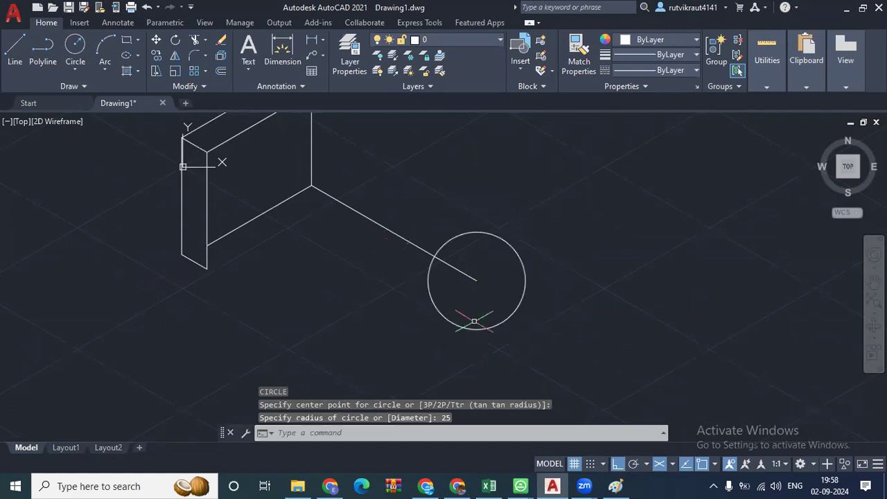
# Delete the radius 25 circle from the end of the sloping line
pyautogui.click(517, 259)
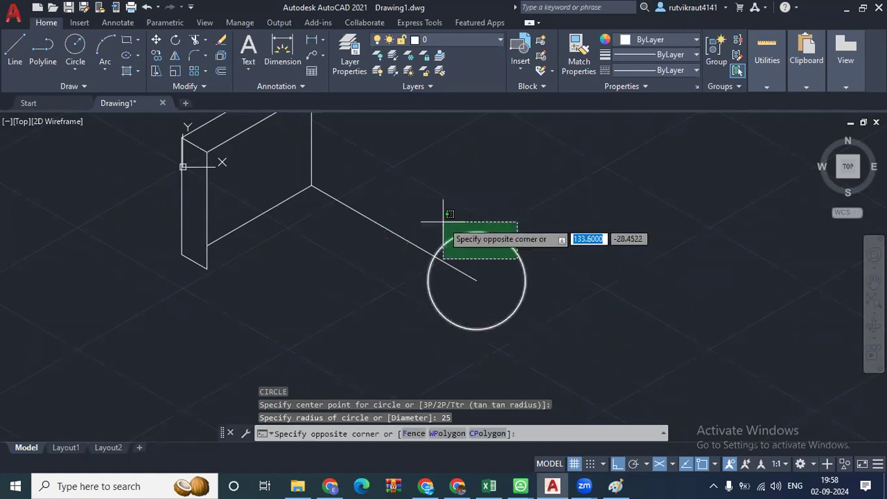
pyautogui.click(442, 221)
pyautogui.press('Delete')
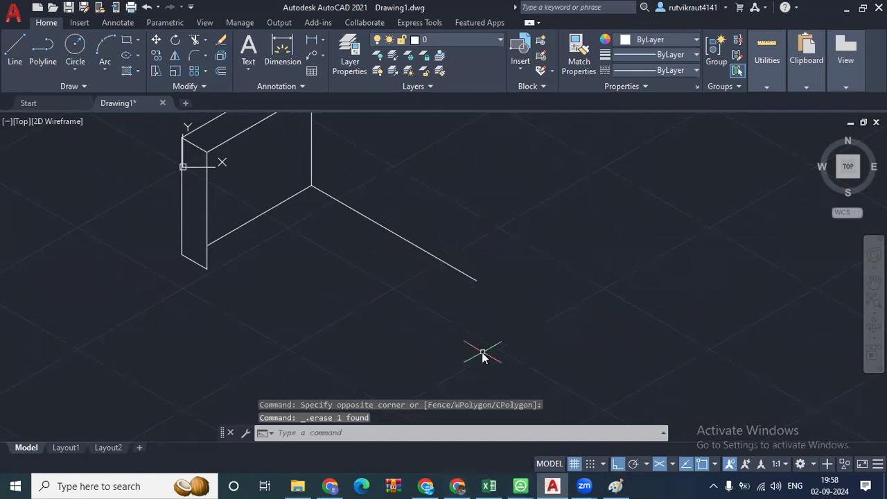
# Draw an isocircle of radius 25 with Ellipse, centred on the free end of the long sloping line
pyautogui.write('el')
pyautogui.press('Return')
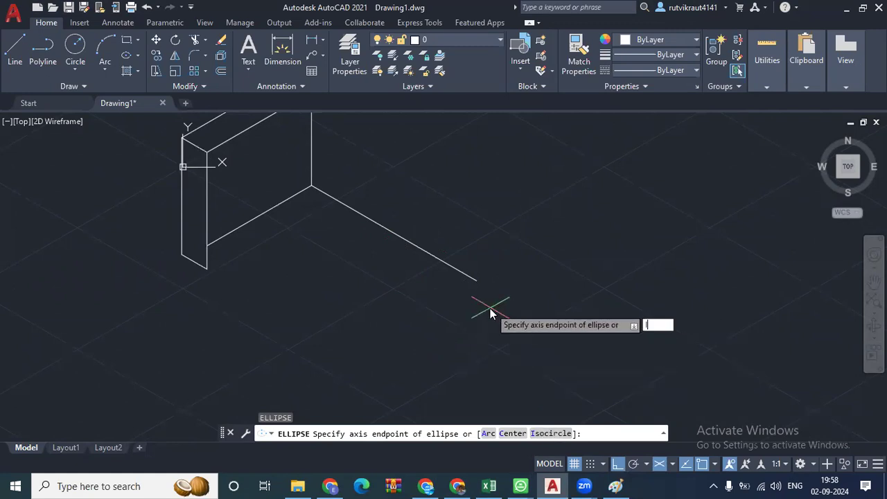
pyautogui.press('Return')
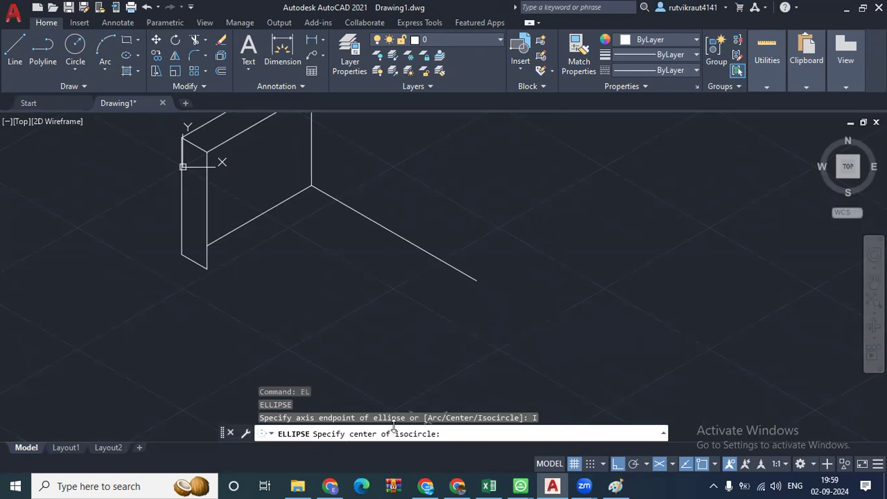
pyautogui.click(477, 280)
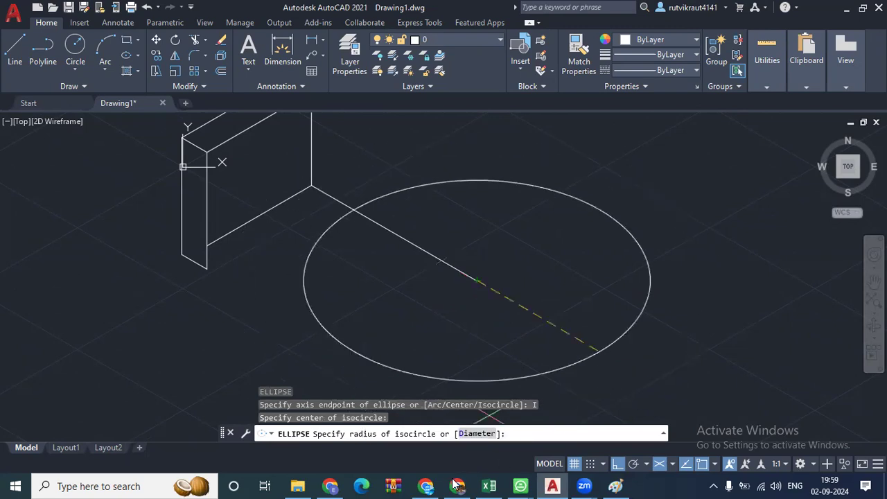
pyautogui.moveTo(456, 485)
pyautogui.click(521, 430)
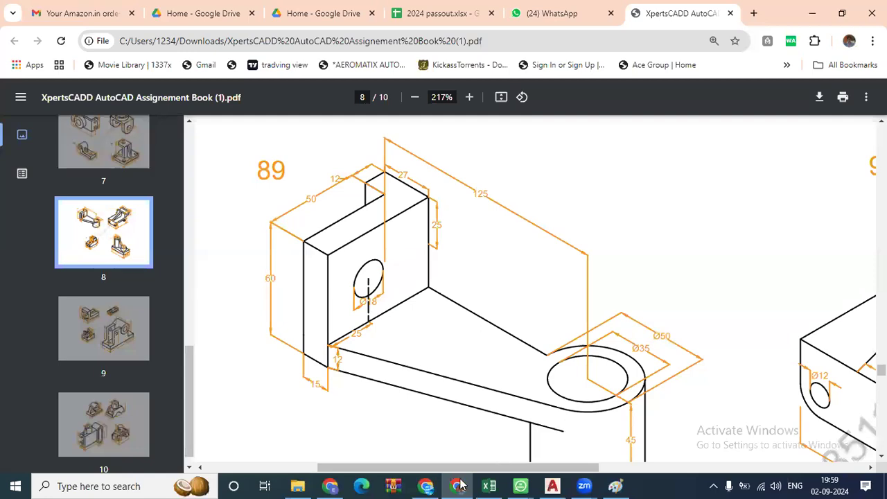
pyautogui.hotkey('alt', 'Tab')
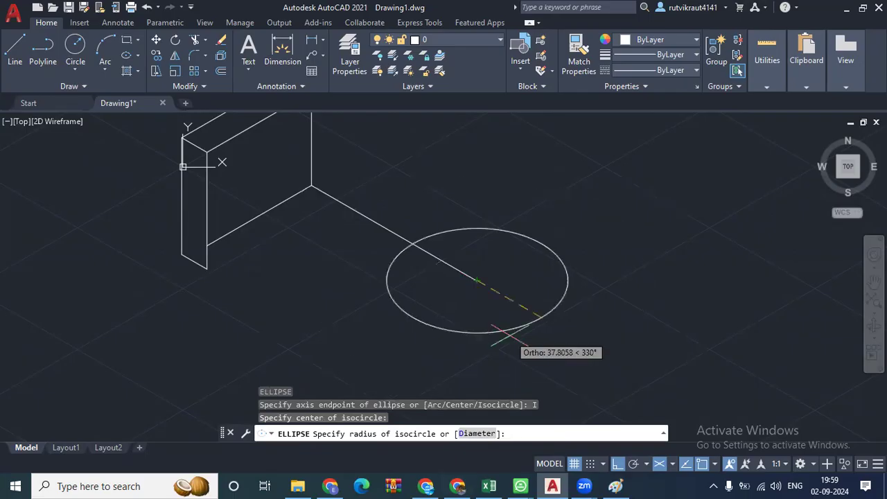
pyautogui.write('25')
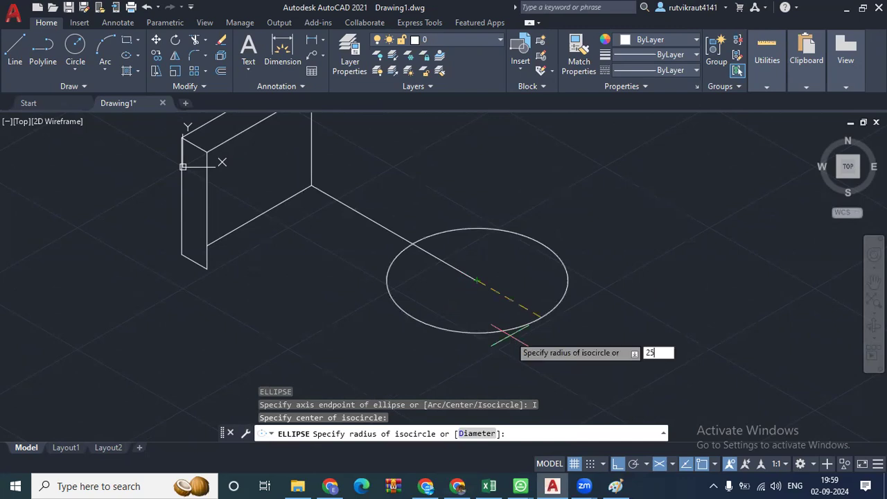
pyautogui.press('Return')
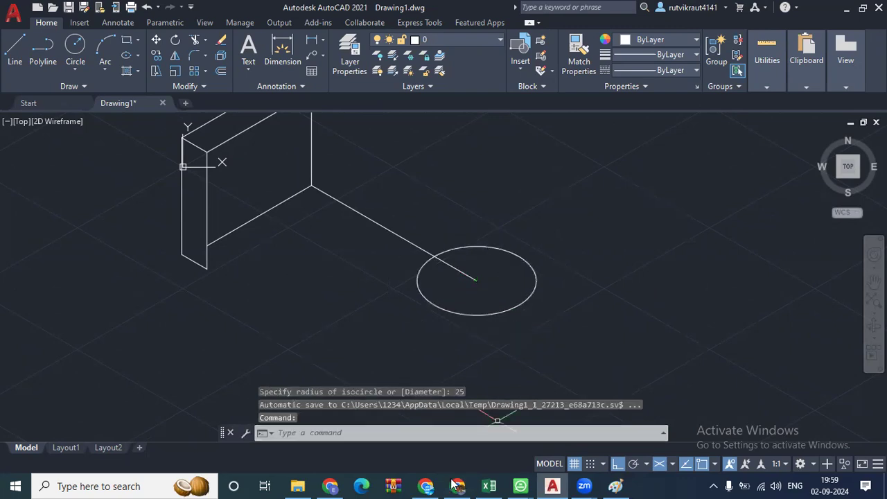
# Check the hole size in exercise 89 and draw a concentric isocircle of diameter 35 inside the outer one
pyautogui.hotkey('alt', 'Tab')
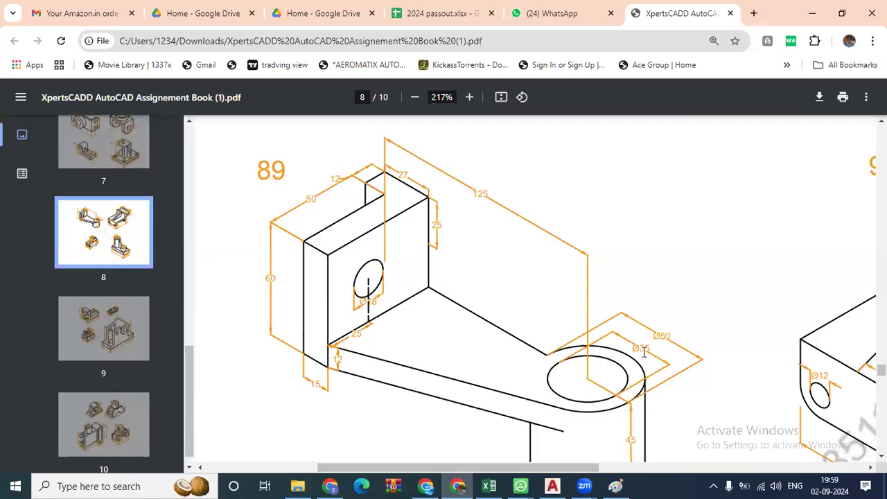
pyautogui.click(458, 484)
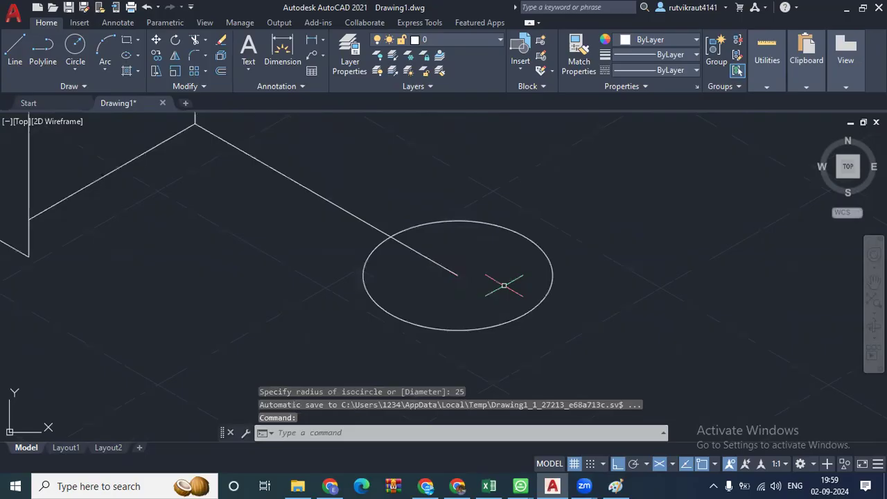
pyautogui.write('E')
pyautogui.press('Return')
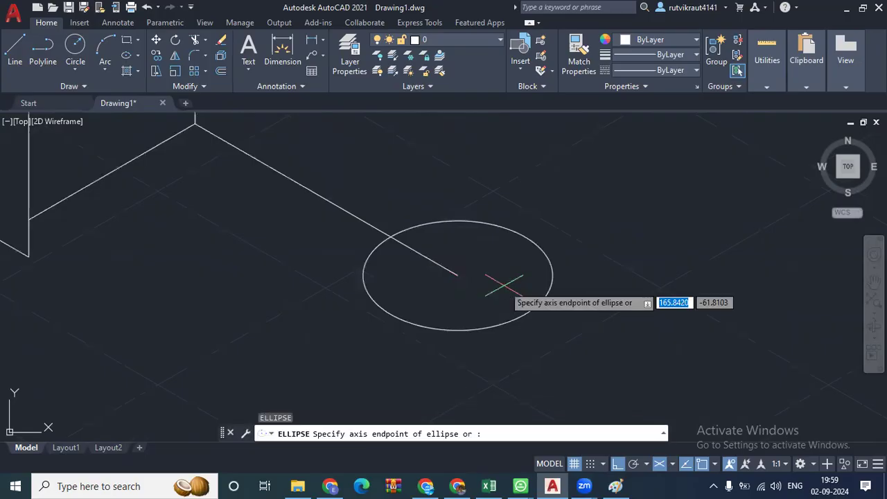
pyautogui.write('I')
pyautogui.press('Return')
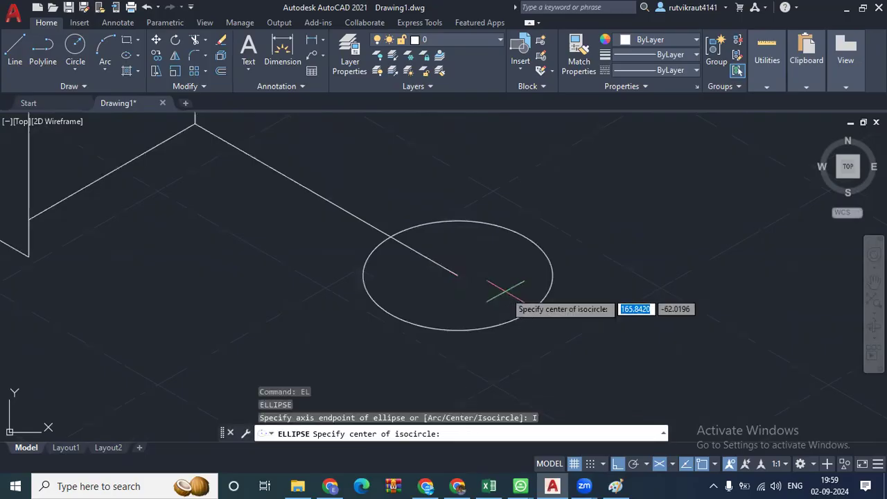
pyautogui.click(457, 275)
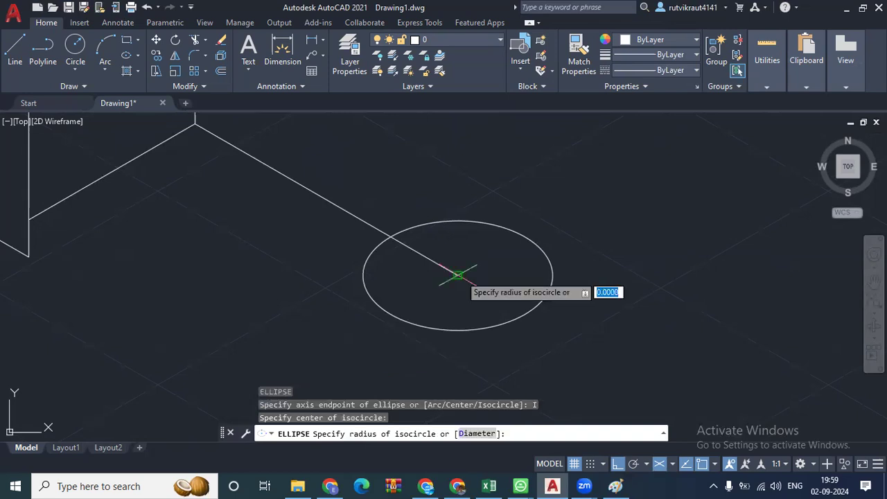
pyautogui.click(479, 433)
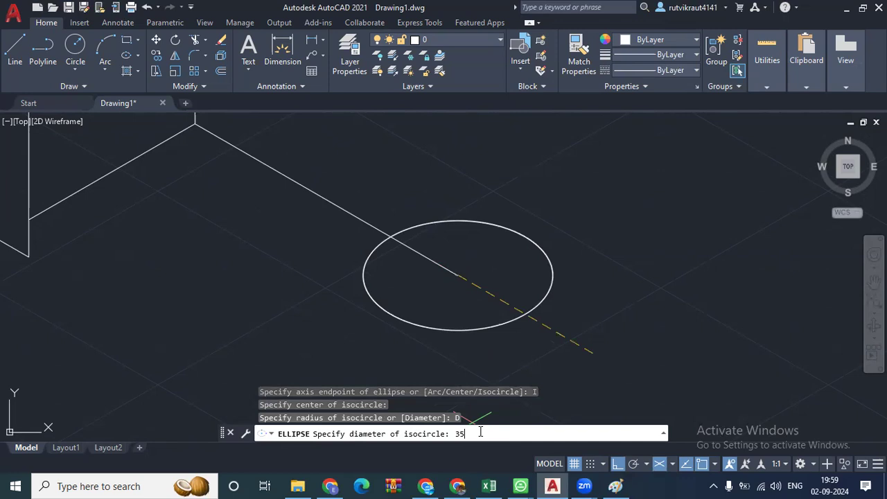
pyautogui.press('Return')
# Check the arm in exercise 89 and draw a line from the plate's front inner corner tangent to the outer isocircle's lower edge
pyautogui.scroll(-2, 500, 279)
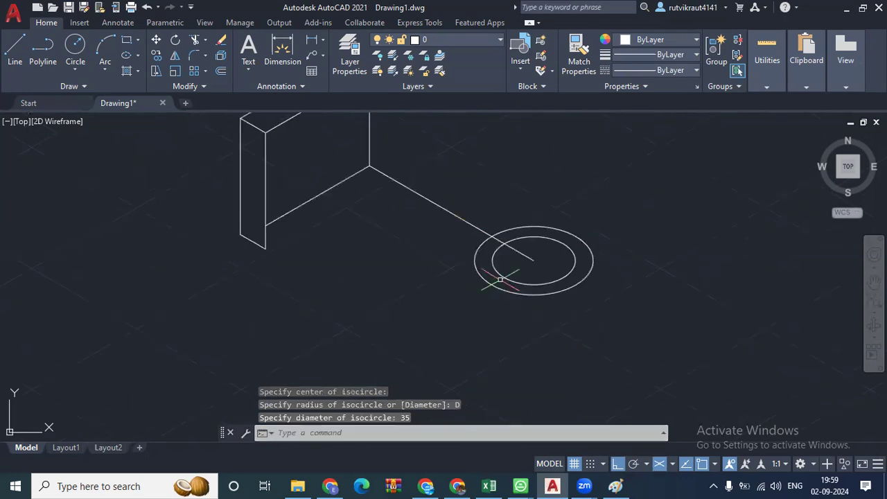
pyautogui.scroll(-3, 501, 279)
pyautogui.scroll(3, 504, 267)
pyautogui.scroll(2, 504, 268)
pyautogui.moveTo(473, 271); pyautogui.dragTo(427, 263, button='middle')
pyautogui.scroll(-2, 427, 263)
pyautogui.moveTo(445, 360); pyautogui.dragTo(526, 344, button='middle')
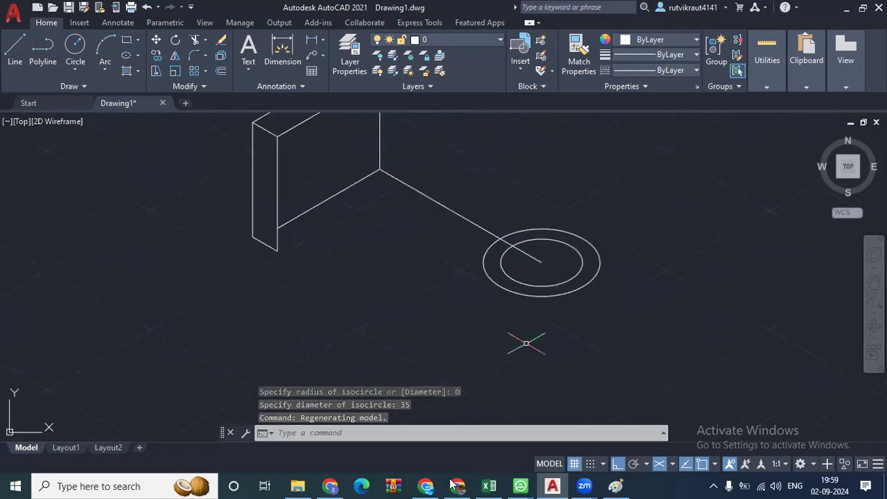
pyautogui.hotkey('alt', 'Tab')
pyautogui.scroll(-1, 484, 348)
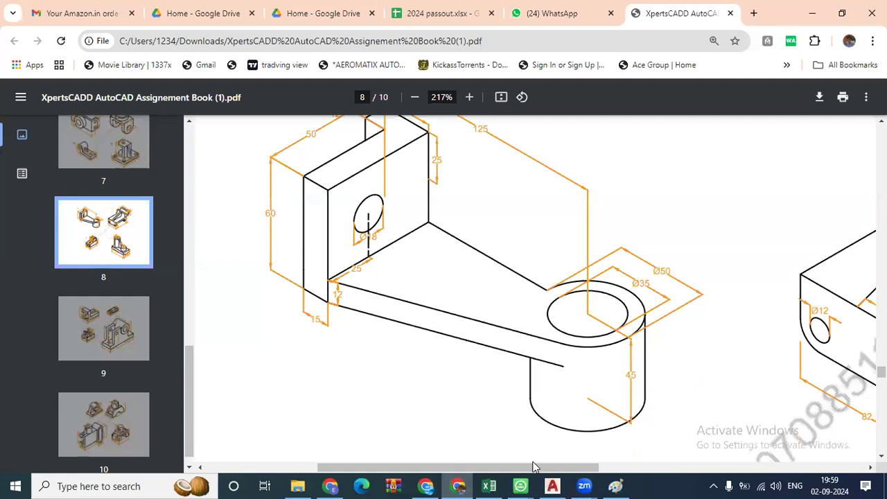
pyautogui.click(552, 487)
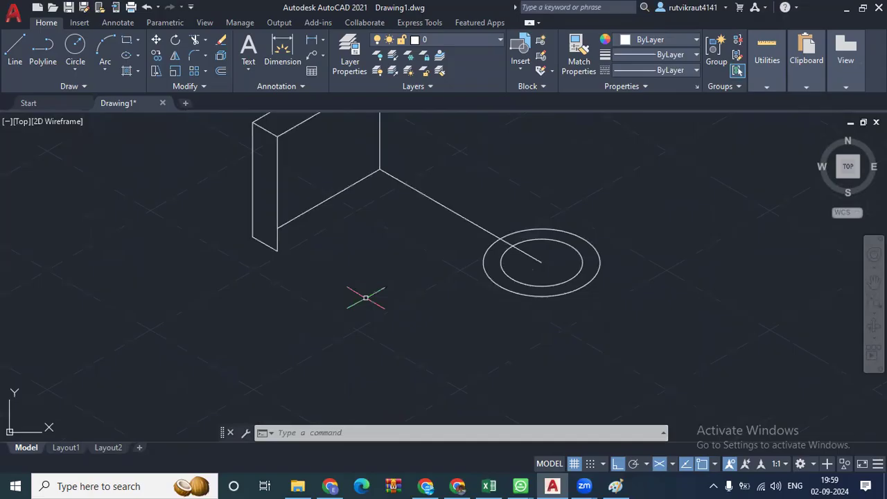
pyautogui.write('l')
pyautogui.press('Return')
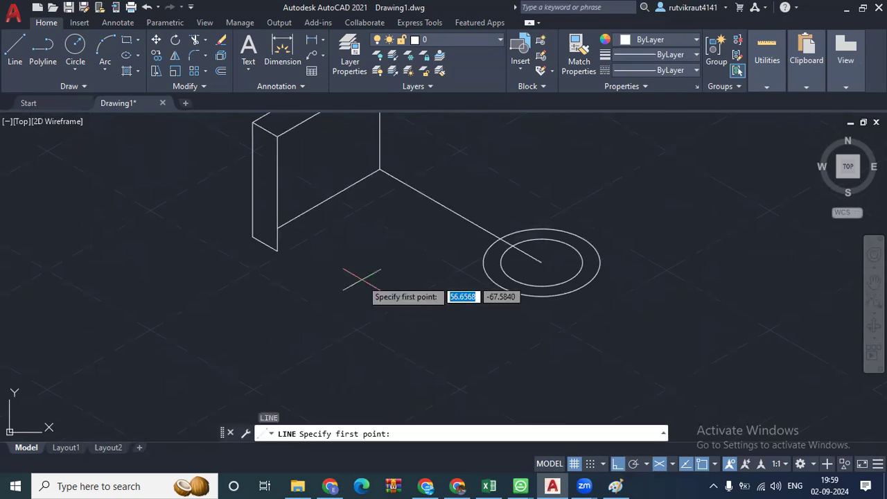
pyautogui.click(277, 227)
pyautogui.scroll(1, 465, 283)
pyautogui.moveTo(474, 285); pyautogui.dragTo(311, 282, button='middle')
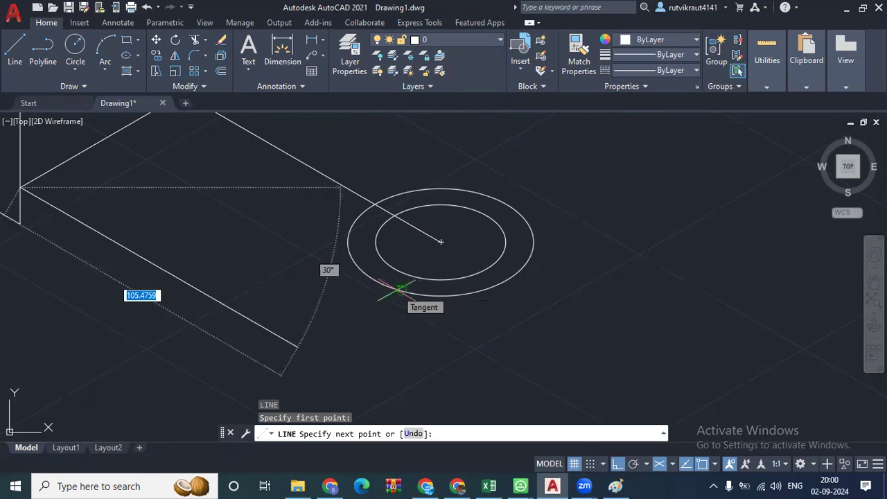
pyautogui.click(400, 288)
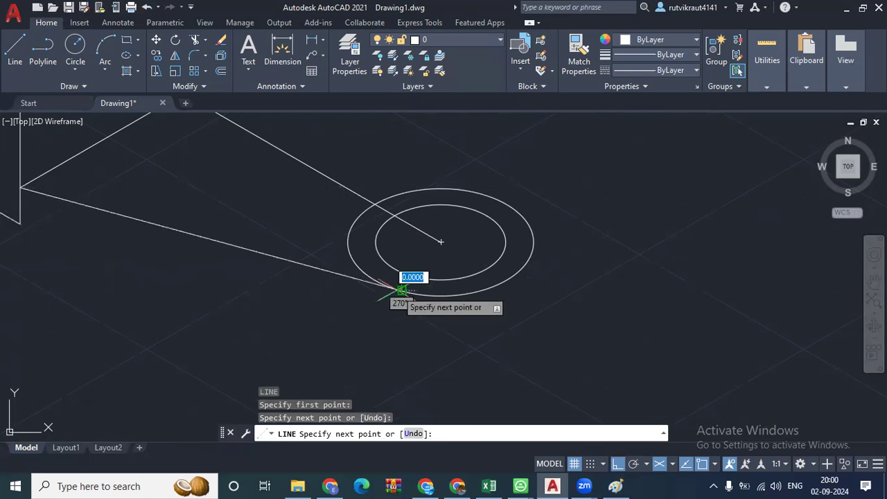
pyautogui.scroll(-4, 402, 289)
pyautogui.moveTo(402, 289); pyautogui.dragTo(405, 326, button='middle')
pyautogui.press('Escape')
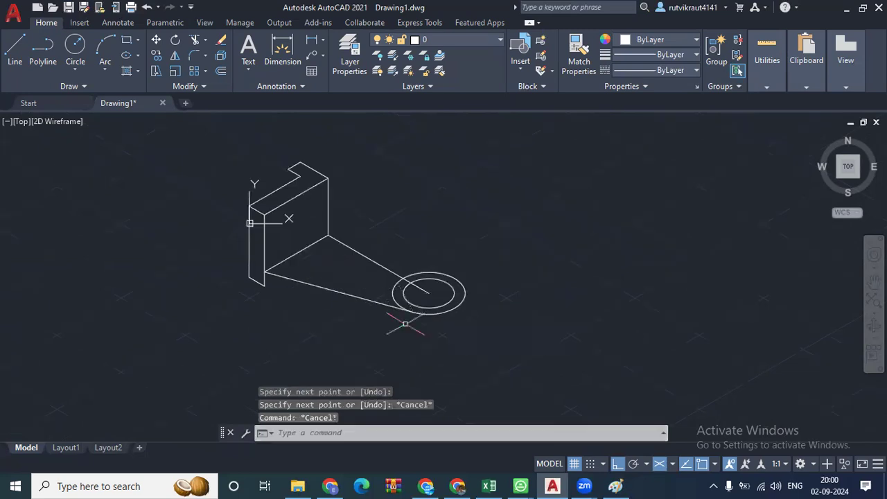
# Check the arm's 12 thickness in the exercise 89 PDF and select the tangent line in AutoCAD
pyautogui.scroll(4, 405, 323)
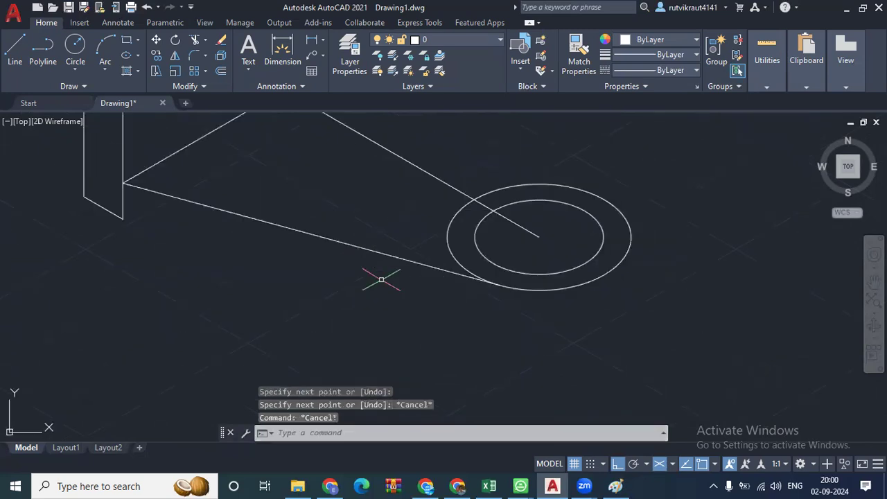
pyautogui.scroll(-2, 381, 280)
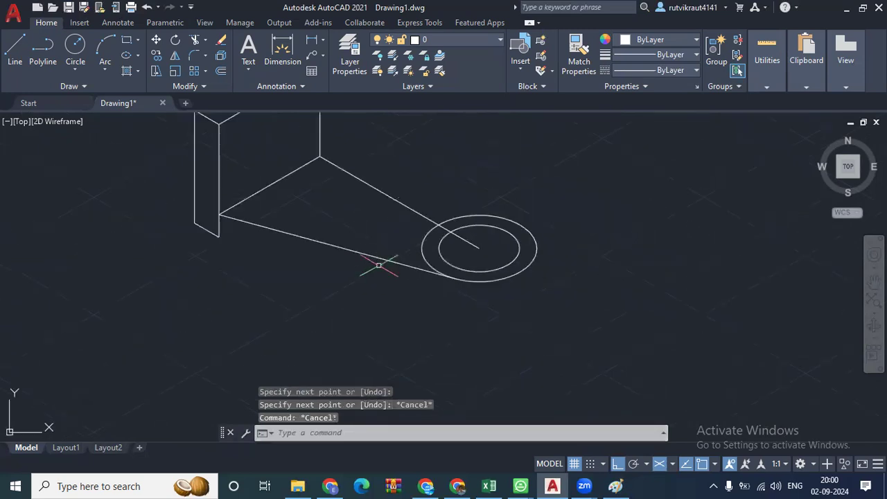
pyautogui.click(458, 485)
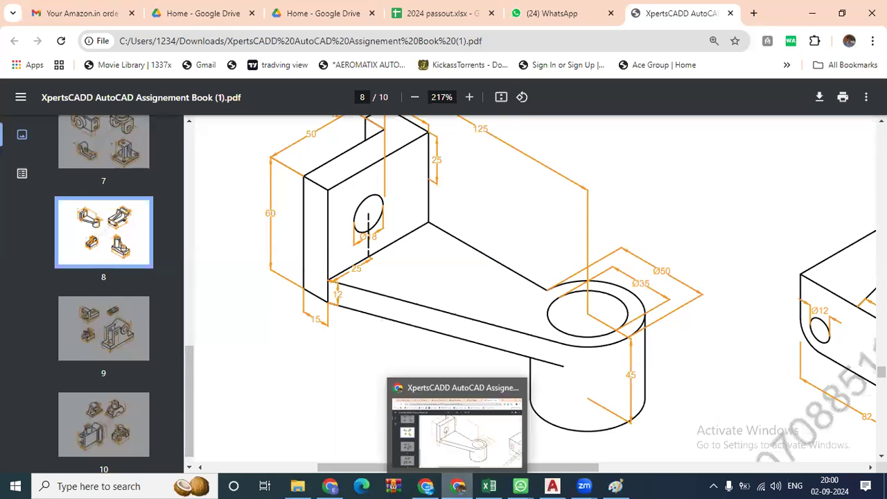
pyautogui.click(458, 487)
pyautogui.click(348, 246)
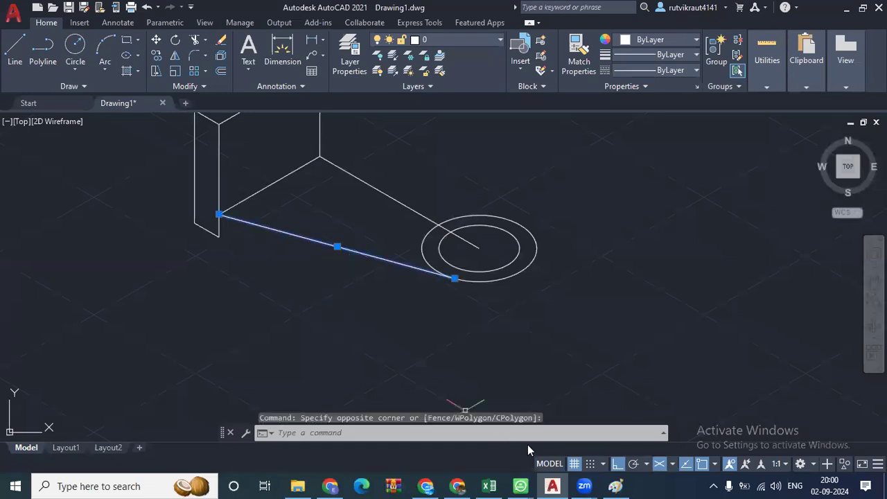
# Switch to Paint and handwrite "CO", an Enter arrow, a right-pointing arrow and "Copy" above the circle and ellipse notes
pyautogui.click(616, 486)
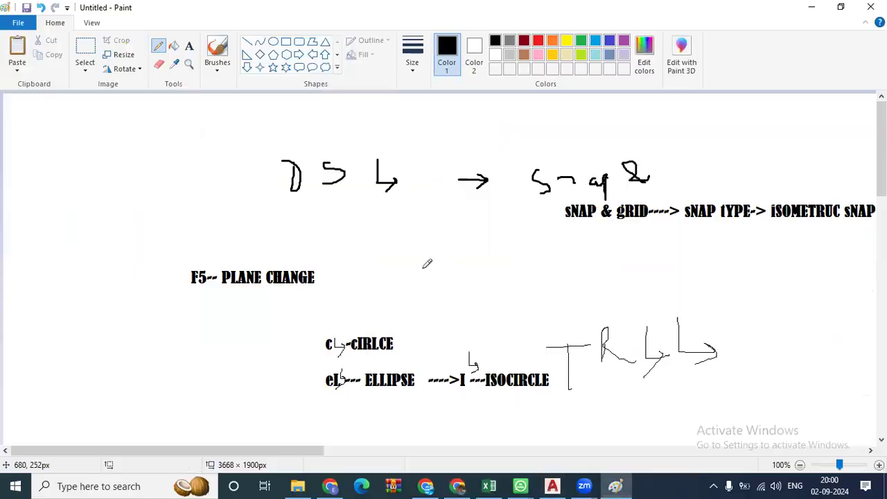
pyautogui.moveTo(453, 248); pyautogui.dragTo(452, 277)
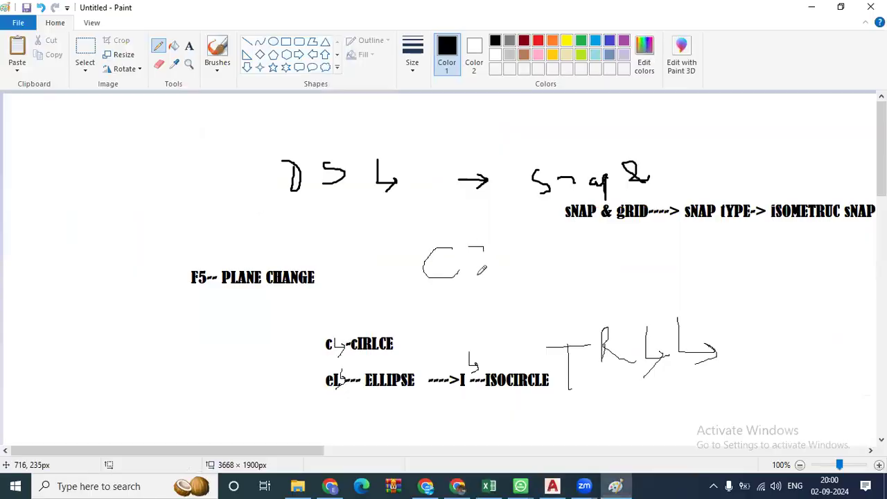
pyautogui.moveTo(478, 245)
pyautogui.mouseDown()
pyautogui.moveTo(501, 271)
pyautogui.moveTo(532, 271)
pyautogui.mouseUp()
pyautogui.moveTo(519, 264); pyautogui.dragTo(516, 288)
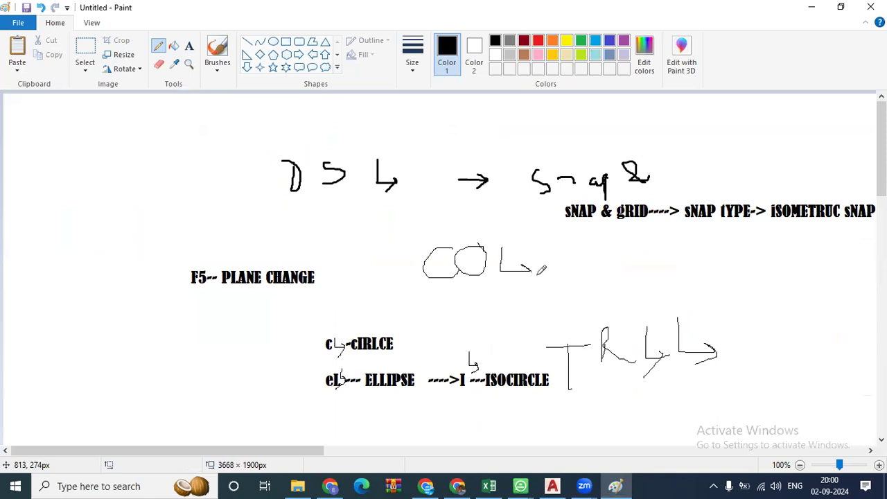
pyautogui.moveTo(540, 260); pyautogui.dragTo(566, 260)
pyautogui.moveTo(558, 255); pyautogui.dragTo(571, 271)
pyautogui.moveTo(620, 251)
pyautogui.mouseDown()
pyautogui.moveTo(591, 254)
pyautogui.moveTo(617, 264)
pyautogui.moveTo(609, 264)
pyautogui.moveTo(625, 287)
pyautogui.moveTo(623, 268)
pyautogui.moveTo(649, 257)
pyautogui.moveTo(628, 281)
pyautogui.mouseUp()
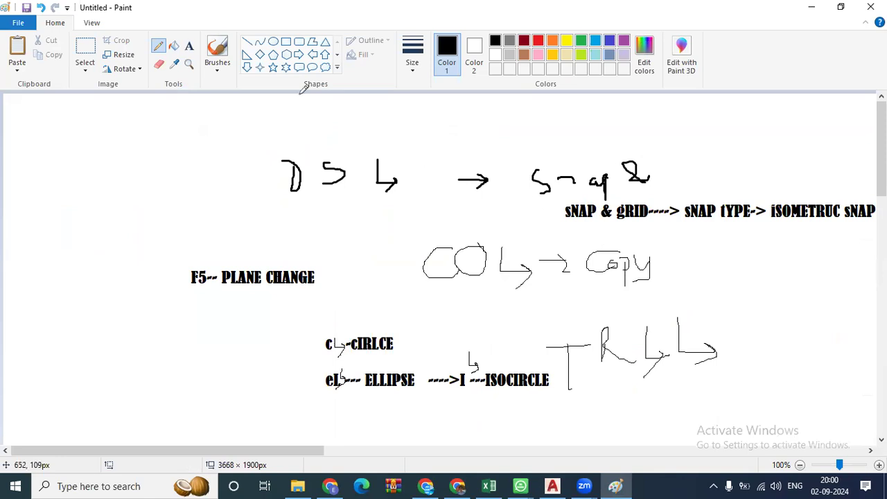
# Below the notes, draw four rectangles of about 147×106, 37×27, 139×87 and 39×27 px, the last touching the third's upper-left corner
pyautogui.scroll(-5, 339, 194)
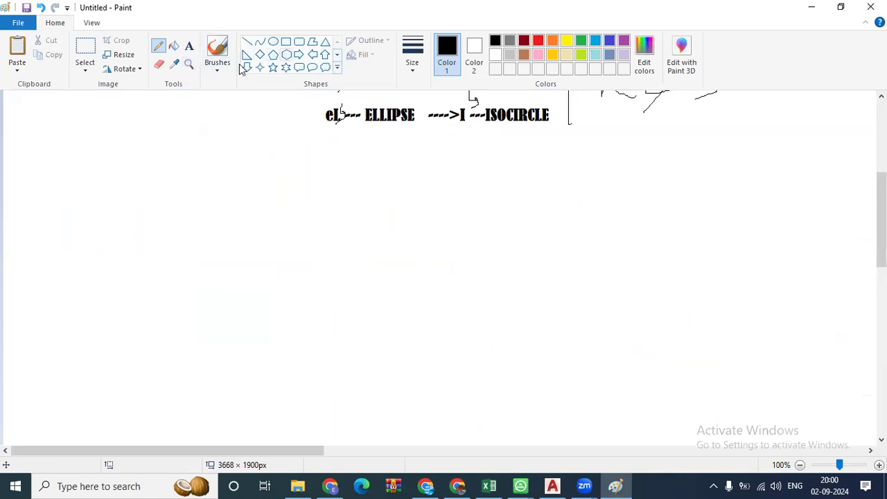
pyautogui.click(286, 42)
pyautogui.moveTo(290, 268); pyautogui.dragTo(387, 338)
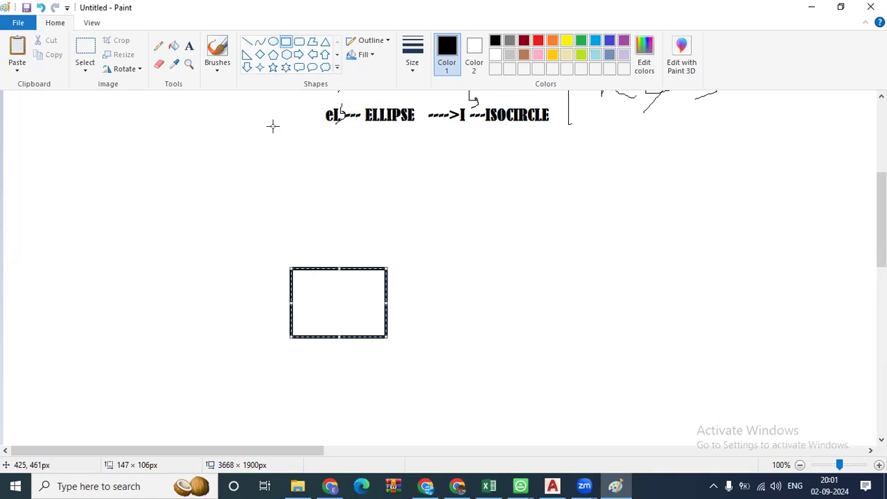
pyautogui.moveTo(572, 236); pyautogui.dragTo(597, 254)
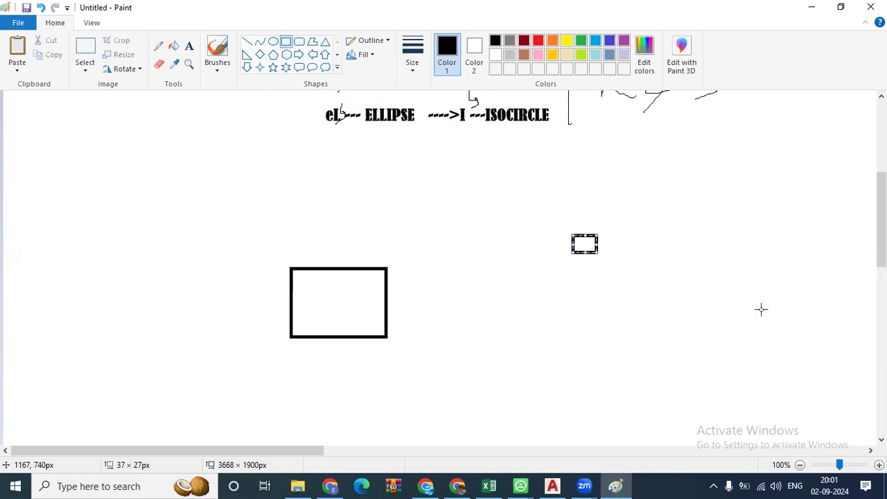
pyautogui.moveTo(687, 340); pyautogui.dragTo(777, 396)
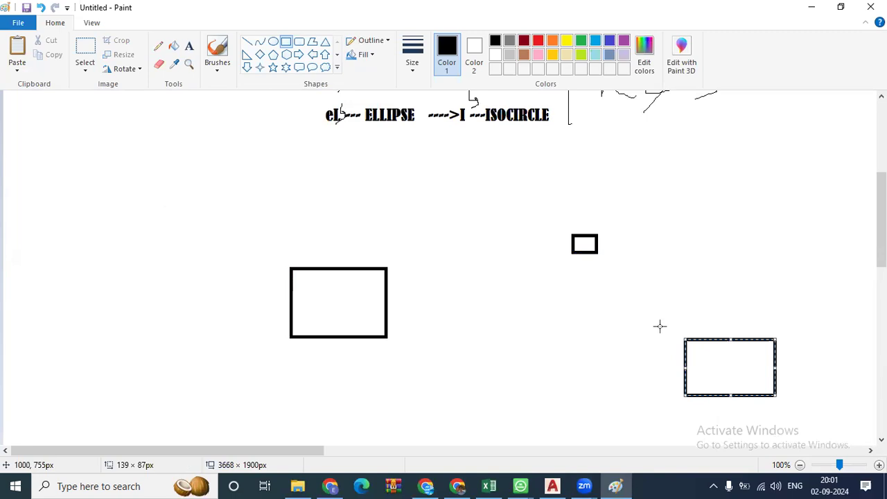
pyautogui.moveTo(660, 323); pyautogui.dragTo(686, 341)
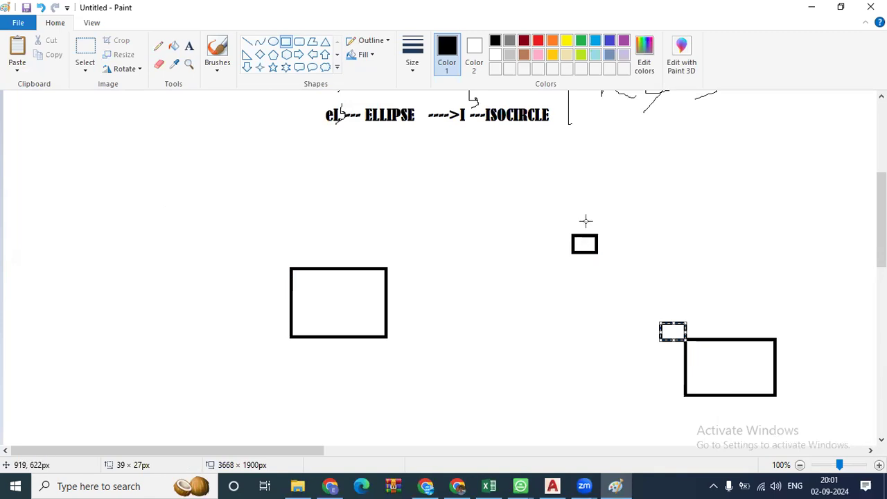
# With the brush, label the separate large rectangle 1 and small rectangle 2, and mark the matching numbers on the joined pair
pyautogui.click(216, 61)
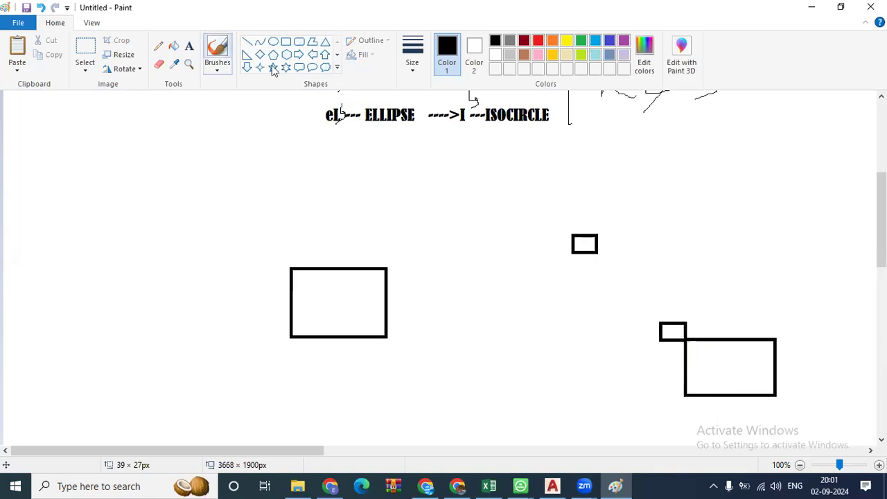
pyautogui.click(212, 64)
pyautogui.click(218, 90)
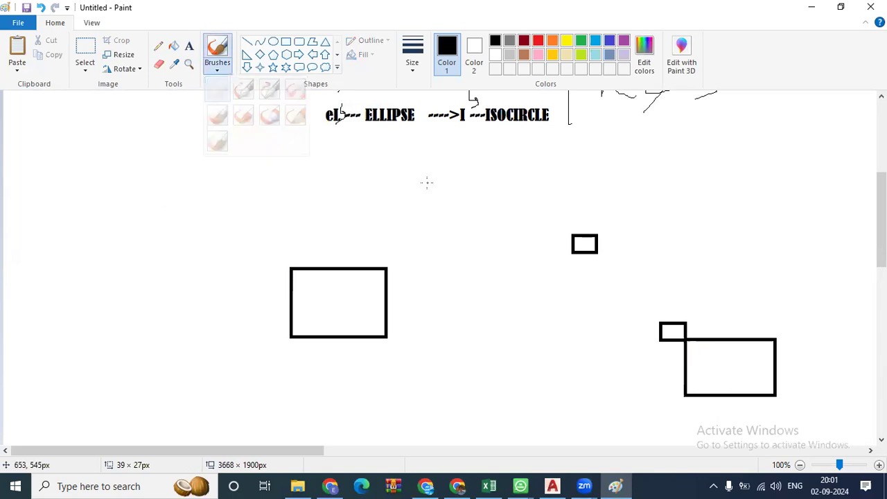
pyautogui.moveTo(580, 208)
pyautogui.mouseDown()
pyautogui.moveTo(590, 208)
pyautogui.moveTo(580, 224)
pyautogui.moveTo(594, 224)
pyautogui.mouseUp()
pyautogui.moveTo(337, 232); pyautogui.dragTo(336, 258)
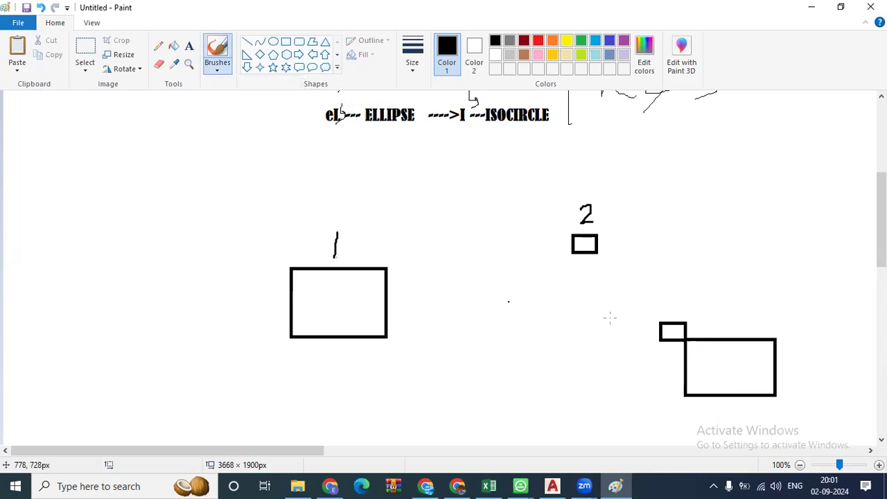
pyautogui.moveTo(670, 298); pyautogui.dragTo(674, 307)
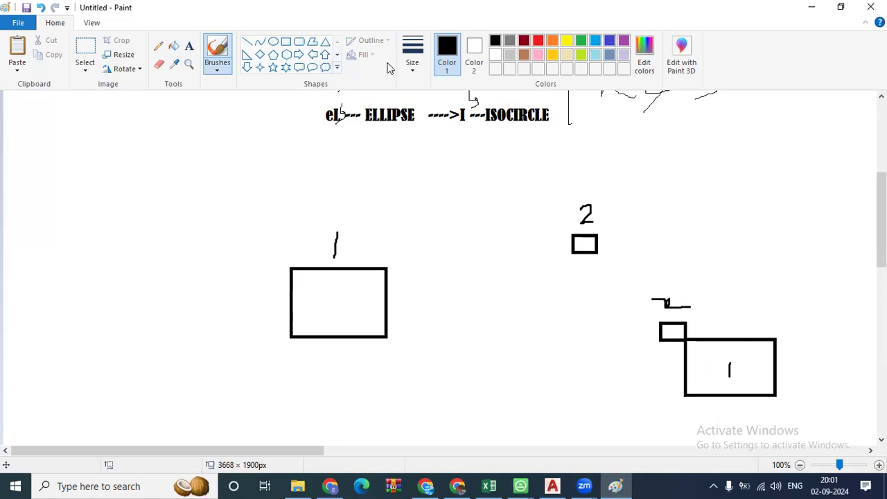
# In lime, number the corners of the separate small rectangle 1 to 4 clockwise from its upper-left corner
pyautogui.click(581, 55)
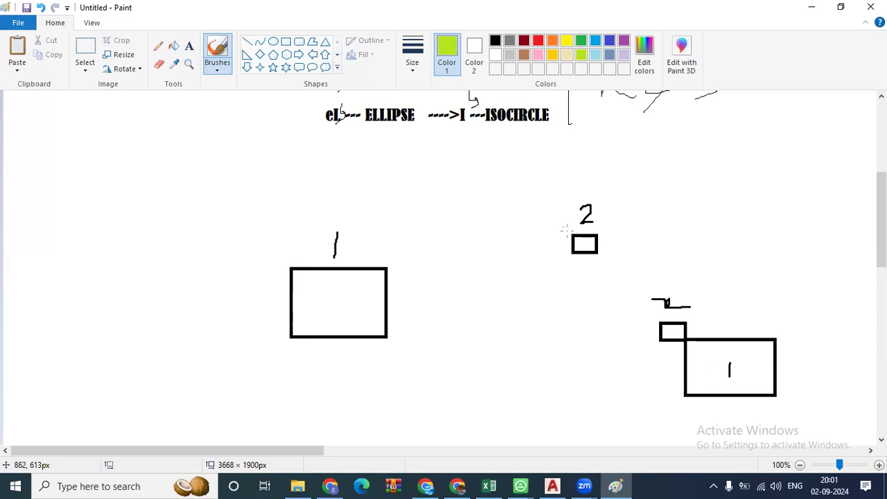
pyautogui.moveTo(568, 231); pyautogui.dragTo(568, 235)
pyautogui.keyDown('ctrl'); pyautogui.scroll(1, 649, 251); pyautogui.keyUp('ctrl')
pyautogui.keyDown('ctrl'); pyautogui.scroll(-2, 642, 250); pyautogui.keyUp('ctrl')
pyautogui.keyDown('ctrl'); pyautogui.scroll(1, 420, 216); pyautogui.keyUp('ctrl')
pyautogui.moveTo(603, 226)
pyautogui.mouseDown()
pyautogui.moveTo(611, 261)
pyautogui.moveTo(567, 279)
pyautogui.mouseUp()
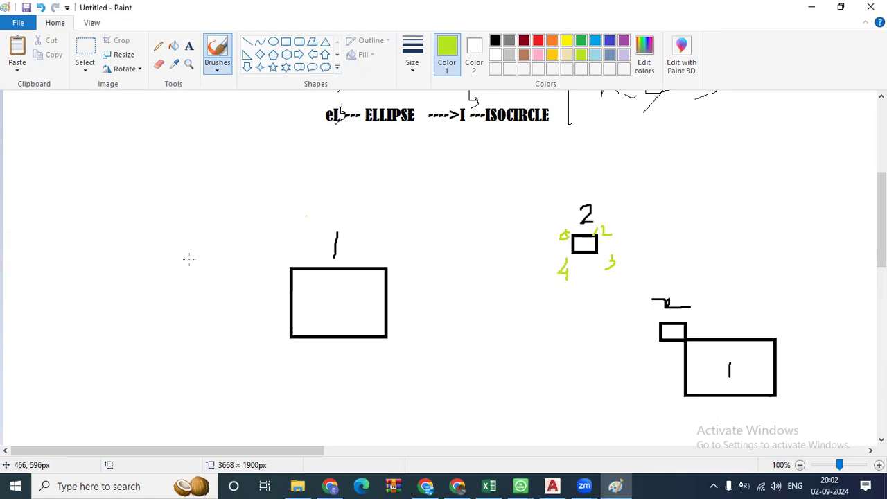
# Draw a lime loop outside the large rectangle's upper-left corner, circle the small rectangle's number 3, and mark the large rectangle's upper-left corner
pyautogui.moveTo(243, 288)
pyautogui.mouseDown()
pyautogui.moveTo(260, 238)
pyautogui.moveTo(229, 239)
pyautogui.mouseUp()
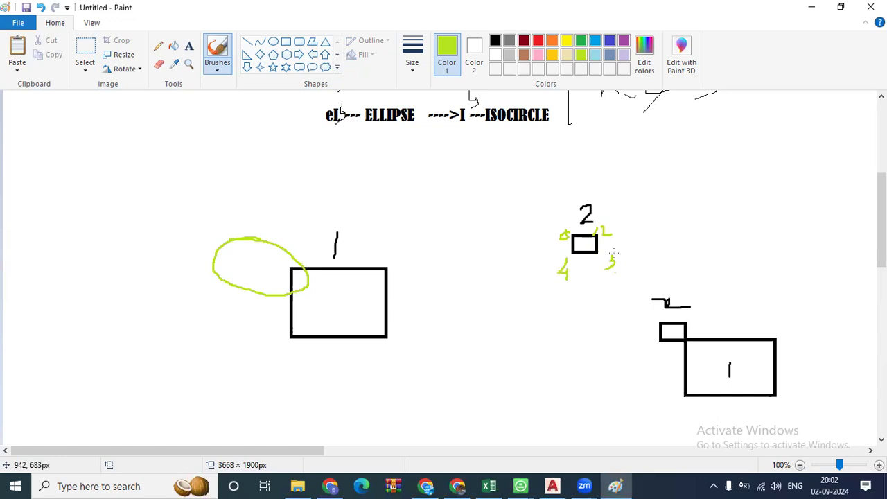
pyautogui.moveTo(605, 253)
pyautogui.mouseDown()
pyautogui.moveTo(600, 267)
pyautogui.moveTo(601, 254)
pyautogui.mouseUp()
pyautogui.moveTo(288, 271); pyautogui.dragTo(290, 266)
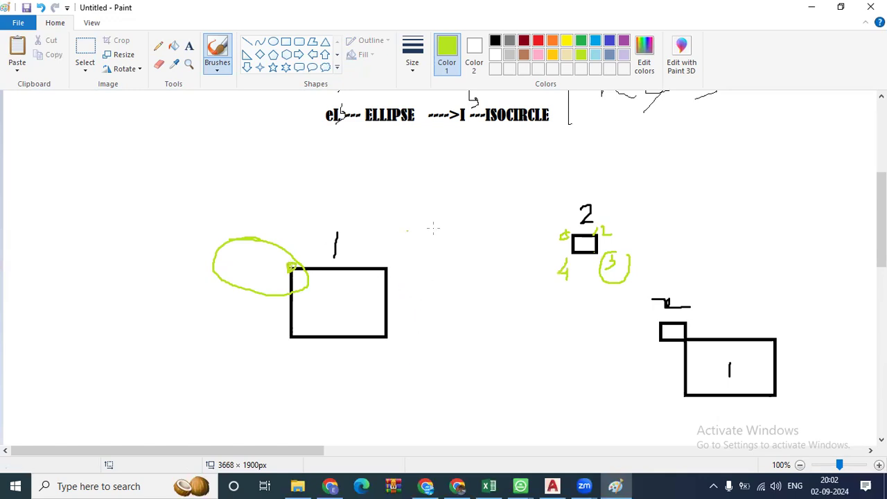
# Switch to AutoCAD and draw a wide rectangle in the empty area to the left of the isometric bracket
pyautogui.click(552, 486)
pyautogui.scroll(-3, 392, 324)
pyautogui.moveTo(303, 298); pyautogui.dragTo(430, 298, button='middle')
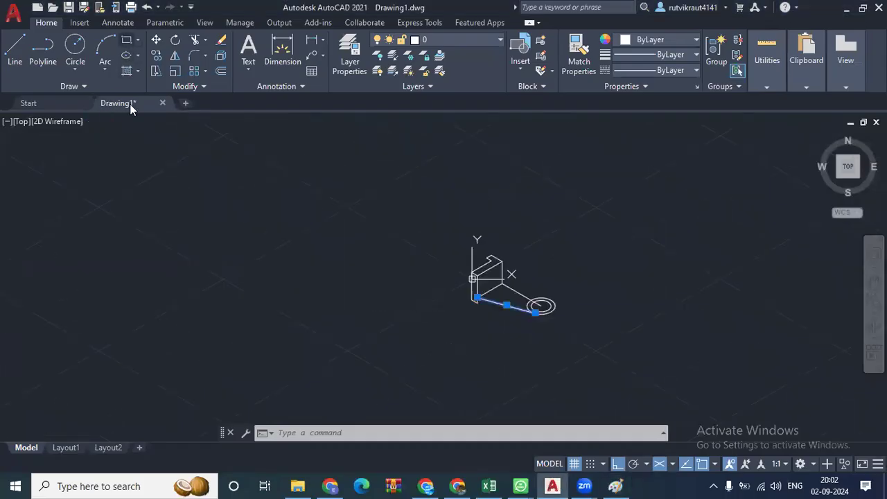
pyautogui.click(127, 39)
pyautogui.click(147, 207)
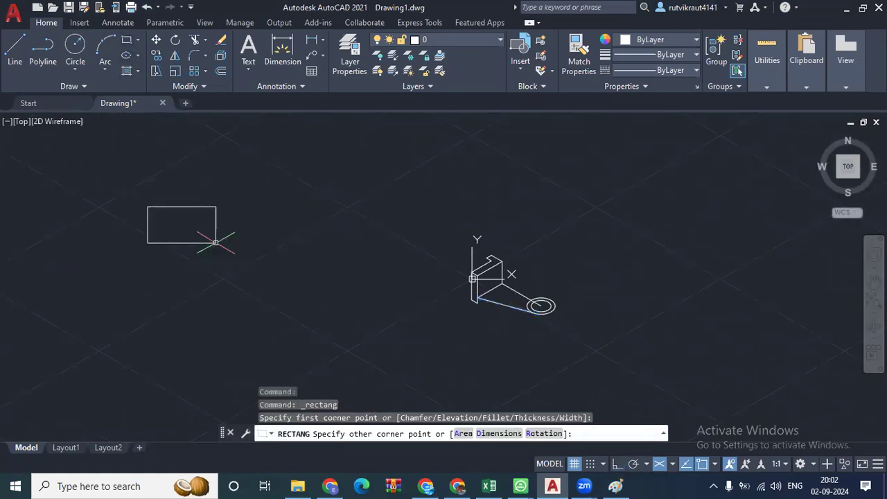
pyautogui.click(217, 246)
# Draw a smaller rectangle above and to the right of the large rectangle, about a quarter of its width
pyautogui.scroll(4, 205, 209)
pyautogui.moveTo(204, 209); pyautogui.dragTo(375, 210, button='middle')
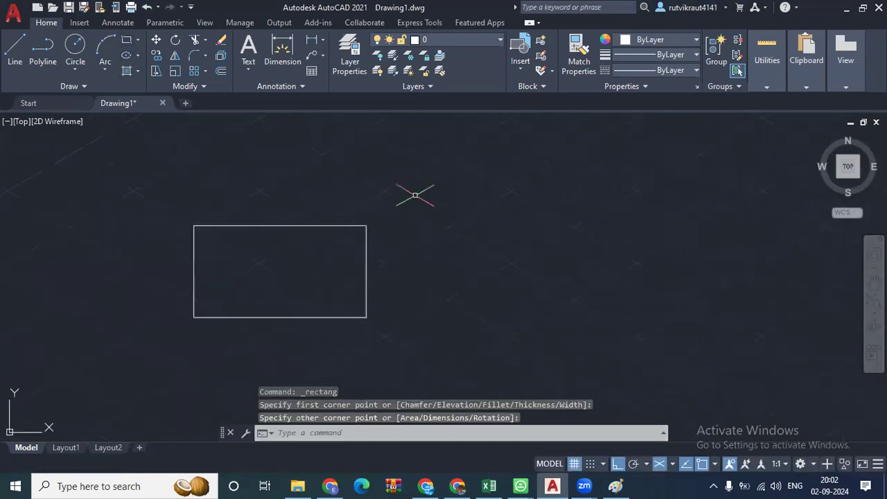
pyautogui.click(420, 190)
pyautogui.click(460, 219)
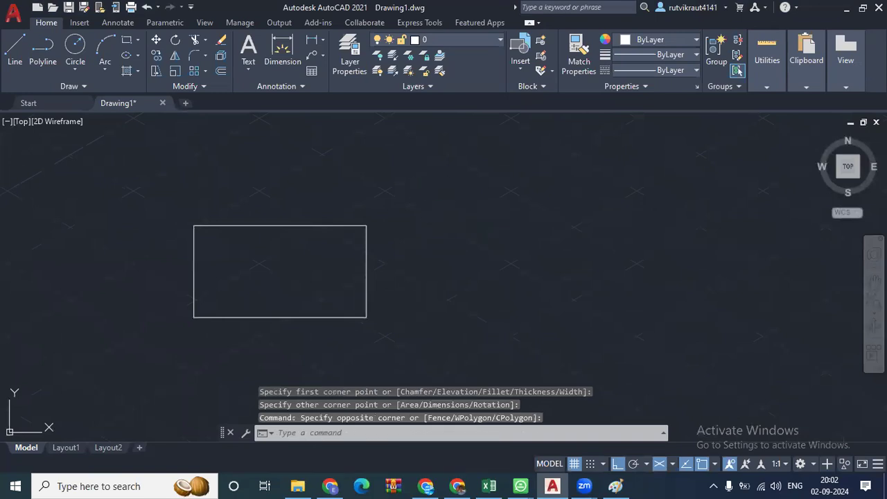
pyautogui.press('Return')
pyautogui.click(428, 178)
pyautogui.scroll(2, 470, 203)
pyautogui.scroll(-2, 478, 222)
# Copy the small rectangle from its lower-right corner to the large rectangle's upper-left corner
pyautogui.click(482, 228)
pyautogui.click(459, 201)
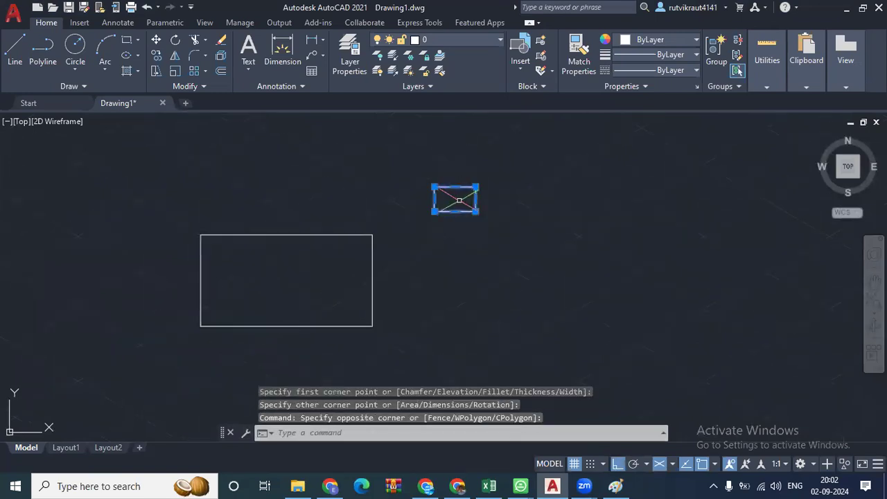
pyautogui.write('CO')
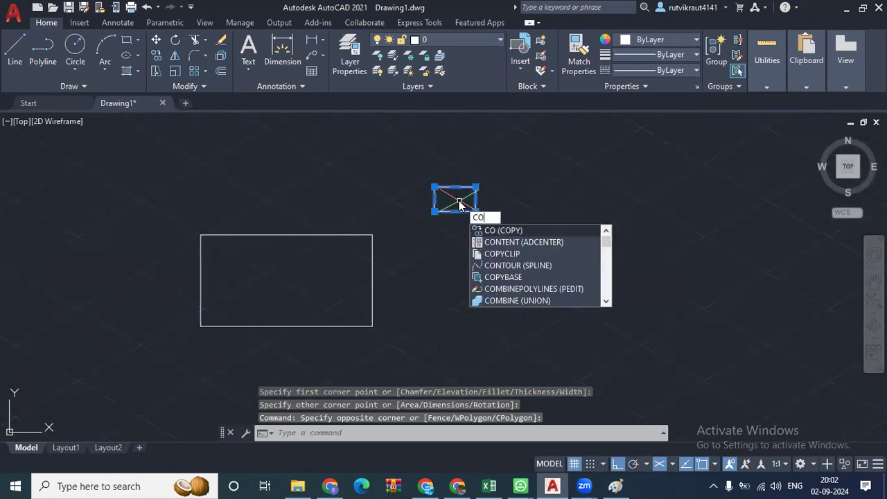
pyautogui.press('Return')
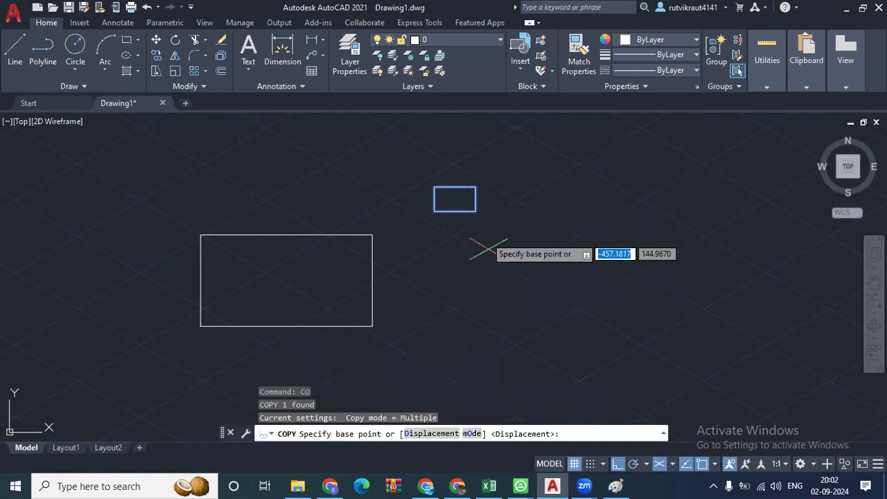
pyautogui.click(475, 211)
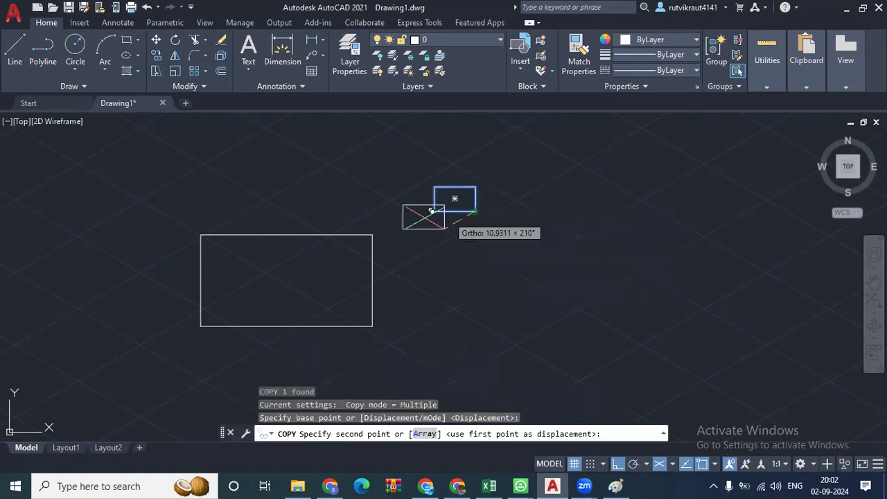
pyautogui.click(201, 235)
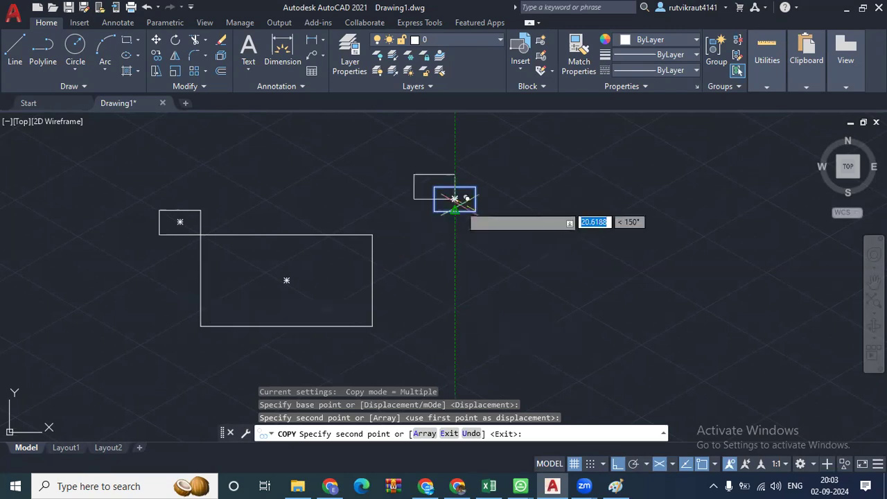
pyautogui.press('Escape')
pyautogui.press('Escape')
pyautogui.press('Escape')
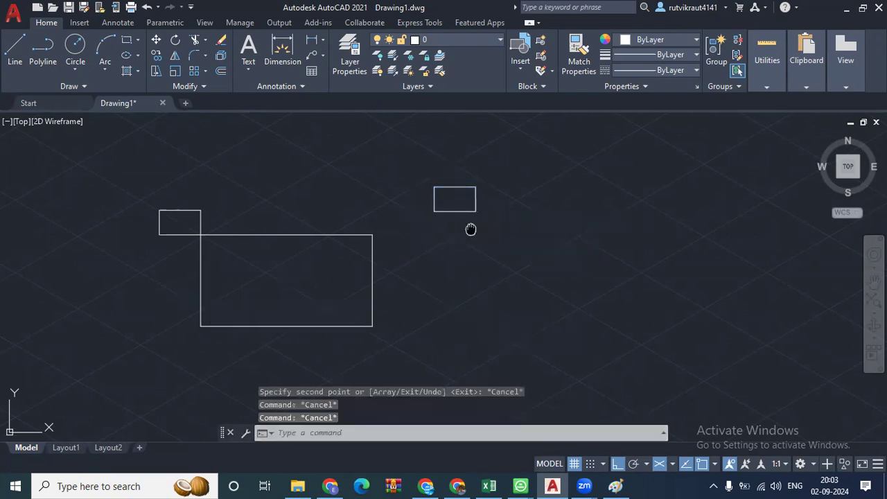
pyautogui.moveTo(470, 229); pyautogui.dragTo(537, 247, button='middle')
pyautogui.scroll(4, 518, 197)
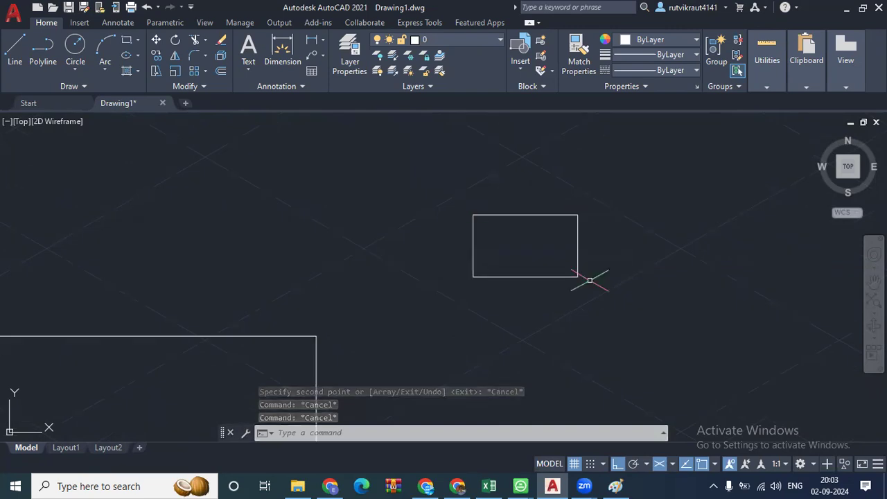
pyautogui.scroll(-2, 476, 282)
pyautogui.scroll(-2, 413, 190)
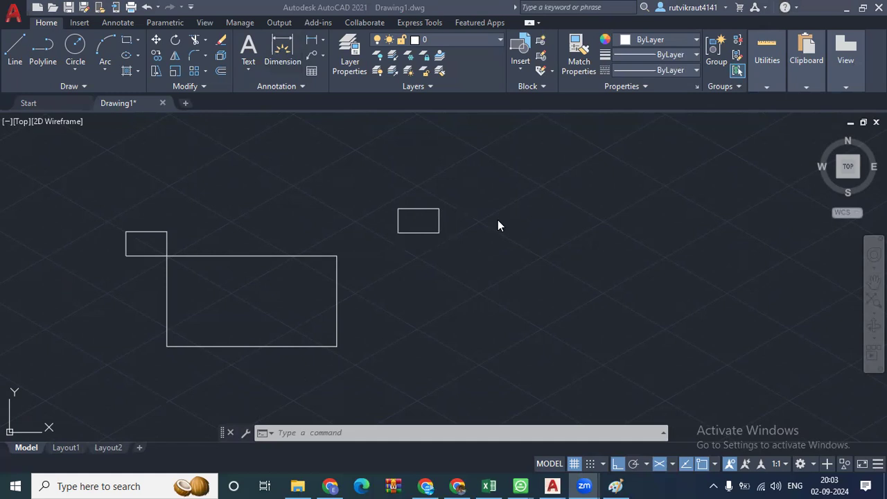
pyautogui.scroll(4, 384, 211)
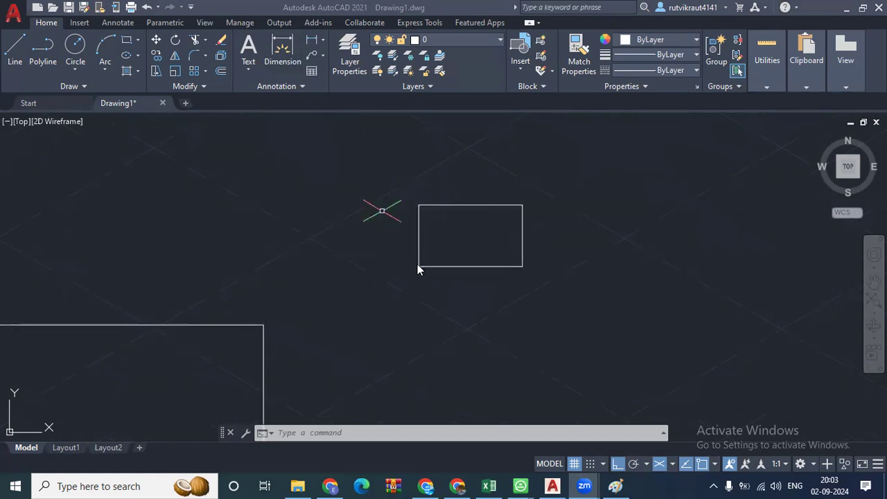
pyautogui.scroll(-2, 400, 270)
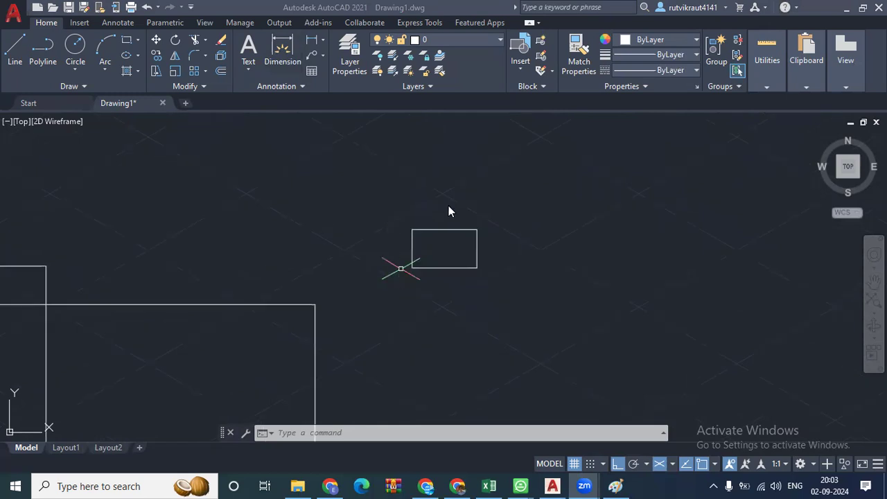
# Copy the original small rectangle from its lower-left corner to the large rectangle's upper-right corner, and undo the copy
pyautogui.click(472, 273)
pyautogui.click(515, 251)
pyautogui.click(428, 303)
pyautogui.scroll(-4, 442, 281)
pyautogui.moveTo(429, 289); pyautogui.dragTo(434, 284, button='middle')
pyautogui.scroll(4, 451, 297)
pyautogui.write('CO')
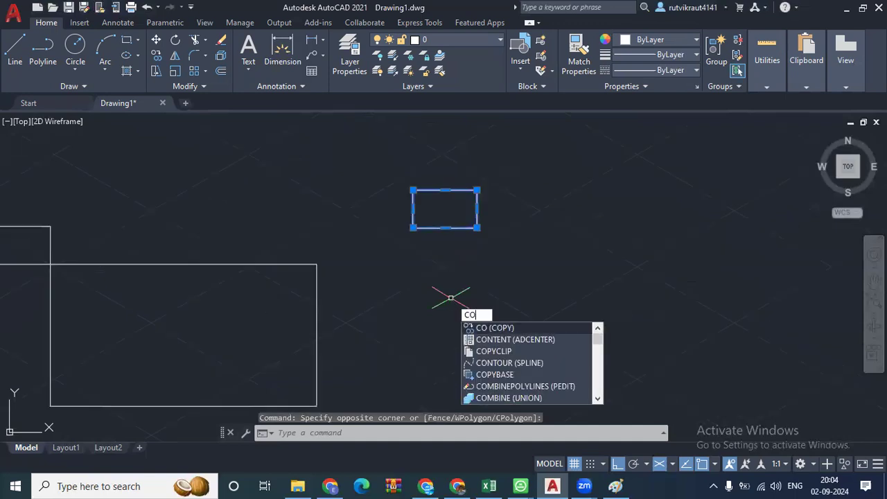
pyautogui.press('Return')
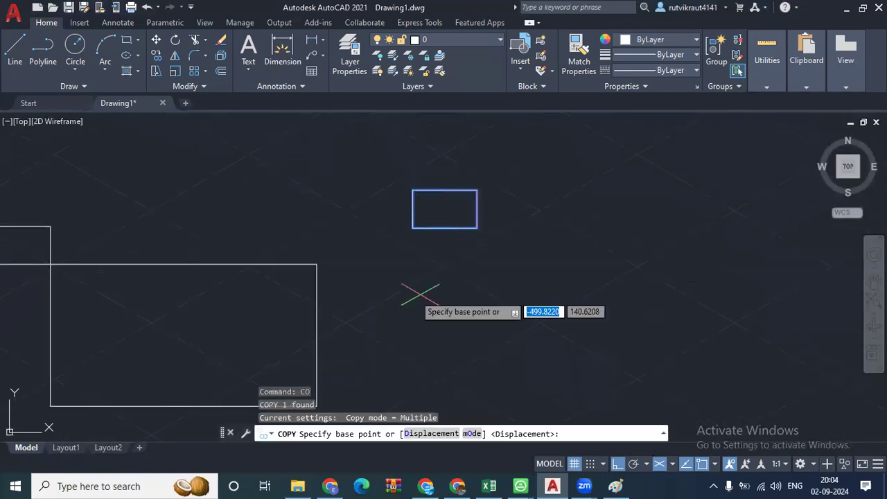
pyautogui.moveTo(183, 335); pyautogui.dragTo(269, 313, button='middle')
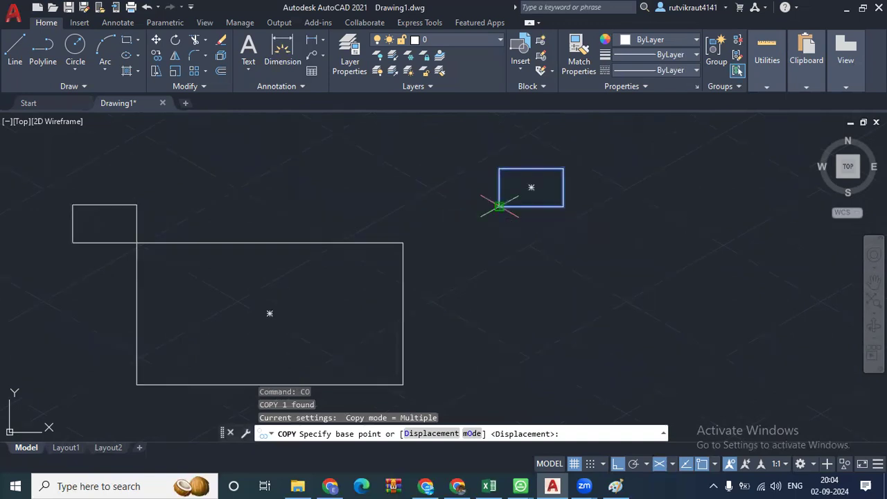
pyautogui.click(499, 206)
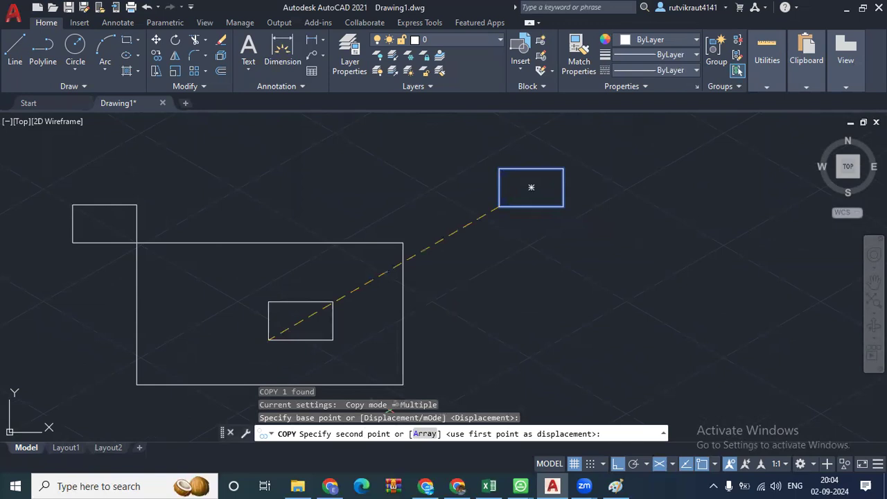
pyautogui.click(404, 241)
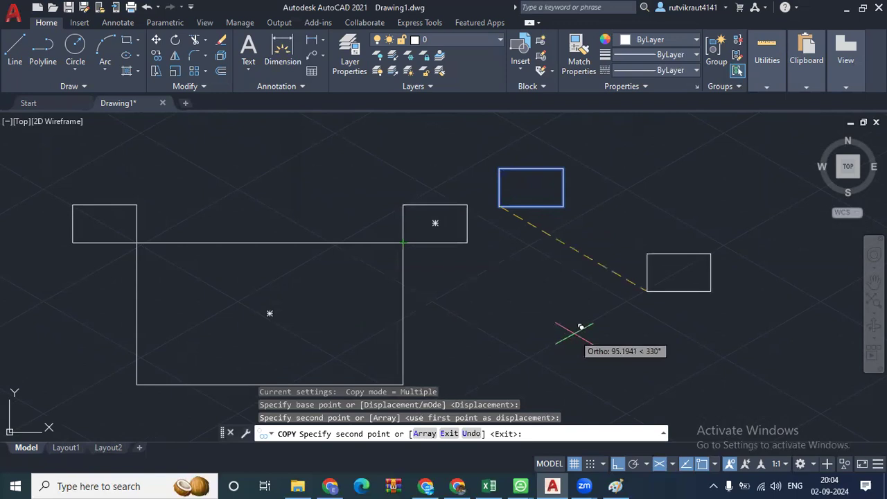
pyautogui.press('Escape')
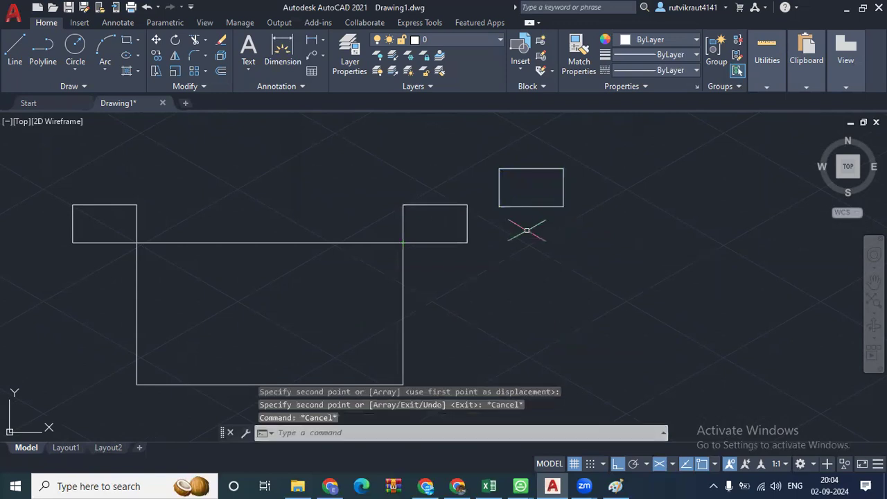
pyautogui.hotkey('ctrl', 'z')
pyautogui.click(504, 231)
pyautogui.click(438, 208)
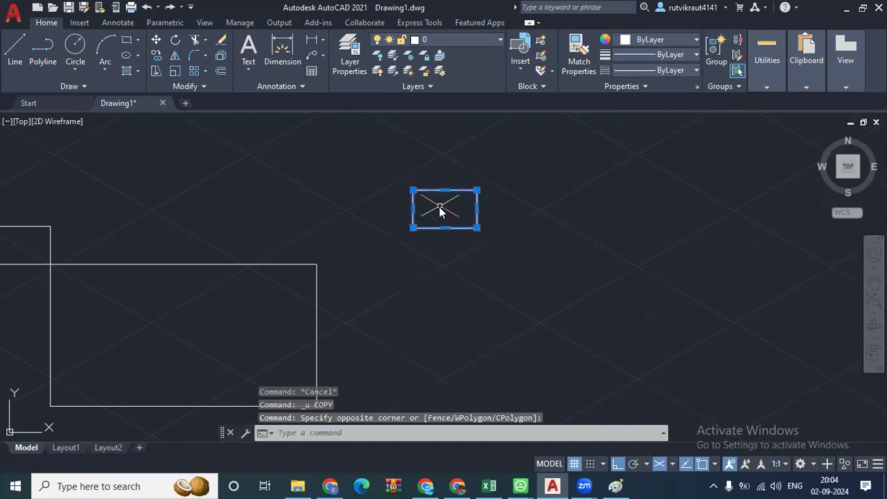
pyautogui.write('co')
pyautogui.press('Return')
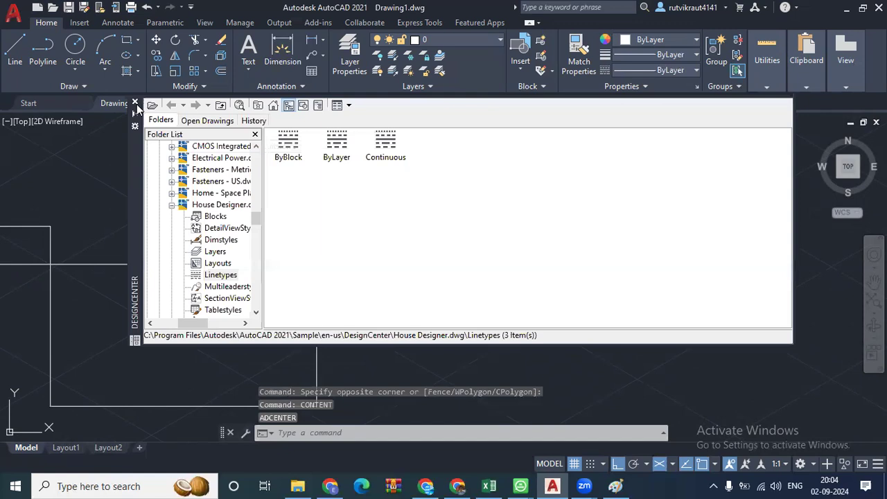
pyautogui.click(135, 103)
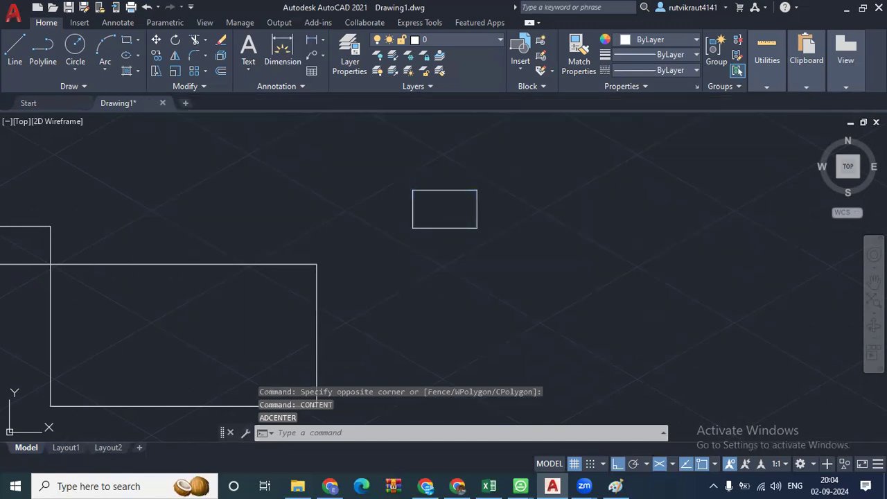
# Copy the small rectangle by its lower-right corner, with Ortho off, to just beside the large rectangle's upper-right corner
pyautogui.click(510, 267)
pyautogui.click(447, 205)
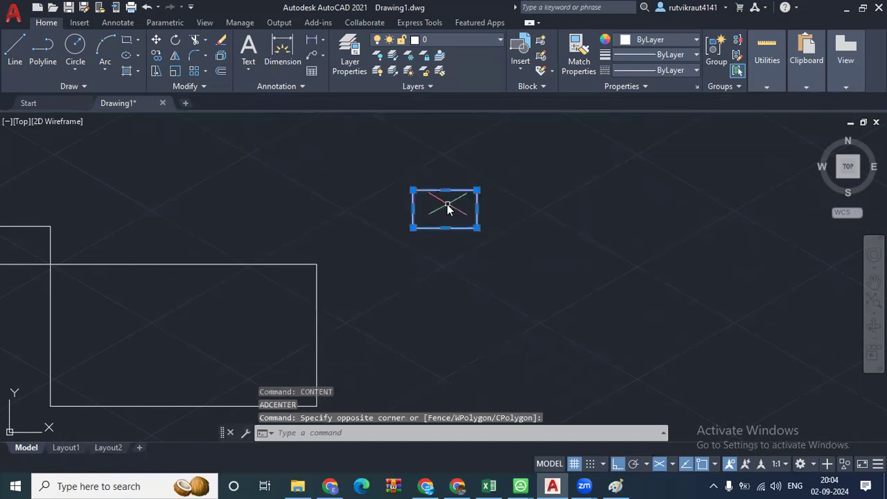
pyautogui.write('CO')
pyautogui.press('Return')
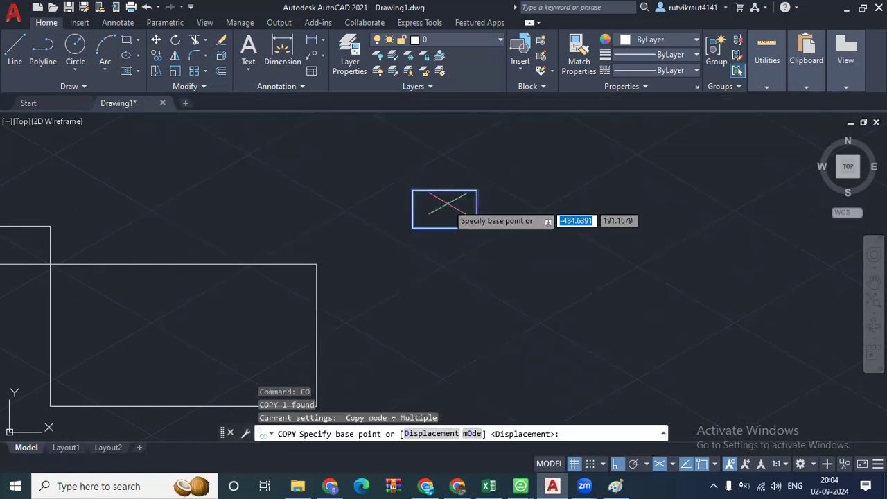
pyautogui.click(477, 227)
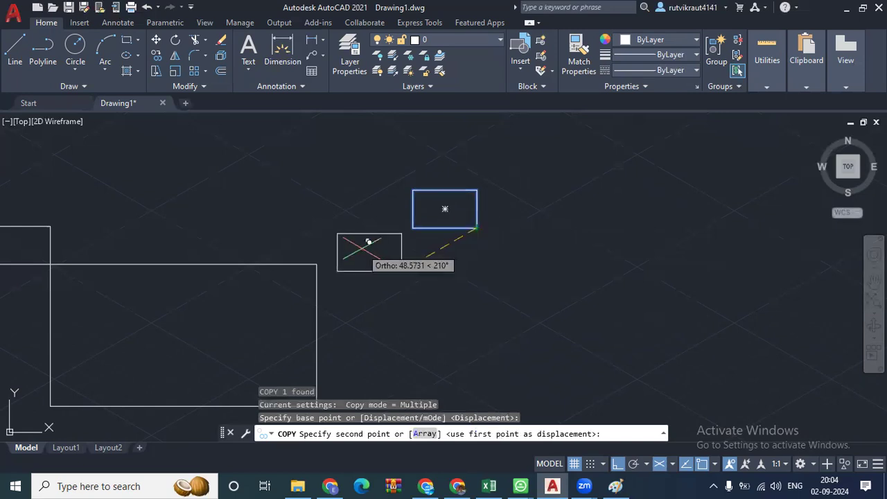
pyautogui.press('F8')
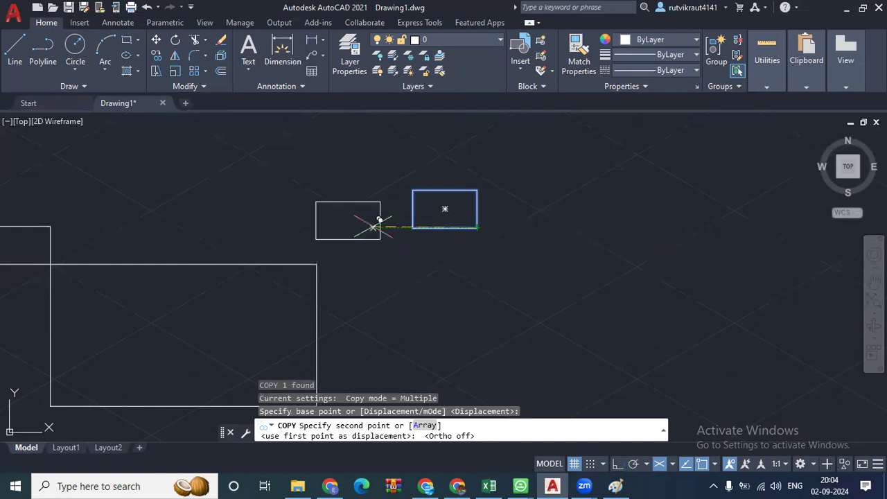
pyautogui.click(382, 264)
pyautogui.scroll(5, 348, 247)
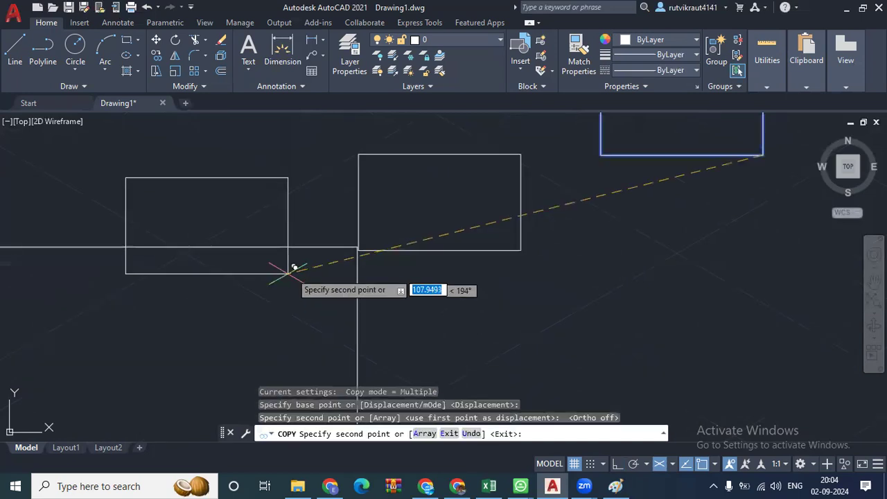
pyautogui.scroll(-2, 514, 239)
pyautogui.moveTo(505, 285); pyautogui.dragTo(380, 392, button='middle')
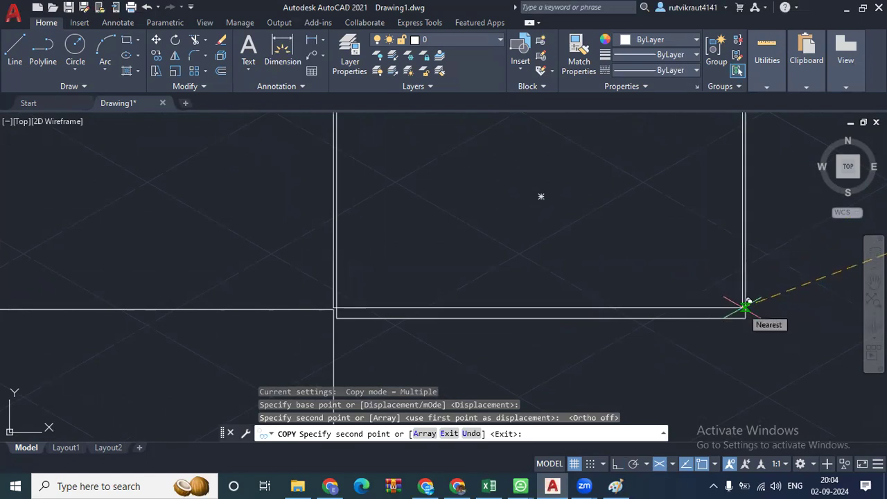
pyautogui.press('Escape')
# Erase the misaligned rectangle copy beside the large rectangle's upper-right corner
pyautogui.click(689, 340)
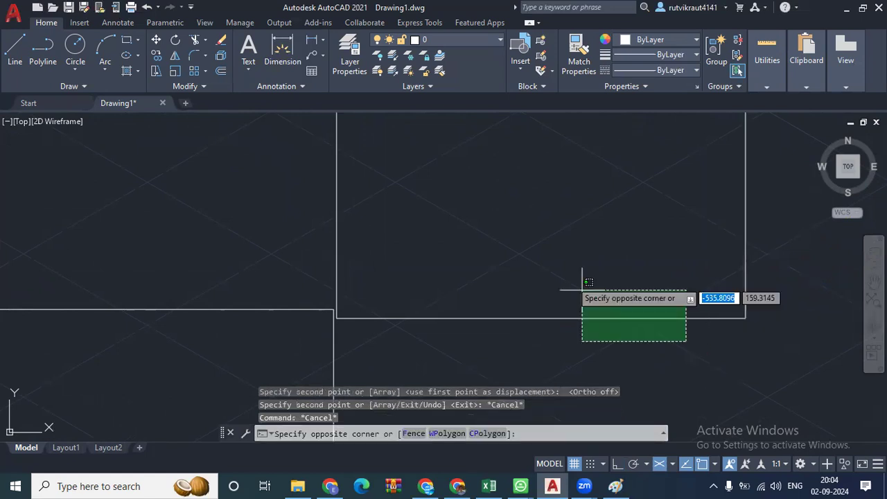
pyautogui.click(570, 280)
pyautogui.scroll(-4, 570, 280)
pyautogui.press('Delete')
# Copy the original small rectangle from its lower-left corner to the large rectangle's upper-right corner
pyautogui.moveTo(640, 278); pyautogui.dragTo(503, 253, button='middle')
pyautogui.scroll(-2, 611, 257)
pyautogui.click(610, 257)
pyautogui.click(561, 201)
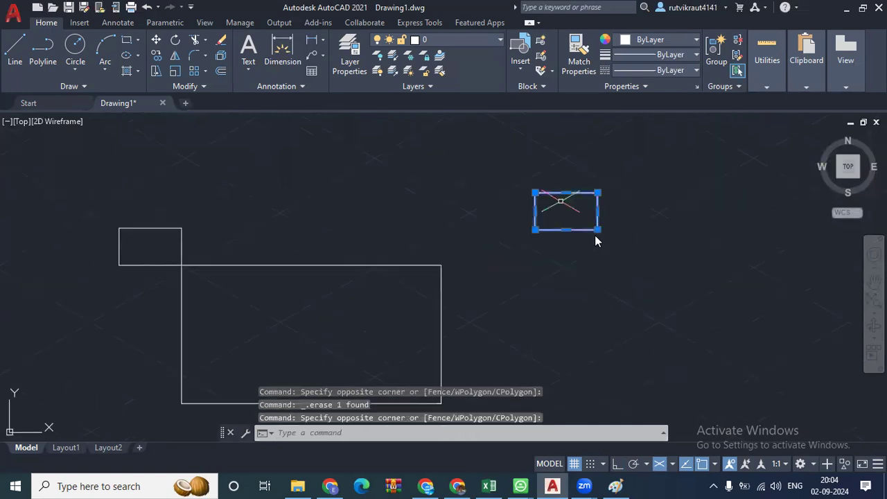
pyautogui.write('CO')
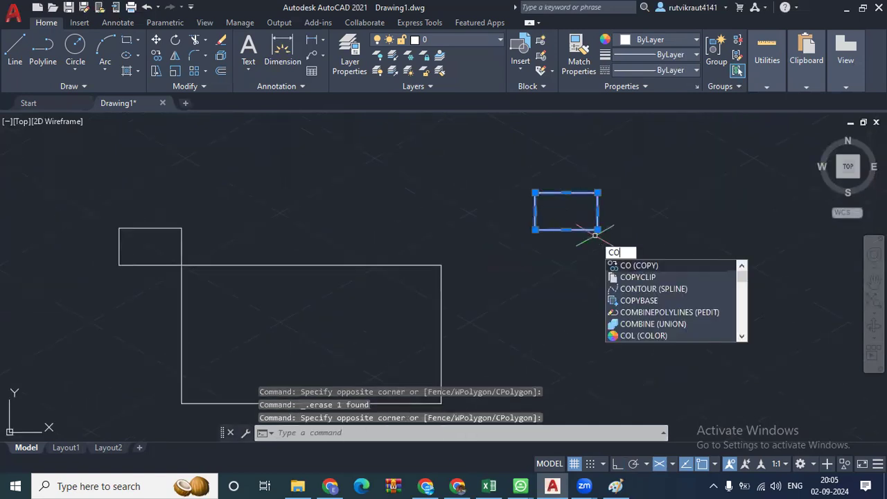
pyautogui.press('Return')
pyautogui.scroll(2, 529, 276)
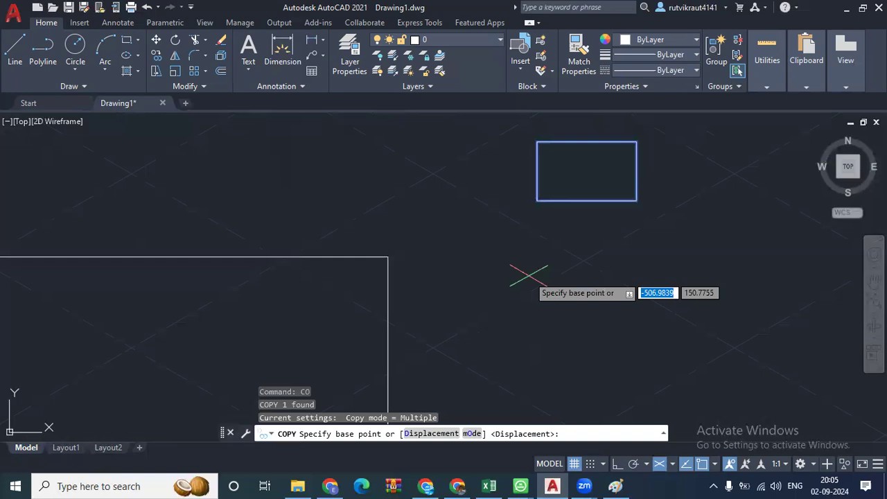
pyautogui.click(537, 201)
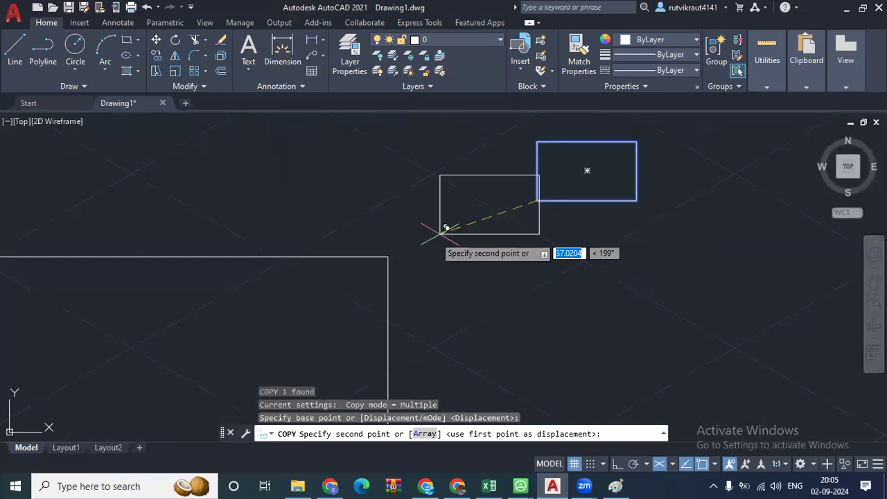
pyautogui.click(387, 258)
pyautogui.scroll(-5, 475, 279)
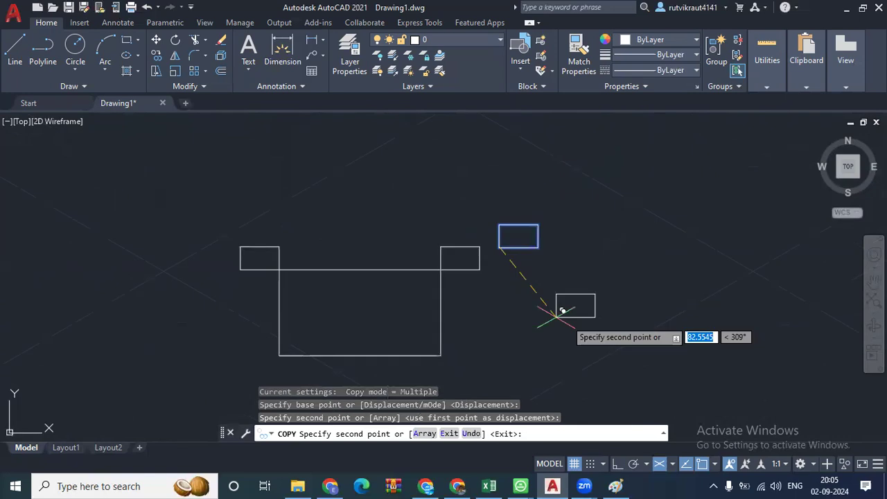
pyautogui.press('Escape')
# Move the rectangle copy at the large rectangle's upper-right corner by its upper-left corner to the large rectangle's lower-right corner
pyautogui.moveTo(476, 285); pyautogui.dragTo(472, 226, button='middle')
pyautogui.moveTo(473, 226); pyautogui.dragTo(453, 200)
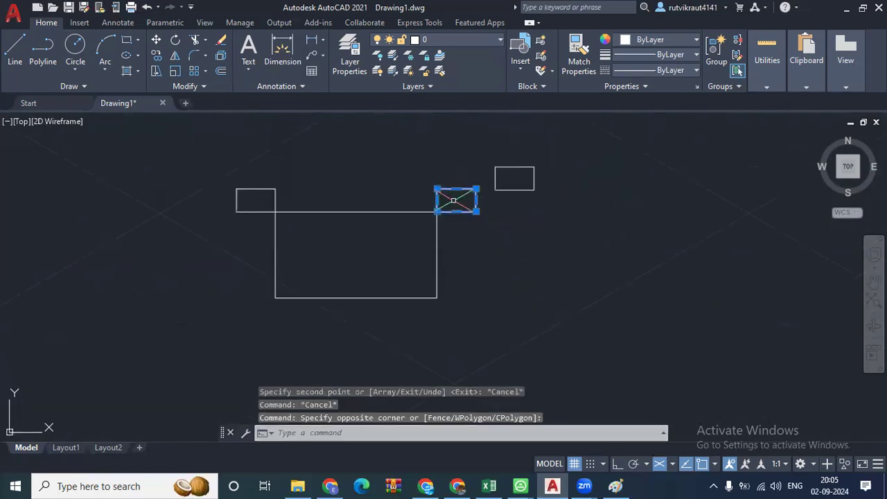
pyautogui.write('M')
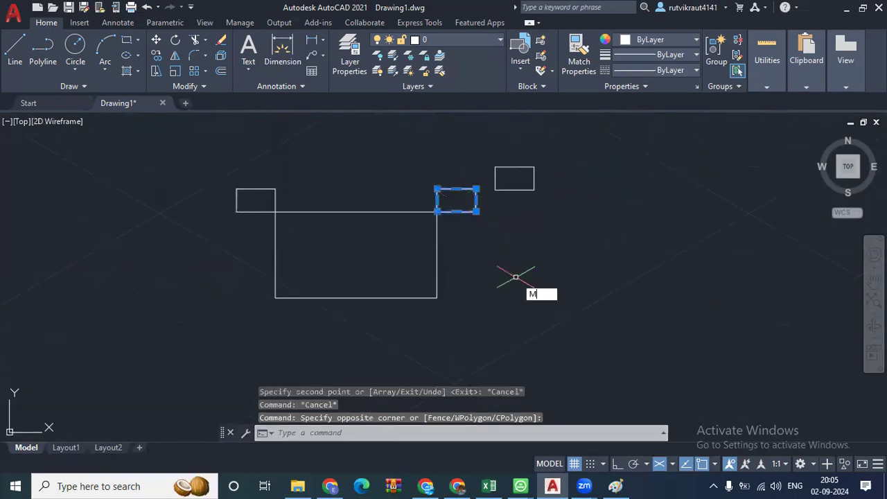
pyautogui.press('Return')
pyautogui.scroll(2, 406, 177)
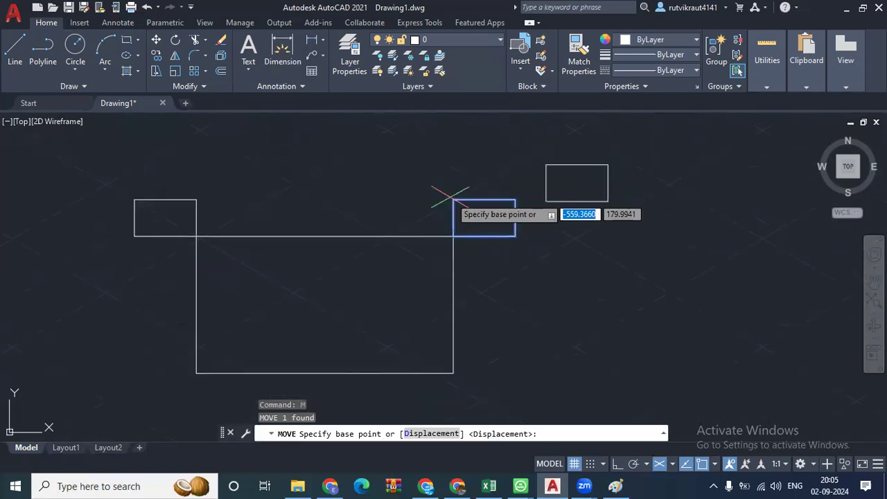
pyautogui.click(453, 200)
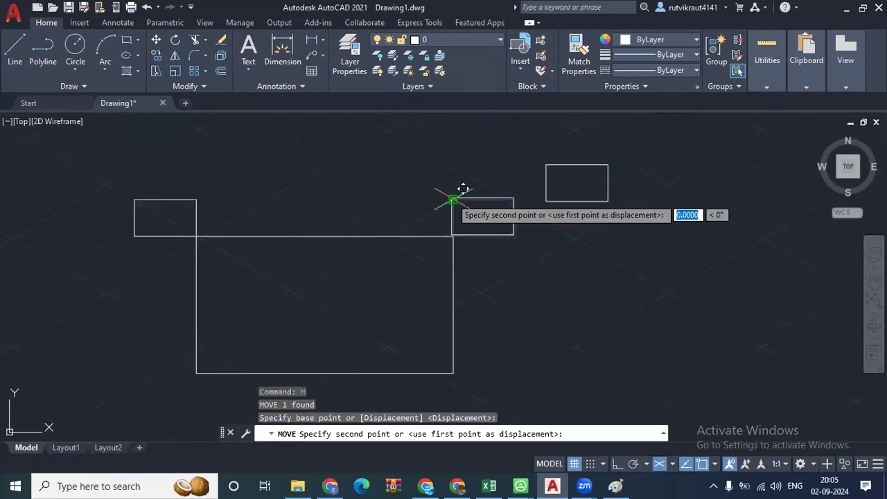
pyautogui.moveTo(474, 331); pyautogui.dragTo(474, 249, button='middle')
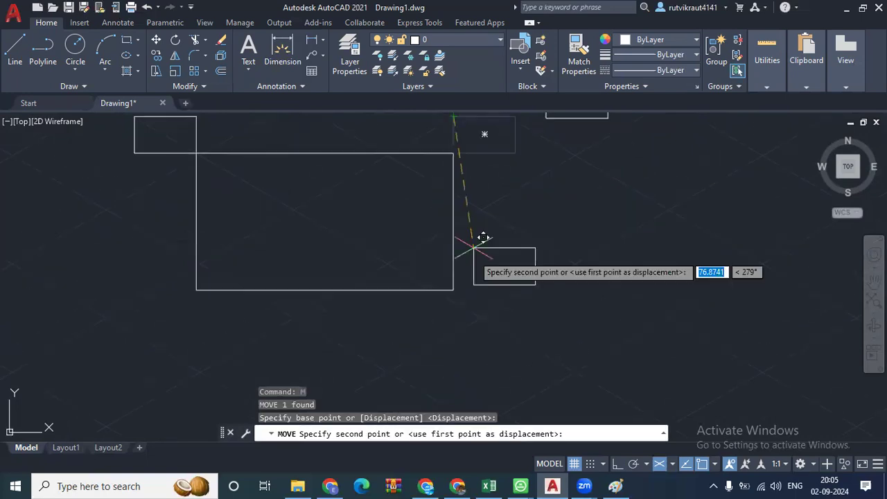
pyautogui.click(453, 289)
# Erase all the practice rectangles beside the isometric bracket
pyautogui.scroll(-4, 535, 263)
pyautogui.moveTo(535, 263)
pyautogui.mouseDown(button='middle')
pyautogui.moveTo(431, 261)
pyautogui.moveTo(405, 222)
pyautogui.moveTo(87, 140)
pyautogui.mouseUp(button='middle')
pyautogui.click(505, 305)
pyautogui.click(221, 124)
pyautogui.press('Delete')
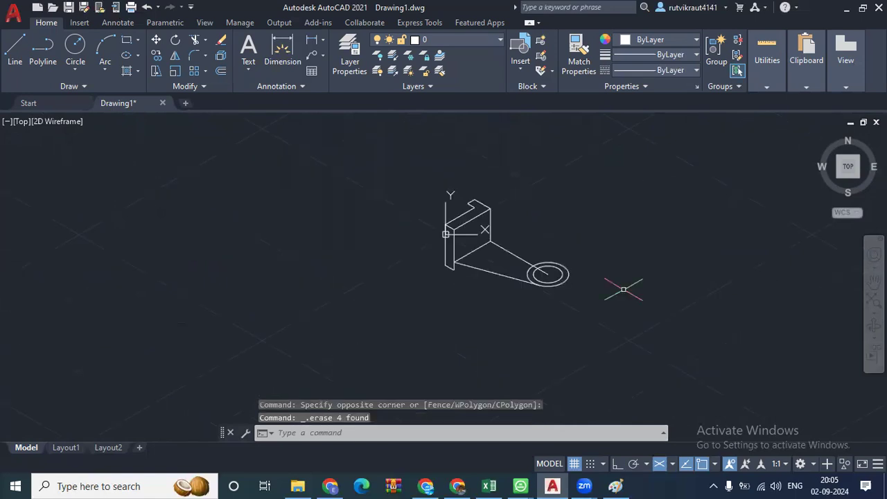
# Turn Ortho on and copy the arm's slanted front edge from its left endpoint to the lower front corner of the upright plate
pyautogui.scroll(7, 468, 272)
pyautogui.scroll(-4, 505, 235)
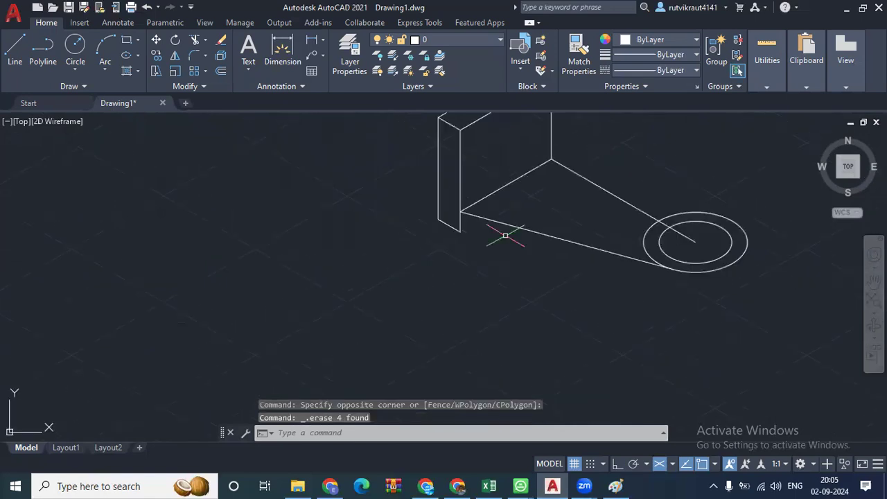
pyautogui.moveTo(505, 236); pyautogui.dragTo(486, 235, button='middle')
pyautogui.click(485, 237)
pyautogui.click(457, 219)
pyautogui.write('C')
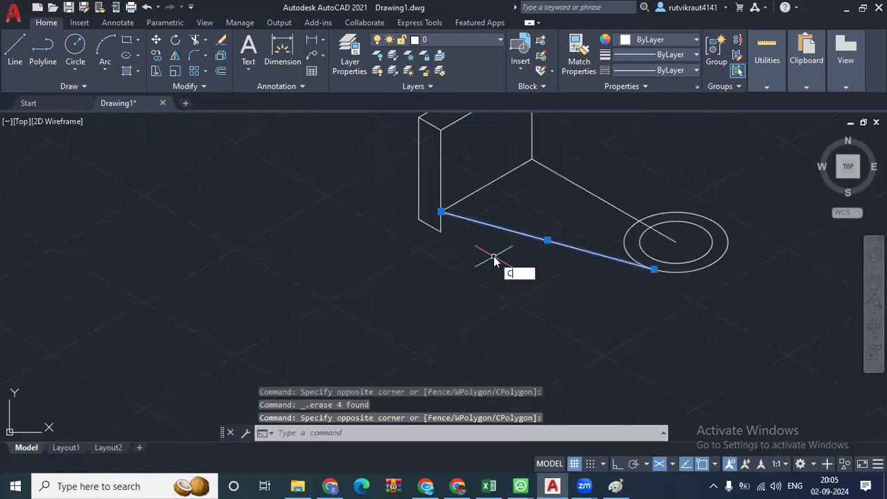
pyautogui.press('Return')
pyautogui.scroll(4, 492, 257)
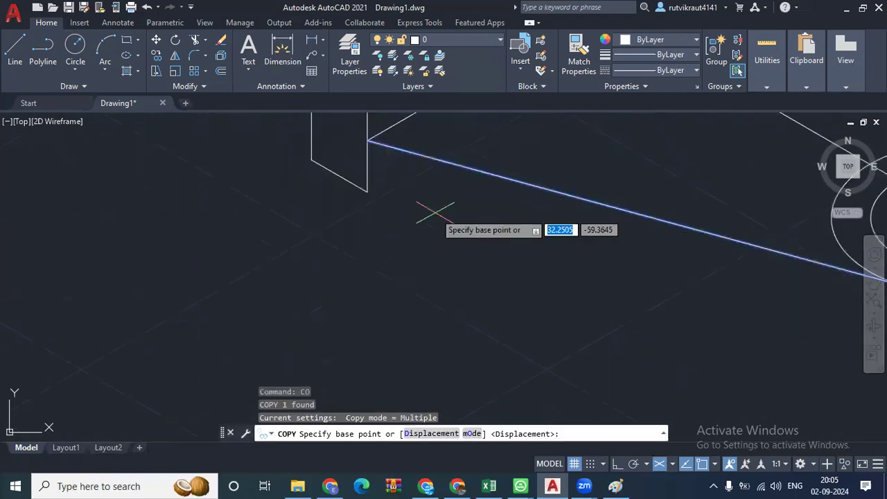
pyautogui.click(368, 140)
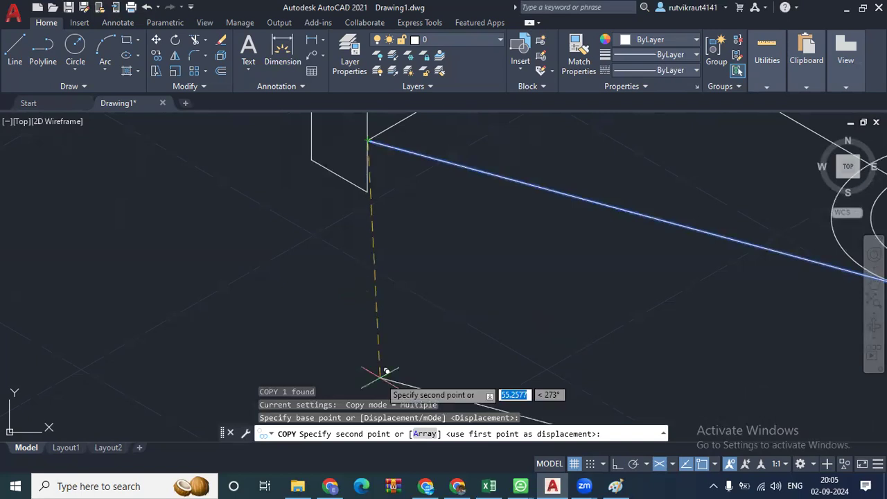
pyautogui.press('F8')
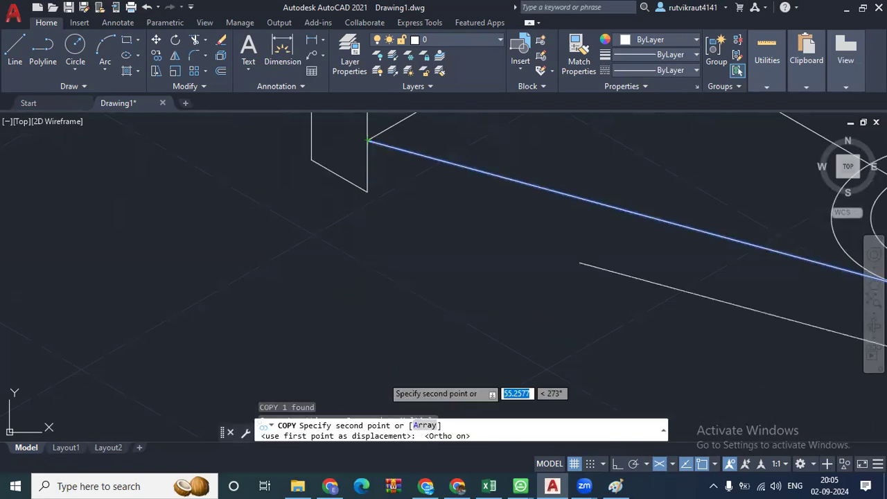
pyautogui.click(368, 192)
pyautogui.scroll(-3, 368, 192)
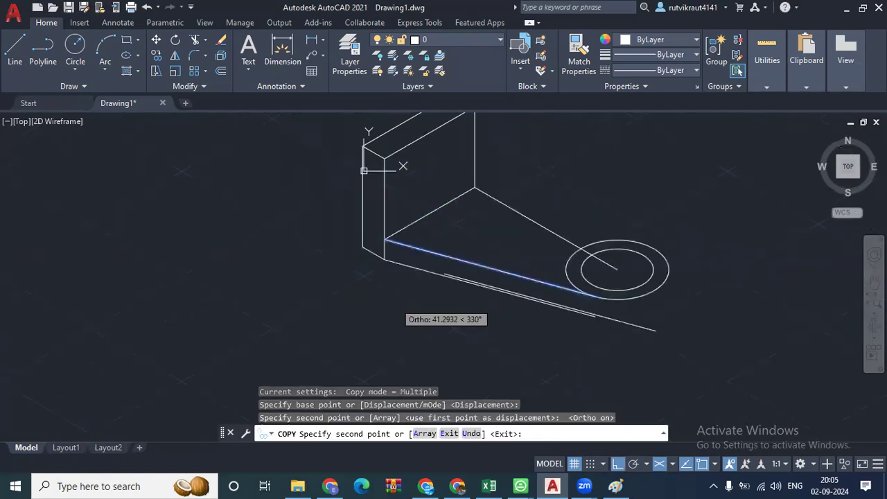
pyautogui.moveTo(380, 294); pyautogui.dragTo(338, 285, button='middle')
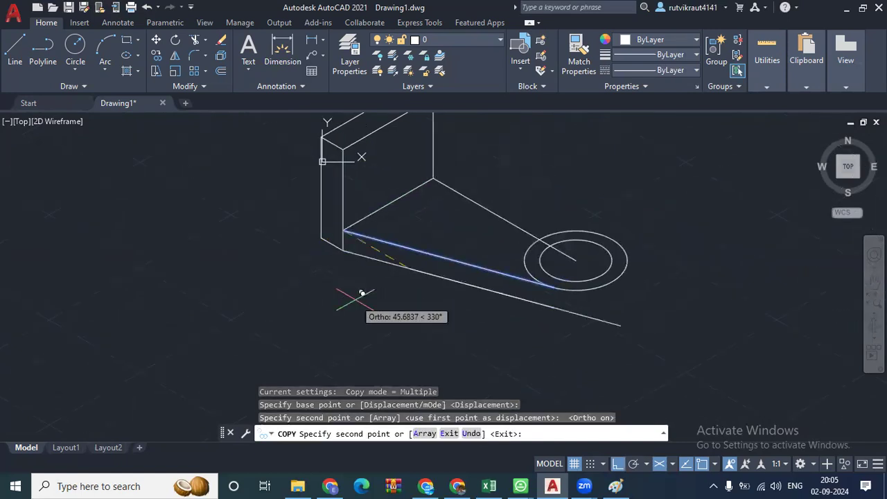
pyautogui.press('Escape')
pyautogui.press('Escape')
# Erase the copied slanted line below the arm's front edge
pyautogui.click(397, 258)
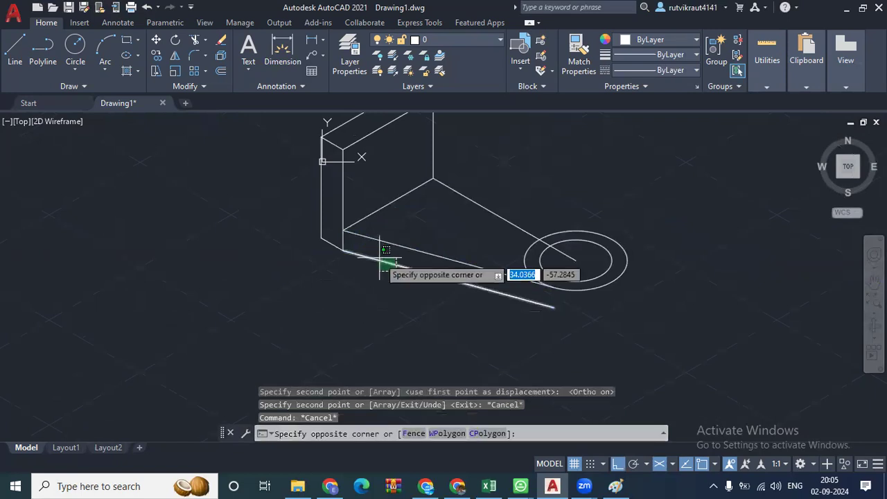
pyautogui.click(379, 257)
pyautogui.press('Delete')
# Copy the arm's slanted front edge from its left endpoint 12 straight down, using the right isoplane
pyautogui.hotkey('ctrl', 'z')
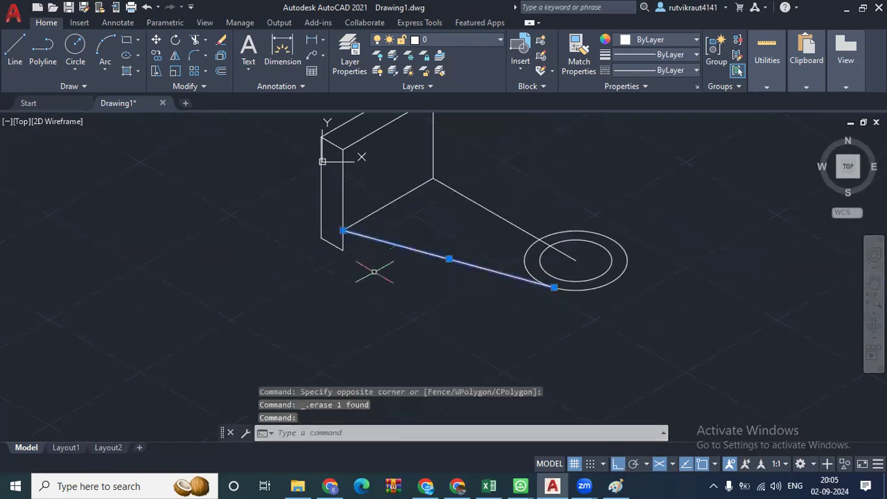
pyautogui.write('CO')
pyautogui.press('Return')
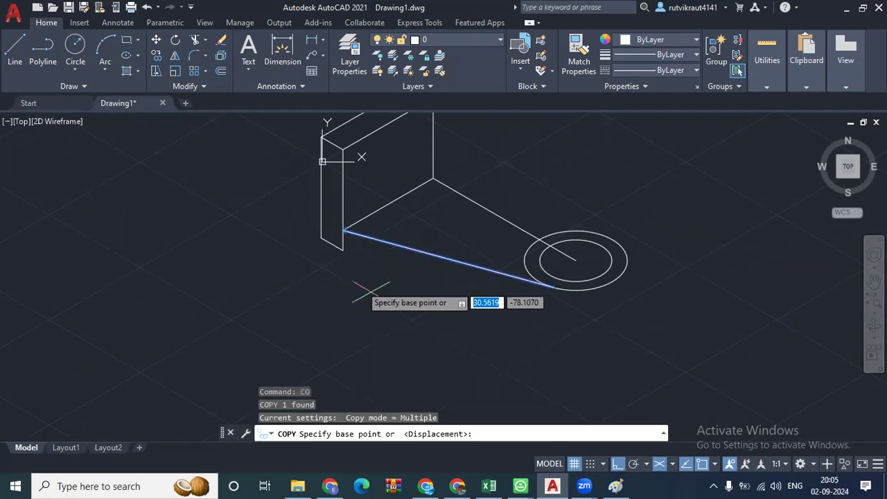
pyautogui.click(342, 229)
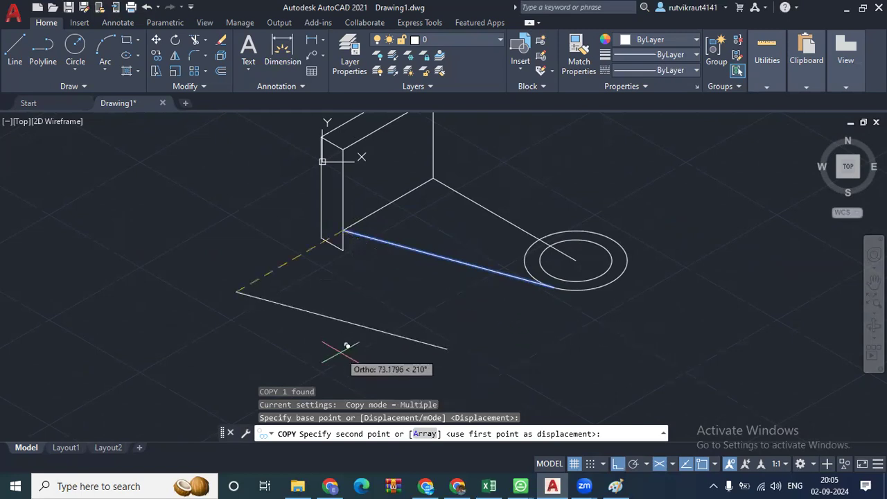
pyautogui.press('F5')
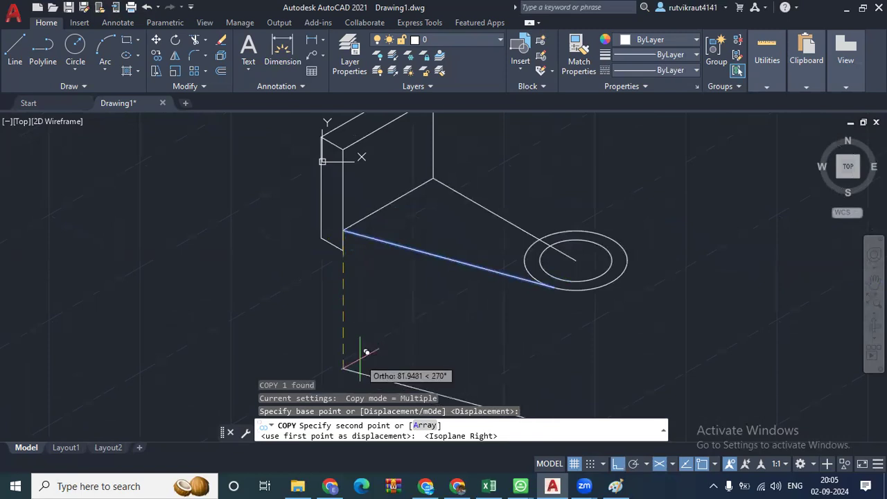
pyautogui.write('1')
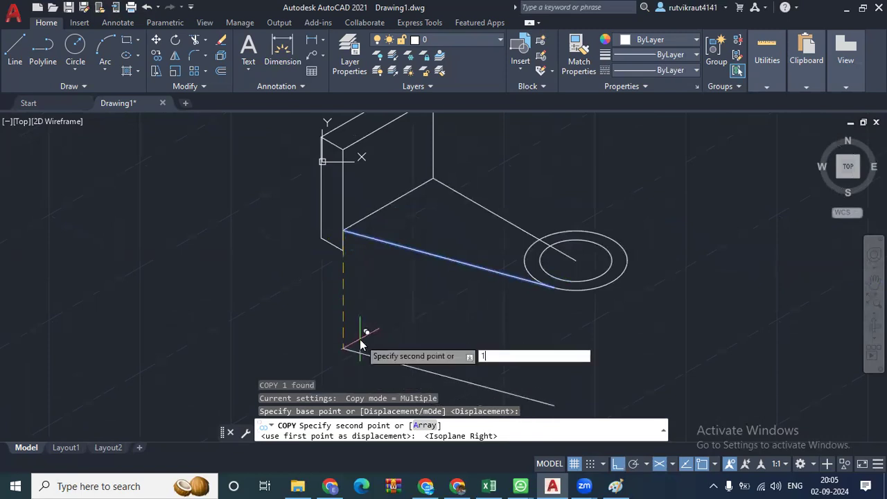
pyautogui.write('2')
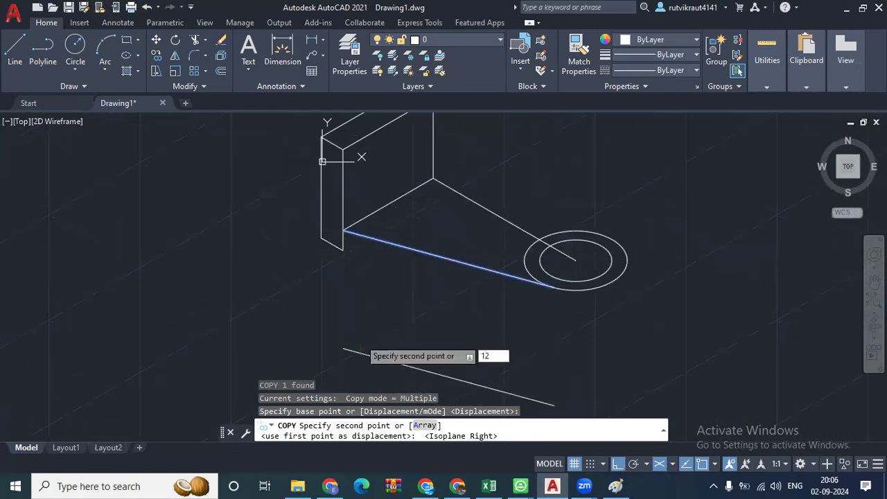
pyautogui.press('Return')
pyautogui.press('Escape')
pyautogui.press('Escape')
# Switch to Chrome to check the arm and cylinder dimensions in the assignment PDF, and return to AutoCAD
pyautogui.moveTo(365, 339); pyautogui.dragTo(331, 318, button='middle')
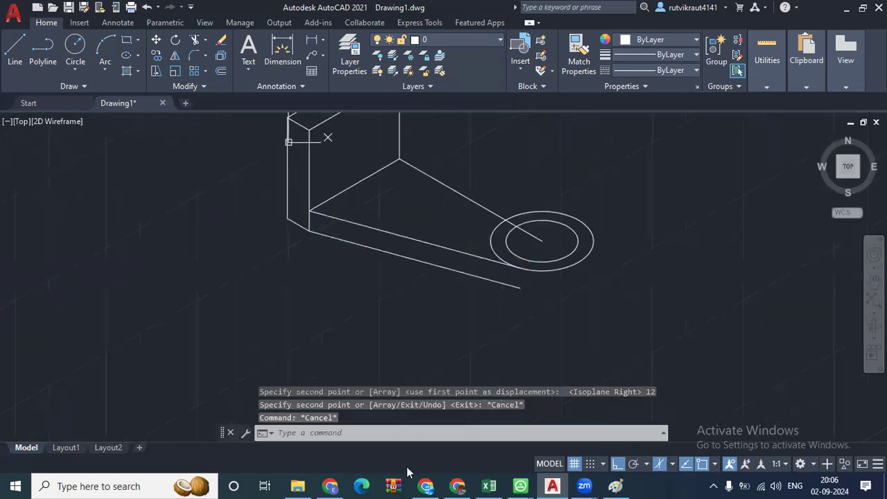
pyautogui.click(456, 485)
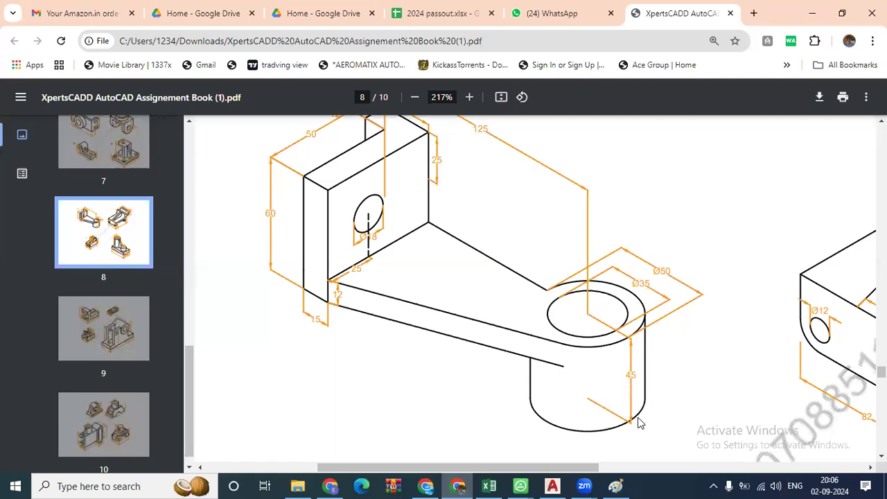
pyautogui.hotkey('alt', 'Tab')
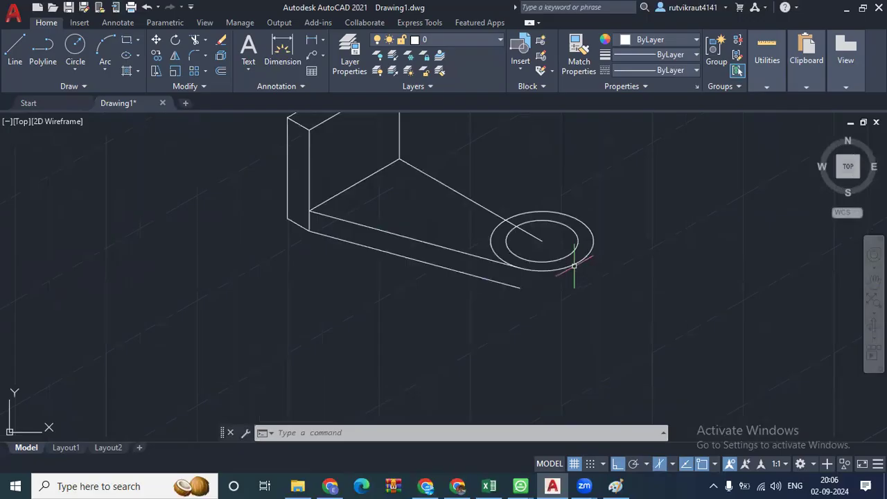
# Copy the cylinder's outer ellipse from its centre 45 straight down, checking the cylinder height in the assignment PDF in Chrome
pyautogui.click(574, 265)
pyautogui.write('CO')
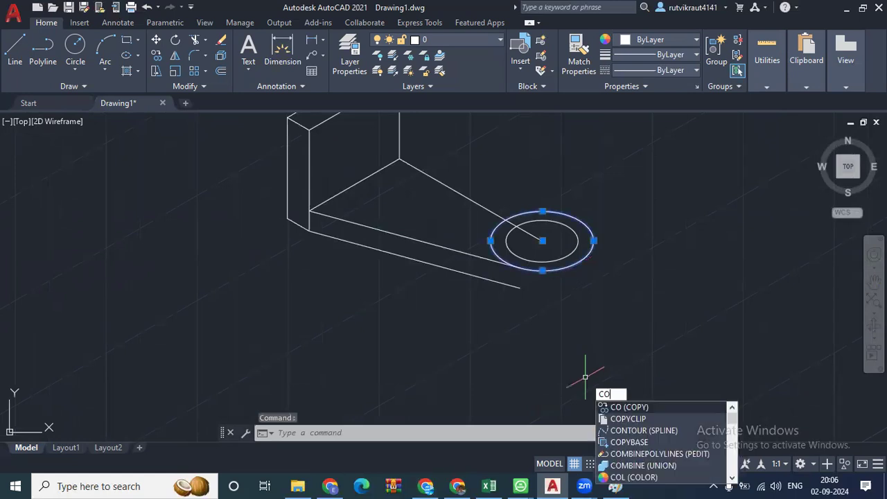
pyautogui.press('Return')
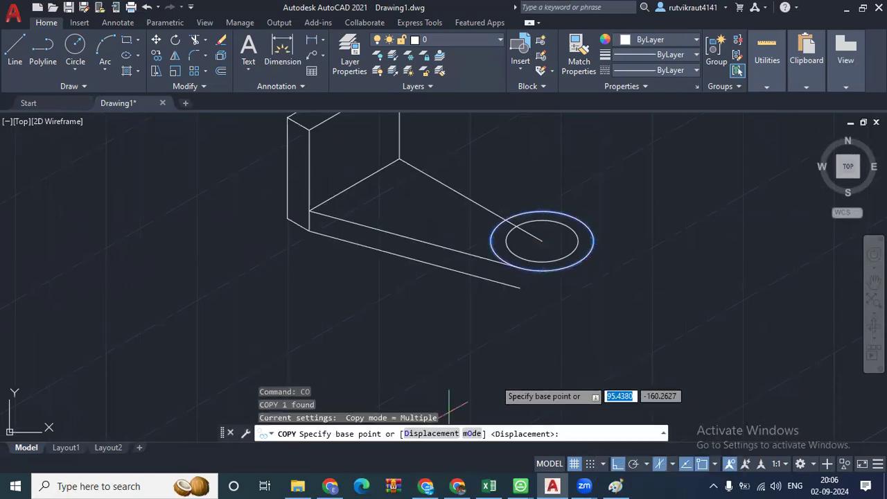
pyautogui.click(541, 240)
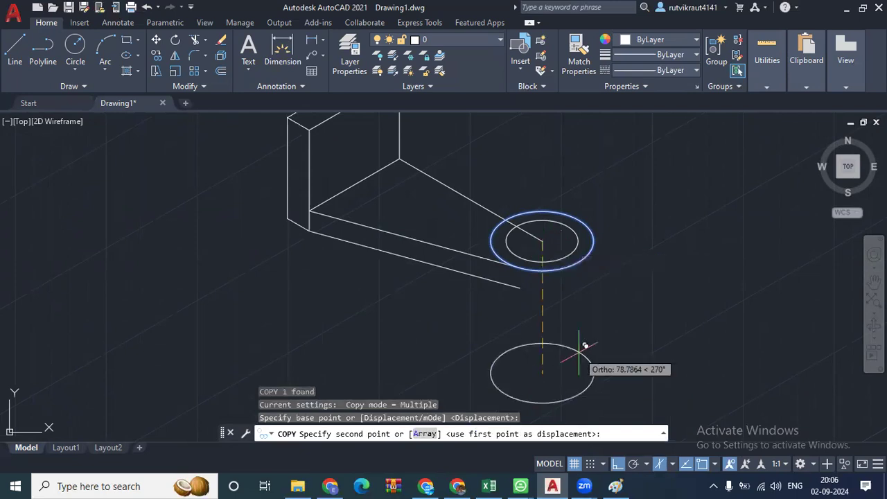
pyautogui.click(455, 483)
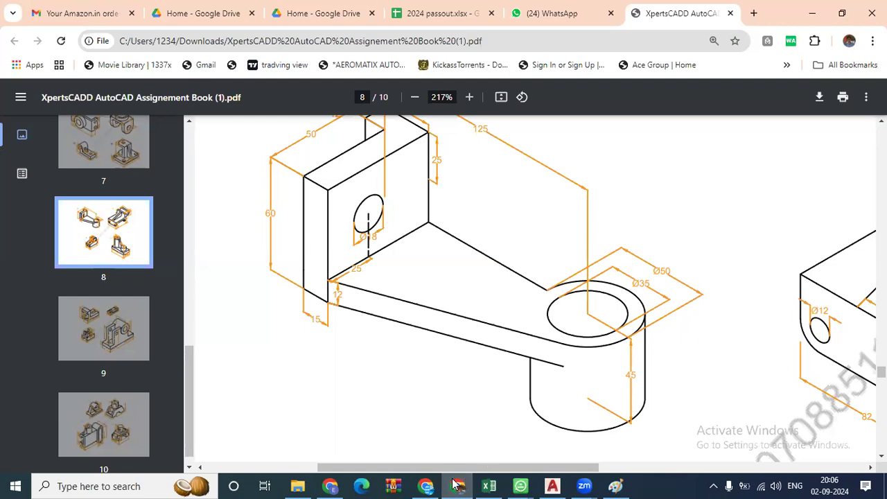
pyautogui.click(455, 483)
pyautogui.moveTo(555, 392); pyautogui.dragTo(530, 310, button='middle')
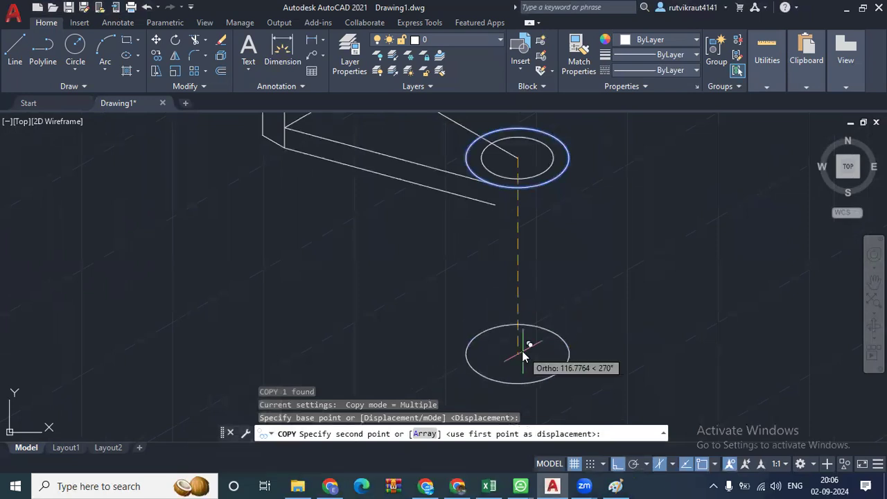
pyautogui.write('45')
pyautogui.press('Return')
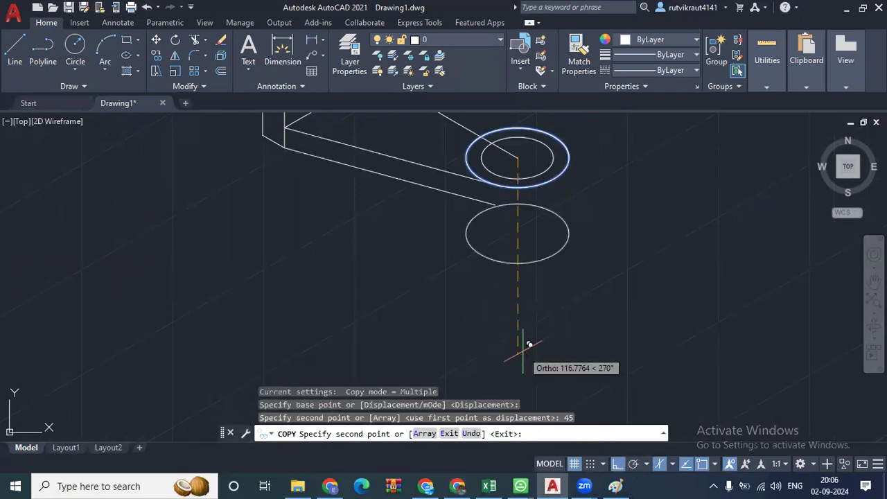
pyautogui.press('Escape')
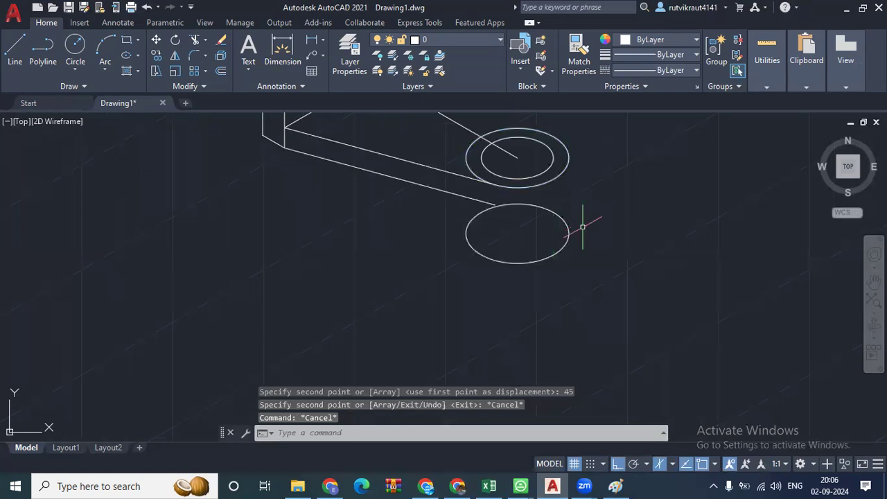
# Erase the copied lower ellipse and copy the outer ellipse again from its centre 45 straight down
pyautogui.click(559, 249)
pyautogui.press('Delete')
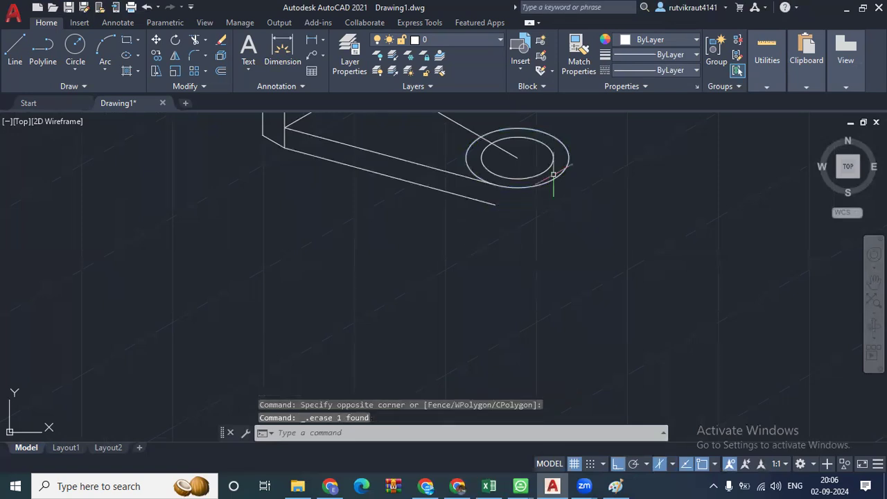
pyautogui.click(553, 173)
pyautogui.write('CO')
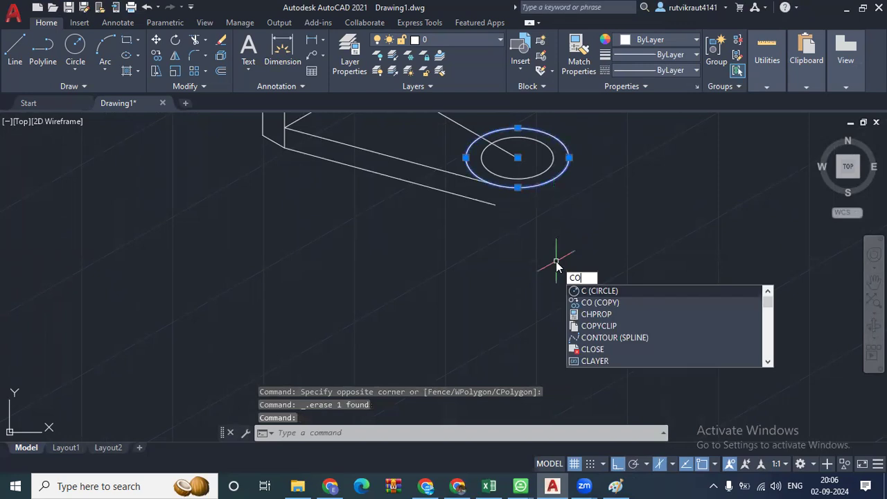
pyautogui.press('Return')
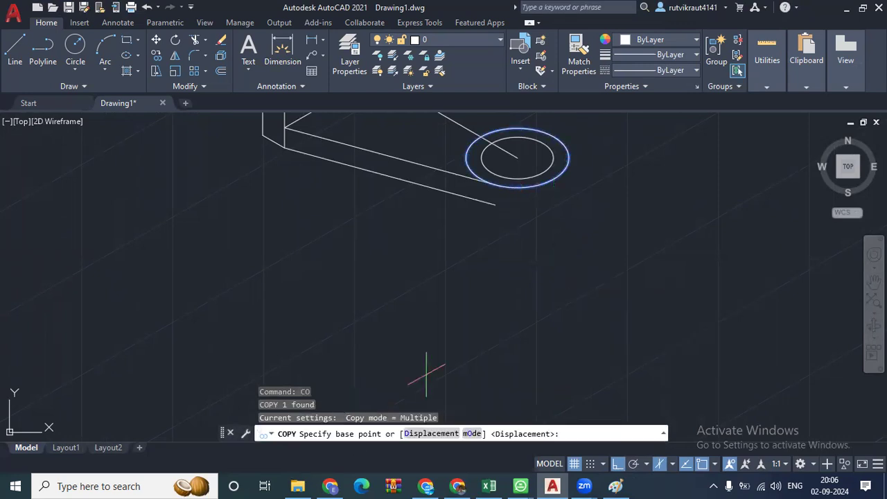
pyautogui.click(517, 158)
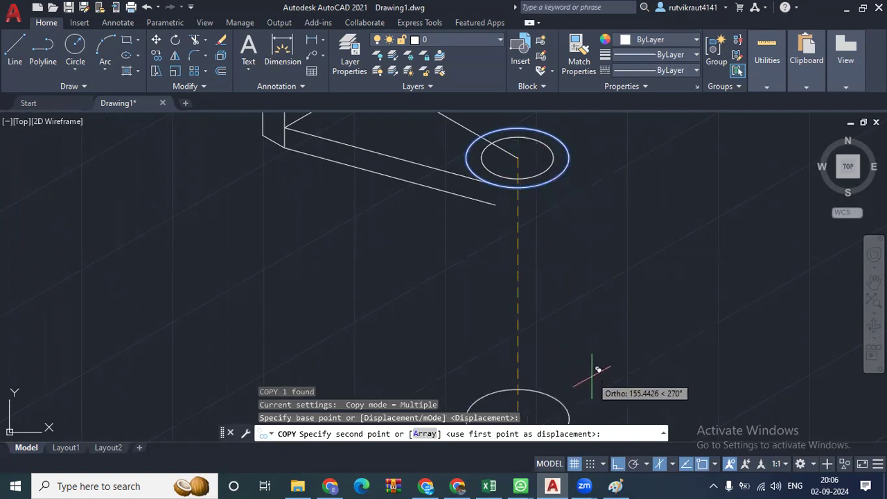
pyautogui.write('45')
pyautogui.press('Return')
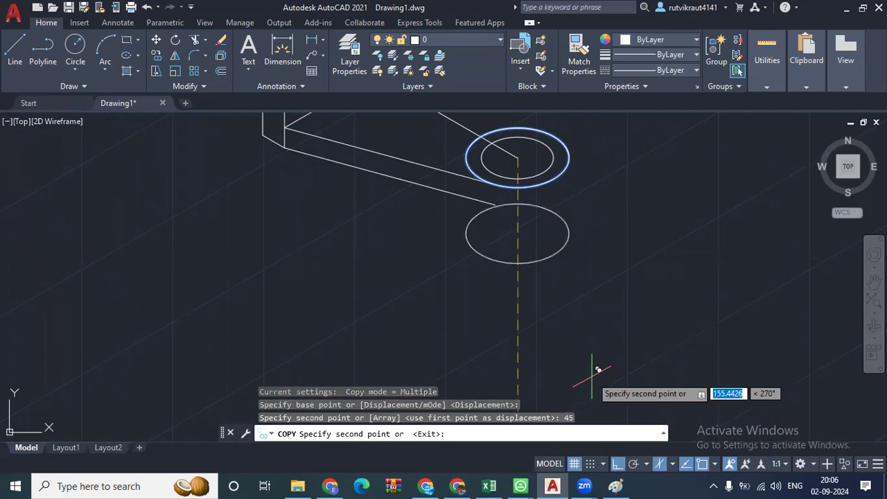
pyautogui.press('Escape')
pyautogui.press('Escape')
pyautogui.moveTo(563, 342); pyautogui.dragTo(541, 406, button='middle')
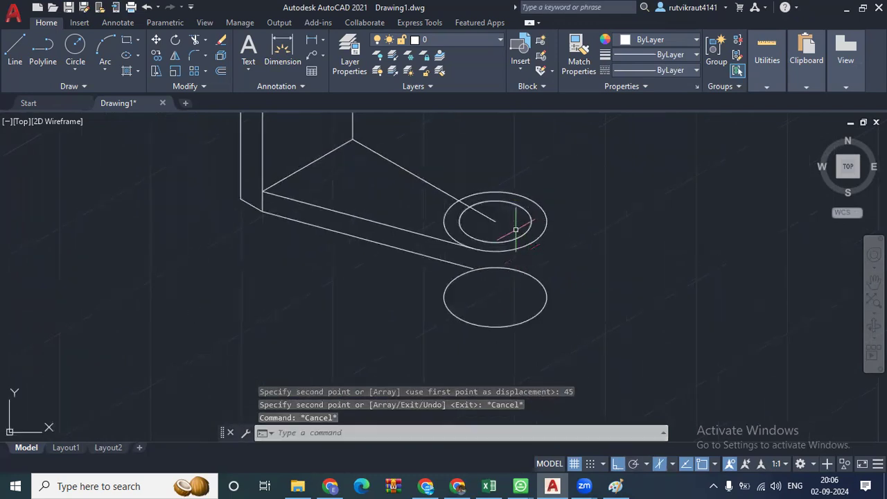
# Erase the lower ellipse below the arm's end again
pyautogui.click(563, 263)
pyautogui.click(499, 311)
pyautogui.press('Delete')
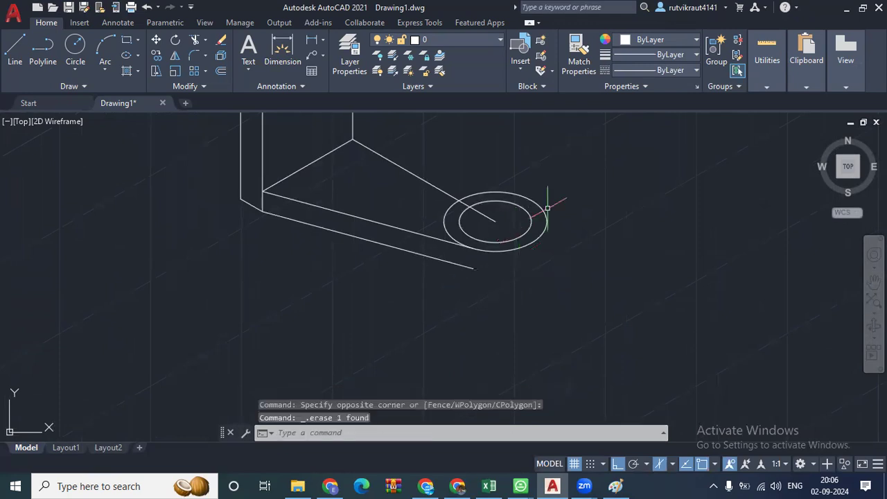
# Copy the outer ellipse from its centre 45 along the 210° isometric direction, using the top isoplane
pyautogui.click(547, 208)
pyautogui.click(541, 230)
pyautogui.write('c')
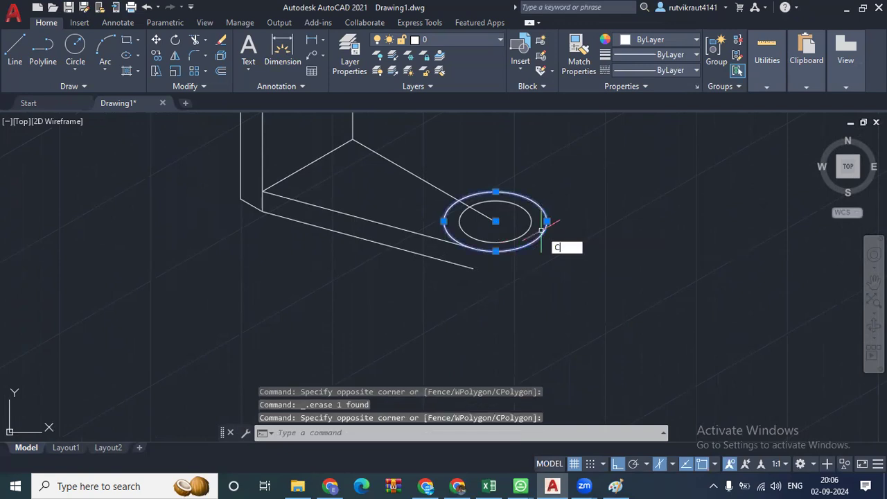
pyautogui.write('o')
pyautogui.press('Return')
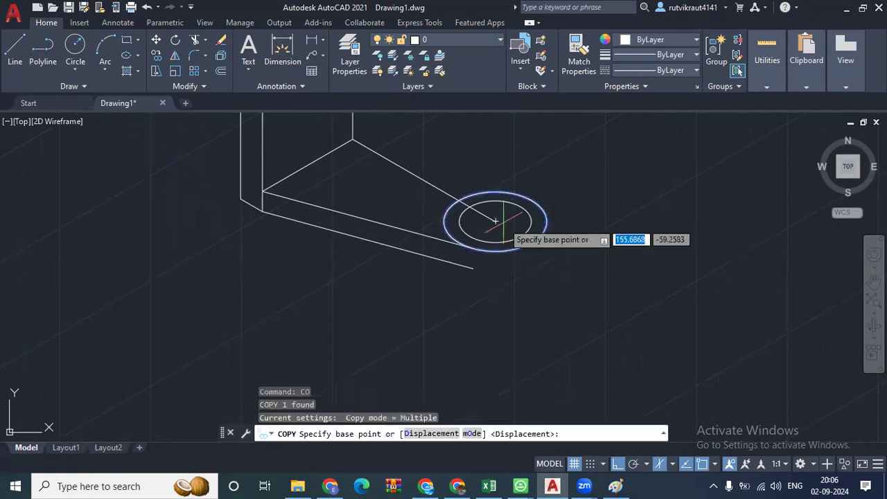
pyautogui.press('F5')
pyautogui.press('F5')
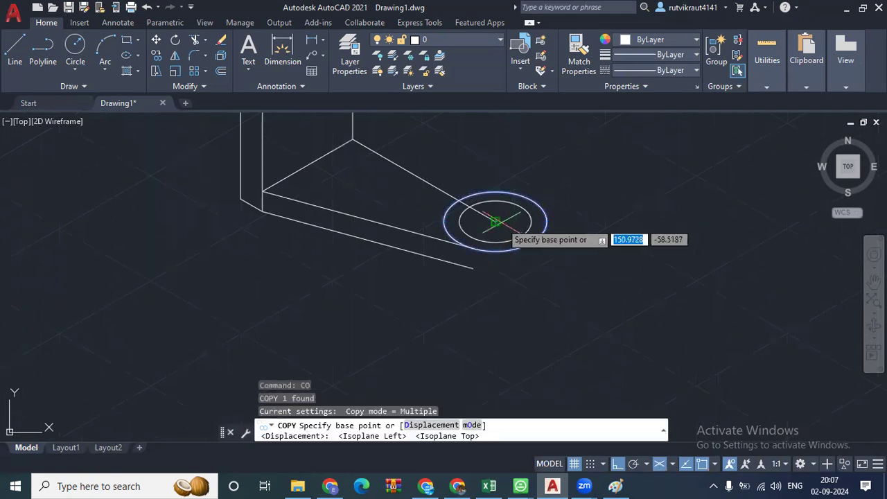
pyautogui.click(495, 222)
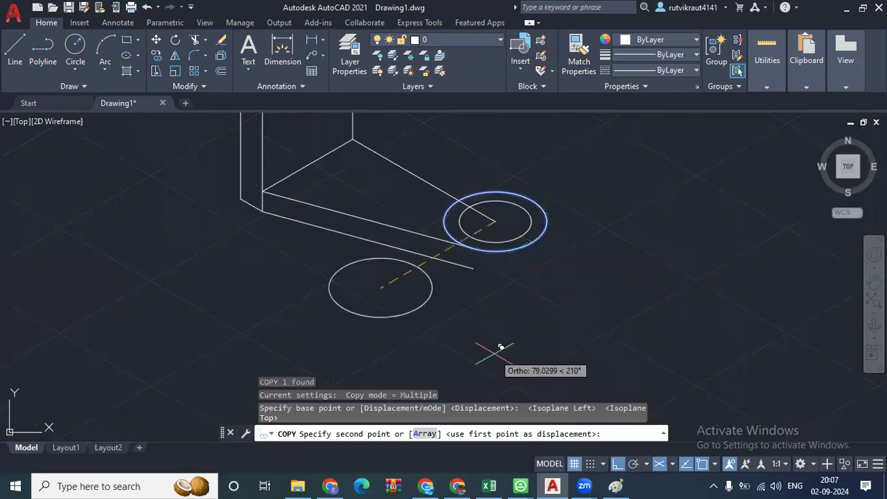
pyautogui.write('45')
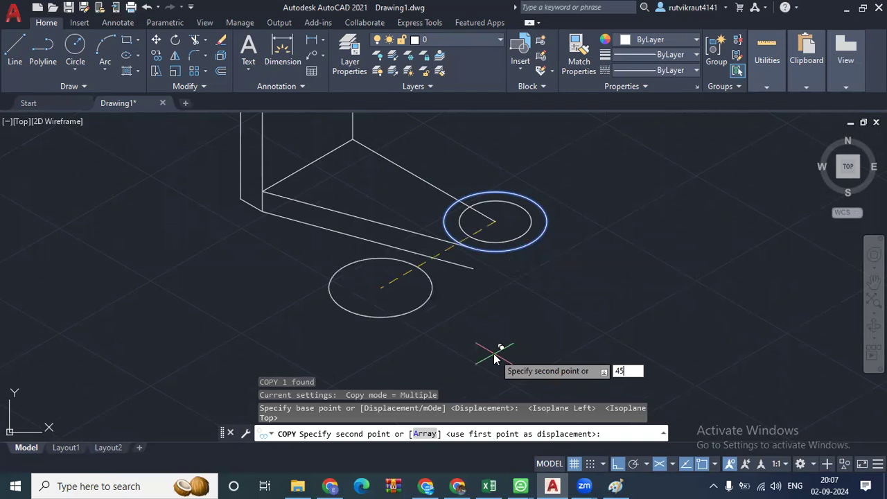
pyautogui.press('Return')
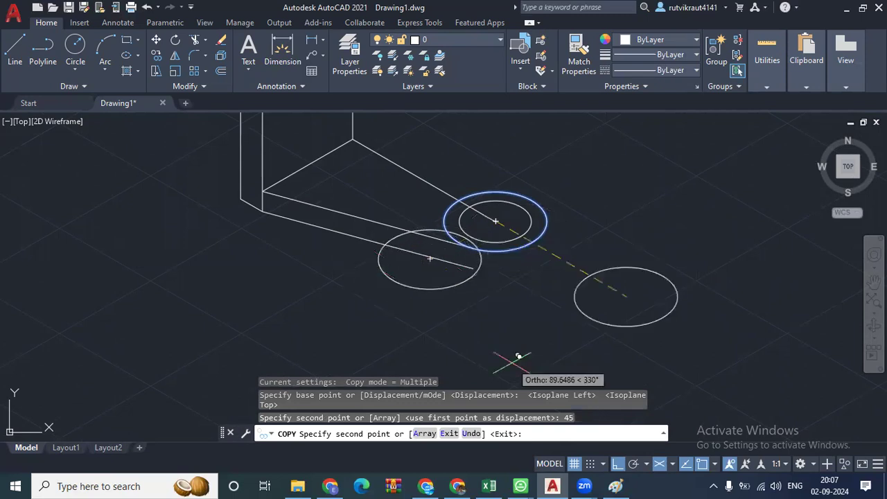
# Switch to the right isoplane and aim another copy of the outer ellipse straight down from its centre
pyautogui.press('F5')
pyautogui.scroll(-2, 517, 356)
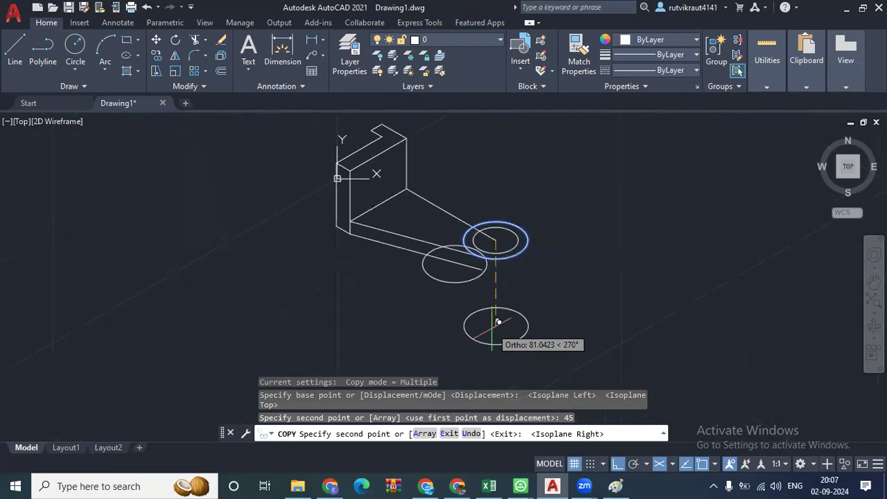
pyautogui.scroll(2, 498, 322)
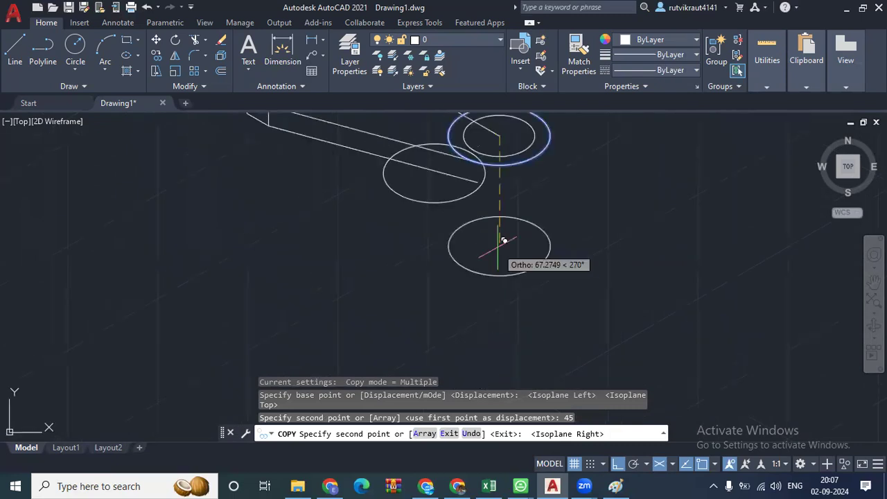
# End the running copy and erase the misplaced ellipse overlapping the end of the arm
pyautogui.moveTo(492, 282); pyautogui.dragTo(482, 352, button='middle')
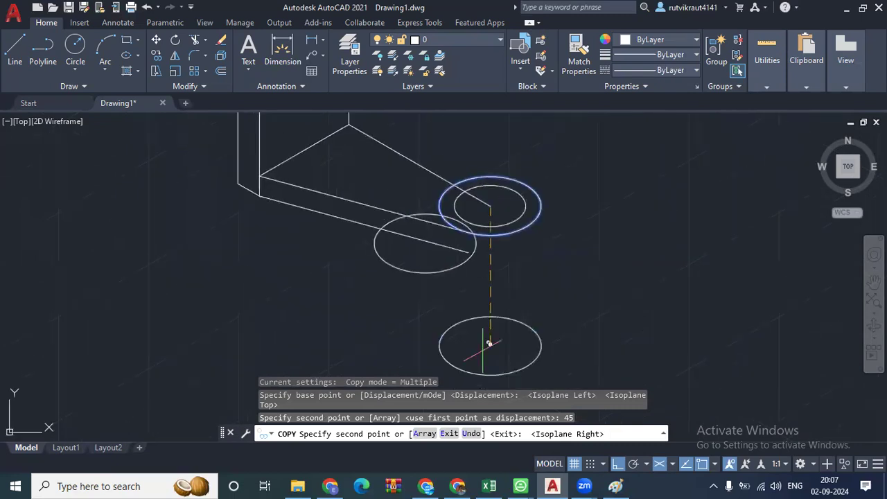
pyautogui.scroll(2, 510, 295)
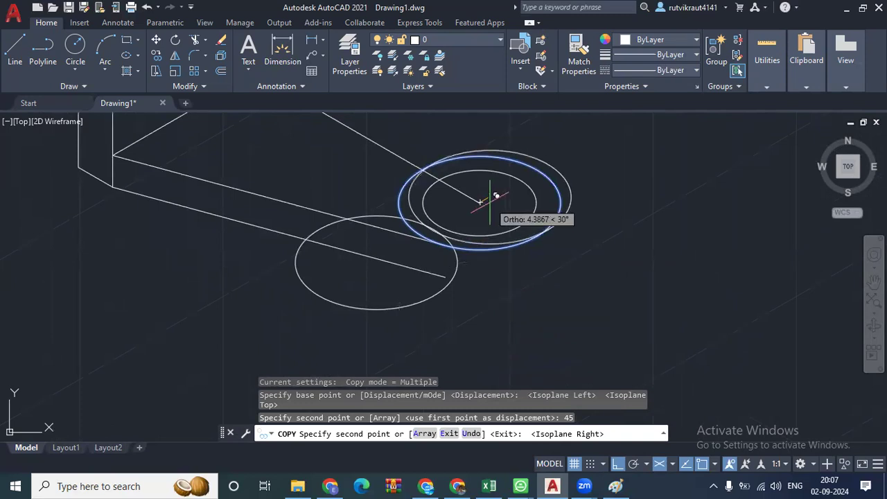
pyautogui.press('Escape')
pyautogui.press('Escape')
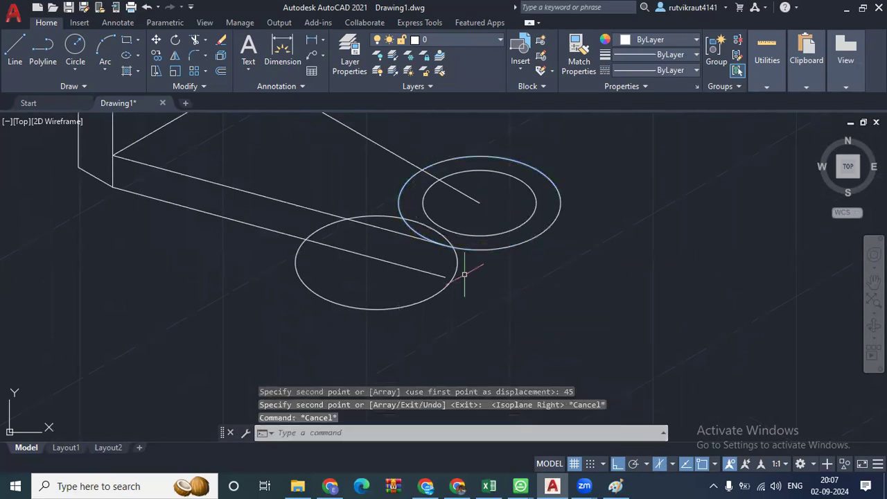
pyautogui.click(465, 274)
pyautogui.click(450, 282)
pyautogui.press('Delete')
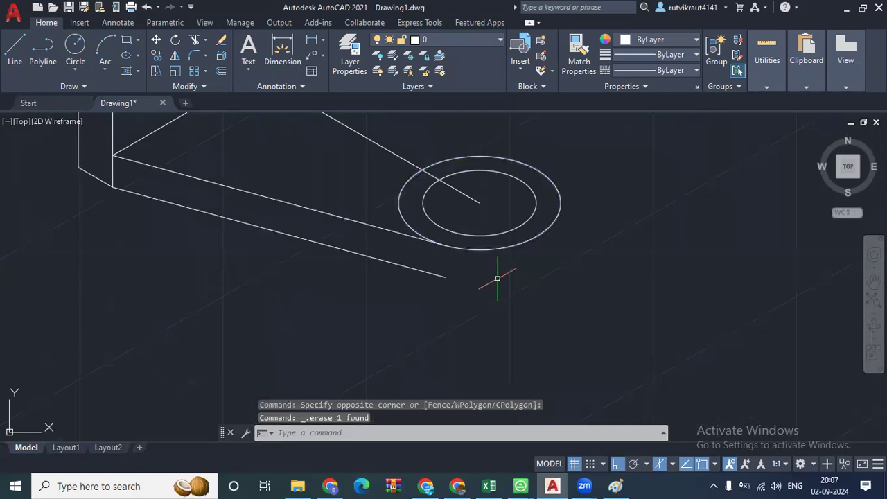
# Copy the boss's outer ellipse from its centre 45 units straight down
pyautogui.click(525, 247)
pyautogui.click(518, 240)
pyautogui.write('c')
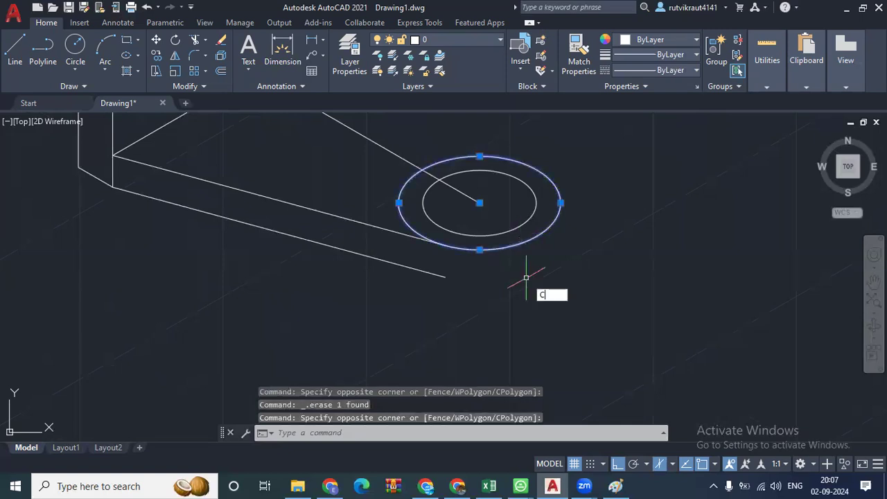
pyautogui.write('o')
pyautogui.press('Return')
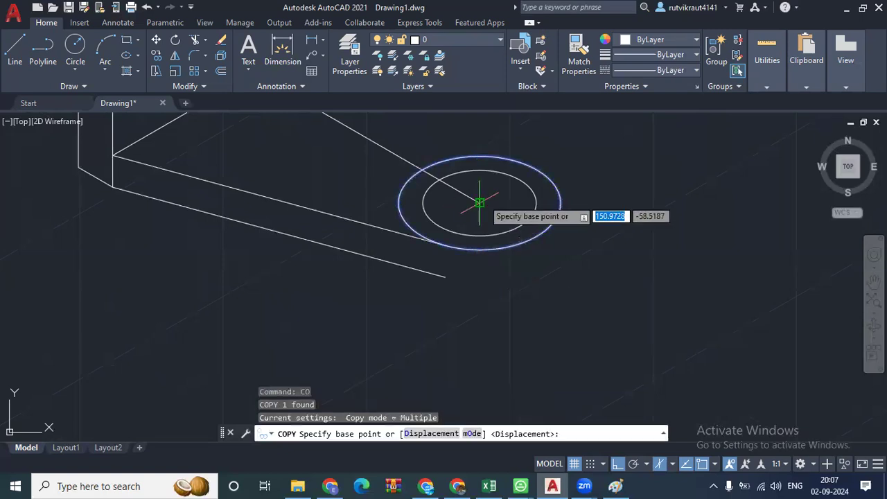
pyautogui.click(479, 202)
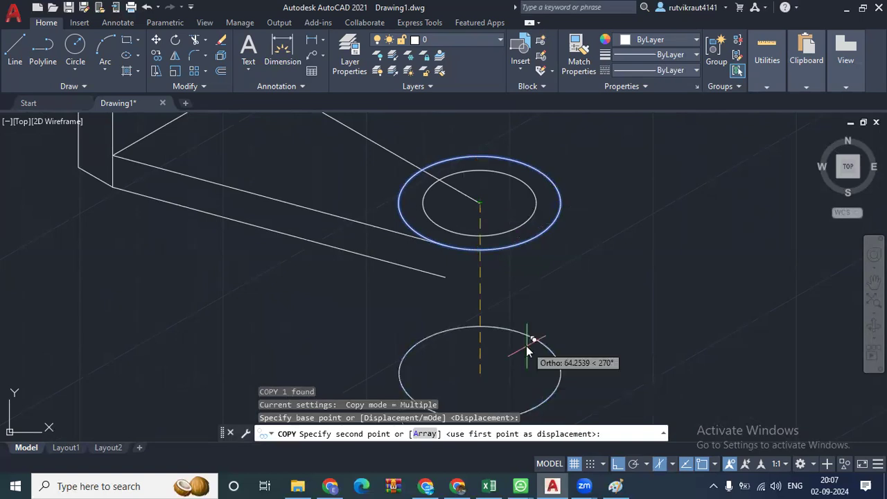
pyautogui.write('45')
pyautogui.press('Return')
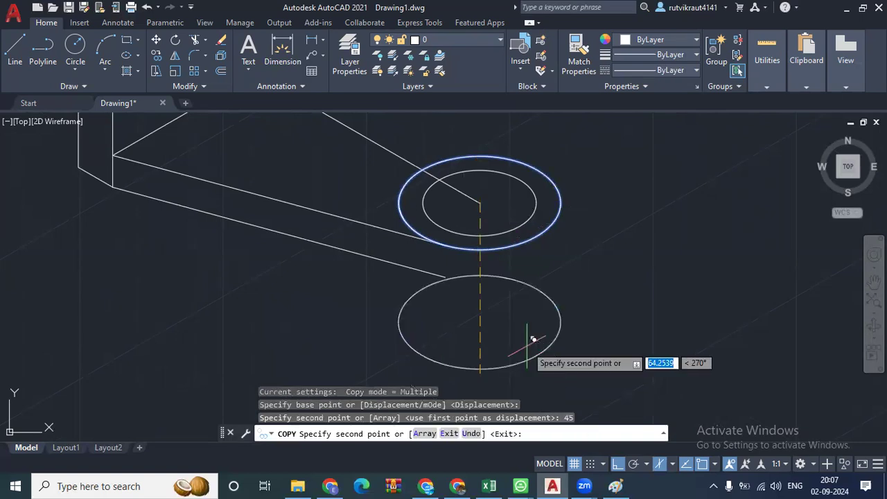
pyautogui.press('Escape')
pyautogui.scroll(-2, 648, 228)
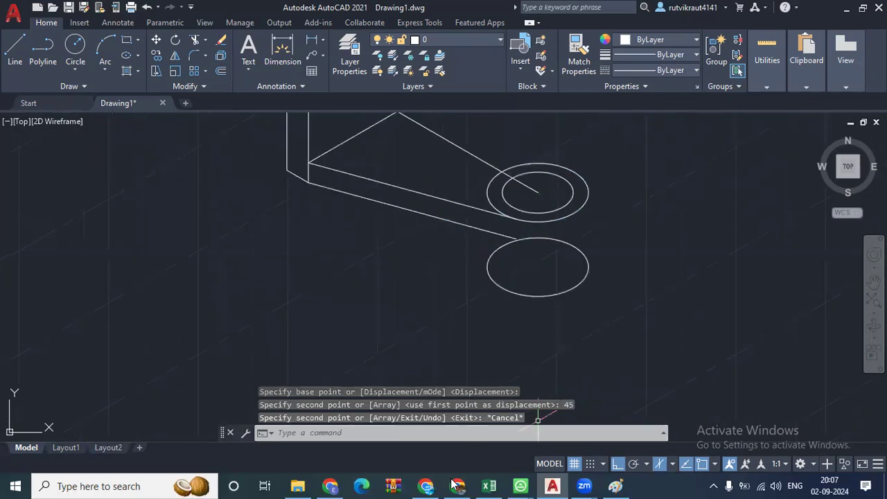
# Check the reference PDF, and draw a vertical line from the lower ellipse's right quadrant up past the top ellipse
pyautogui.hotkey('alt', 'Tab')
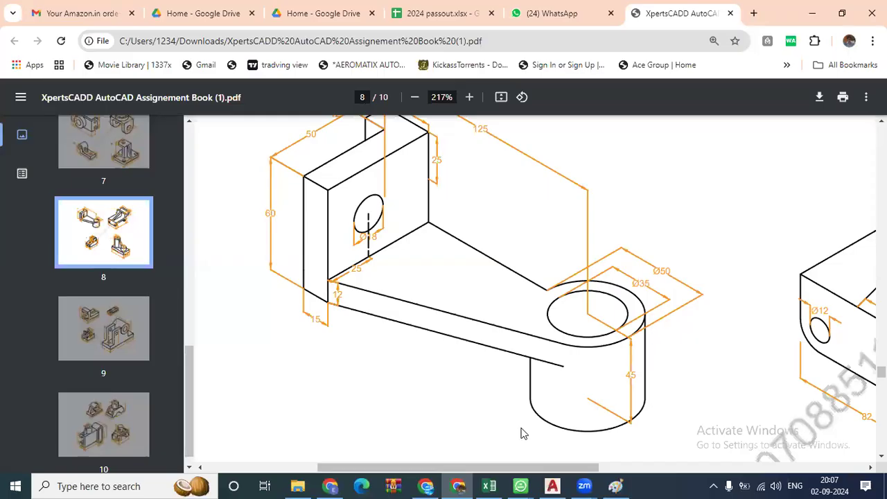
pyautogui.hotkey('alt', 'Tab')
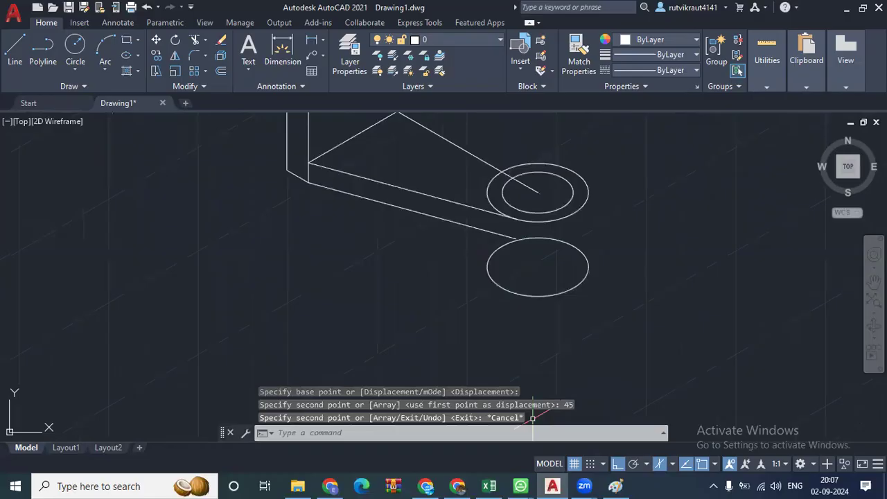
pyautogui.write('l')
pyautogui.press('Return')
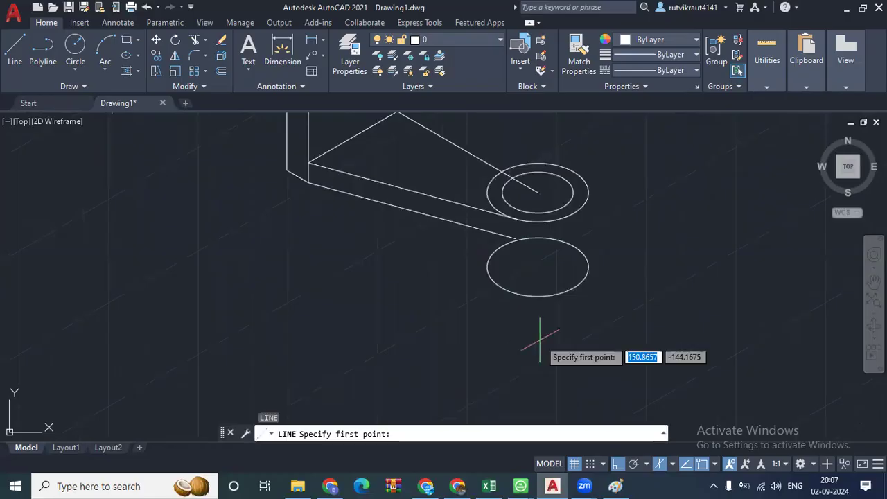
pyautogui.moveTo(540, 340); pyautogui.dragTo(471, 385, button='middle')
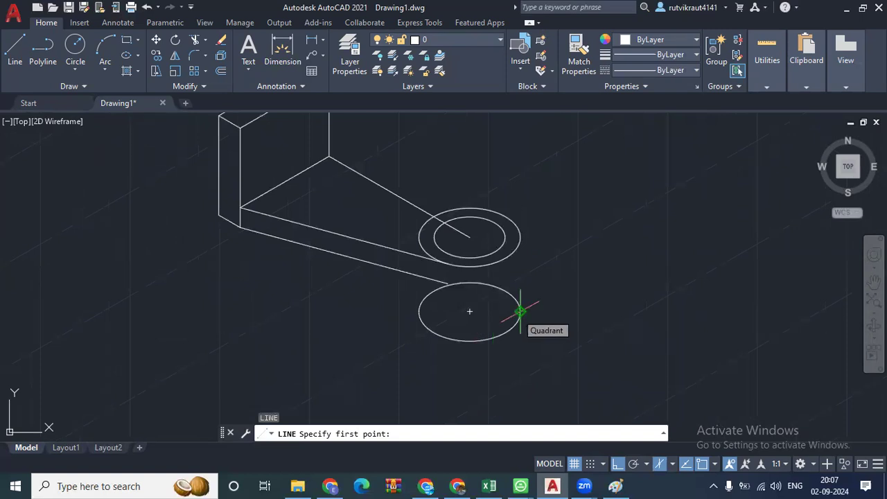
pyautogui.click(520, 311)
pyautogui.click(513, 176)
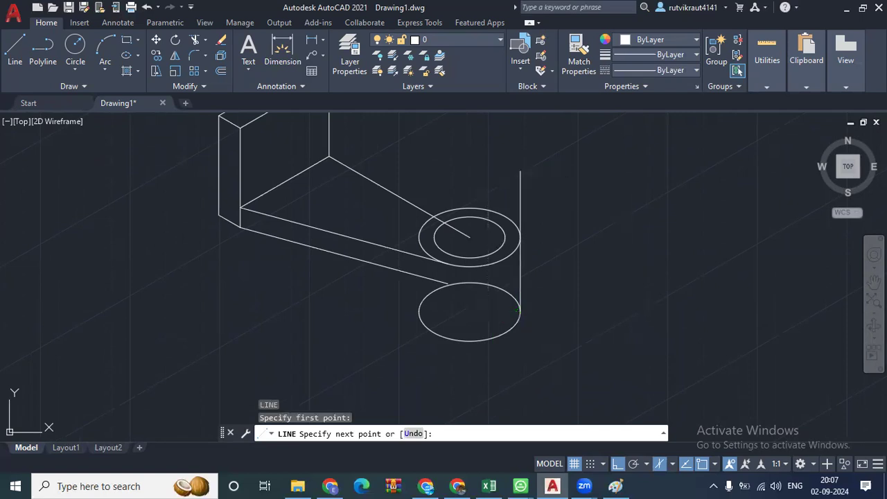
pyautogui.press('Return')
# Draw a vertical line from the lower ellipse's left quadrant up to the arm's lower edge
pyautogui.scroll(2, 409, 347)
pyautogui.moveTo(402, 335); pyautogui.dragTo(393, 382, button='middle')
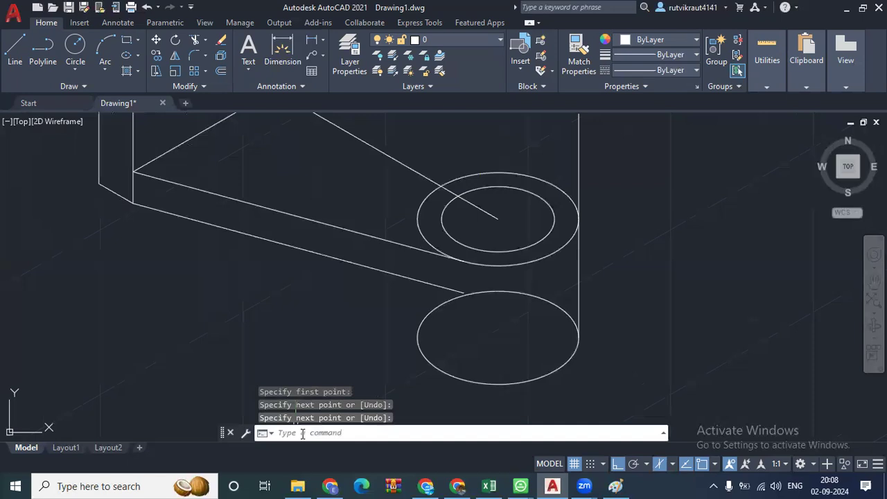
pyautogui.press('Return')
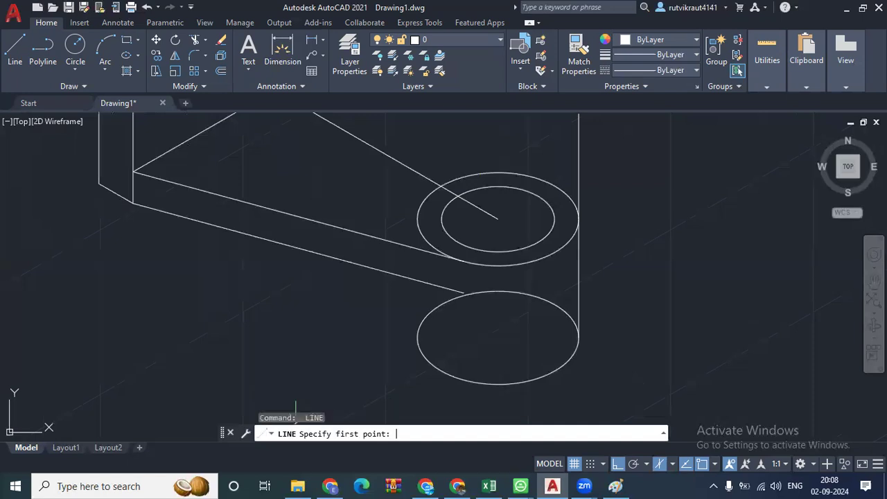
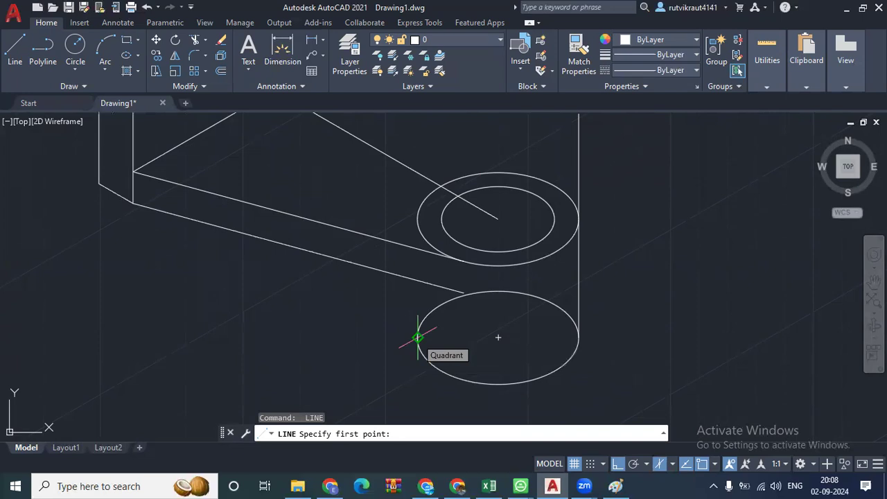
pyautogui.click(418, 337)
pyautogui.scroll(4, 420, 295)
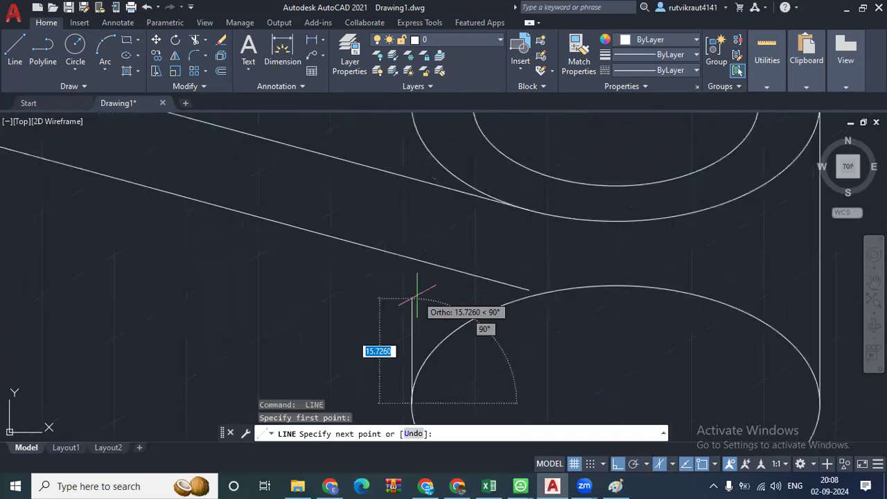
pyautogui.click(411, 259)
pyautogui.moveTo(436, 385); pyautogui.dragTo(457, 314, button='middle')
pyautogui.press('Return')
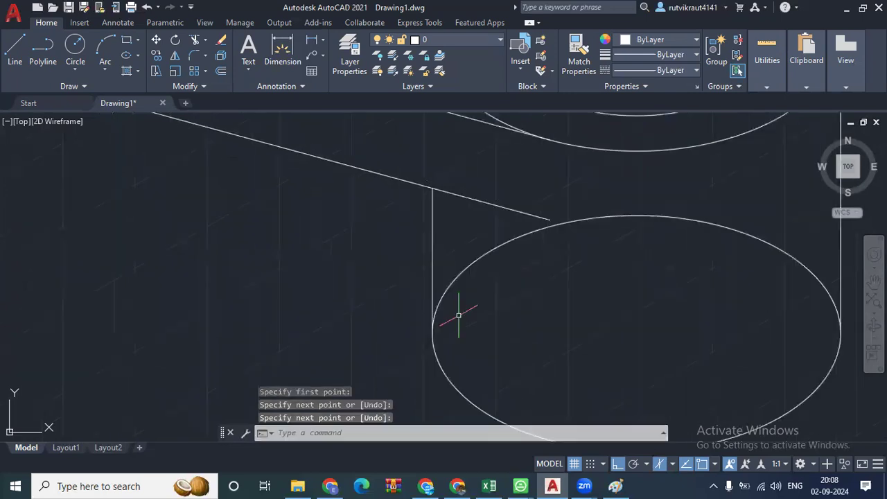
# Draw a vertical line on the lower ellipse's left side extending past the arm's lower edge
pyautogui.press('Return')
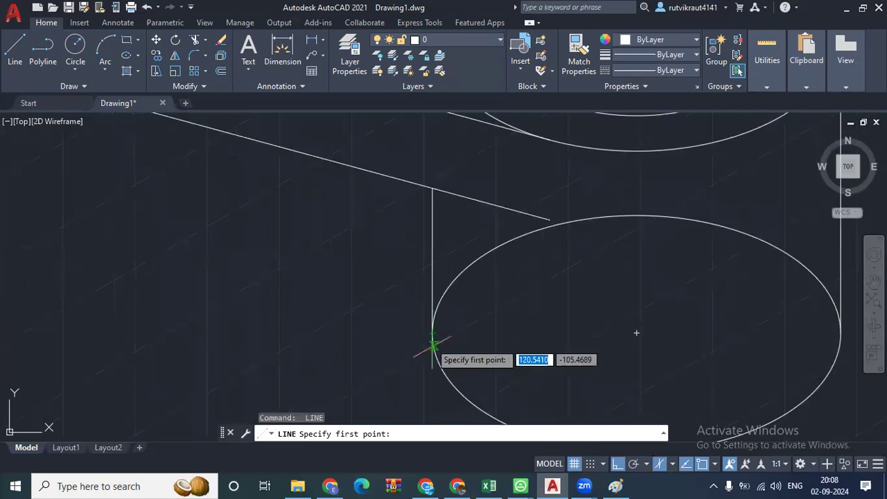
pyautogui.click(432, 334)
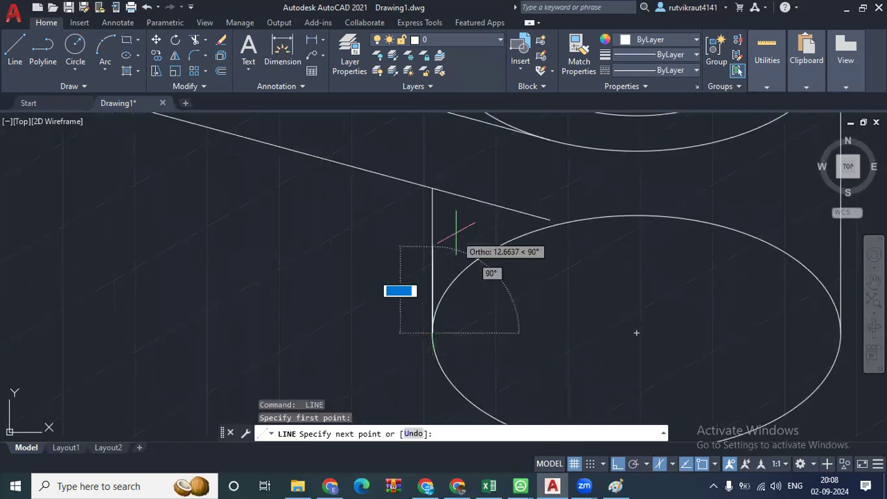
pyautogui.click(448, 161)
pyautogui.press('Return')
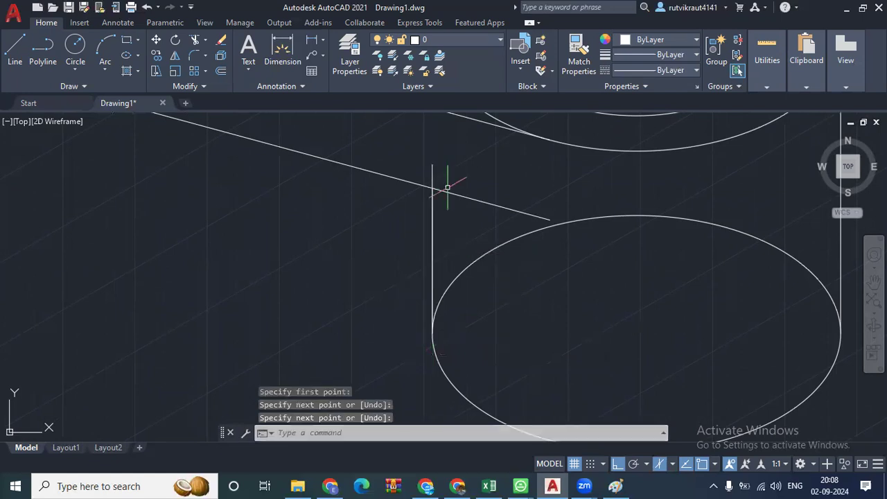
# Erase the shorter of the two nearly coincident vertical lines at the arm's lower edge
pyautogui.scroll(5, 448, 187)
pyautogui.moveTo(434, 211)
pyautogui.mouseDown(button='middle')
pyautogui.moveTo(422, 230)
pyautogui.moveTo(471, 309)
pyautogui.mouseUp(button='middle')
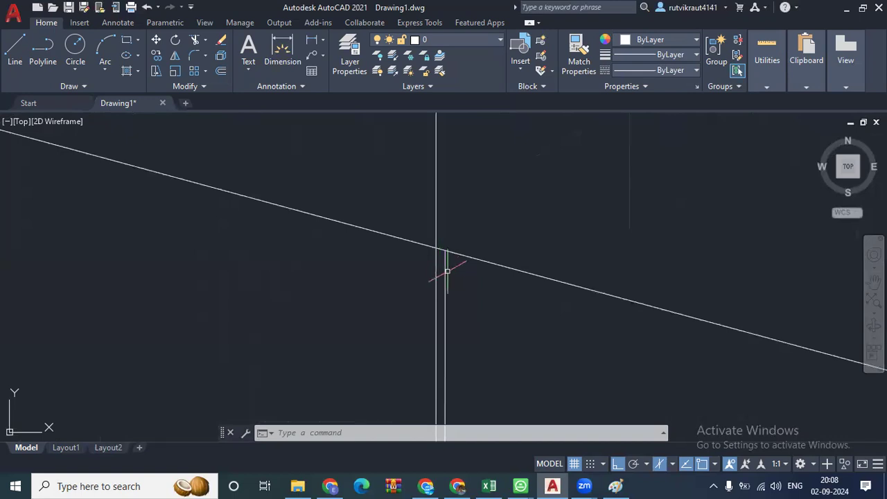
pyautogui.click(446, 271)
pyautogui.press('Delete')
# Trim the left vertical line's stub above the arm's lower edge and the hidden upper half of the lower ellipse
pyautogui.scroll(-5, 456, 302)
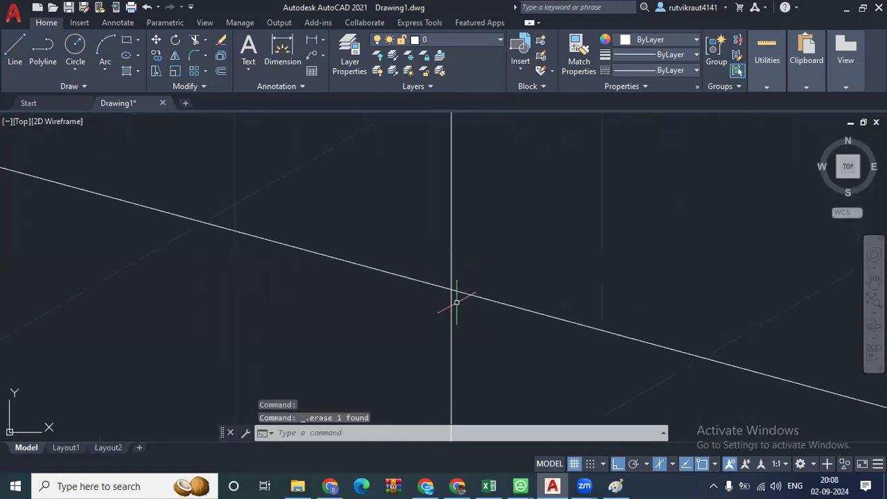
pyautogui.scroll(-2, 469, 249)
pyautogui.scroll(-2, 469, 249)
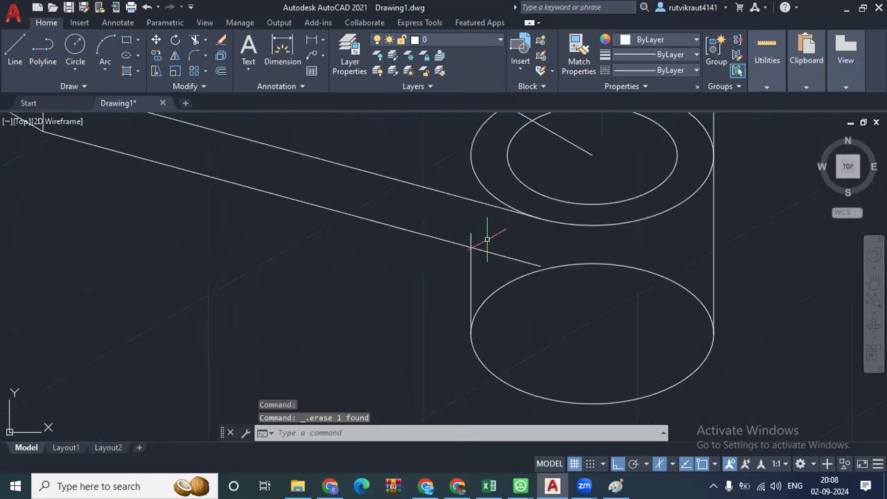
pyautogui.write('TR')
pyautogui.press('Return')
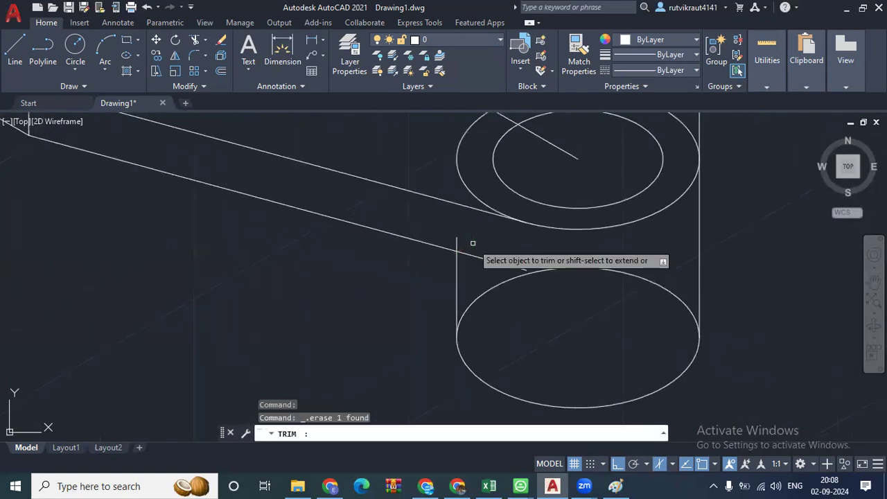
pyautogui.click(458, 243)
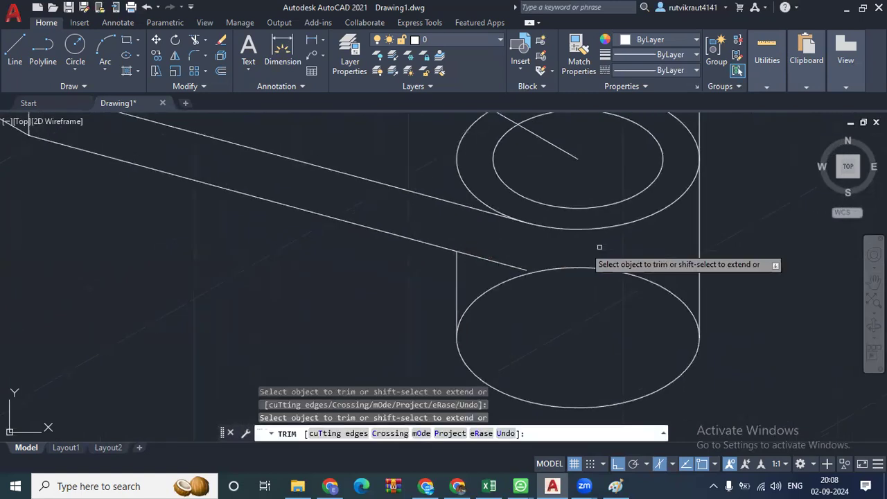
pyautogui.click(641, 274)
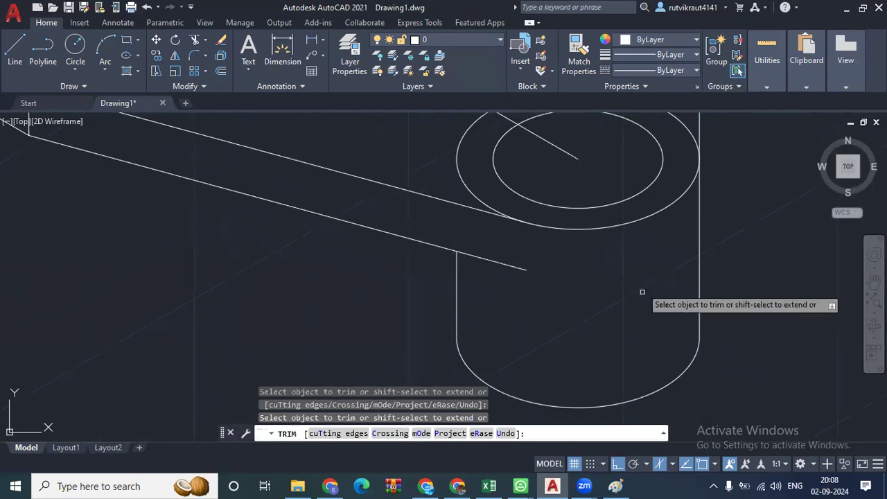
# Trim the right vertical line above the top ellipse and the arm's rear edge inside the boss's ellipses
pyautogui.scroll(-2, 642, 292)
pyautogui.moveTo(642, 292); pyautogui.dragTo(608, 345, button='middle')
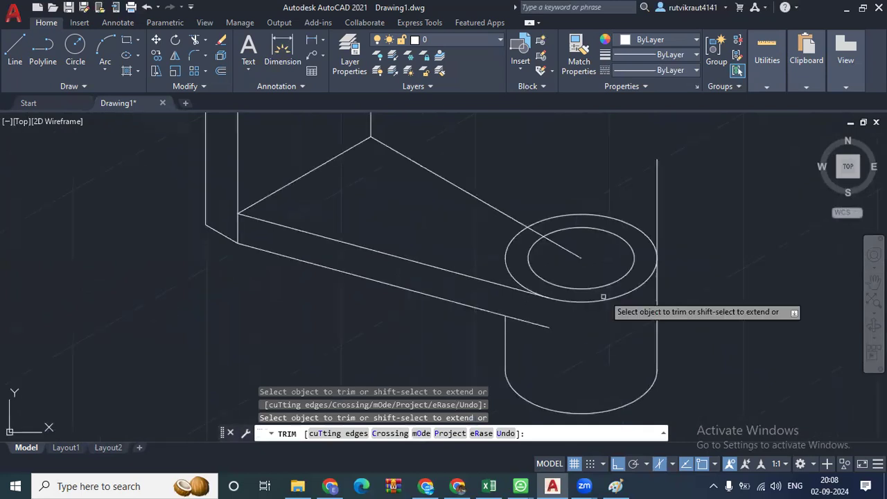
pyautogui.moveTo(669, 184); pyautogui.dragTo(639, 185)
pyautogui.moveTo(580, 205); pyautogui.dragTo(595, 261, button='middle')
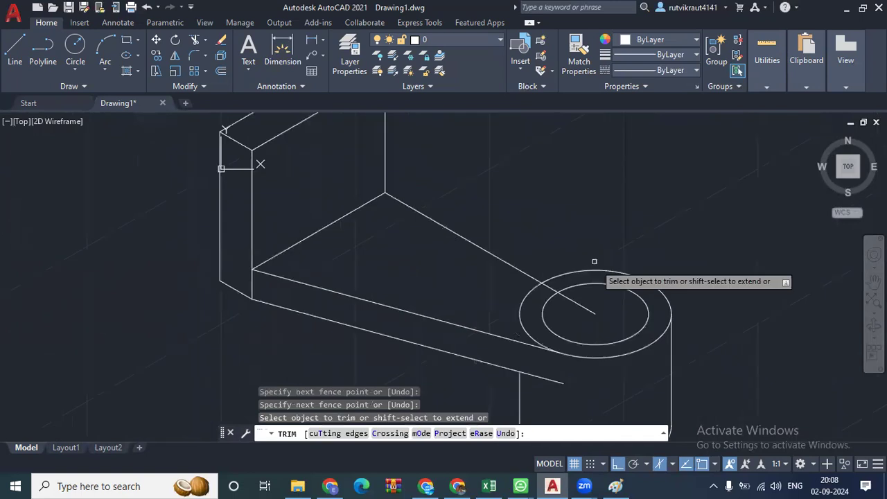
pyautogui.click(575, 300)
pyautogui.scroll(-2, 541, 236)
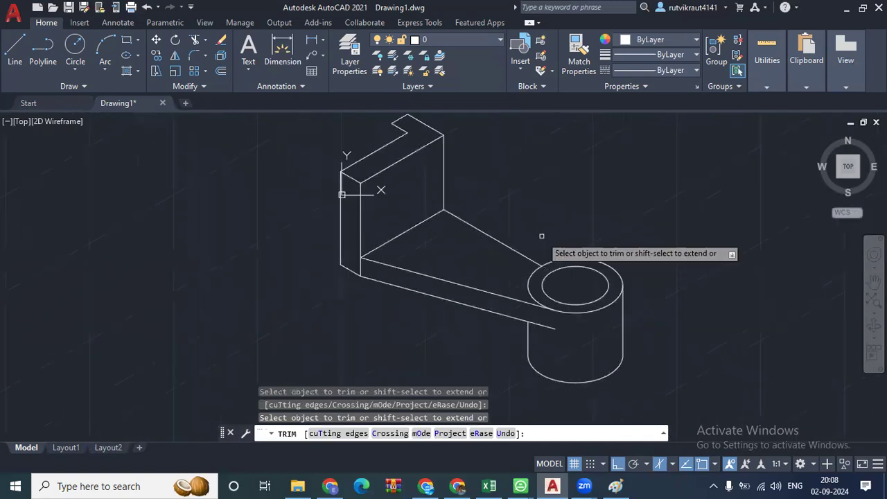
pyautogui.moveTo(714, 278)
pyautogui.mouseDown(button='middle')
pyautogui.moveTo(623, 268)
pyautogui.moveTo(667, 250)
pyautogui.mouseUp(button='middle')
pyautogui.press('Escape')
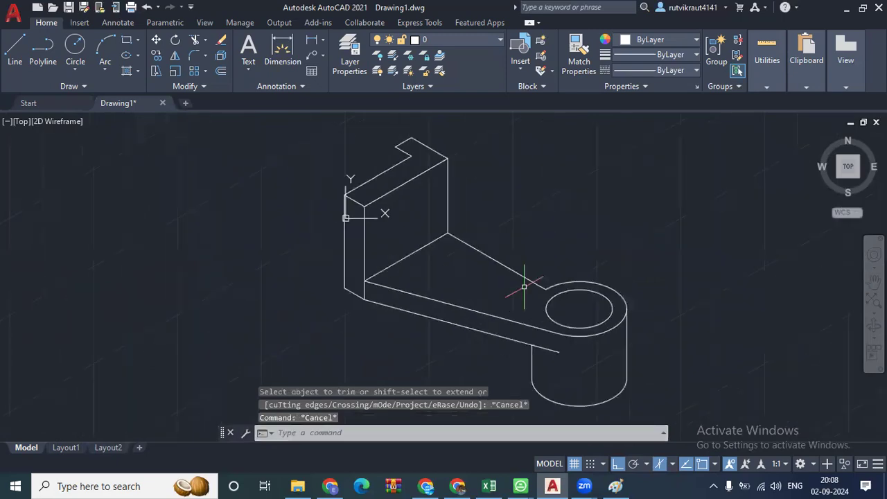
# Switch to the reference PDF in Chrome and examine the diameter and position dimensions of the upright plate's hole
pyautogui.hotkey('alt', 'Tab')
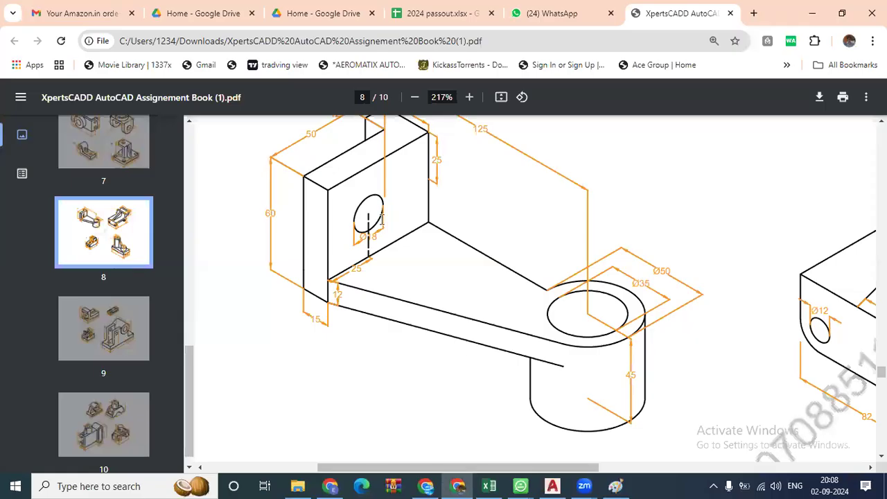
pyautogui.keyDown('ctrl'); pyautogui.scroll(4, 336, 279); pyautogui.keyUp('ctrl')
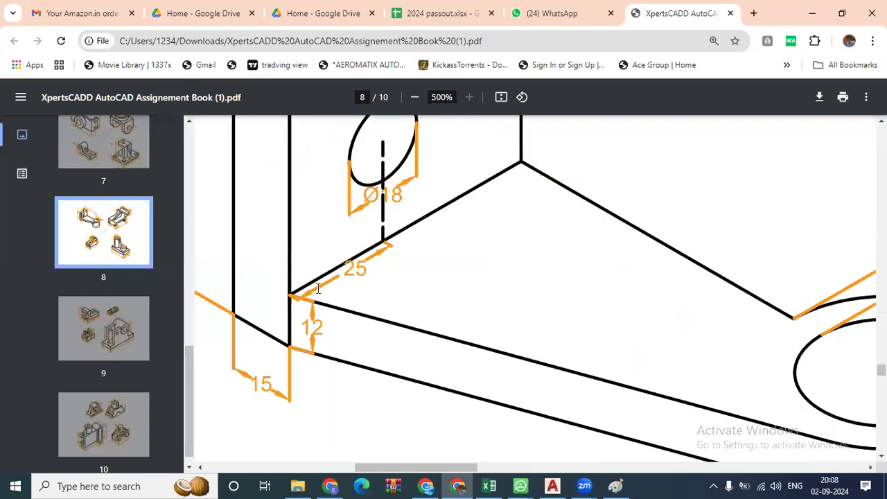
pyautogui.scroll(1, 398, 312)
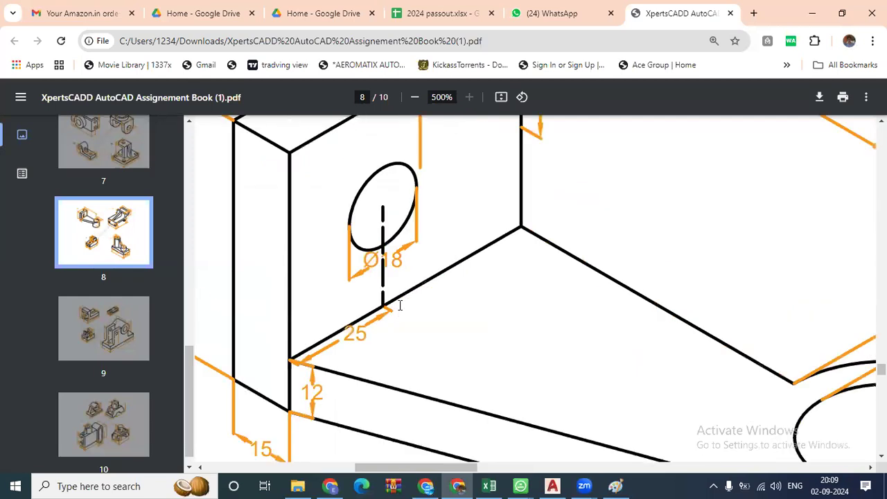
# Examine the hole's diameter and its horizontal and vertical position dimensions on the upright plate in the reference PDF
pyautogui.scroll(2, 400, 305)
pyautogui.scroll(-1, 370, 333)
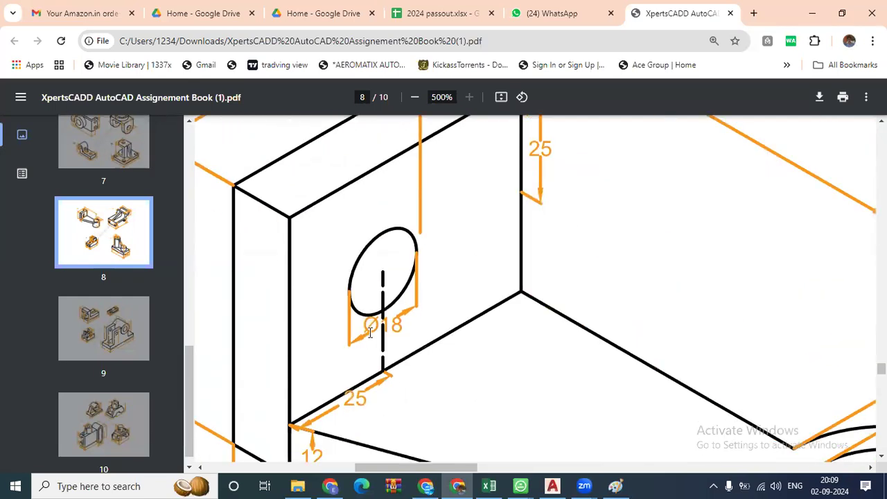
pyautogui.scroll(1, 527, 216)
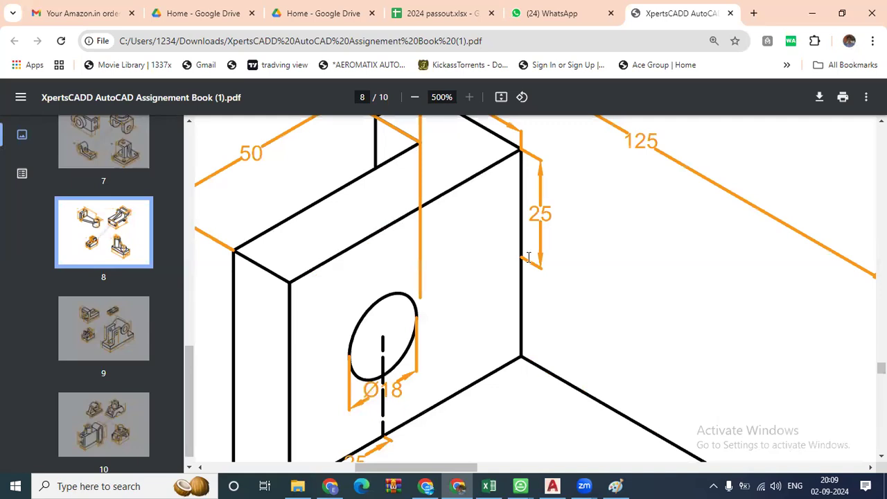
pyautogui.keyDown('ctrl'); pyautogui.scroll(-3, 507, 303); pyautogui.keyUp('ctrl')
pyautogui.keyDown('ctrl'); pyautogui.scroll(1, 507, 304); pyautogui.keyUp('ctrl')
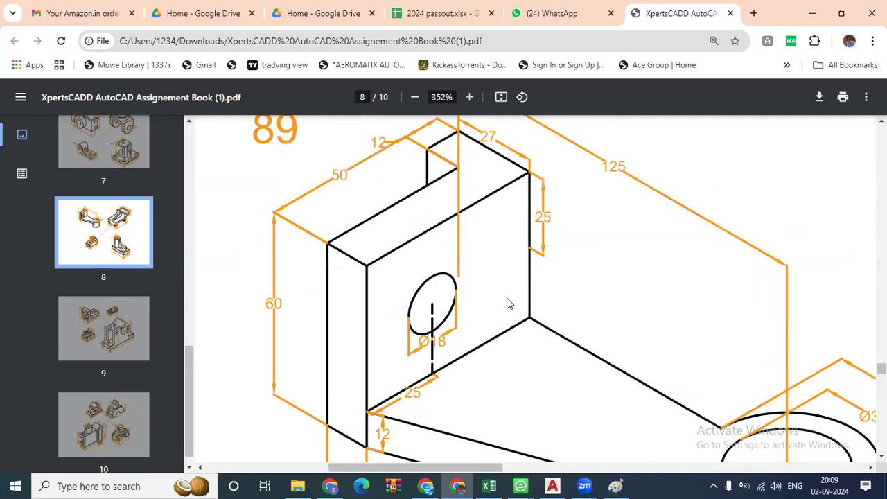
# Switch to AutoCAD and draw a 25-unit construction line along the plate's front upper edge, starting at its near corner
pyautogui.hotkey('alt', 'Tab')
pyautogui.hotkey('alt', 'Tab')
pyautogui.hotkey('alt', 'Tab')
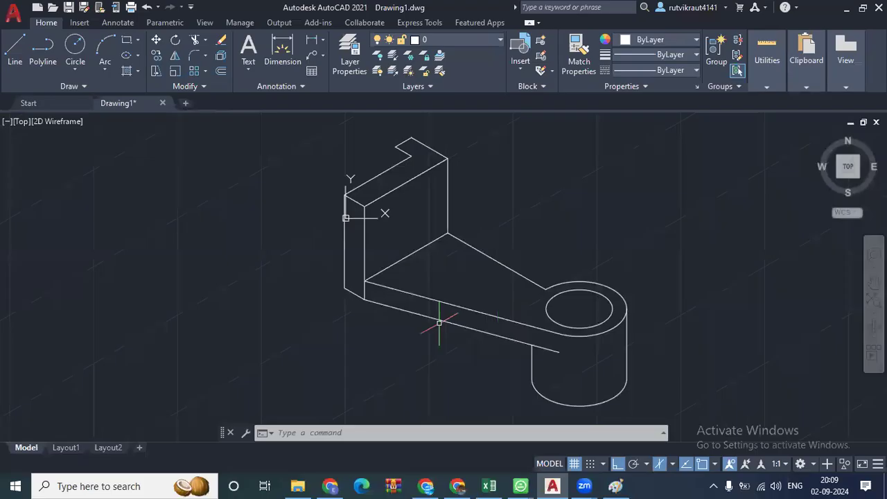
pyautogui.write('4')
pyautogui.press('Return')
pyautogui.scroll(4, 402, 287)
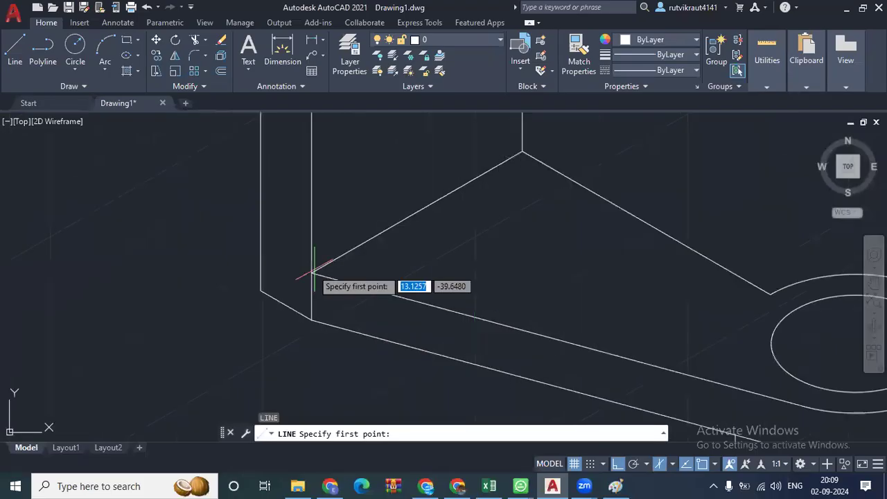
pyautogui.moveTo(310, 272); pyautogui.dragTo(333, 342, button='middle')
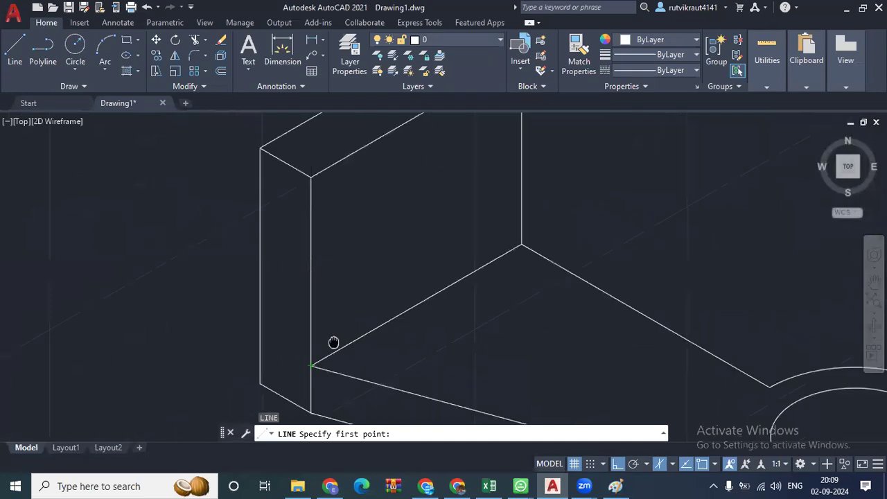
pyautogui.click(312, 178)
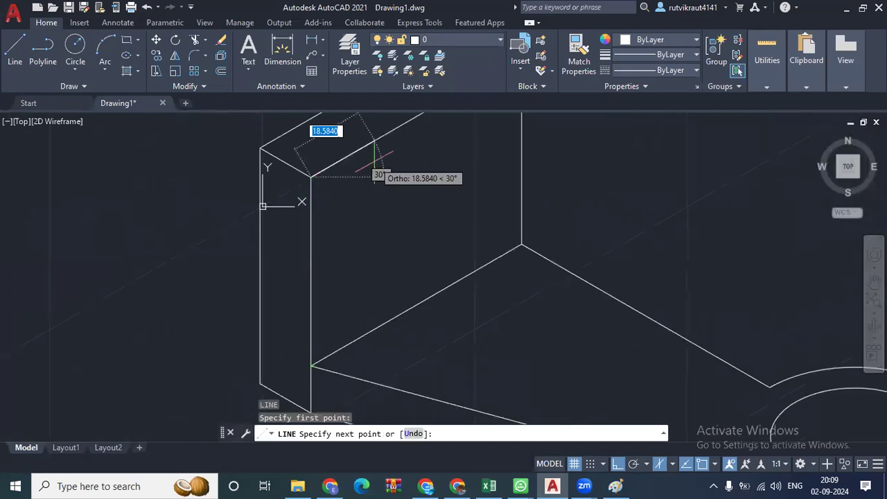
pyautogui.write('3')
pyautogui.press('BackSpace')
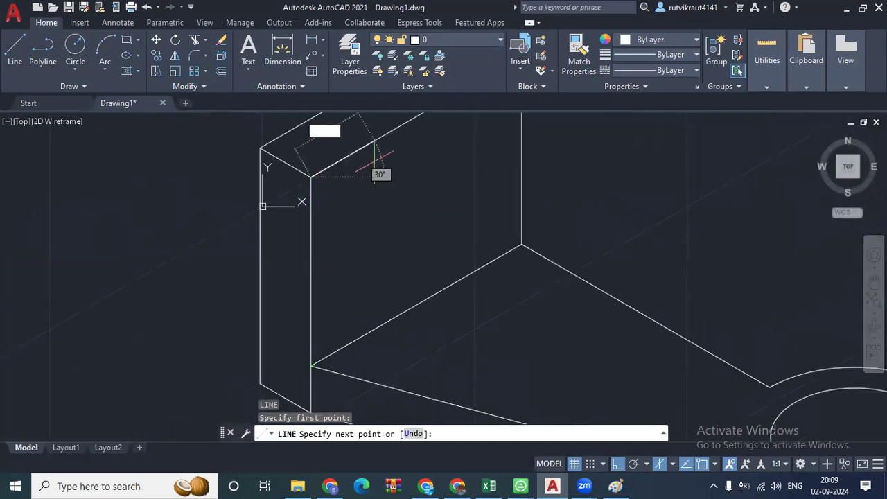
pyautogui.write('25')
pyautogui.press('Return')
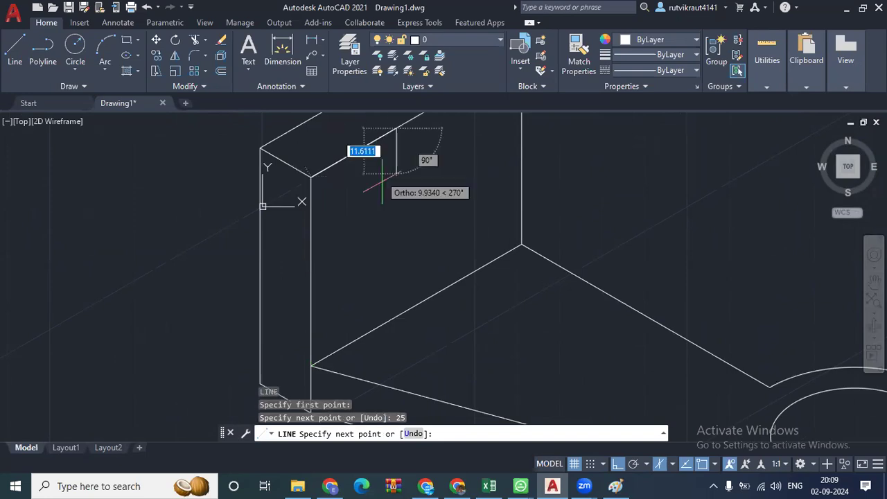
# Continue the construction line 25 units straight down the plate's face to locate the hole's centre
pyautogui.write('5')
pyautogui.press('BackSpace')
pyautogui.write('25')
pyautogui.press('Return')
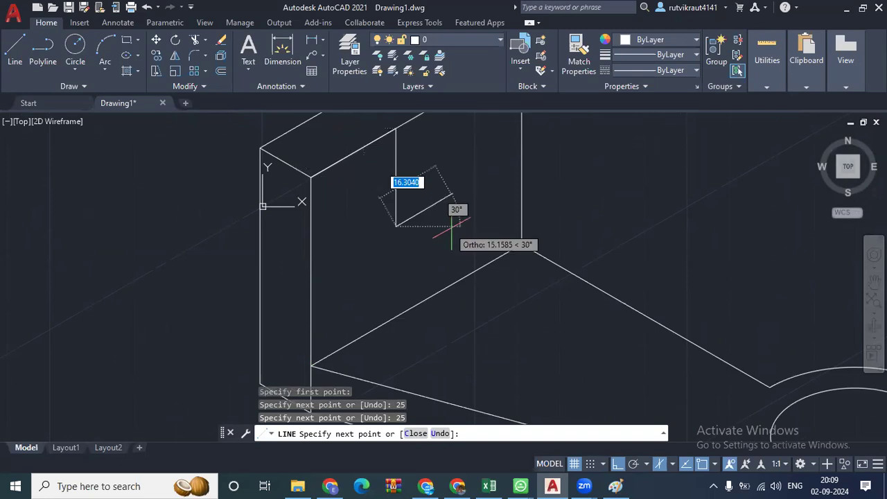
pyautogui.press('Escape')
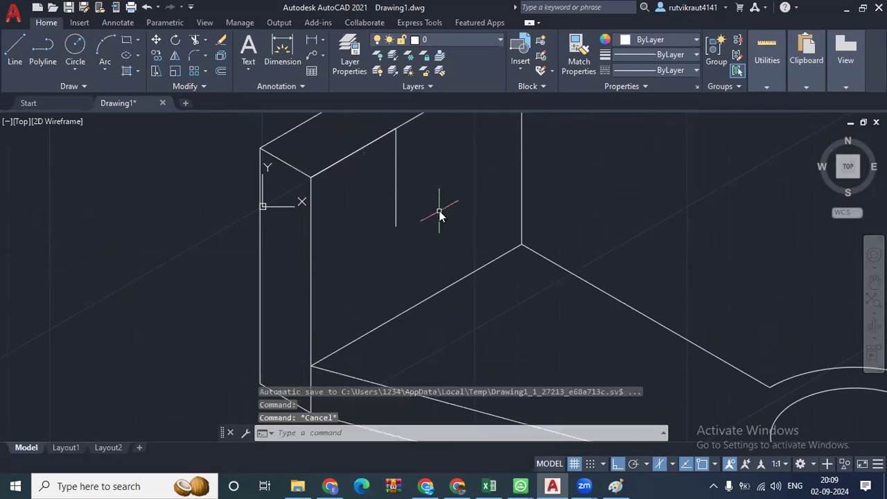
# Draw an isocircle of radius 9 in the right isoplane, centred on the construction line's lower end, checking the diameter in the reference PDF
pyautogui.write('E')
pyautogui.press('Return')
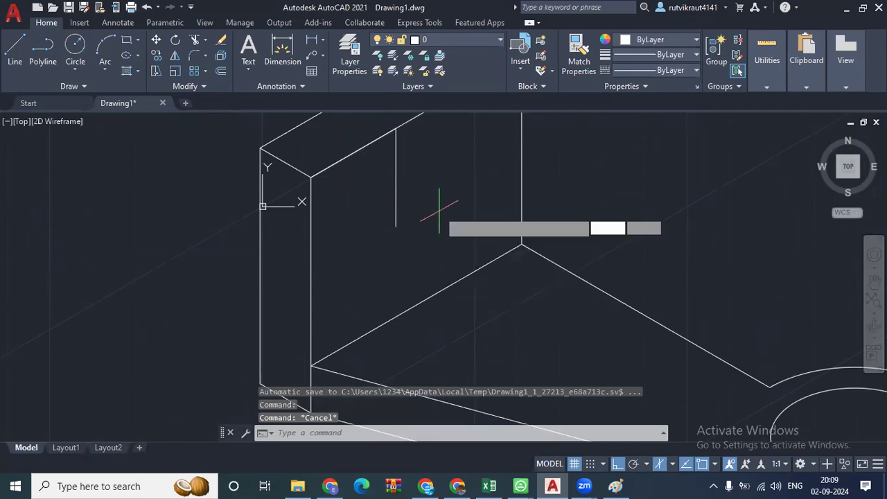
pyautogui.write('I')
pyautogui.press('Return')
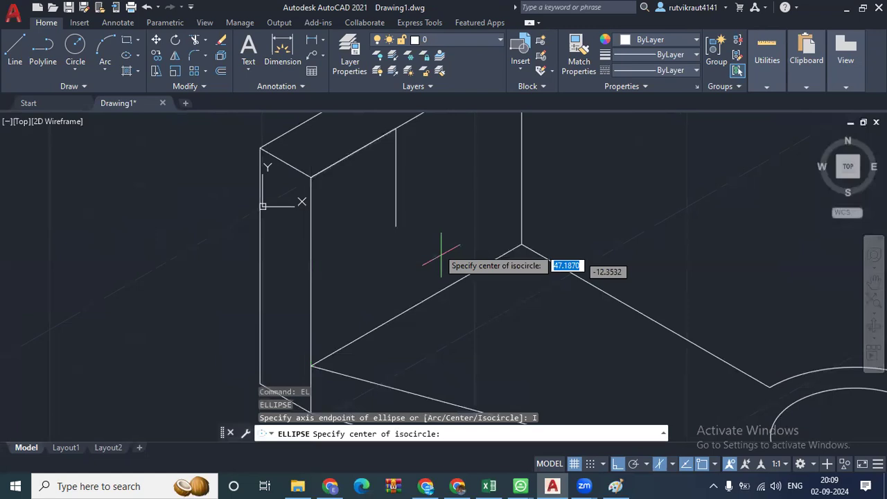
pyautogui.click(396, 226)
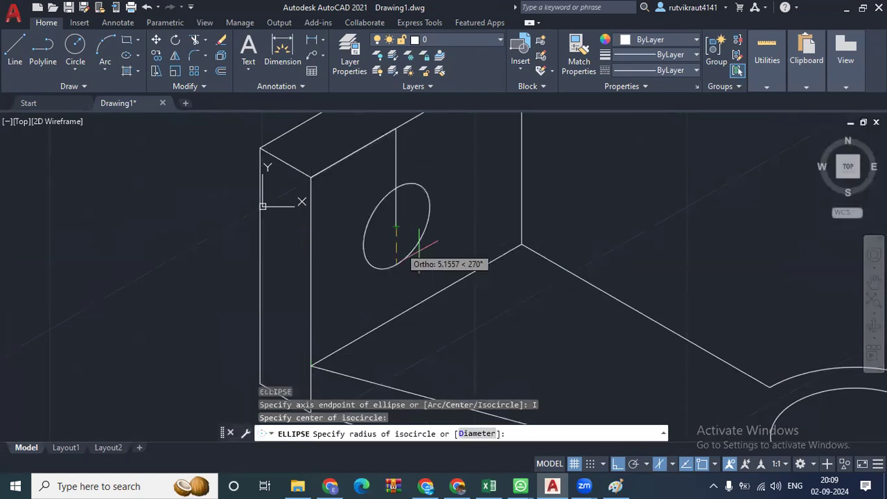
pyautogui.press('F5')
pyautogui.press('F5')
pyautogui.press('F5')
pyautogui.press('F5')
pyautogui.press('F5')
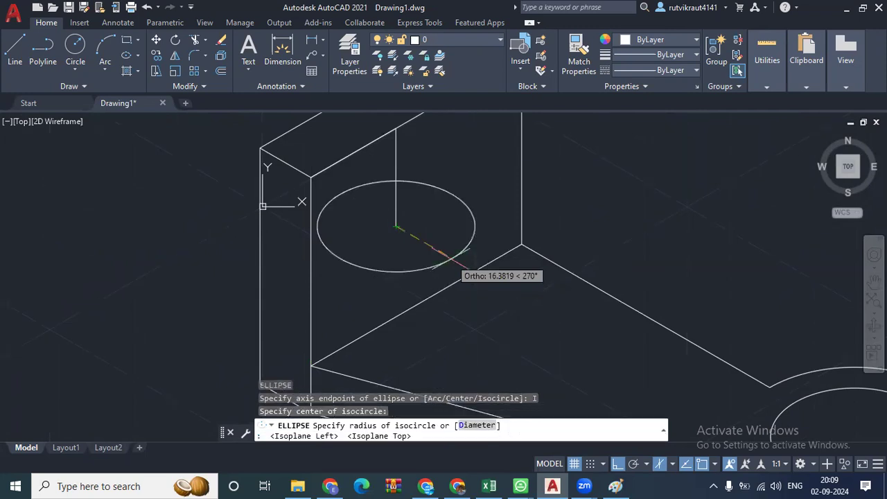
pyautogui.press('F5')
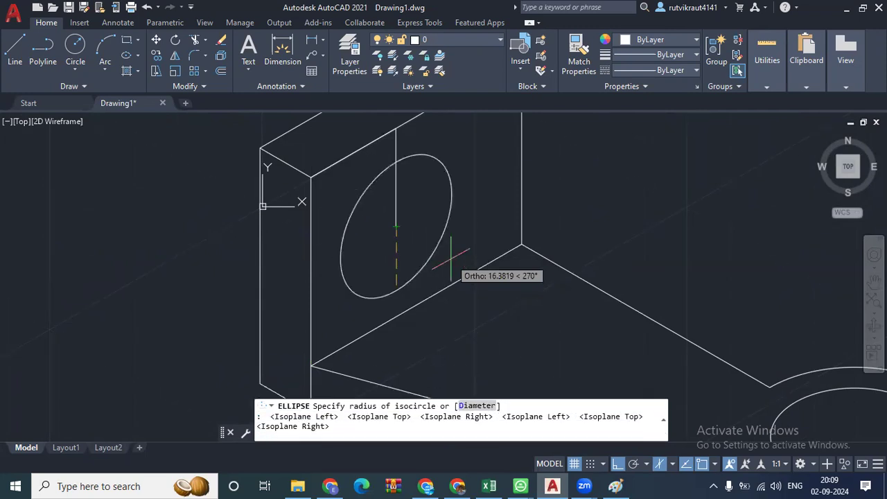
pyautogui.click(457, 485)
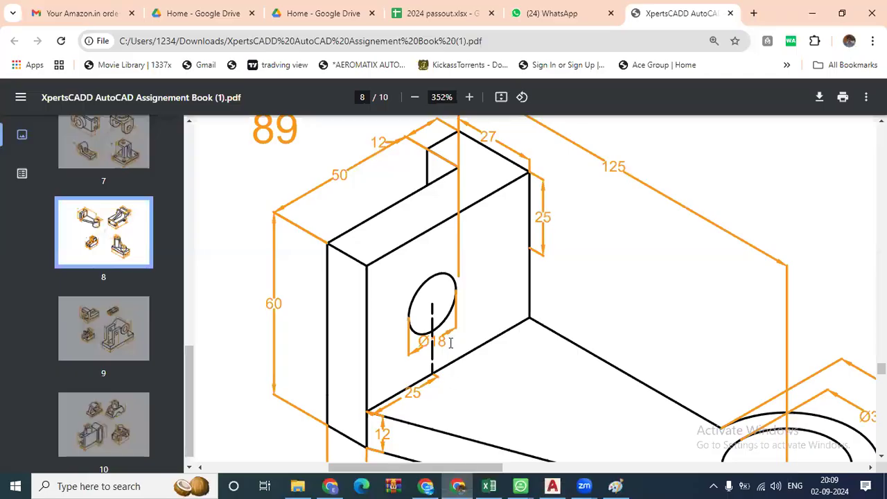
pyautogui.click(462, 481)
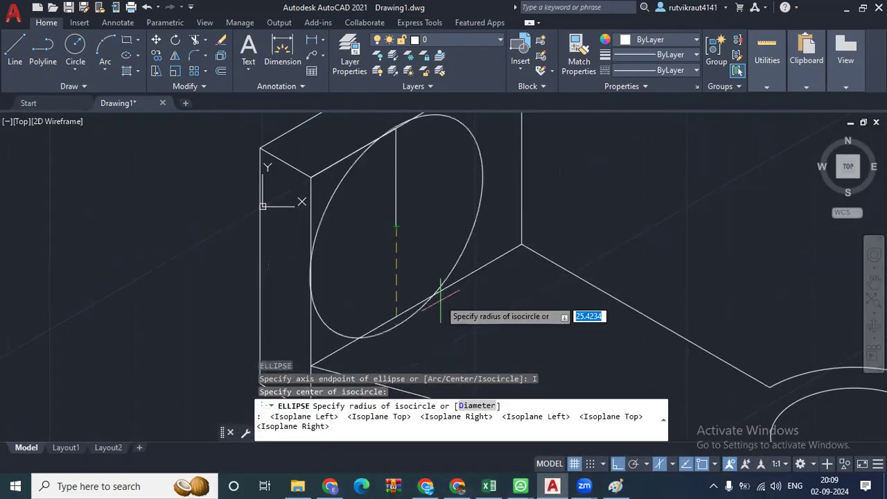
pyautogui.write('9')
pyautogui.press('Return')
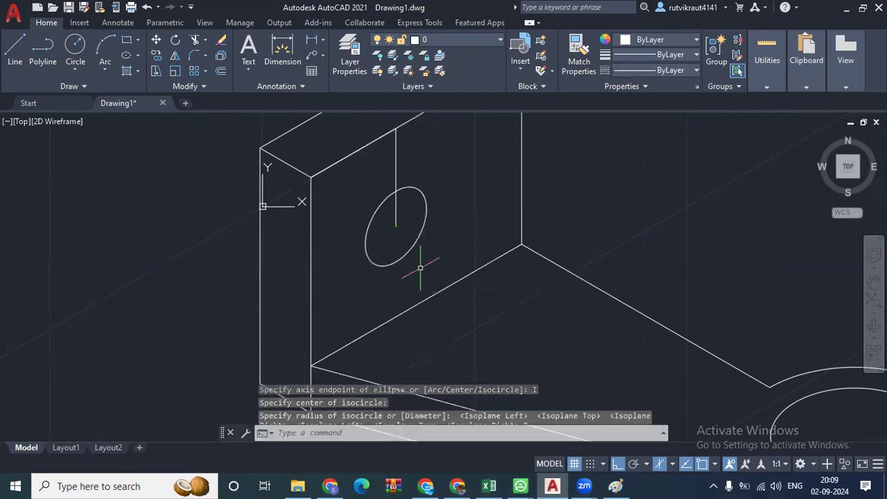
# Erase the vertical construction line running from the plate's upper edge to the hole's centre
pyautogui.scroll(-4, 419, 270)
pyautogui.scroll(5, 466, 232)
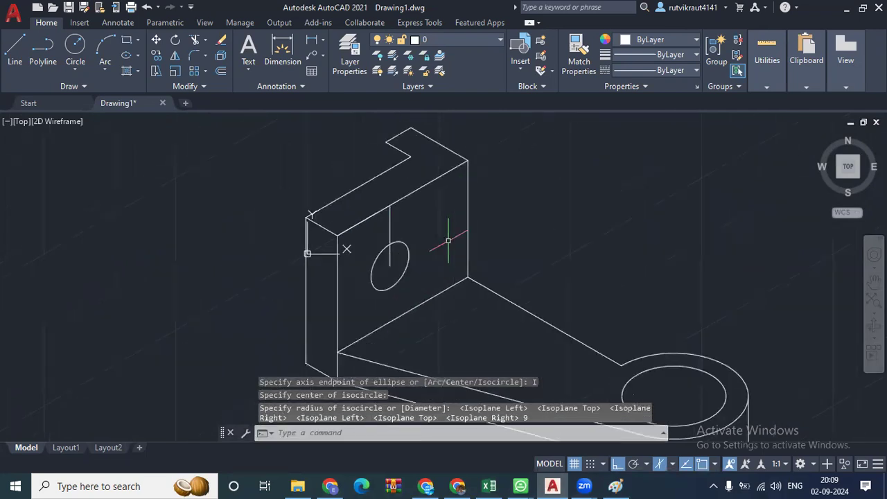
pyautogui.click(358, 205)
pyautogui.click(362, 201)
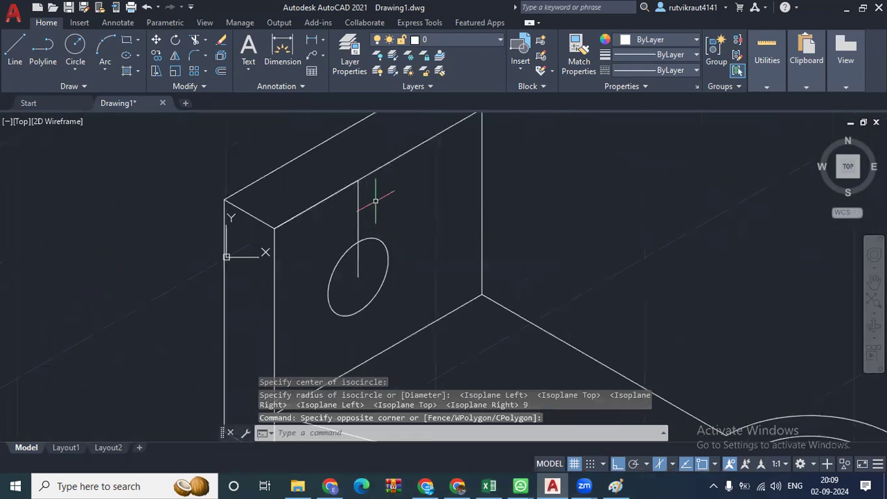
pyautogui.press('Delete')
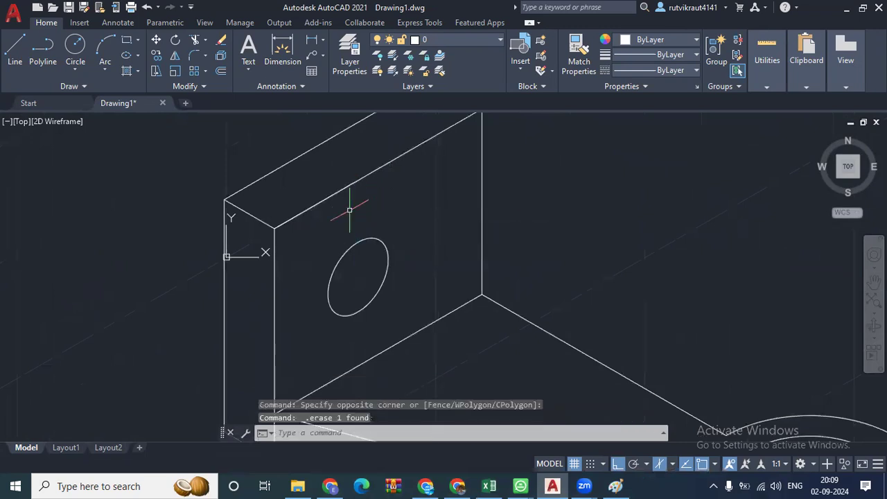
# Draw a vertical line down from the outer corner of the notch at the plate's rear, crossing the rear upper edge
pyautogui.scroll(5, 349, 210)
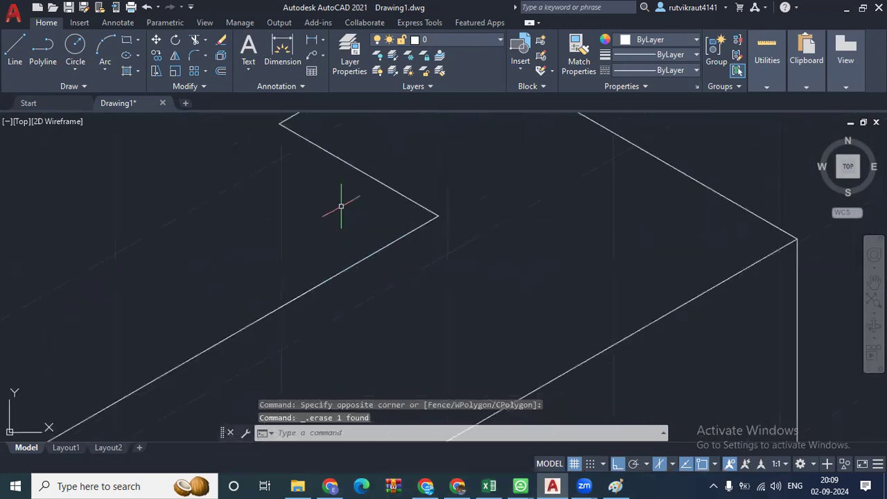
pyautogui.write('L')
pyautogui.press('Return')
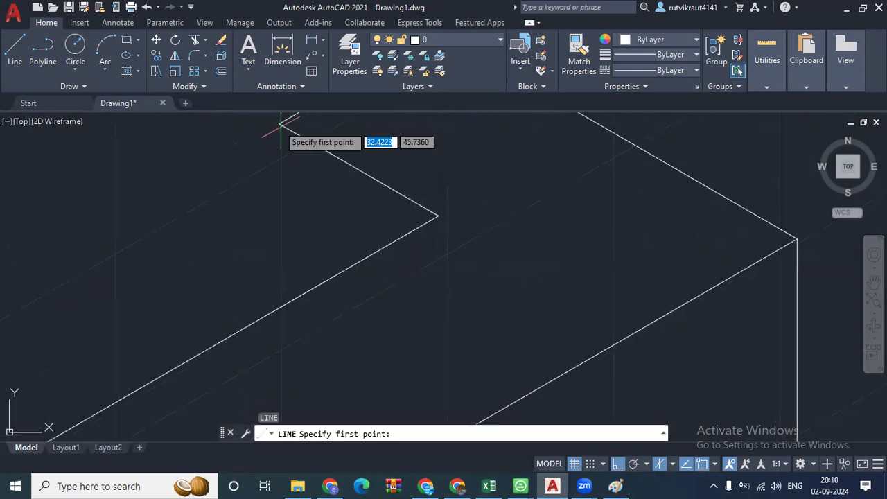
pyautogui.click(280, 125)
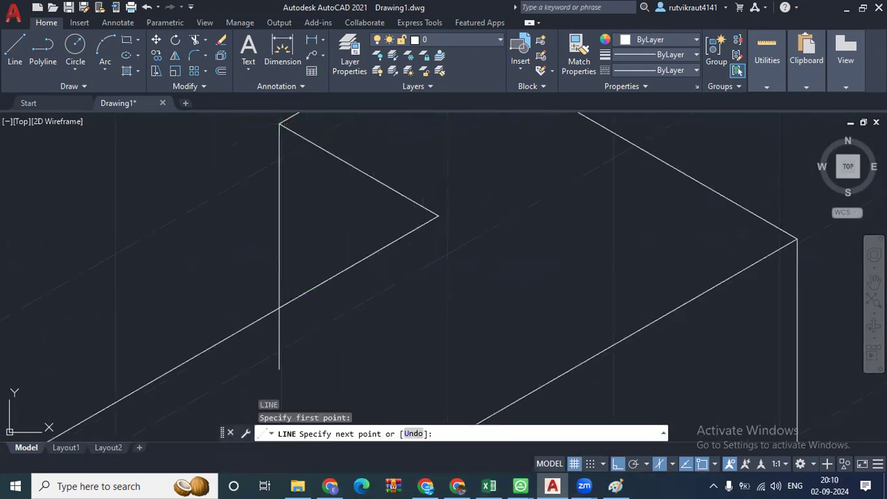
pyautogui.press('Escape')
# Trim the part of the notch's vertical line that extends below the plate's rear upper edge
pyautogui.scroll(-4, 434, 273)
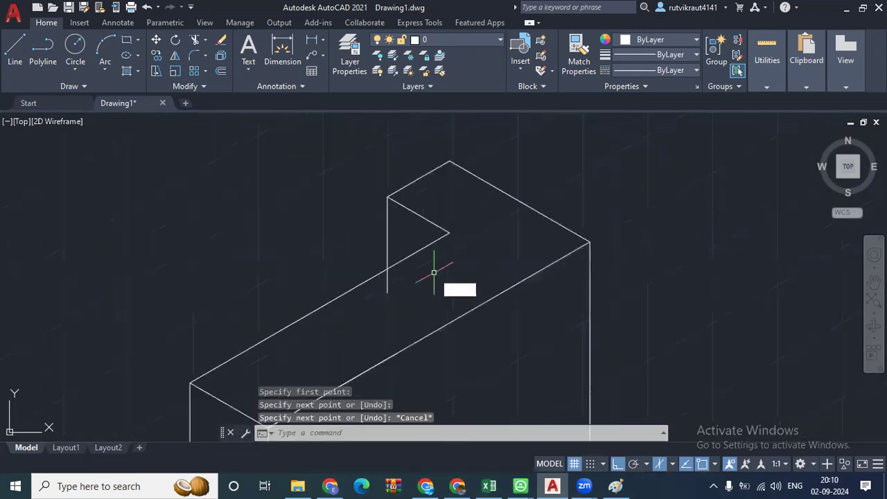
pyautogui.write('tr')
pyautogui.press('Return')
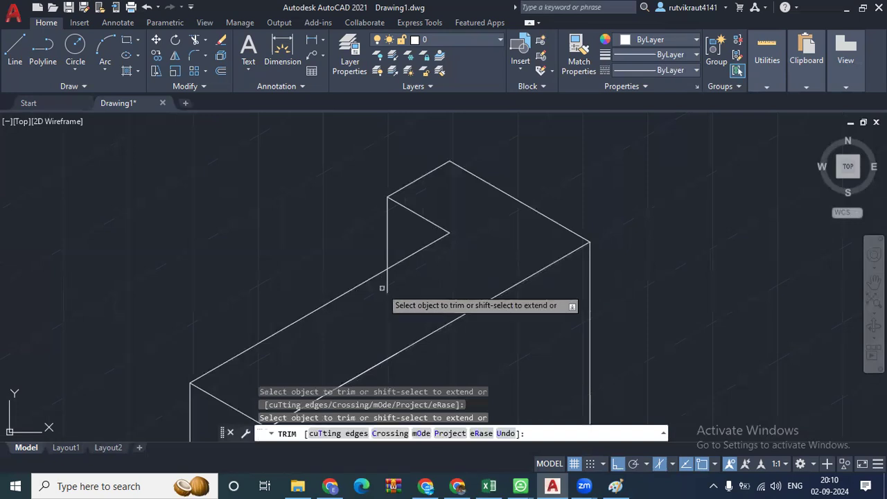
pyautogui.click(381, 288)
pyautogui.press('Return')
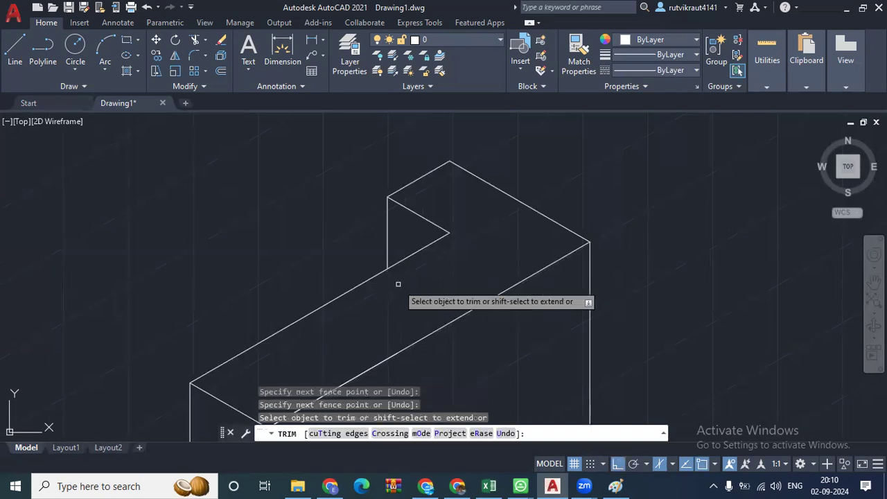
pyautogui.scroll(-5, 485, 255)
pyautogui.scroll(4, 485, 255)
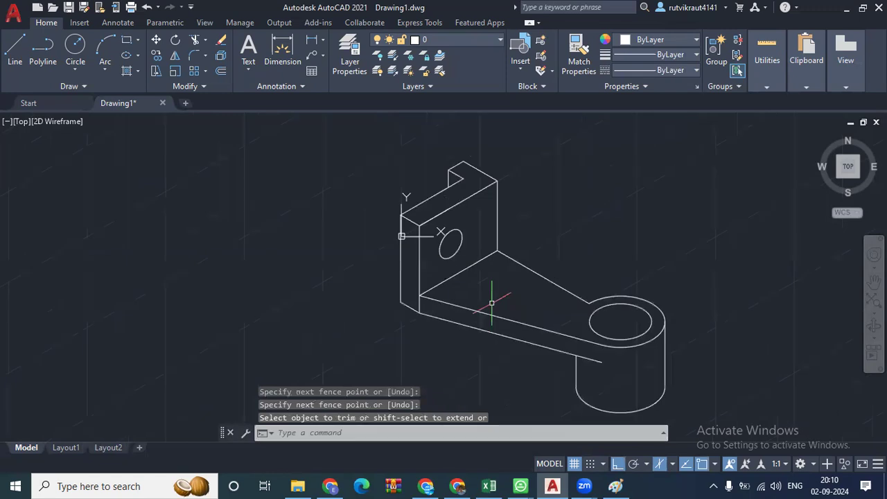
pyautogui.press('Escape')
pyautogui.press('Escape')
pyautogui.press('Escape')
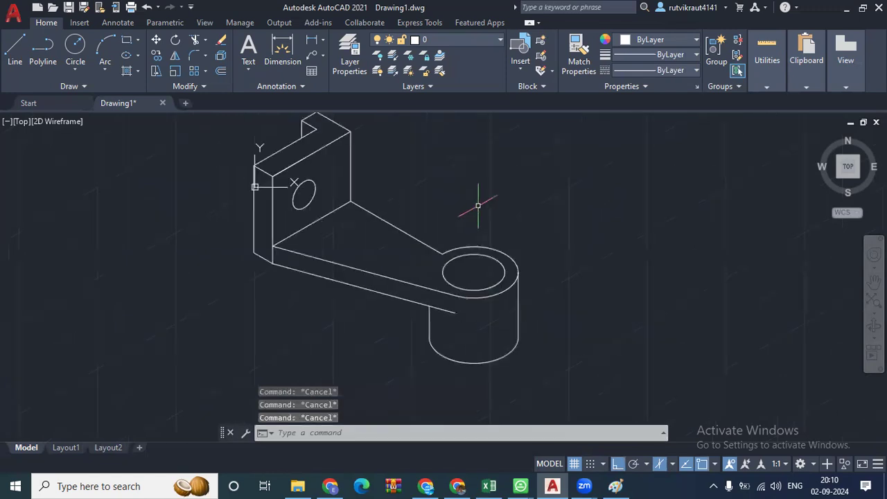
# Add an aligned dimension to the short upper edge at the upright plate's notched end, placed outside the plate
pyautogui.scroll(-2, 387, 186)
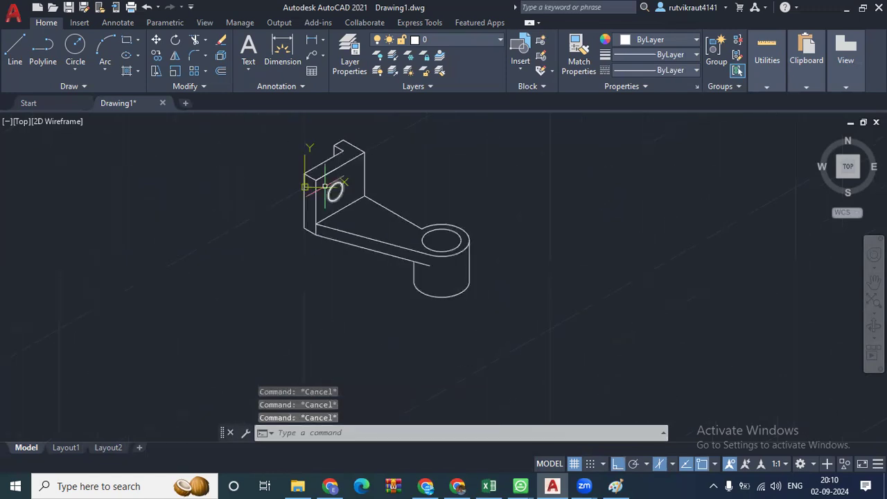
pyautogui.scroll(4, 370, 158)
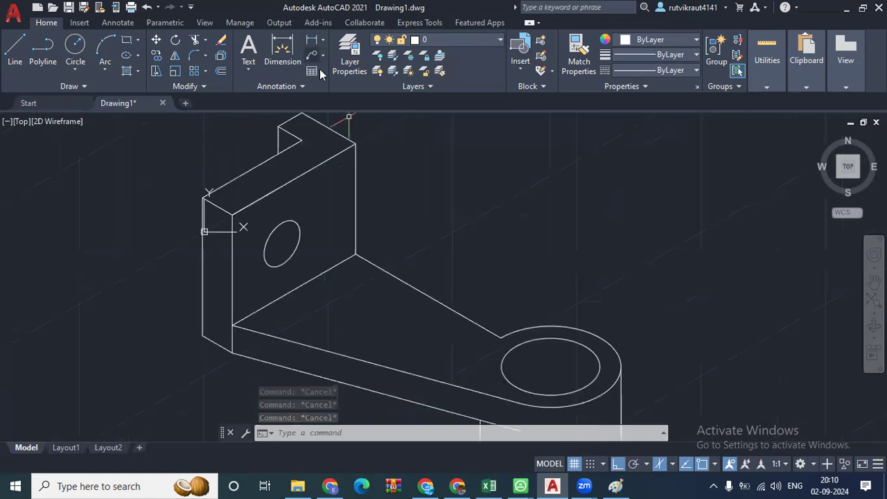
pyautogui.scroll(-3, 522, 276)
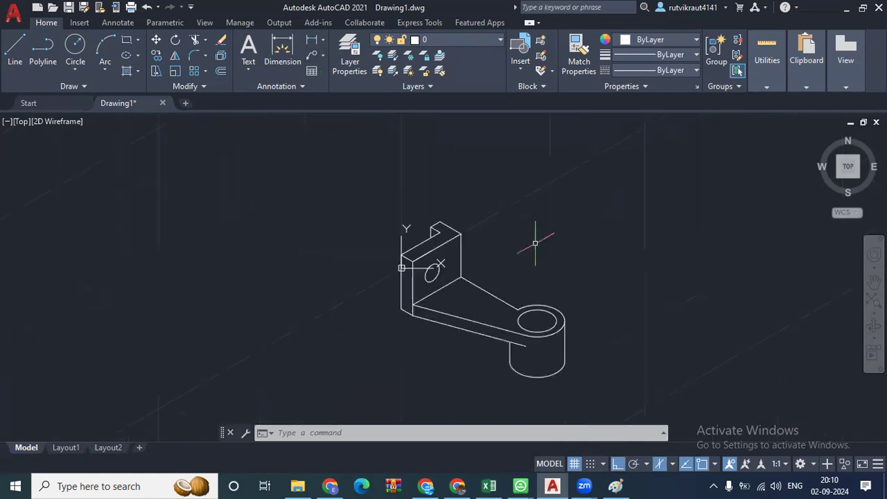
pyautogui.scroll(2, 535, 243)
pyautogui.moveTo(557, 278); pyautogui.dragTo(501, 240, button='middle')
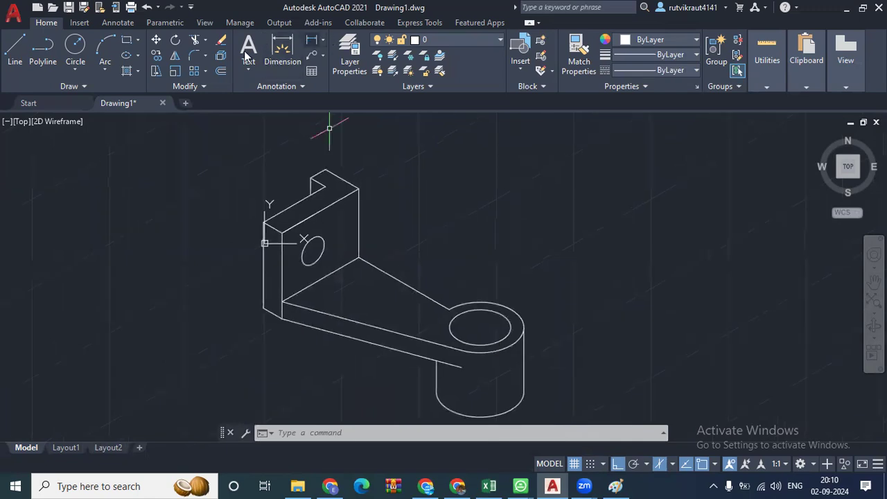
pyautogui.click(322, 41)
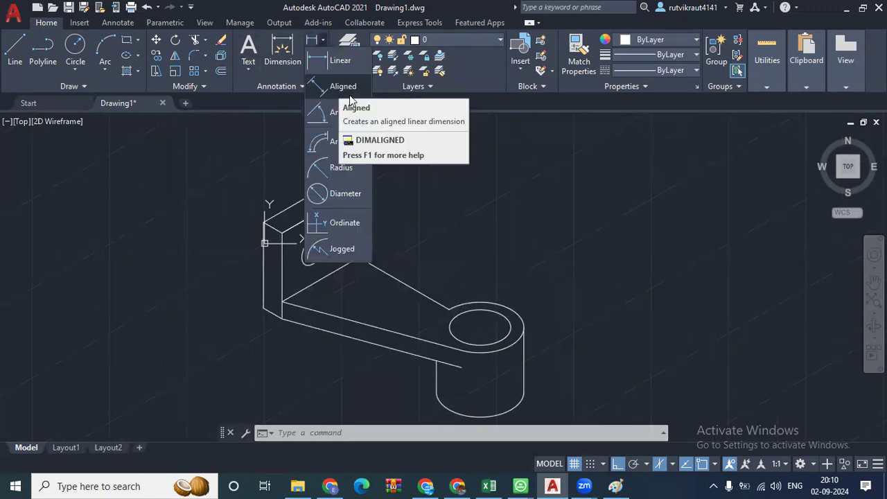
pyautogui.click(339, 86)
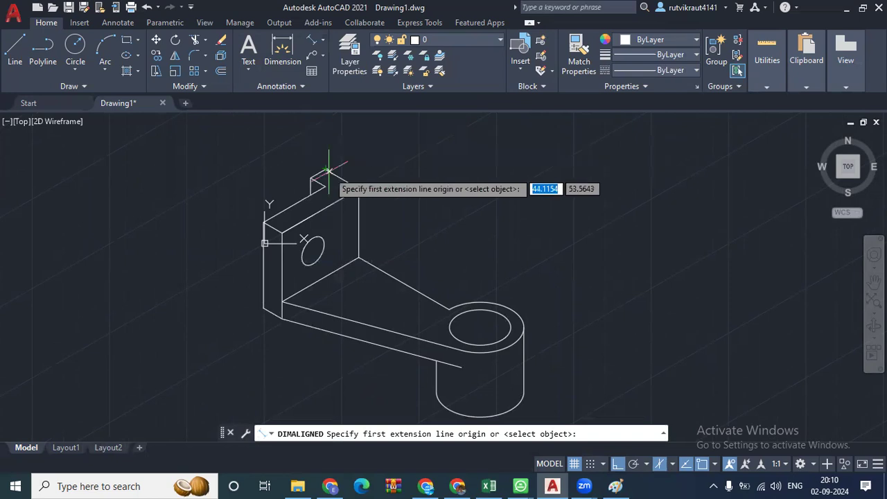
pyautogui.scroll(1, 329, 169)
pyautogui.scroll(3, 323, 169)
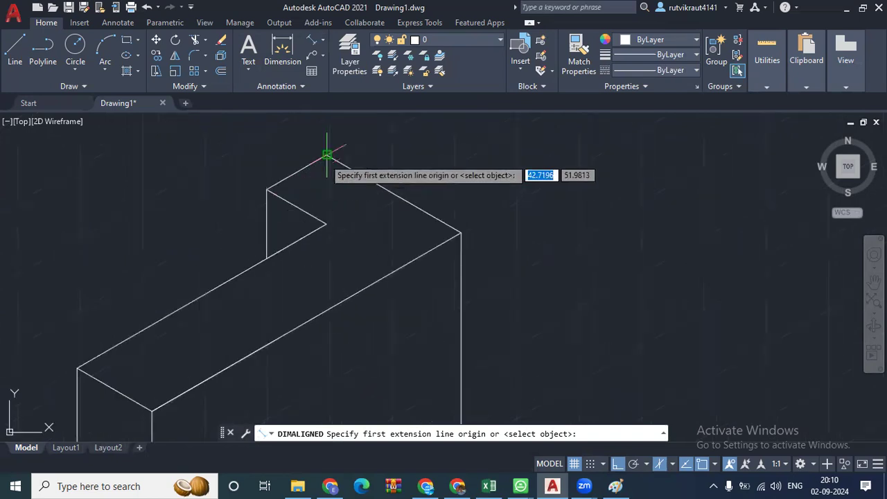
pyautogui.click(326, 156)
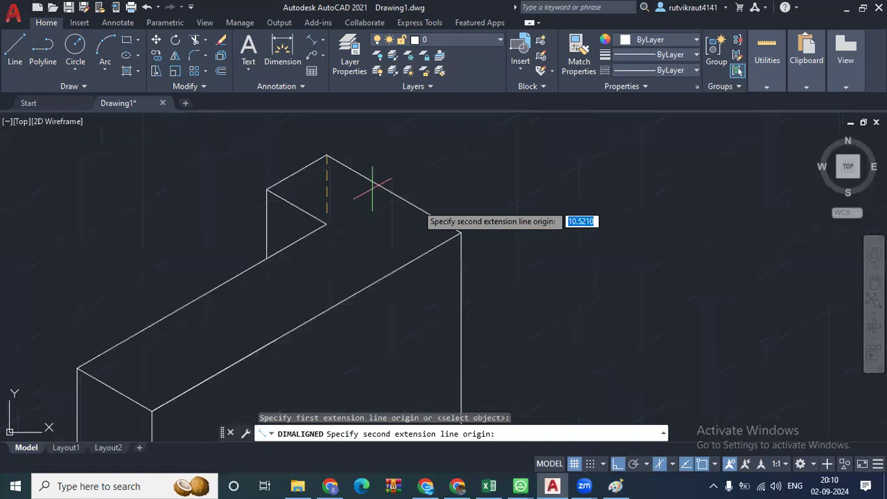
pyautogui.click(461, 232)
pyautogui.click(437, 147)
pyautogui.moveTo(434, 181); pyautogui.dragTo(449, 206, button='middle')
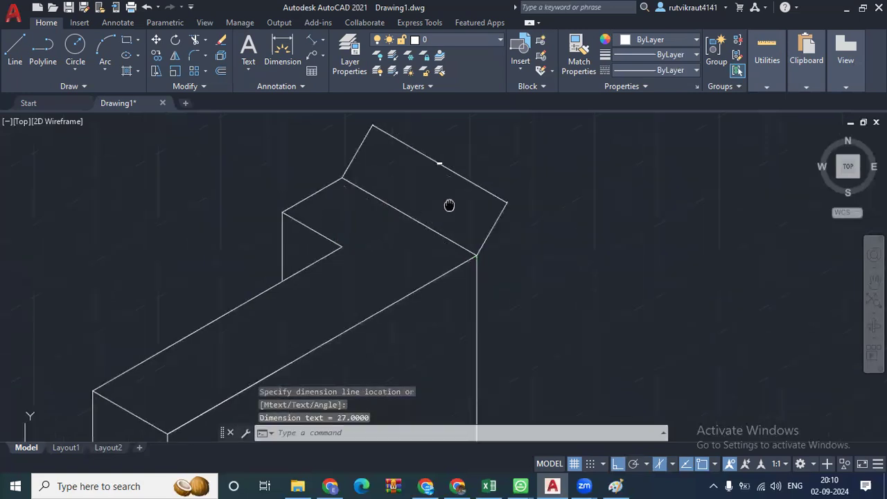
pyautogui.scroll(-2, 449, 205)
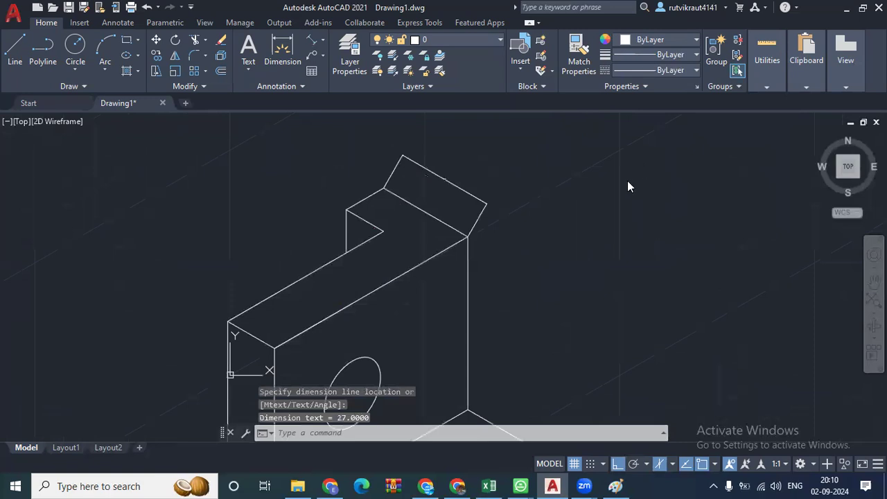
# Set the current object colour to red and recolour the aligned dimension at the plate's notched end red
pyautogui.click(659, 39)
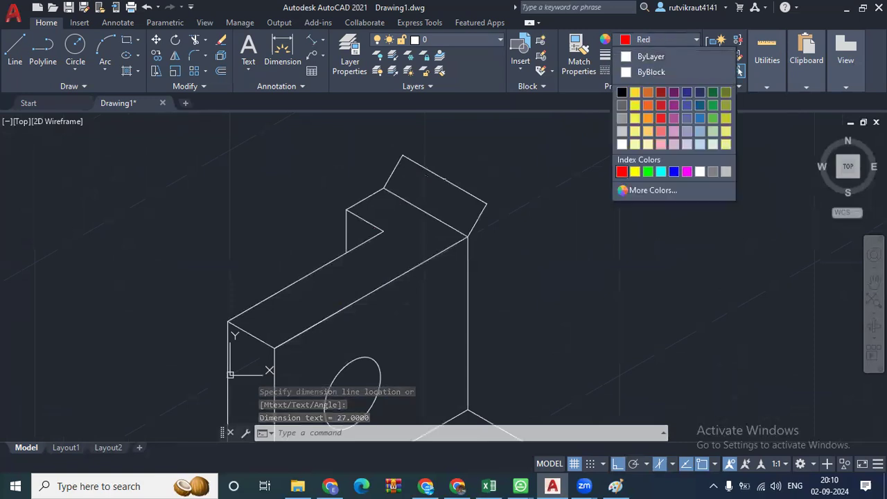
pyautogui.click(621, 171)
pyautogui.moveTo(478, 192); pyautogui.dragTo(499, 185, button='middle')
pyautogui.click(504, 183)
pyautogui.click(485, 192)
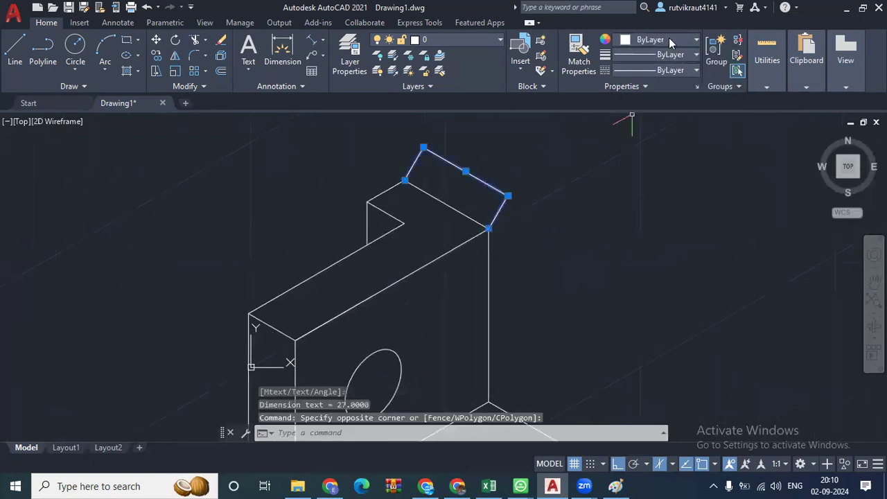
pyautogui.click(669, 42)
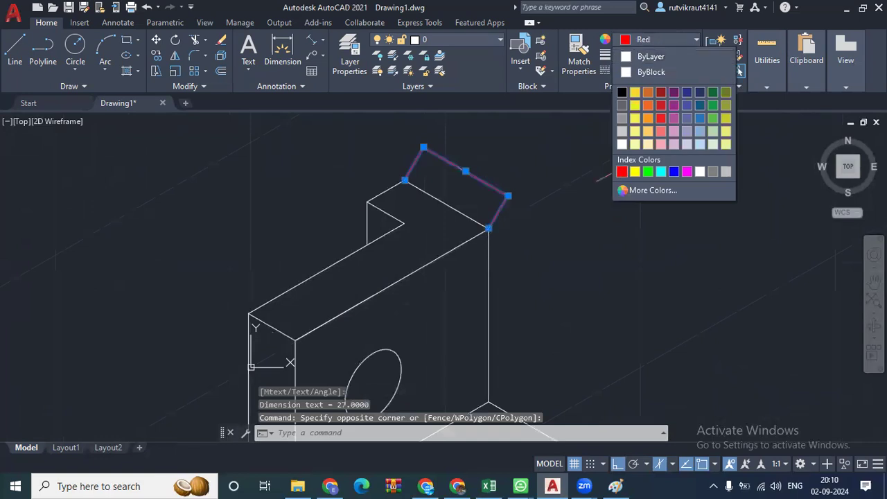
pyautogui.click(621, 171)
pyautogui.moveTo(576, 171); pyautogui.dragTo(607, 167, button='middle')
pyautogui.press('Escape')
pyautogui.press('Escape')
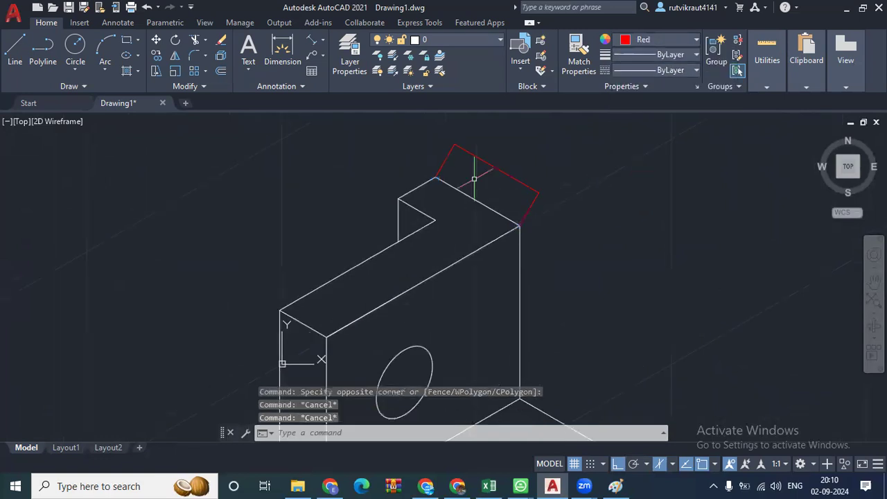
# Switch to Paint, brush a large green letter D followed by an Enter arrow above the sketches, and return to AutoCAD
pyautogui.click(615, 486)
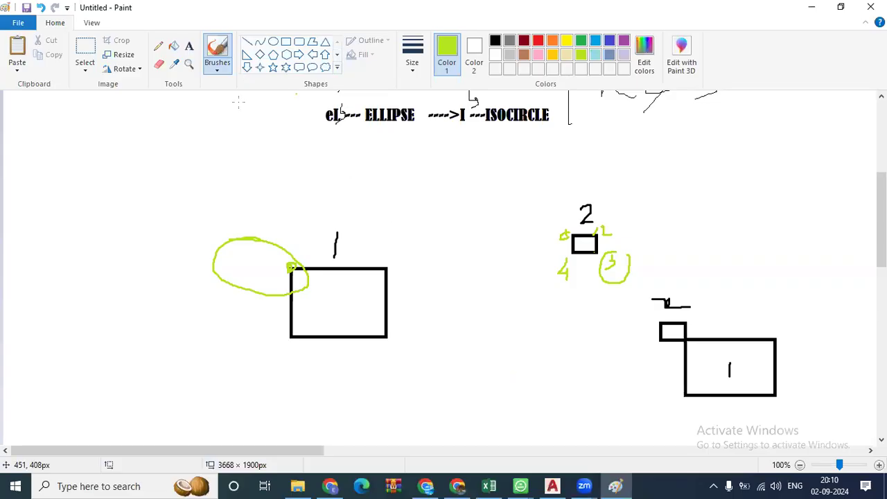
pyautogui.click(216, 68)
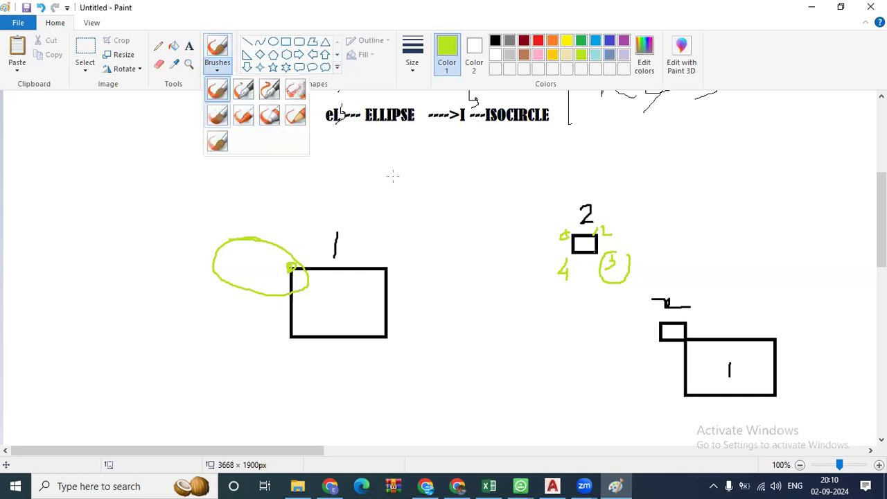
pyautogui.moveTo(392, 177); pyautogui.dragTo(390, 216)
pyautogui.moveTo(359, 175); pyautogui.dragTo(385, 224)
pyautogui.moveTo(464, 162)
pyautogui.mouseDown()
pyautogui.moveTo(463, 201)
pyautogui.moveTo(512, 206)
pyautogui.mouseUp()
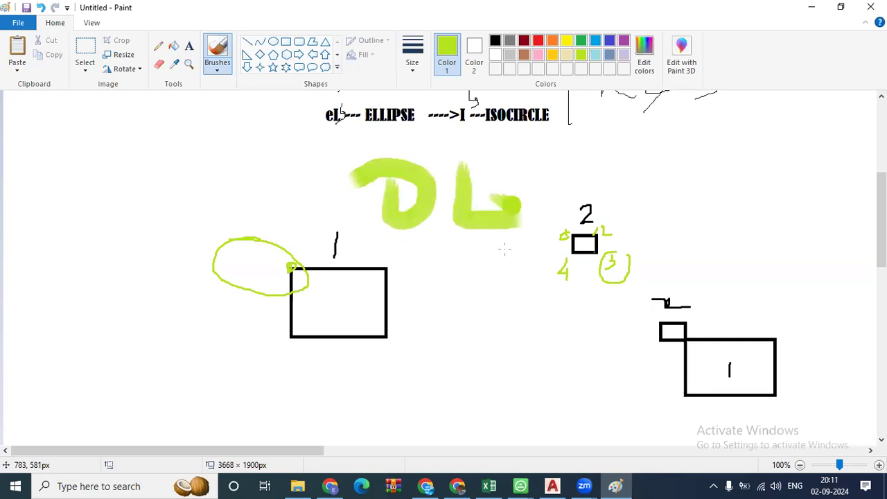
pyautogui.moveTo(505, 251); pyautogui.dragTo(524, 220)
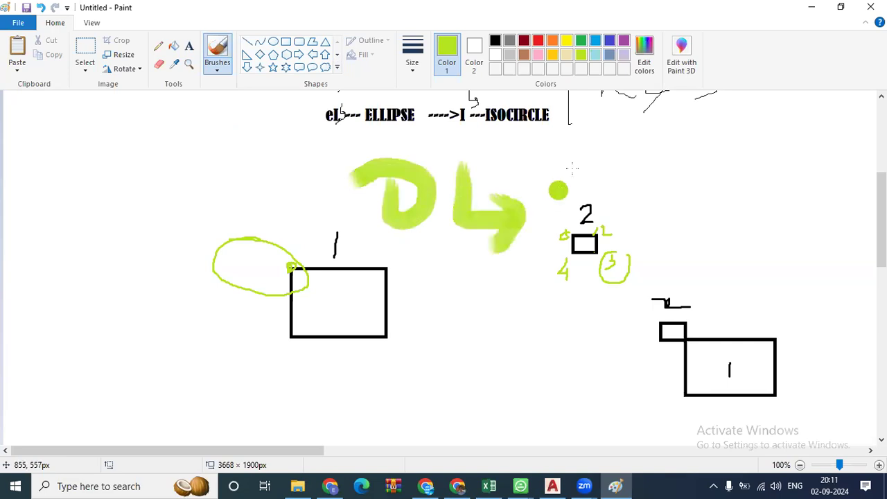
pyautogui.click(811, 8)
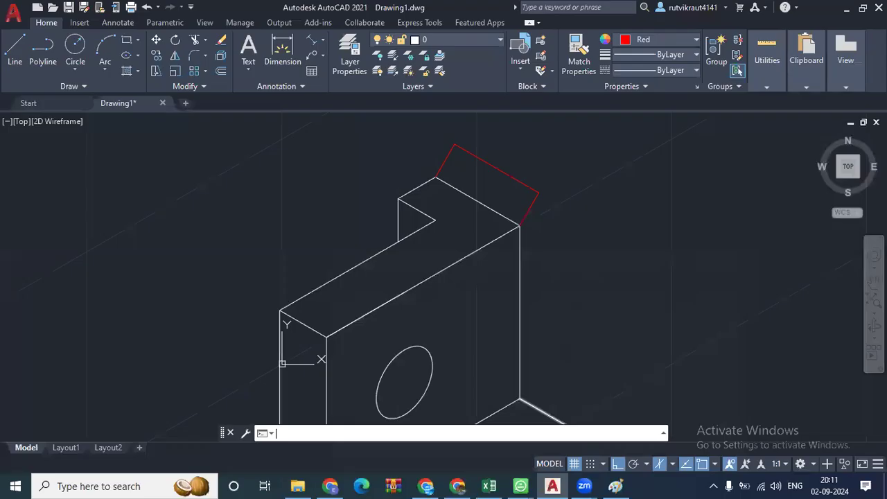
# Modify the Standard dimension style with a text height of 4 and an arrow size of 4
pyautogui.moveTo(537, 283); pyautogui.dragTo(505, 267, button='middle')
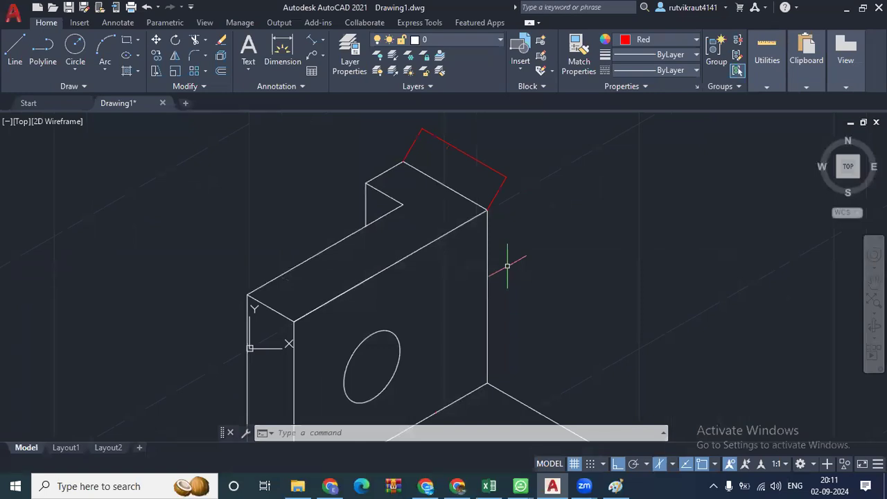
pyautogui.write('D')
pyautogui.press('Return')
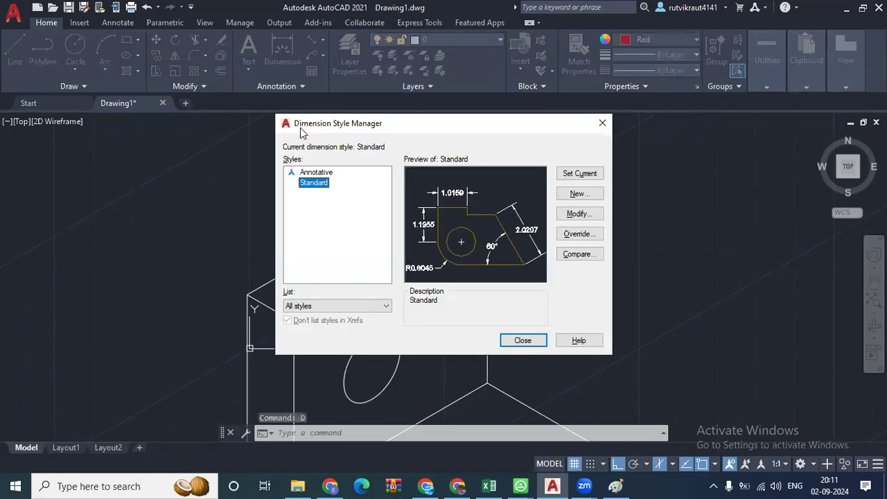
pyautogui.click(587, 214)
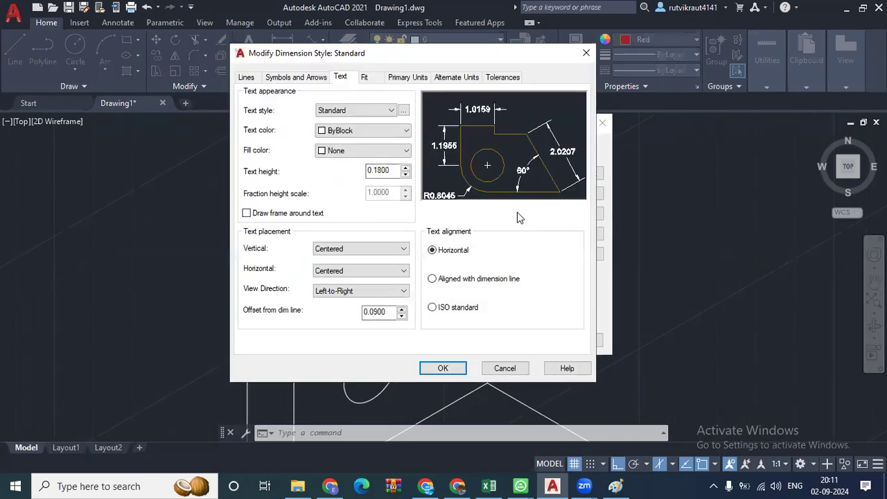
pyautogui.click(340, 76)
pyautogui.moveTo(395, 171); pyautogui.dragTo(291, 172)
pyautogui.write('4')
pyautogui.click(305, 78)
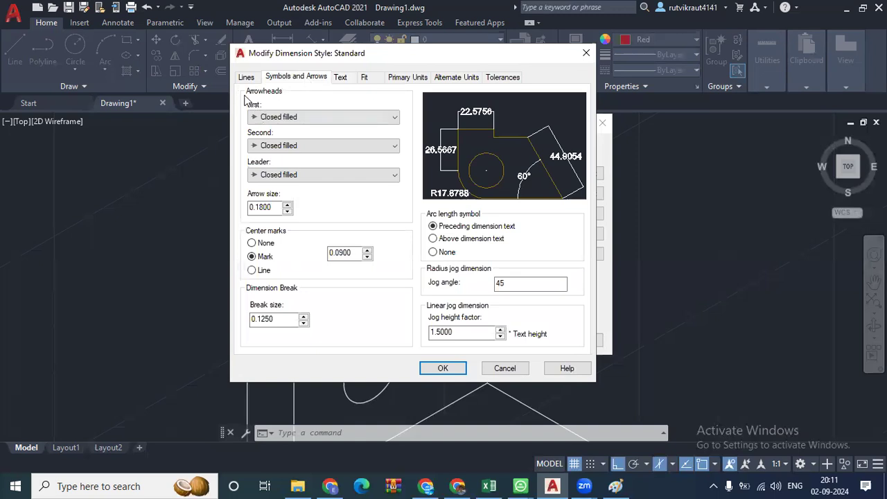
pyautogui.doubleClick(262, 207)
pyautogui.write('4')
pyautogui.click(443, 368)
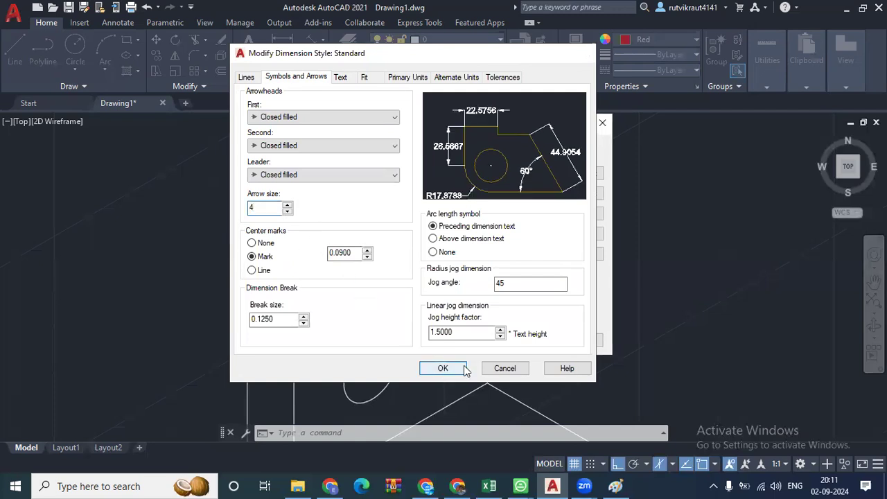
pyautogui.click(522, 340)
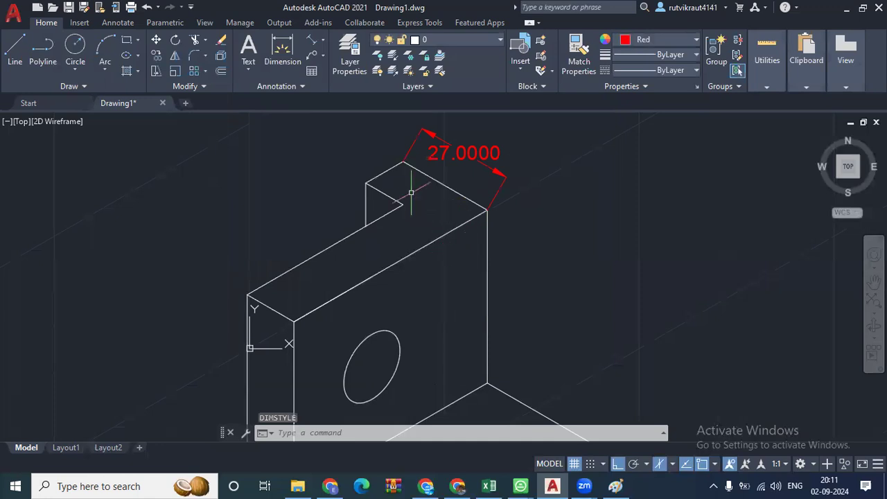
# Add an aligned dimension along the plate's rear upper edge, from its outer corner to the notch's inner corner
pyautogui.click(323, 40)
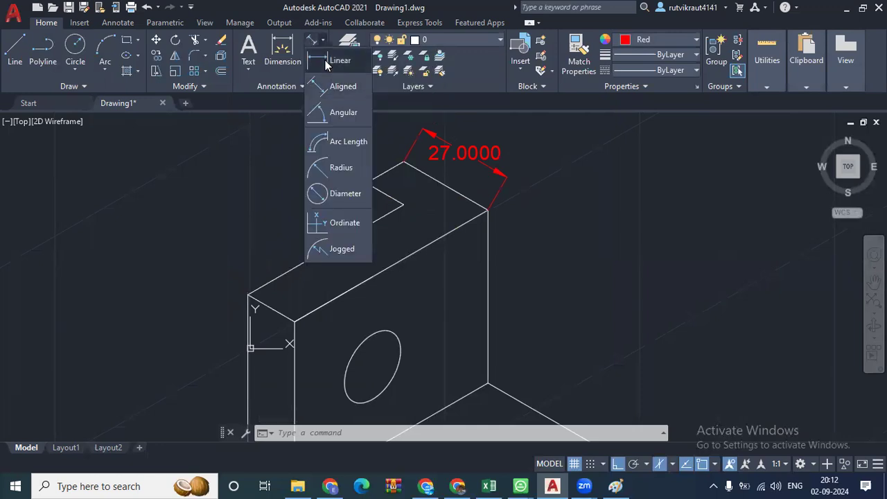
pyautogui.click(326, 86)
pyautogui.moveTo(291, 195); pyautogui.dragTo(393, 167, button='middle')
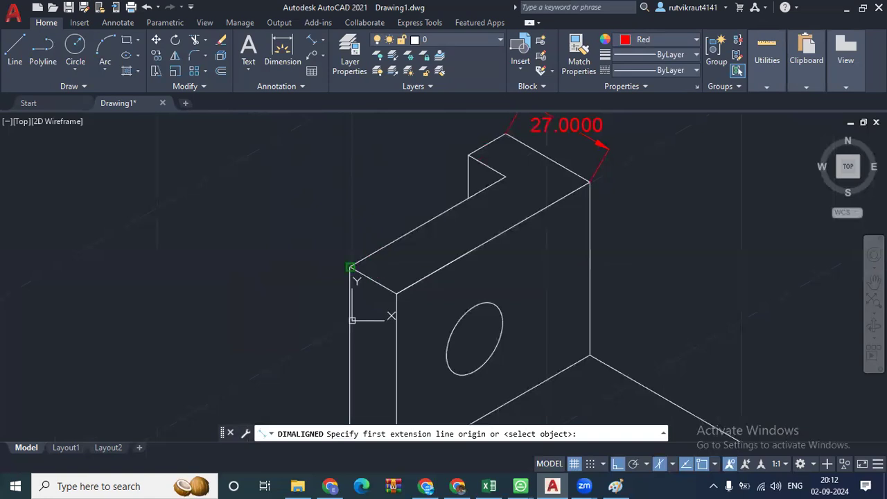
pyautogui.click(351, 268)
pyautogui.click(504, 177)
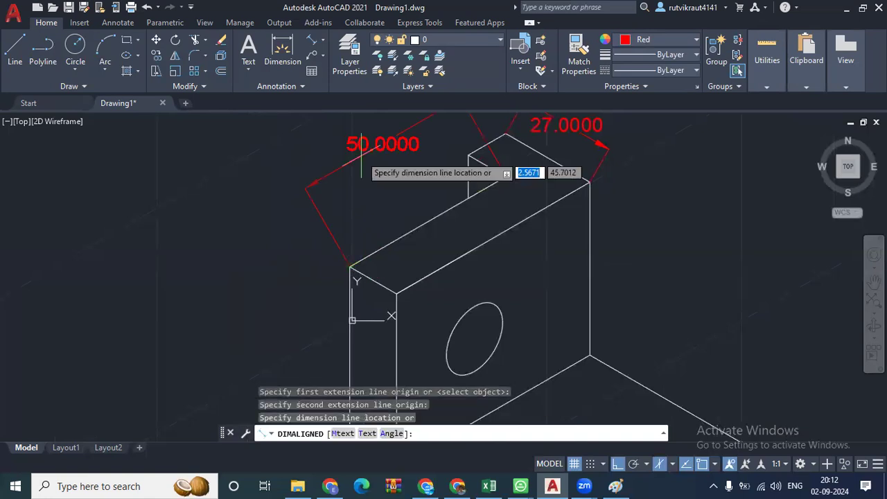
pyautogui.click(361, 161)
pyautogui.moveTo(361, 161); pyautogui.dragTo(371, 141, button='middle')
pyautogui.press('Return')
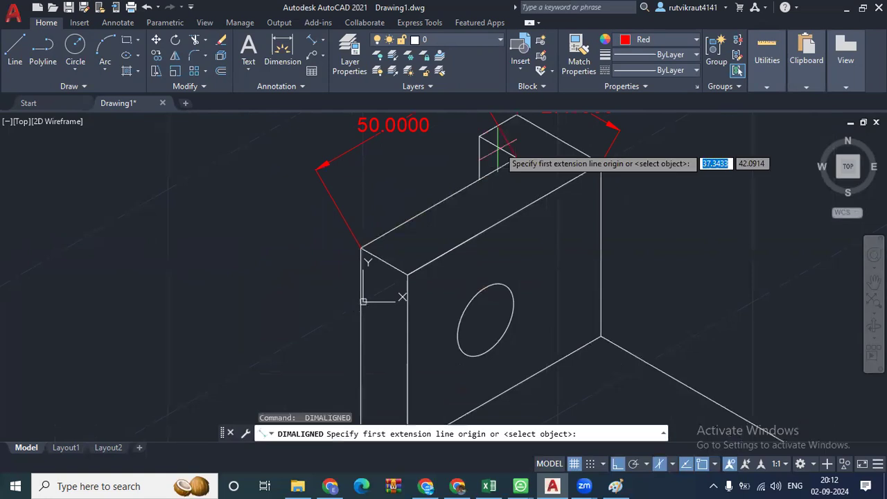
pyautogui.click(514, 160)
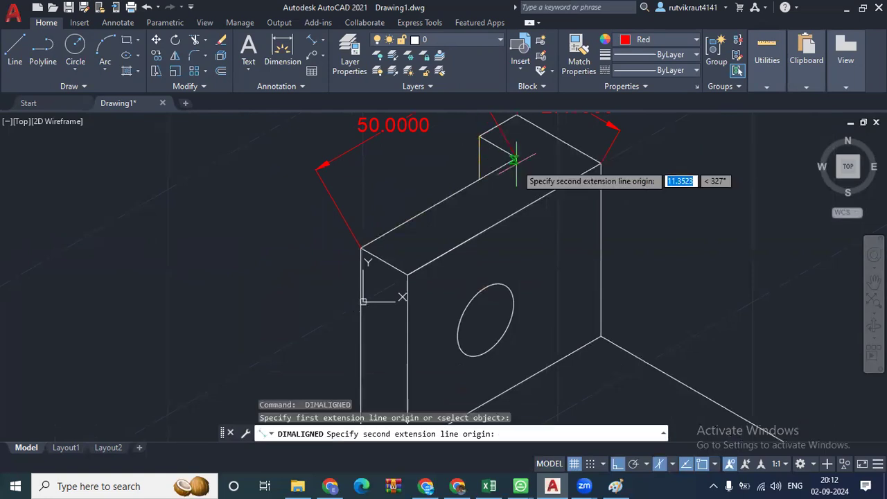
pyautogui.click(515, 158)
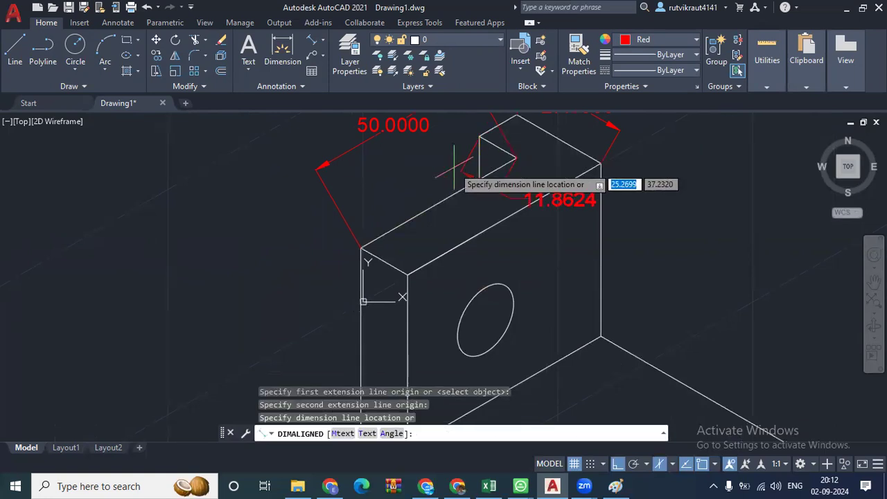
pyautogui.press('Escape')
# Add an aligned dimension along the notch's short upper edge, from its outer corner to its inner corner, placed beside the notch
pyautogui.scroll(5, 419, 251)
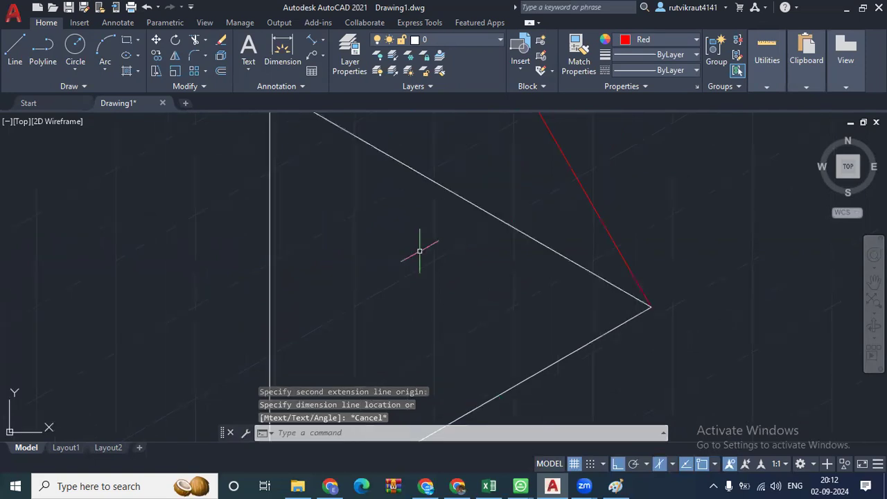
pyautogui.scroll(4, 298, 160)
pyautogui.moveTo(298, 160)
pyautogui.mouseDown(button='middle')
pyautogui.moveTo(278, 313)
pyautogui.moveTo(339, 355)
pyautogui.mouseUp(button='middle')
pyautogui.press('Return')
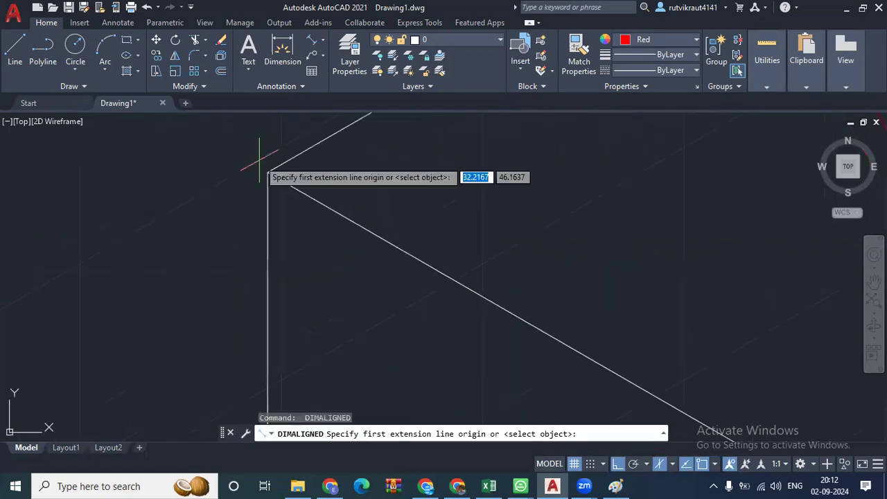
pyautogui.click(268, 172)
pyautogui.scroll(-4, 338, 219)
pyautogui.scroll(-2, 338, 219)
pyautogui.moveTo(435, 270); pyautogui.dragTo(328, 203, button='middle')
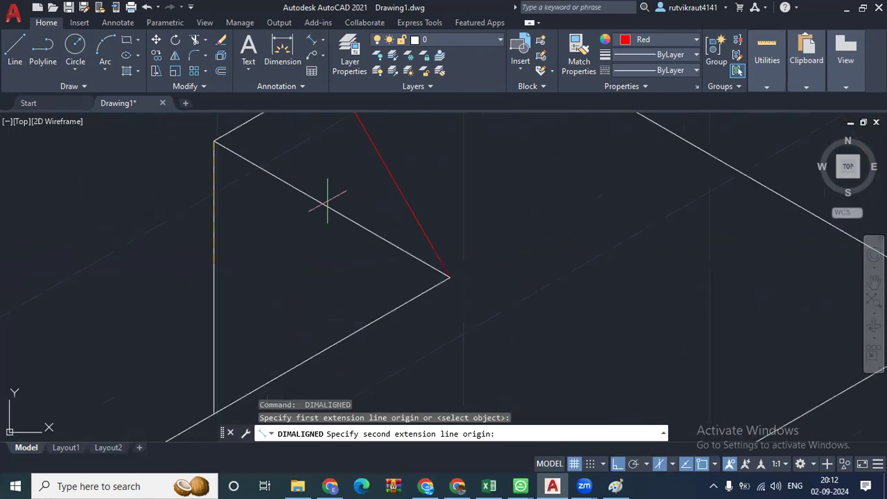
pyautogui.scroll(3, 478, 312)
pyautogui.scroll(3, 402, 225)
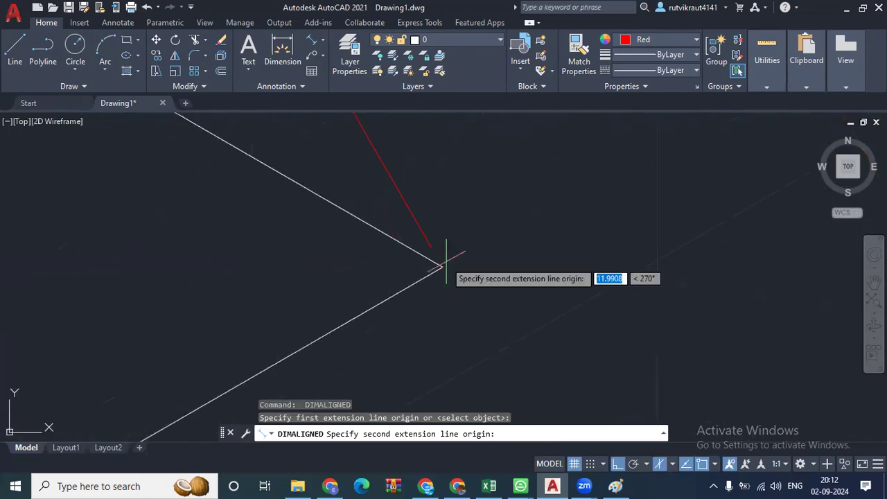
pyautogui.click(444, 265)
pyautogui.scroll(-4, 381, 246)
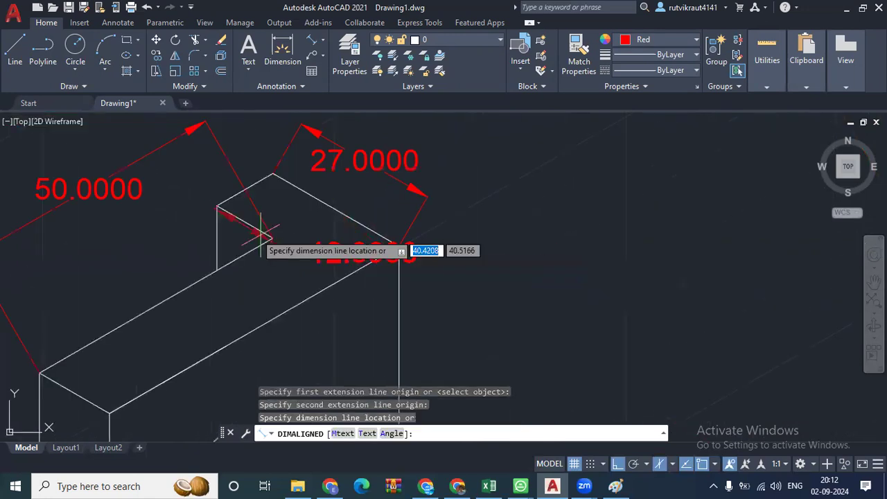
pyautogui.scroll(-1, 267, 237)
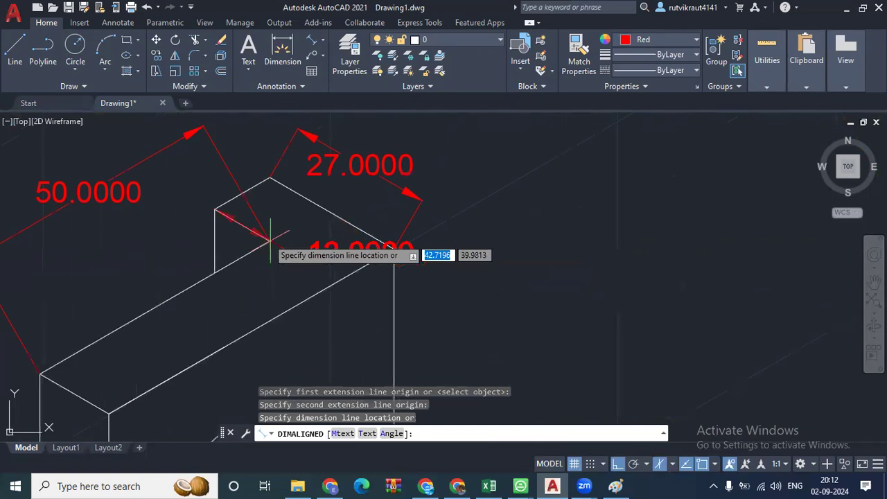
pyautogui.click(195, 244)
# Add an aligned dimension for the height of the upright plate's outer vertical edge, placed outside the plate
pyautogui.press('Return')
pyautogui.scroll(-3, 262, 275)
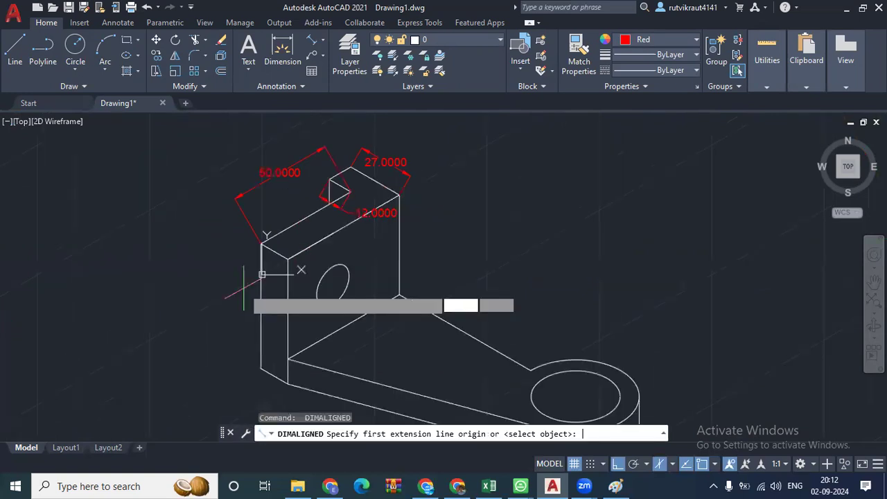
pyautogui.moveTo(262, 274); pyautogui.dragTo(305, 182, button='middle')
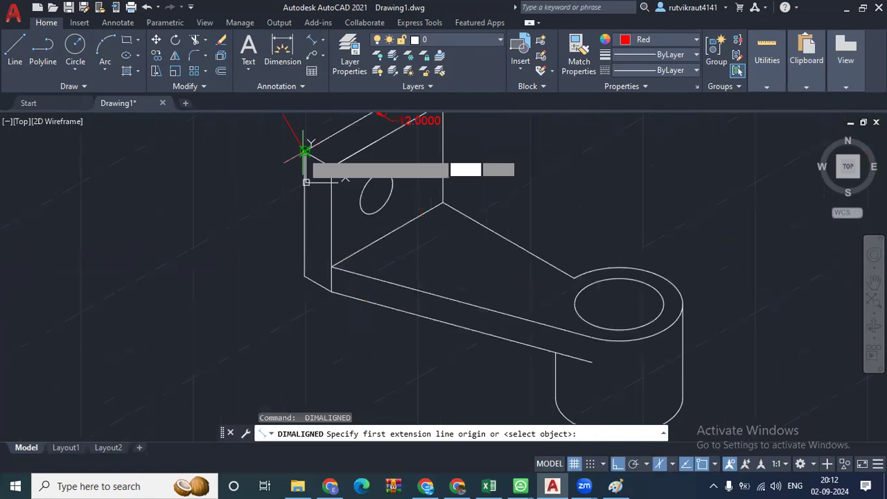
pyautogui.click(305, 152)
pyautogui.click(305, 276)
pyautogui.scroll(2, 305, 276)
pyautogui.moveTo(374, 277); pyautogui.dragTo(311, 228, button='middle')
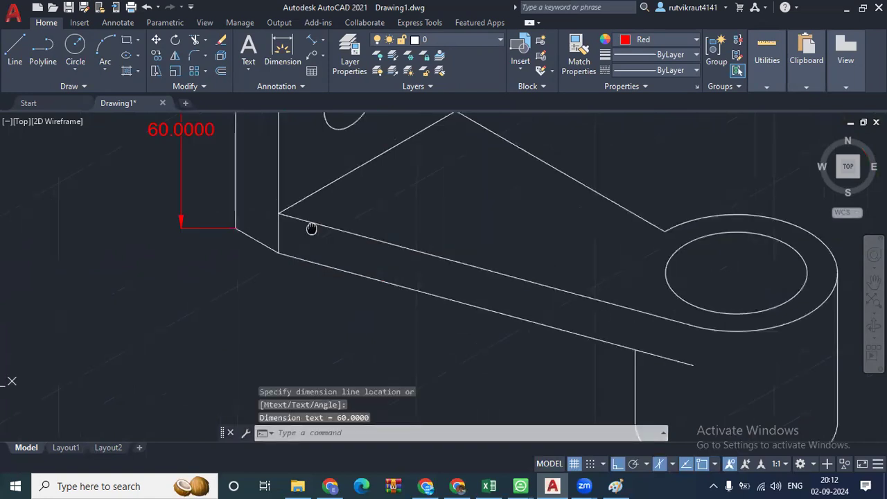
# Add an aligned dimension from the corner where the arm's rear edge meets the plate to the centre of the boss's hole
pyautogui.scroll(-4, 318, 251)
pyautogui.press('Return')
pyautogui.scroll(2, 318, 251)
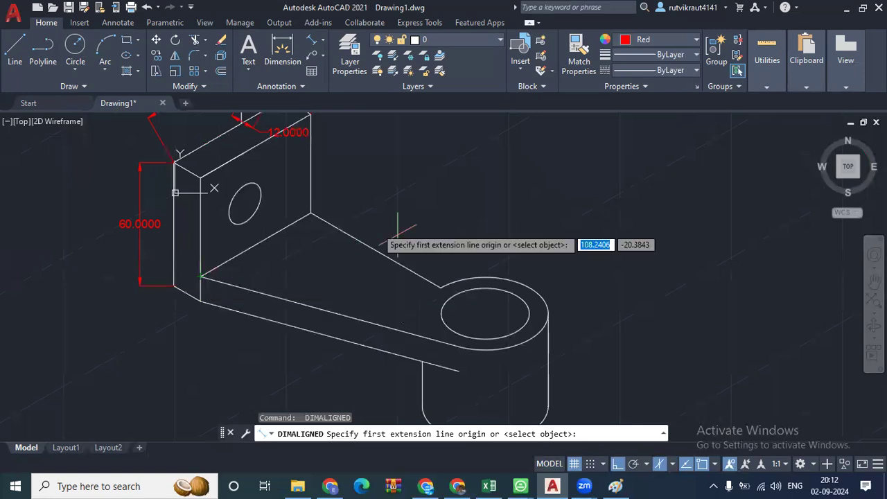
pyautogui.click(311, 213)
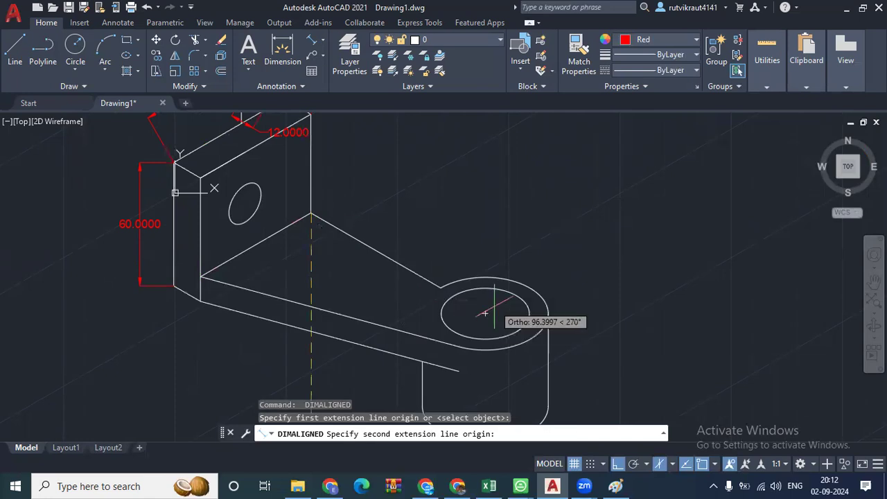
pyautogui.click(486, 313)
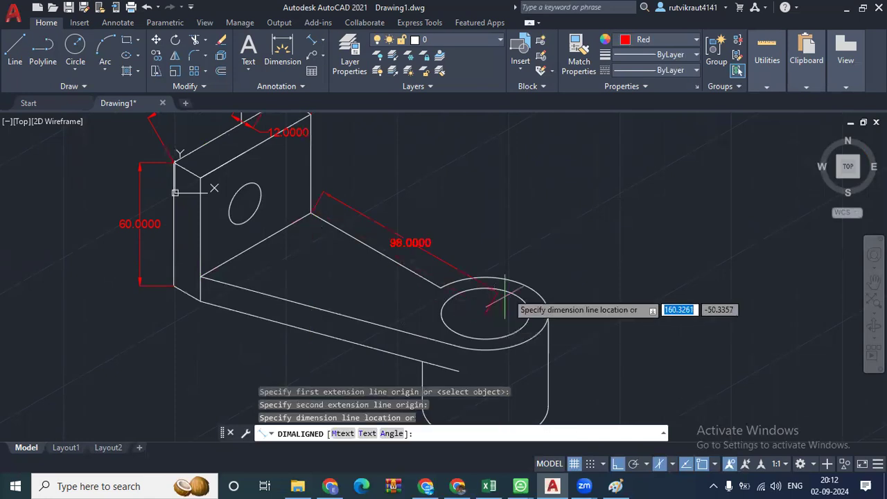
pyautogui.click(544, 253)
# Modify the Standard dimension style to use a linear dimension precision of 0.0
pyautogui.scroll(-2, 544, 252)
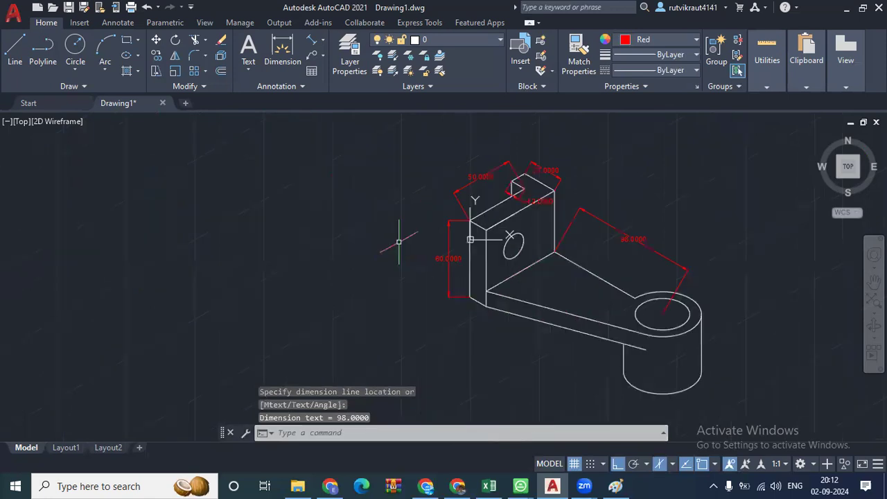
pyautogui.scroll(4, 398, 242)
pyautogui.scroll(-4, 336, 324)
pyautogui.moveTo(468, 311); pyautogui.dragTo(402, 282, button='middle')
pyautogui.write('D')
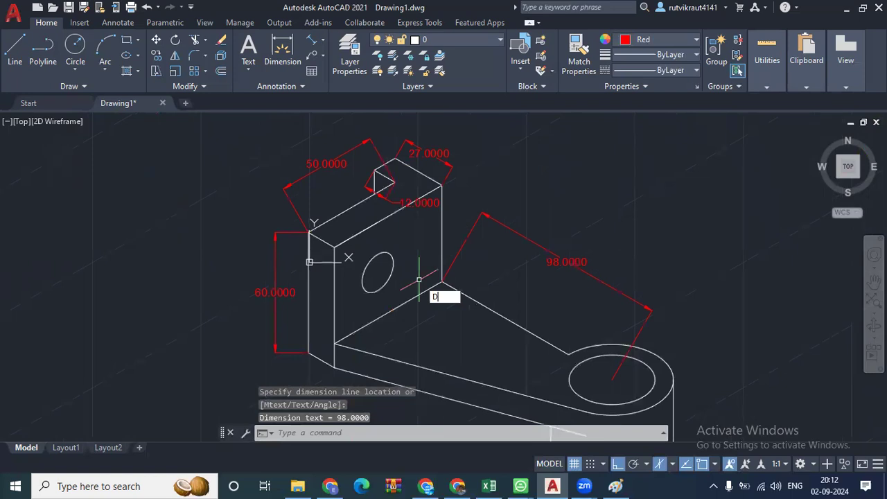
pyautogui.press('Return')
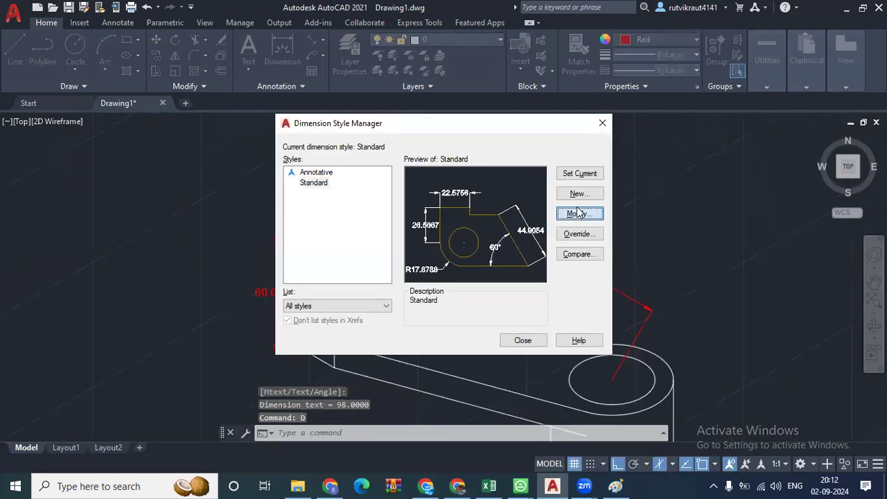
pyautogui.click(573, 217)
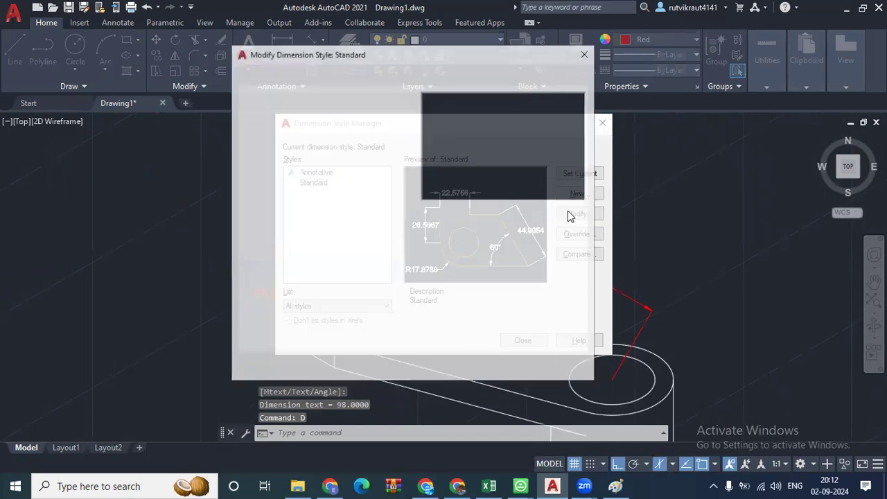
pyautogui.click(418, 80)
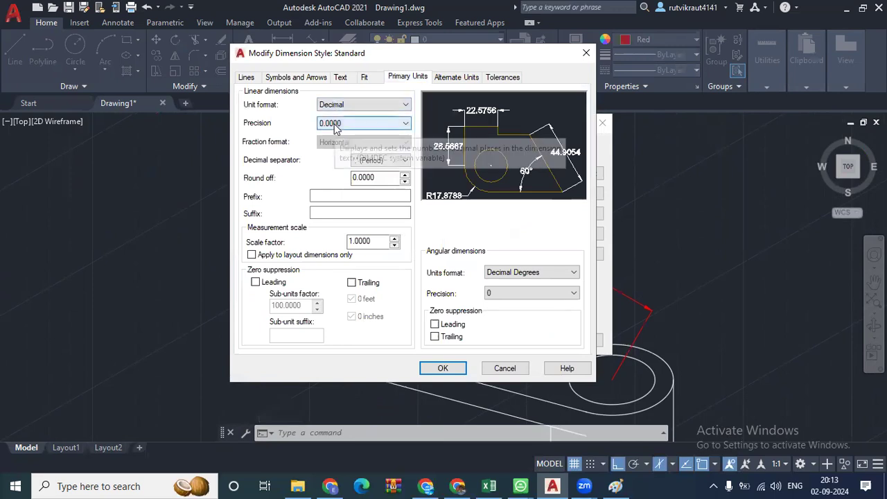
pyautogui.click(334, 128)
pyautogui.click(326, 142)
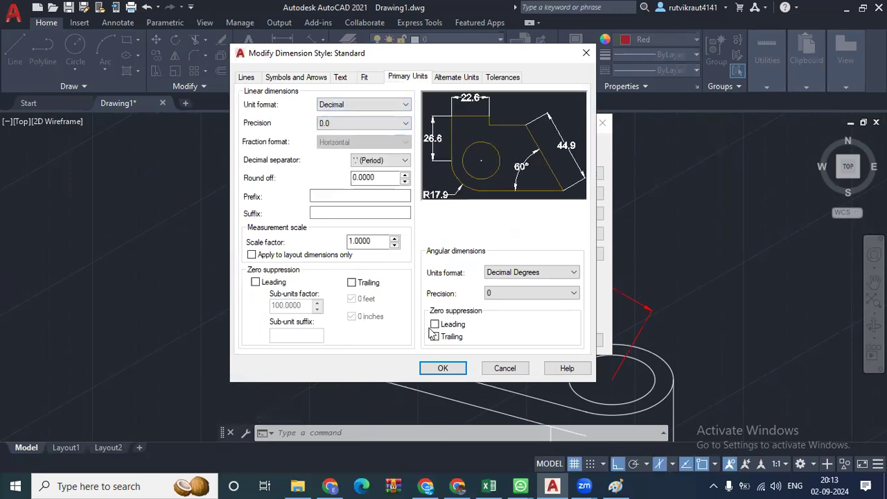
pyautogui.click(446, 370)
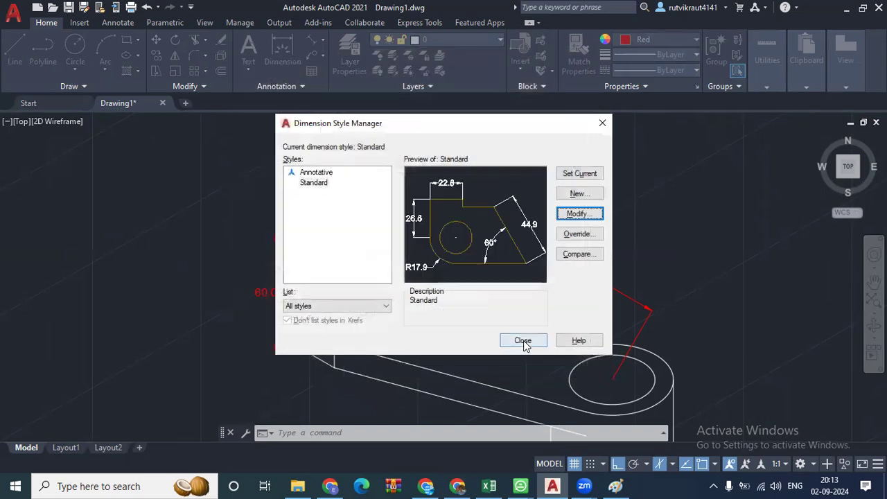
pyautogui.click(523, 341)
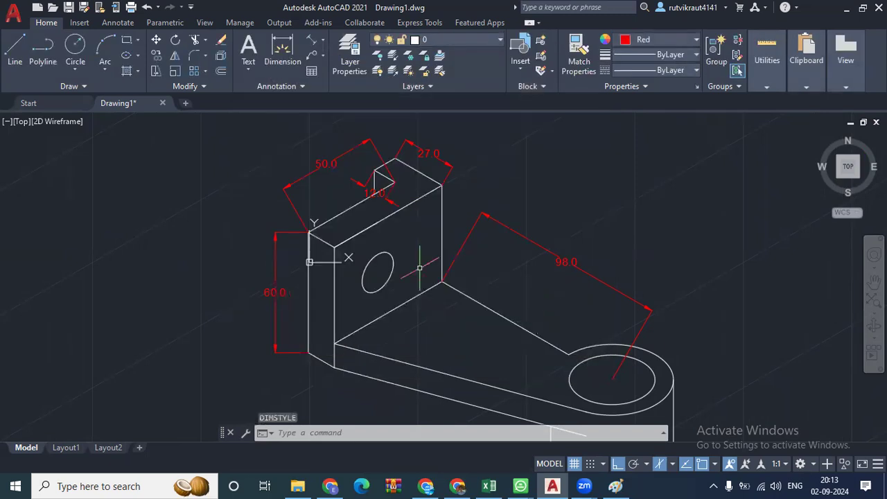
pyautogui.scroll(-2, 281, 105)
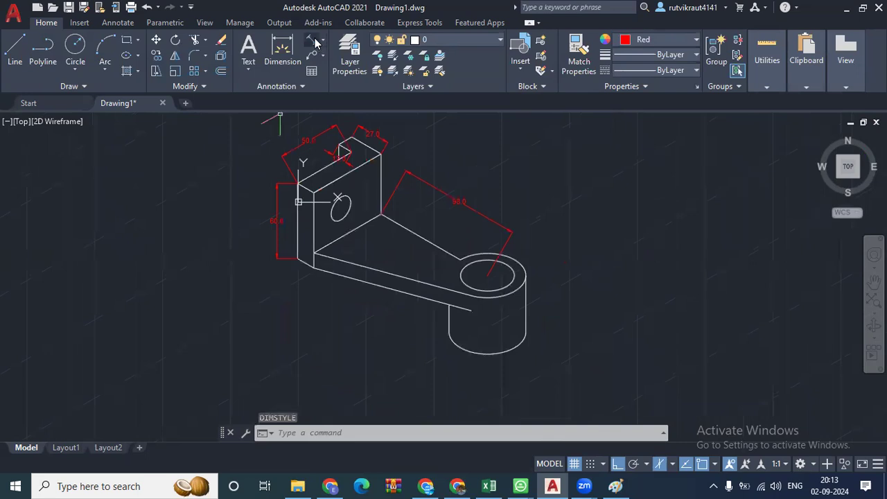
pyautogui.scroll(2, 351, 226)
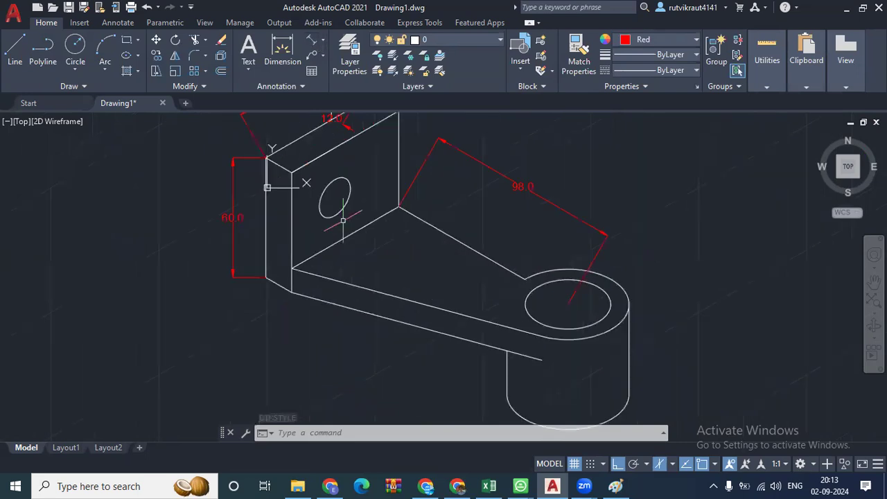
pyautogui.click(313, 56)
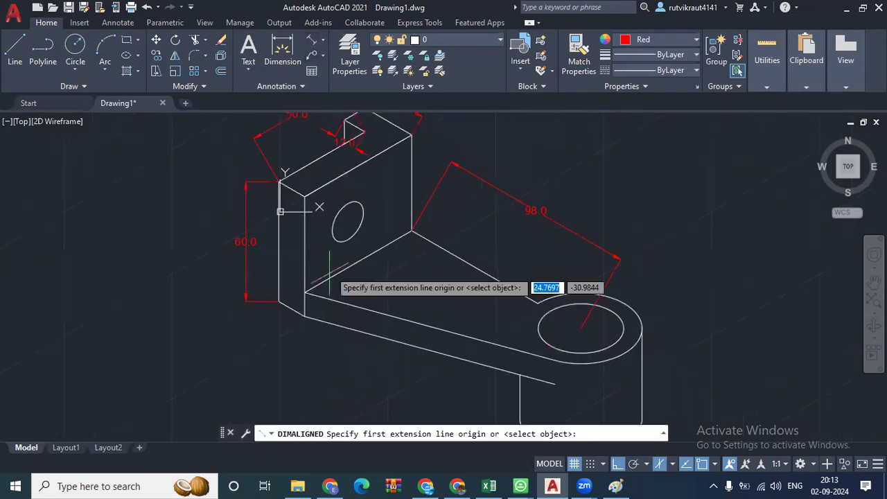
pyautogui.scroll(2, 330, 277)
pyautogui.press('Escape')
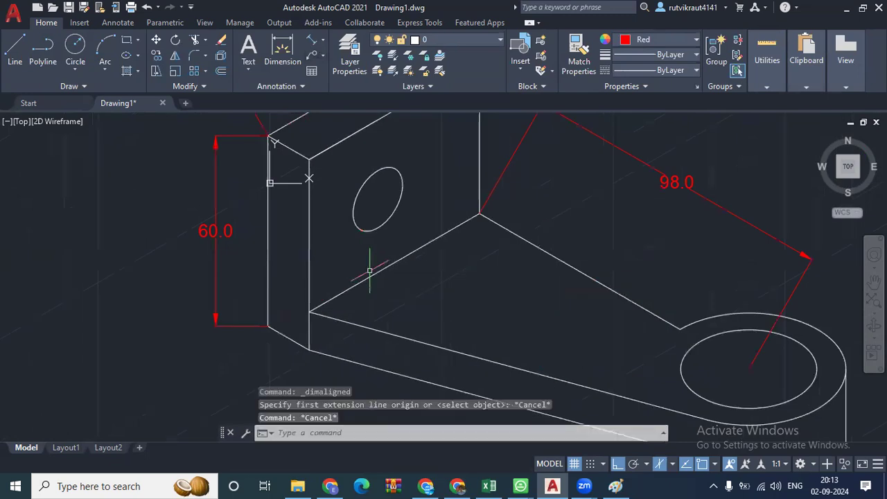
pyautogui.write('l')
pyautogui.press('Return')
pyautogui.moveTo(370, 205); pyautogui.dragTo(370, 266, button='middle')
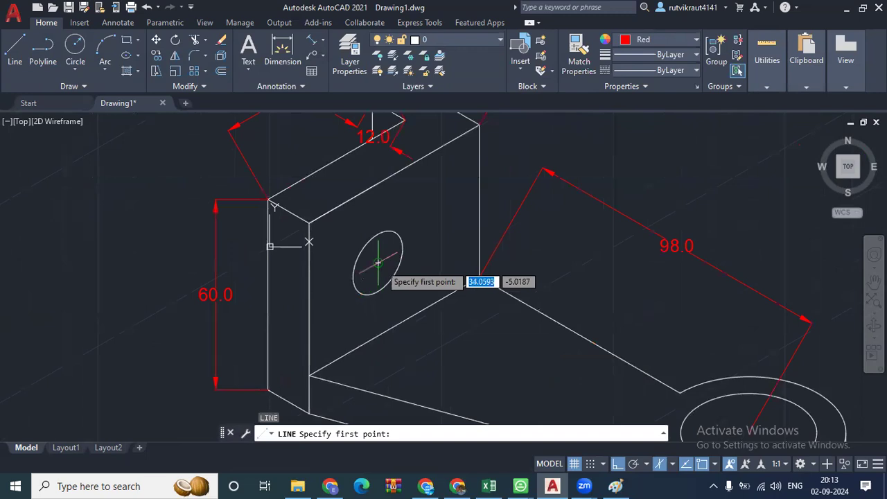
pyautogui.scroll(2, 377, 263)
pyautogui.scroll(2, 402, 283)
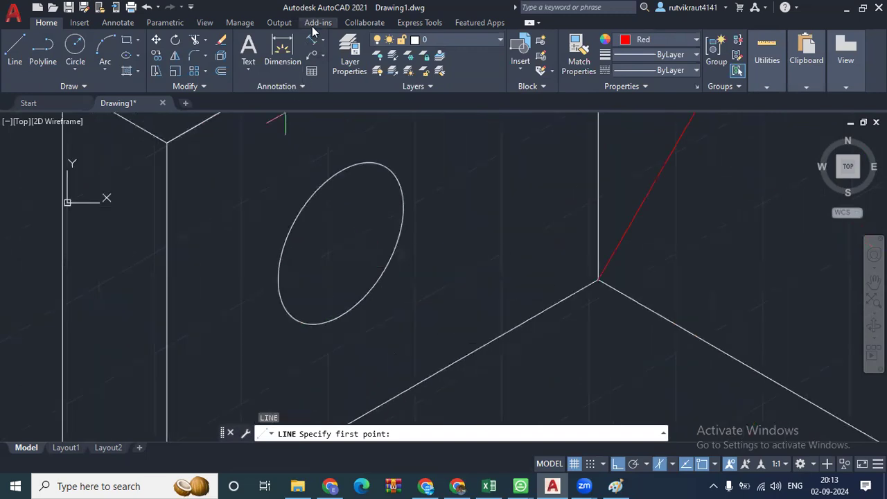
pyautogui.press('Escape')
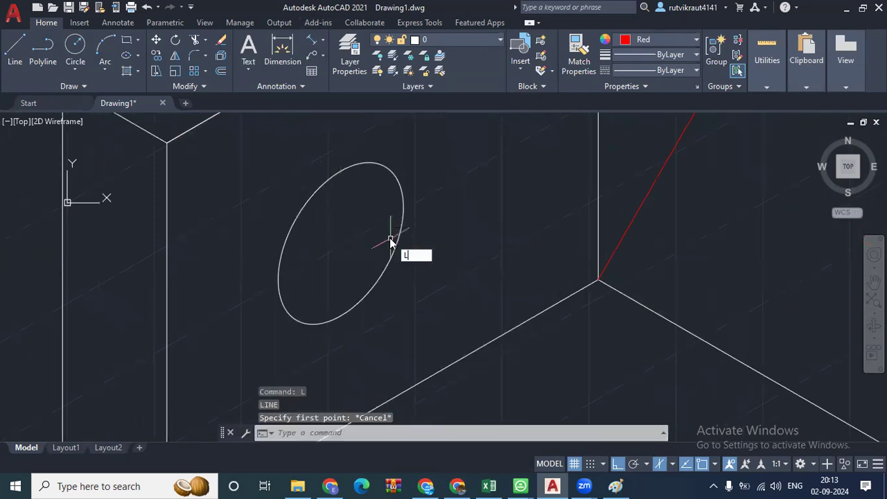
# Draw a vertical centre line through the plate hole's centre, reaching about 14.3 units above it and extending past the hole's lower edge
pyautogui.write('L')
pyautogui.press('Return')
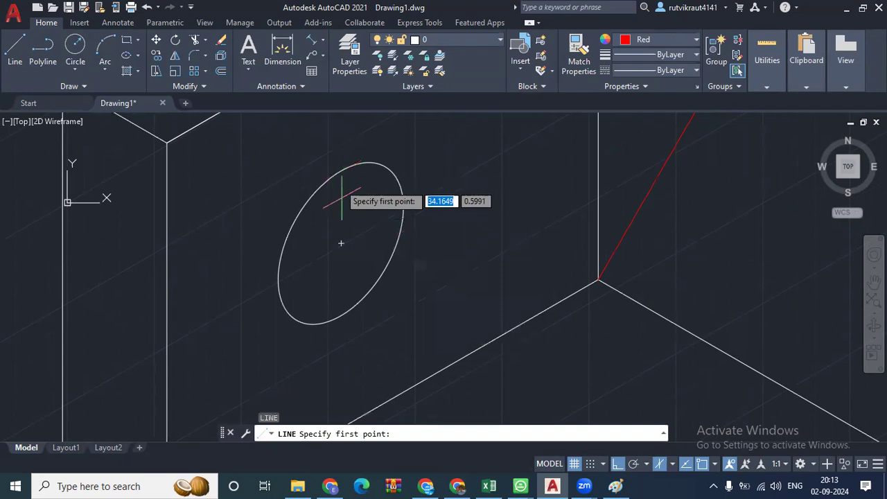
pyautogui.click(341, 242)
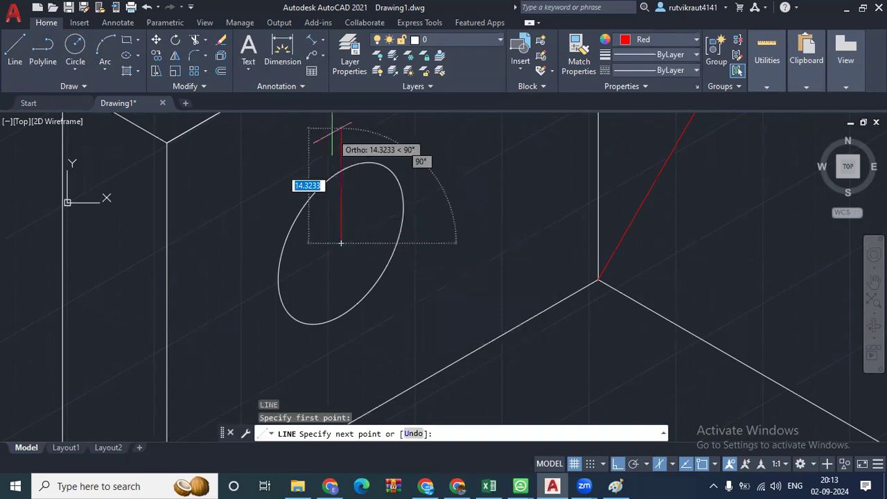
pyautogui.click(332, 135)
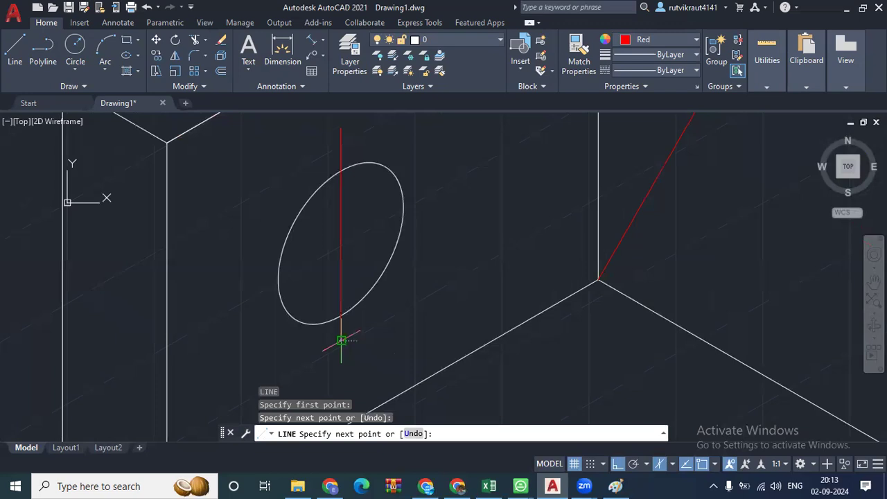
pyautogui.click(341, 340)
pyautogui.press('Return')
# Draw a centre line from the boss hole's centre out beyond the outer rim, parallel to the plate's long isometric edges
pyautogui.scroll(-4, 435, 308)
pyautogui.moveTo(433, 303); pyautogui.dragTo(282, 180, button='middle')
pyautogui.moveTo(547, 291); pyautogui.dragTo(462, 269, button='middle')
pyautogui.write('l')
pyautogui.press('Return')
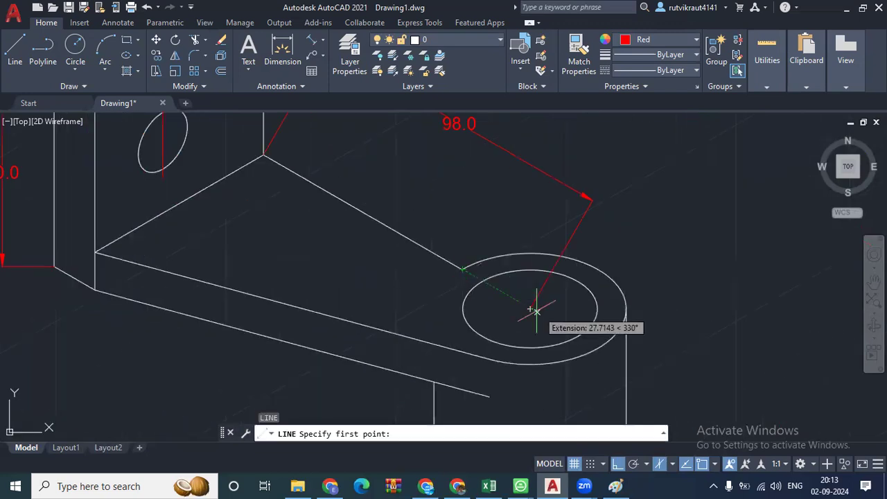
pyautogui.click(530, 308)
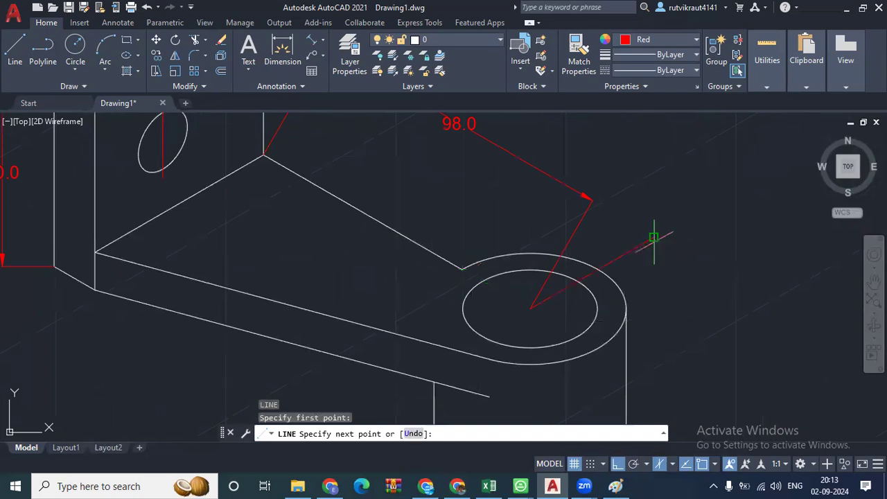
pyautogui.scroll(2, 440, 355)
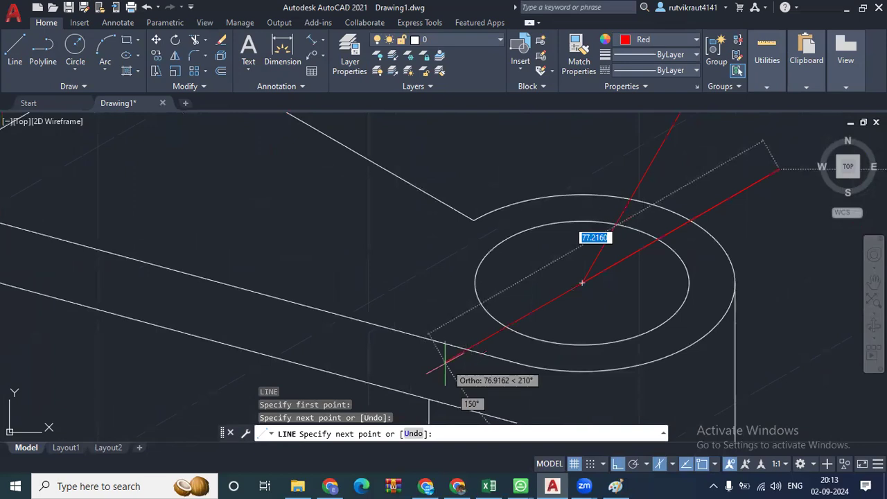
pyautogui.press('Escape')
# Draw a centre line from the boss hole's centre across the hole's near edge, opposite the existing segment parallel to the plate's long edges
pyautogui.moveTo(526, 330); pyautogui.dragTo(475, 327, button='middle')
pyautogui.press('Return')
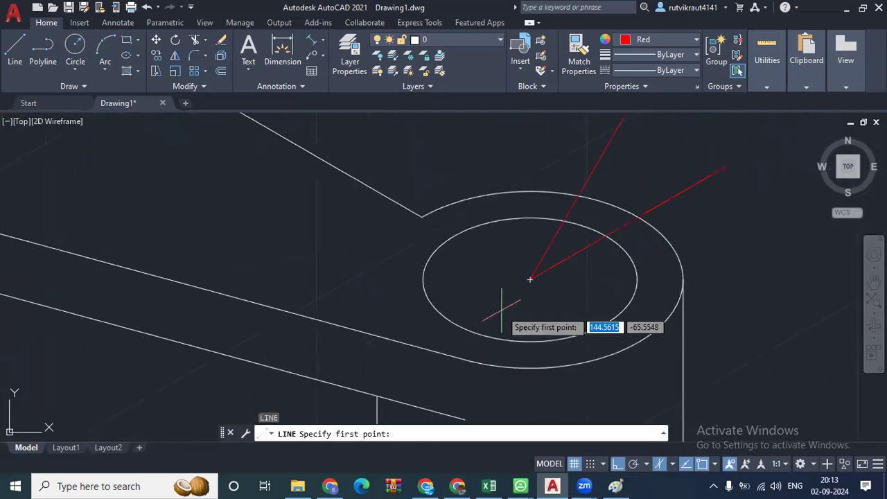
pyautogui.click(529, 279)
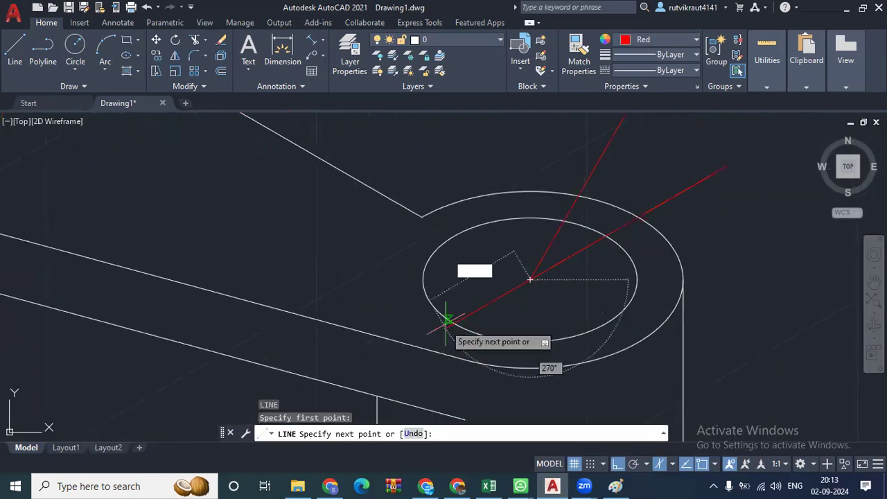
pyautogui.scroll(2, 447, 319)
pyautogui.click(442, 322)
pyautogui.press('Return')
pyautogui.scroll(-2, 516, 297)
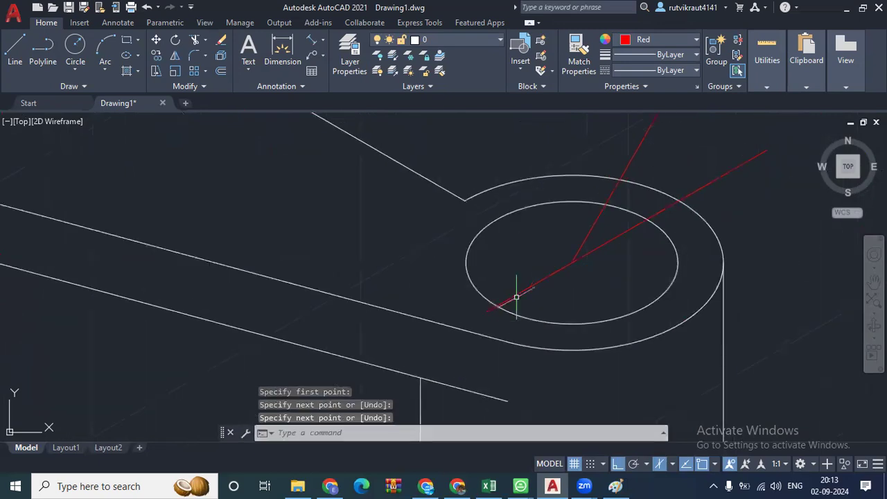
# Draw a centre line through the boss hole's centre, parallel to the arm's rear edge, extending beyond the outer rim on both sides
pyautogui.moveTo(516, 297); pyautogui.dragTo(439, 330, button='middle')
pyautogui.press('Return')
pyautogui.click(492, 299)
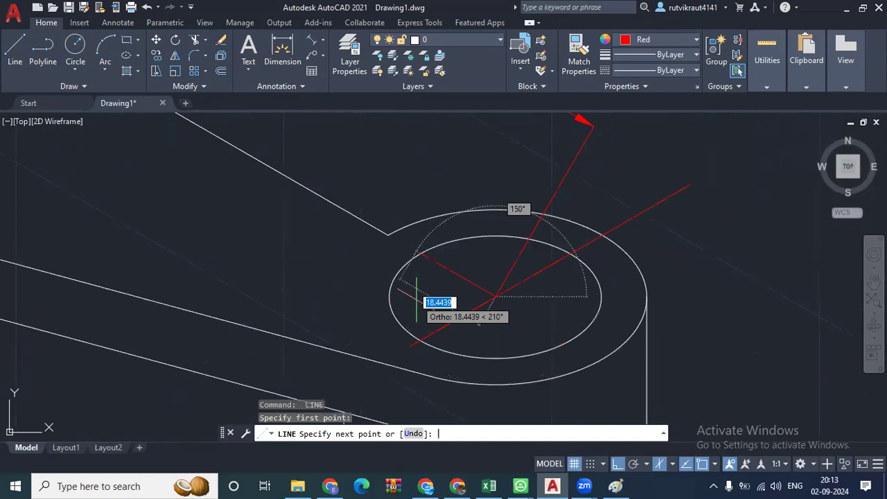
pyautogui.press('F5')
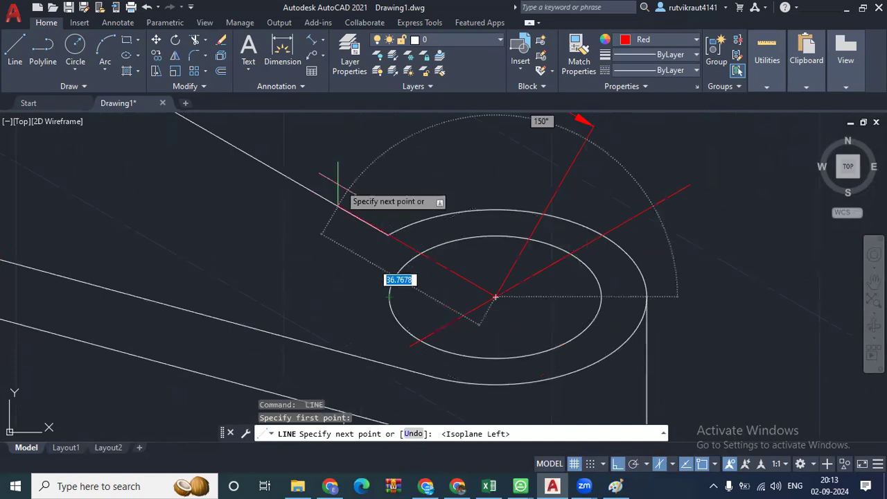
pyautogui.click(364, 220)
pyautogui.press('Escape')
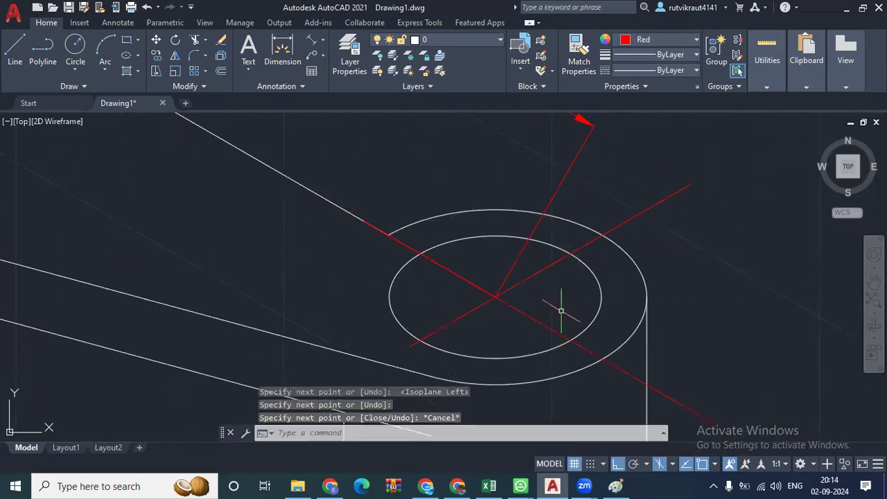
# Delete the two boss centre line segments that run parallel to the plate's long isometric edges
pyautogui.click(525, 279)
pyautogui.click(446, 317)
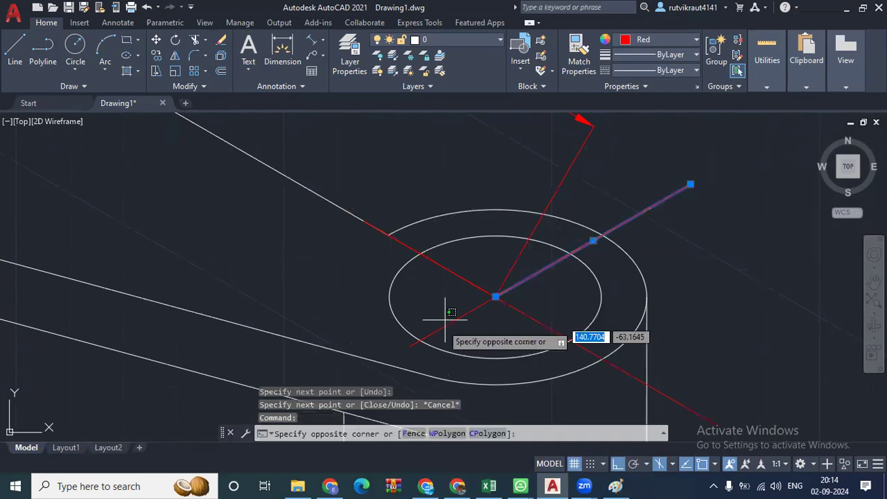
pyautogui.click(442, 330)
pyautogui.press('Delete')
pyautogui.scroll(-2, 433, 261)
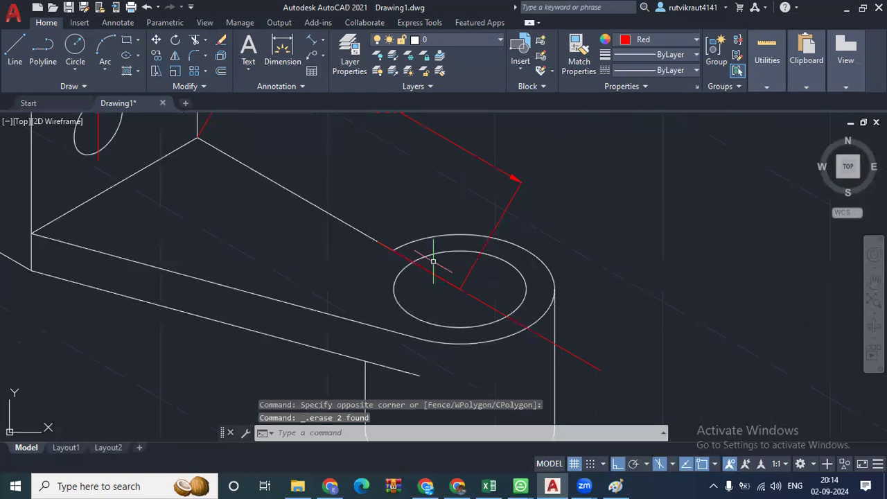
pyautogui.moveTo(429, 265); pyautogui.dragTo(428, 247, button='middle')
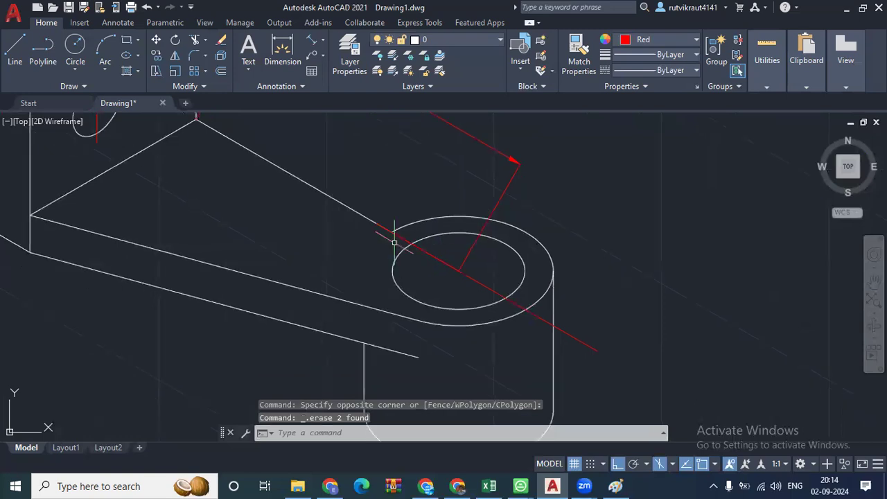
# Add an aligned dimension across the boss's hole between its centre line intersections, placed above the outer rim
pyautogui.scroll(-2, 393, 242)
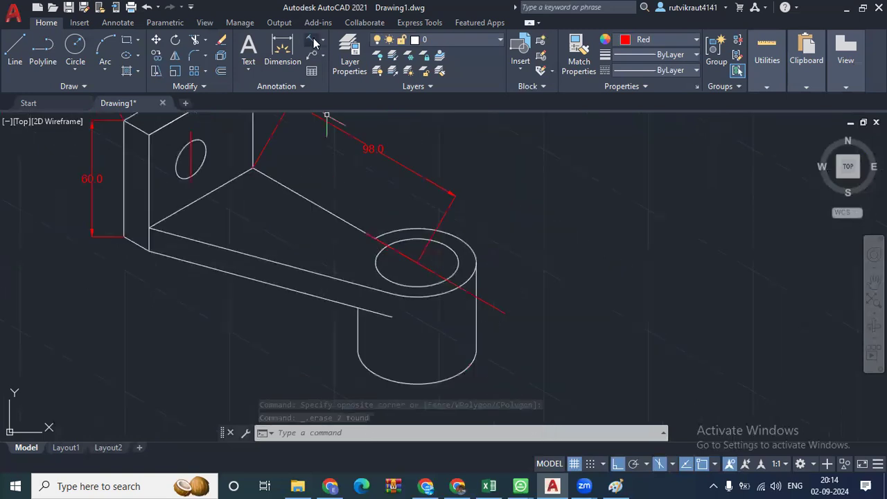
pyautogui.click(314, 43)
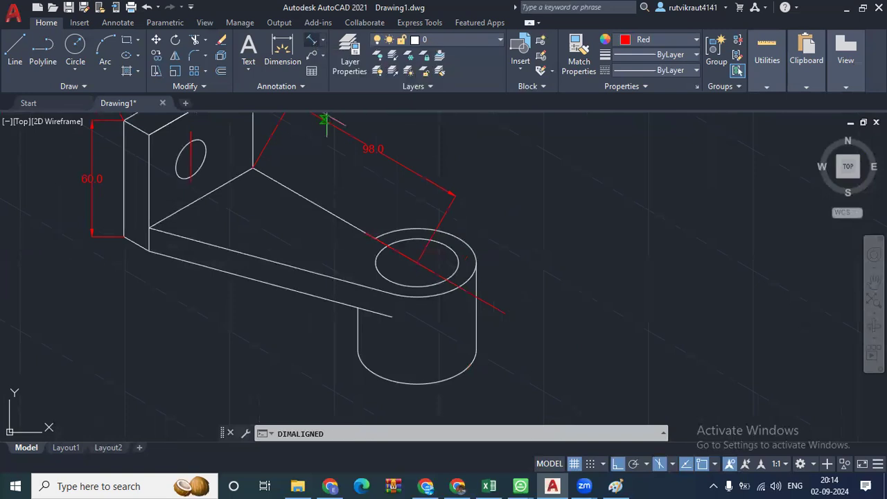
pyautogui.scroll(2, 416, 248)
pyautogui.scroll(2, 381, 256)
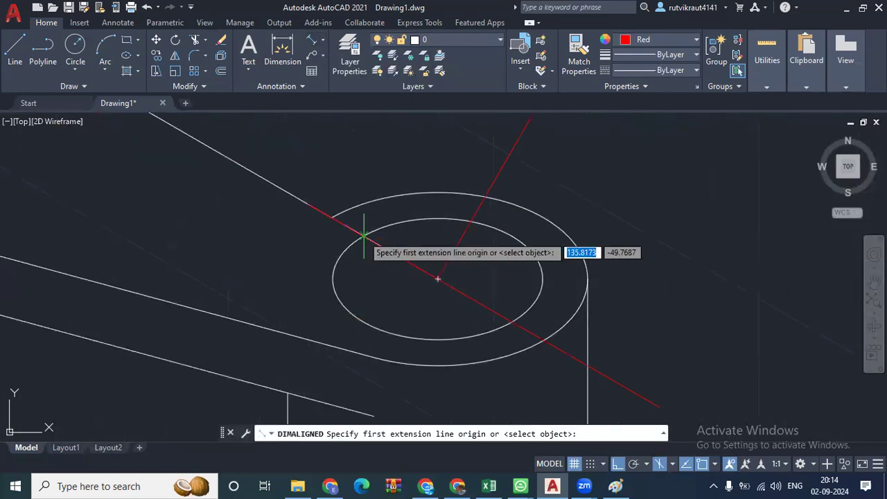
pyautogui.click(363, 237)
pyautogui.click(521, 325)
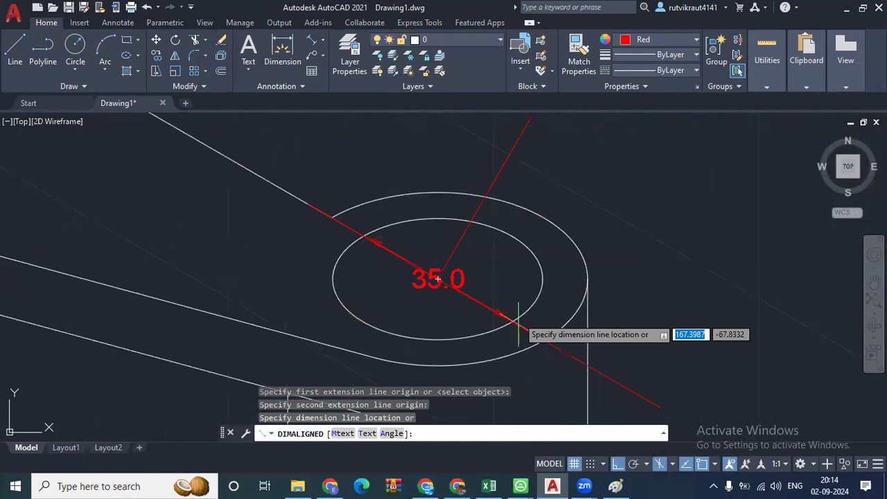
pyautogui.click(555, 158)
pyautogui.scroll(-2, 446, 236)
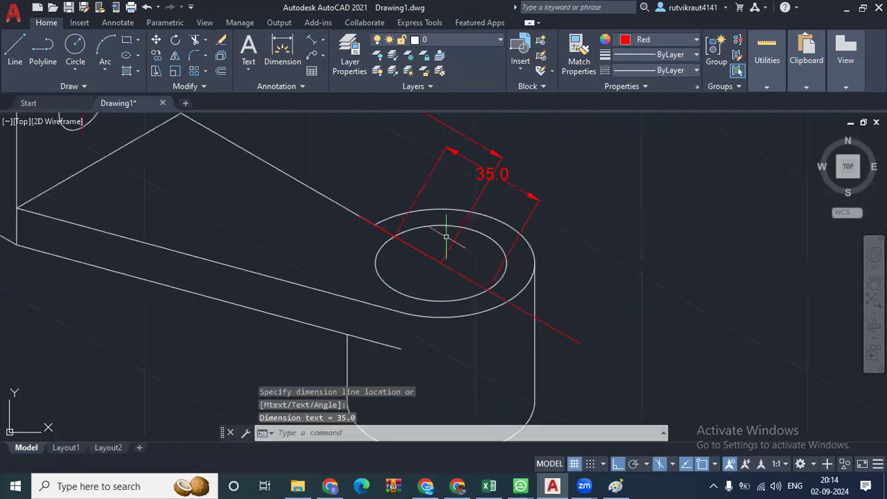
# Add an aligned dimension across the boss's outer rim along the centre line, placed outside the hole's dimension
pyautogui.press('Return')
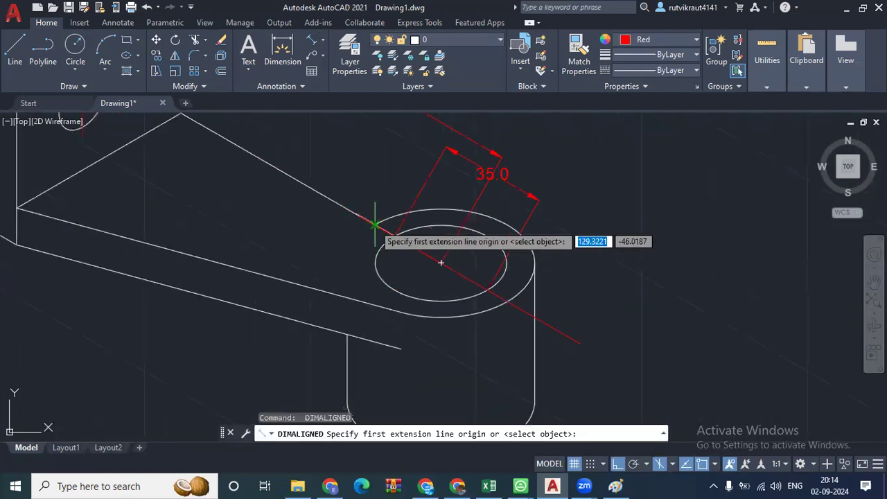
pyautogui.click(375, 225)
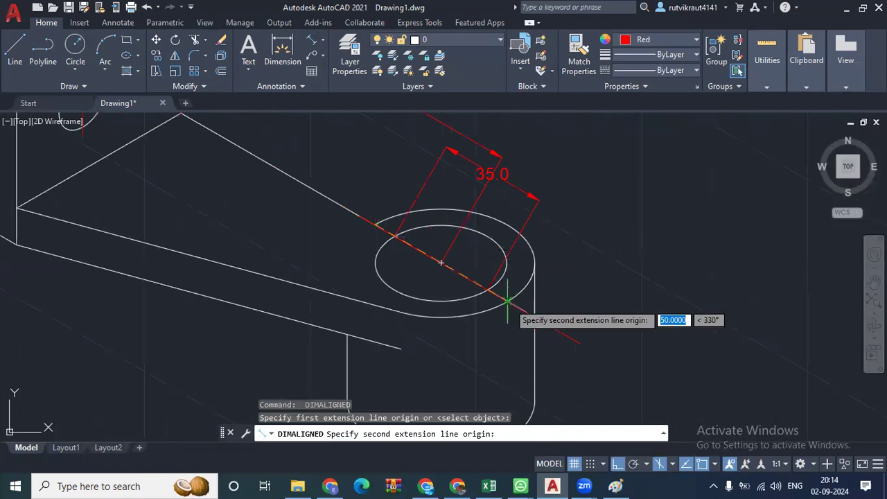
pyautogui.click(508, 301)
pyautogui.click(562, 175)
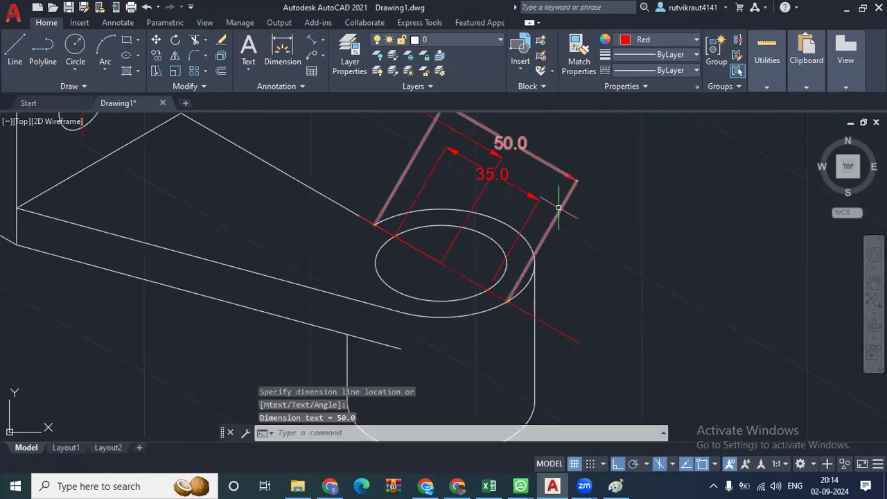
pyautogui.press('Escape')
pyautogui.moveTo(510, 144); pyautogui.dragTo(575, 209, button='middle')
pyautogui.press('Escape')
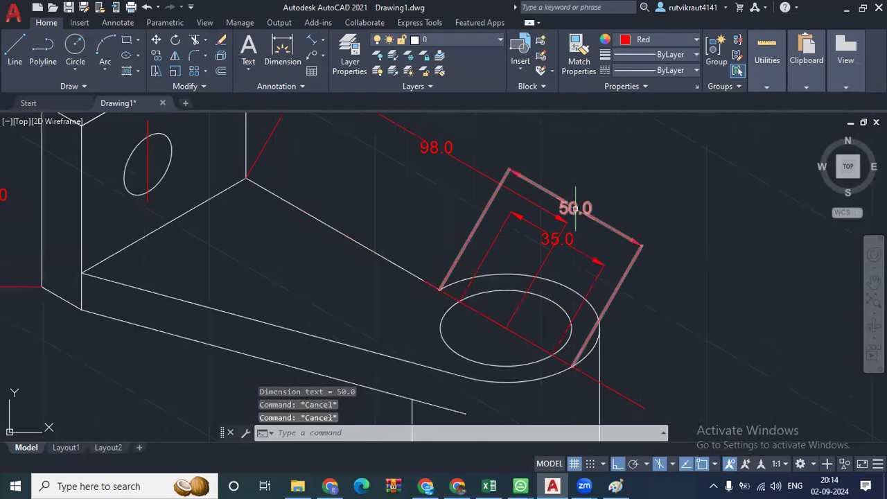
# Insert a diameter symbol before the text of the boss's outer rim dimension
pyautogui.scroll(2, 575, 208)
pyautogui.click(575, 208)
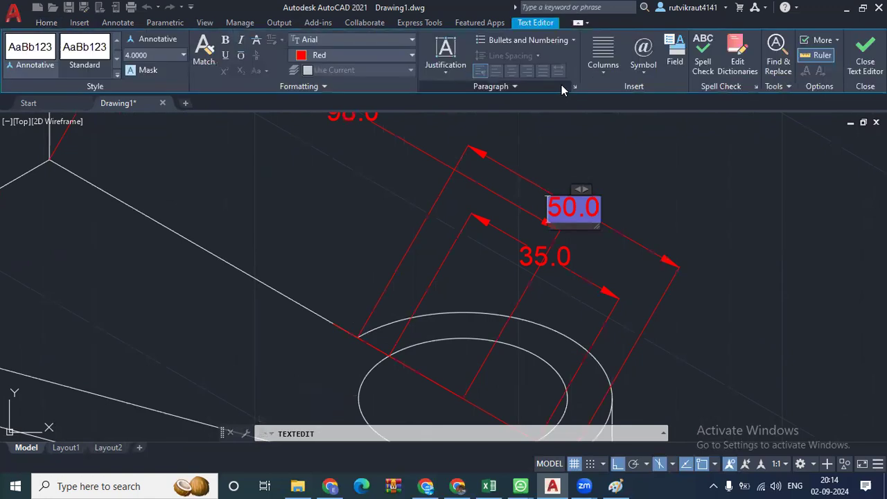
pyautogui.click(644, 66)
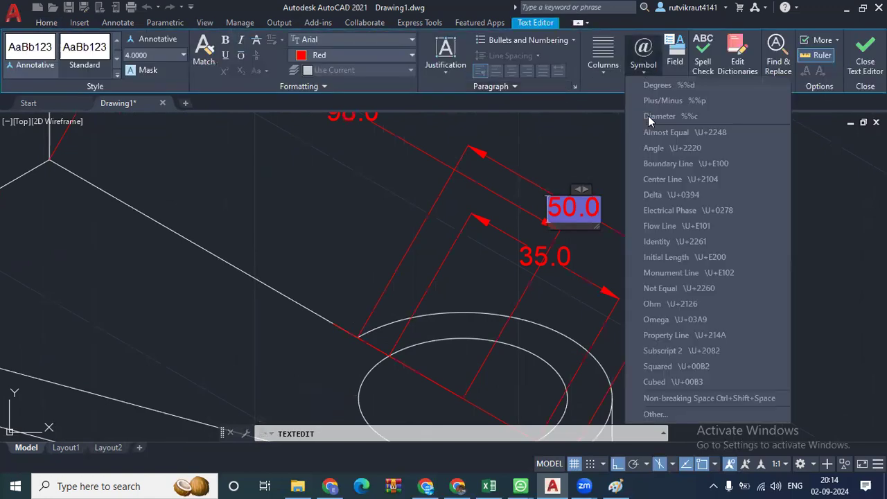
pyautogui.click(658, 116)
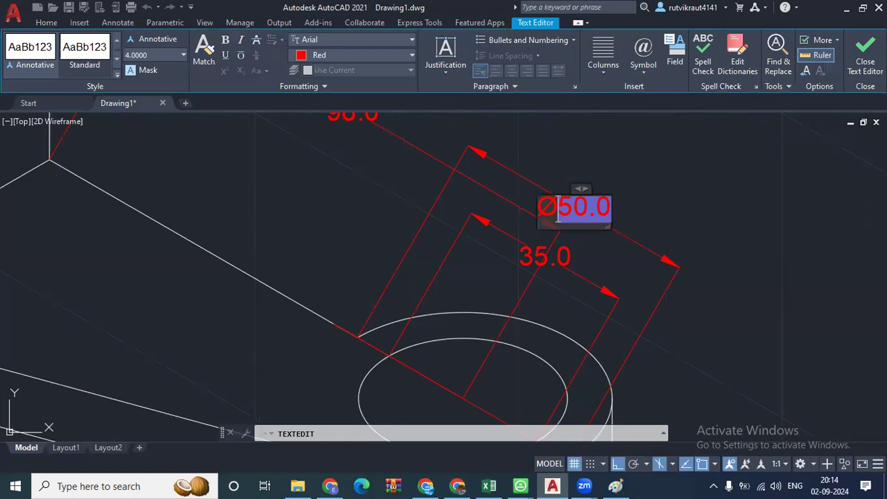
pyautogui.click(681, 158)
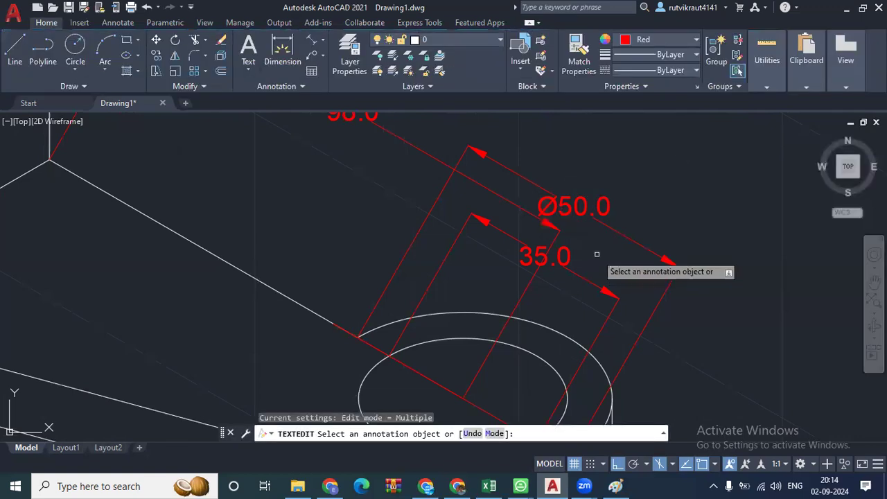
pyautogui.press('Escape')
pyautogui.press('Escape')
# Insert a diameter symbol before the text of the boss's hole dimension
pyautogui.doubleClick(565, 258)
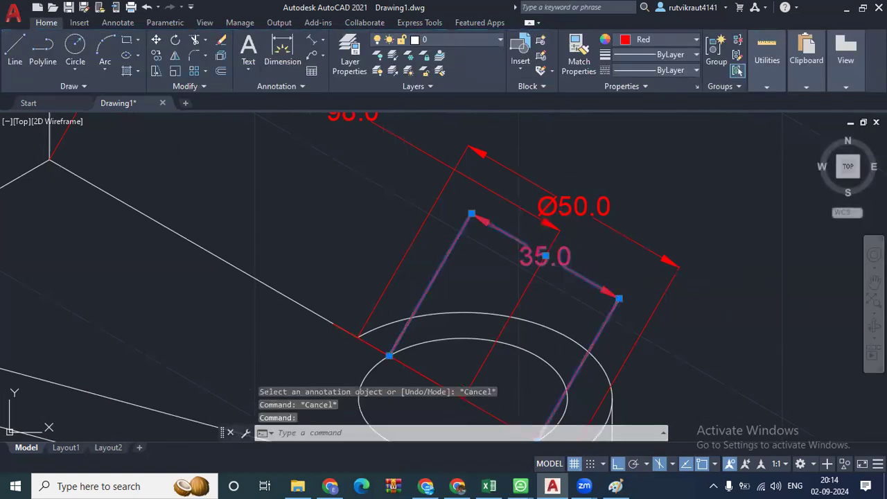
pyautogui.click(641, 57)
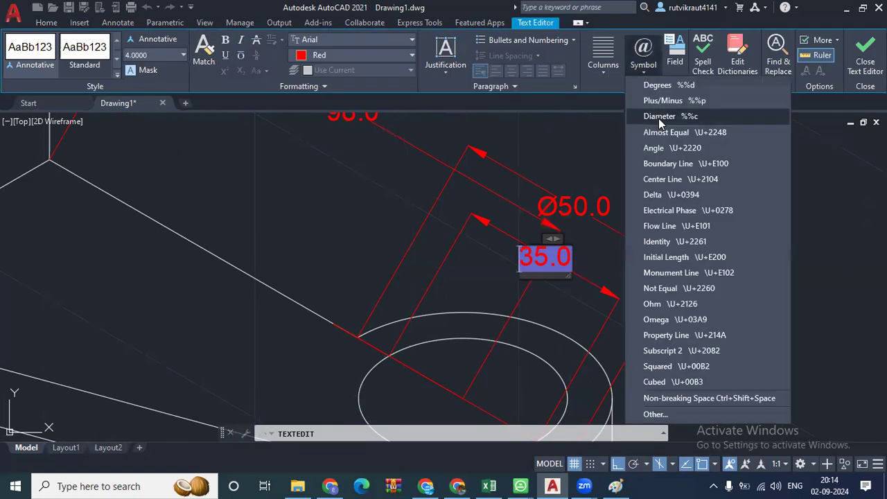
pyautogui.click(658, 116)
pyautogui.click(617, 239)
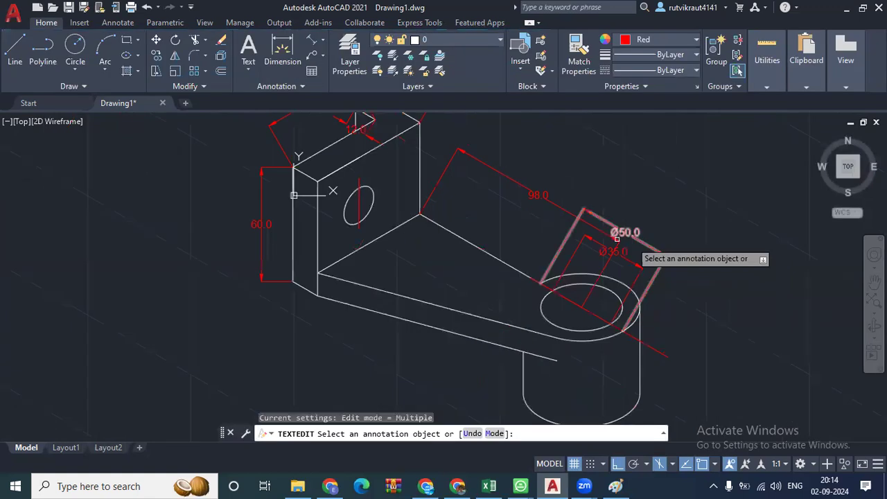
pyautogui.press('Escape')
pyautogui.moveTo(375, 230); pyautogui.dragTo(433, 274, button='middle')
pyautogui.press('Escape')
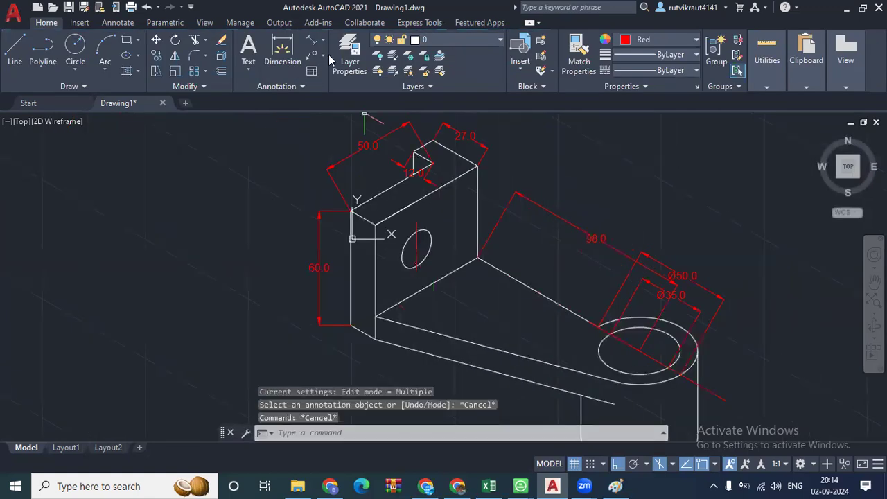
# Add an aligned vertical dimension across the plate hole between its centre line intersections, placed beside the hole towards the arm's rear edge
pyautogui.scroll(2, 455, 345)
pyautogui.scroll(2, 408, 257)
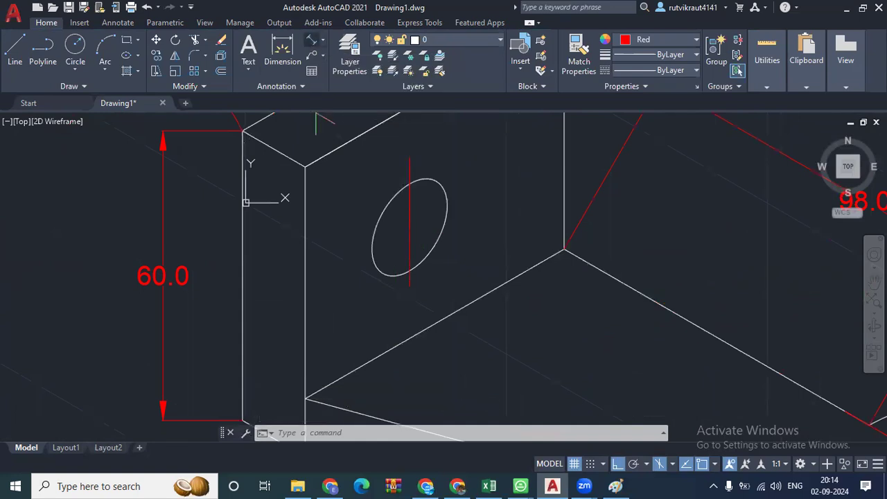
pyautogui.click(311, 39)
pyautogui.click(411, 188)
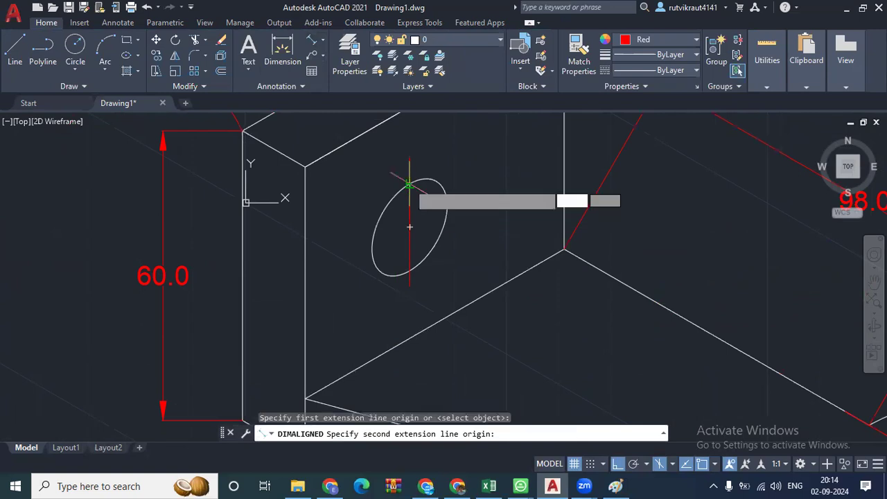
pyautogui.click(409, 271)
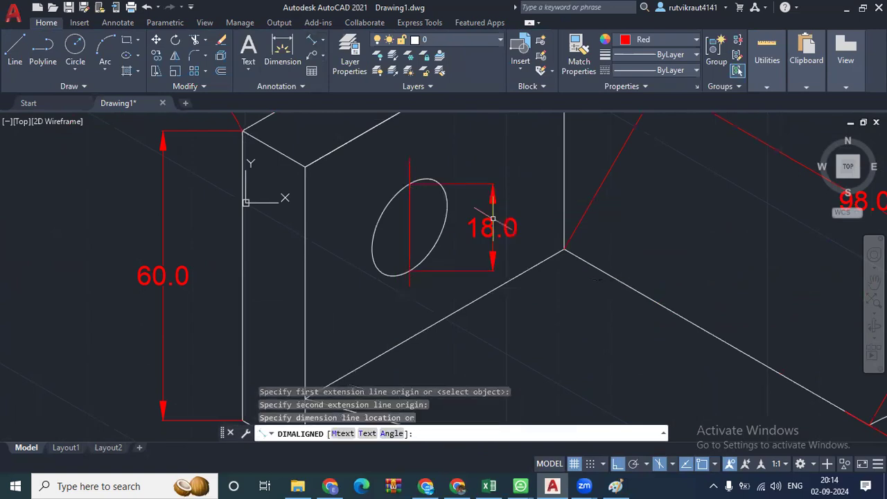
pyautogui.click(492, 219)
# Insert a diameter symbol before the text of the plate hole's dimension
pyautogui.click(477, 230)
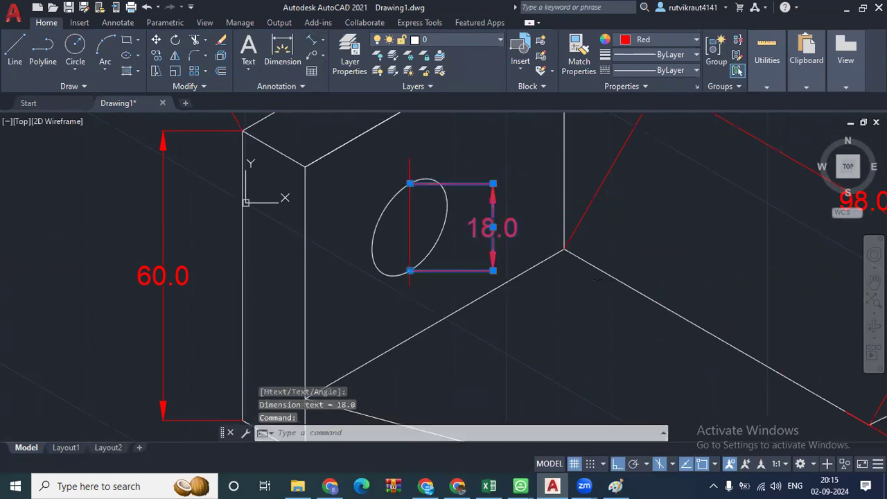
pyautogui.doubleClick(492, 226)
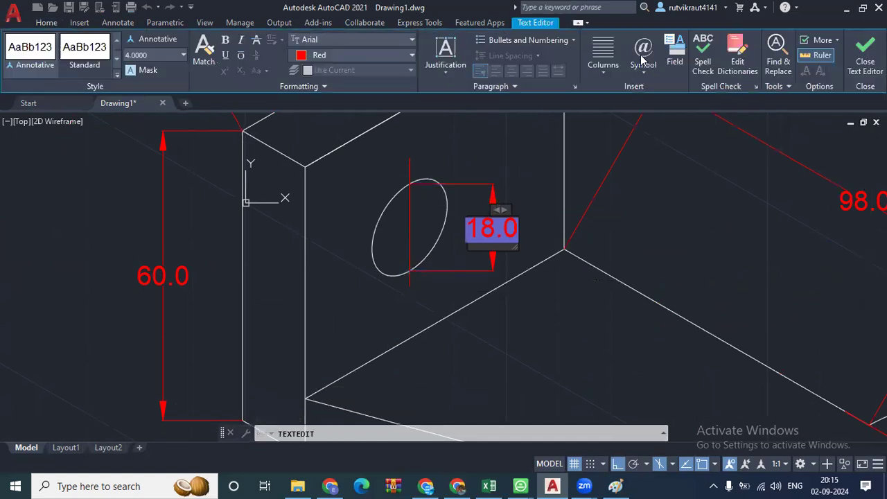
pyautogui.click(642, 56)
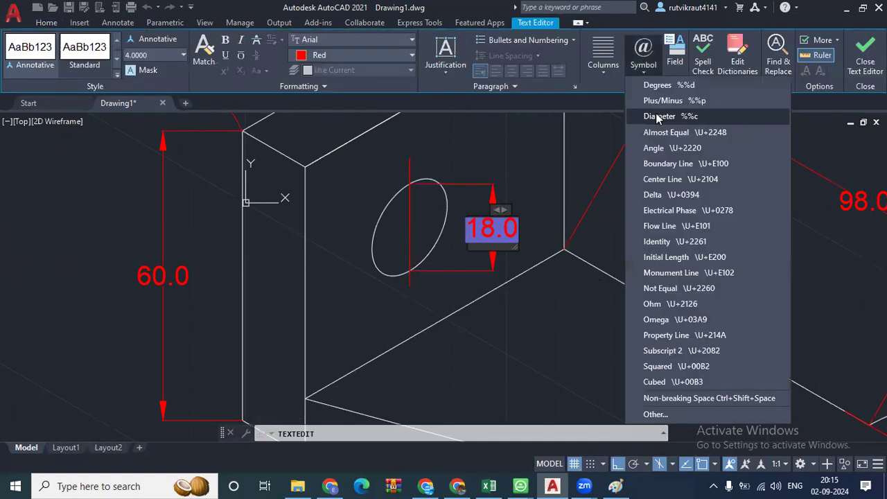
pyautogui.click(660, 116)
pyautogui.click(539, 176)
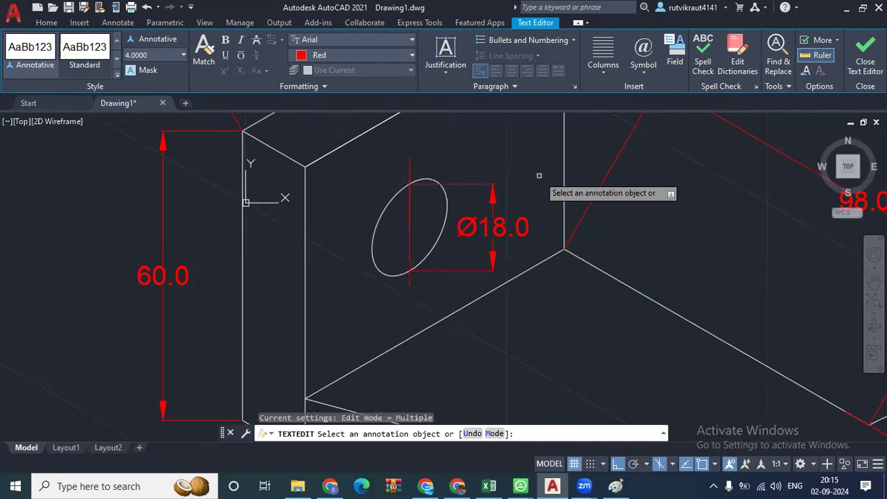
pyautogui.scroll(-2, 522, 226)
pyautogui.scroll(-2, 523, 226)
pyautogui.moveTo(467, 234)
pyautogui.mouseDown(button='middle')
pyautogui.moveTo(423, 257)
pyautogui.moveTo(376, 207)
pyautogui.mouseUp(button='middle')
pyautogui.press('Escape')
pyautogui.press('Escape')
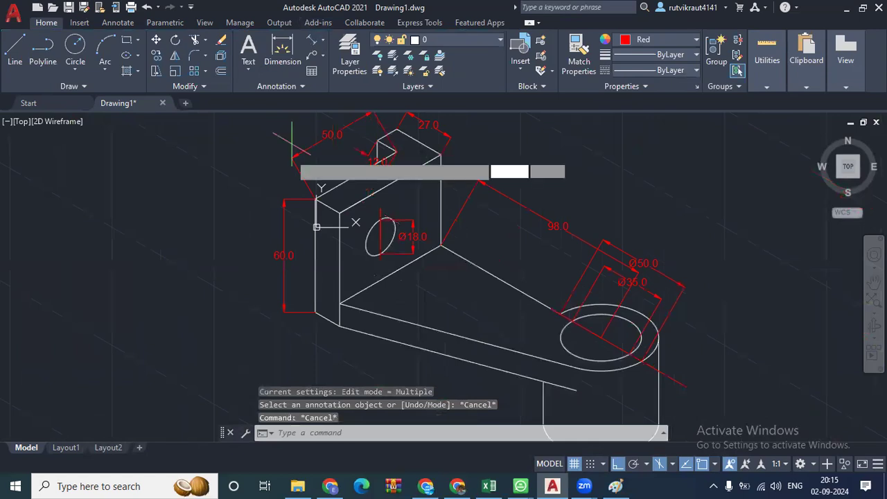
# Add an aligned vertical dimension for the arm's thickness at the plate's lower front corner, placed between the plate's two vertical end edges
pyautogui.scroll(2, 347, 324)
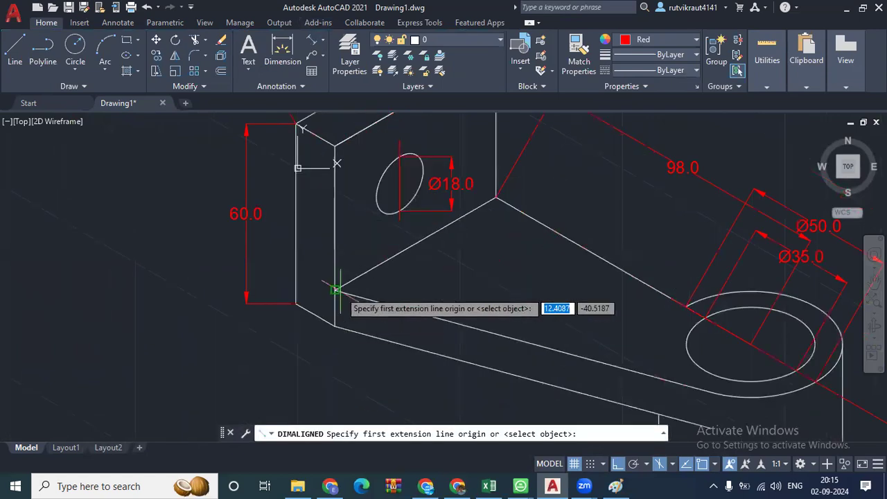
pyautogui.click(335, 290)
pyautogui.click(335, 326)
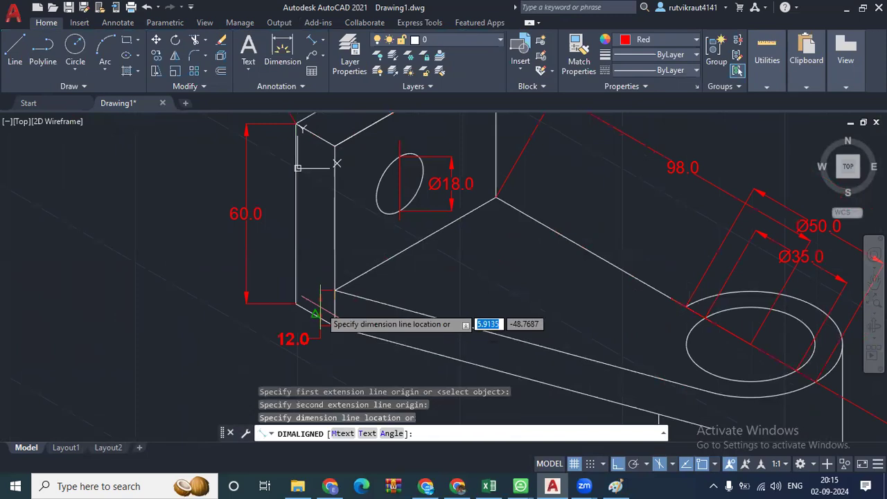
pyautogui.click(317, 311)
pyautogui.press('Escape')
pyautogui.press('Escape')
pyautogui.press('Escape')
pyautogui.scroll(-2, 435, 292)
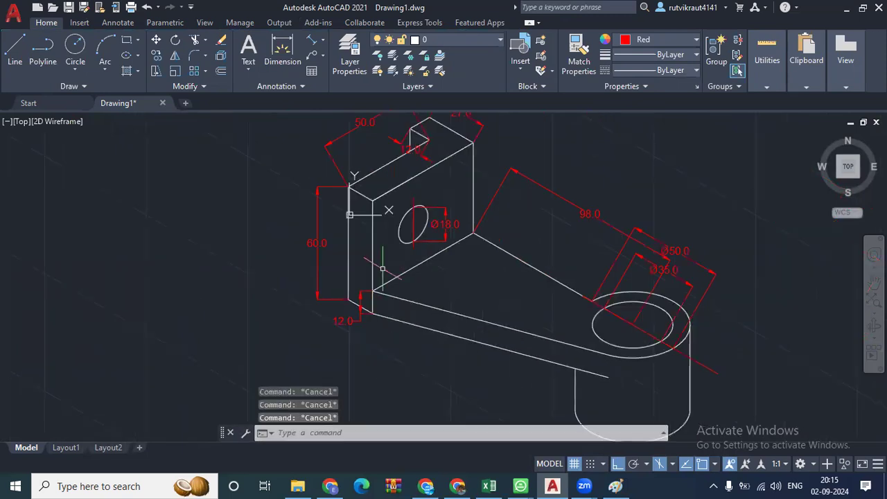
# Examine the direction of the plate height dimension's extension lines against the plate's short top edge
pyautogui.moveTo(293, 224); pyautogui.dragTo(285, 246, button='middle')
pyautogui.scroll(2, 288, 253)
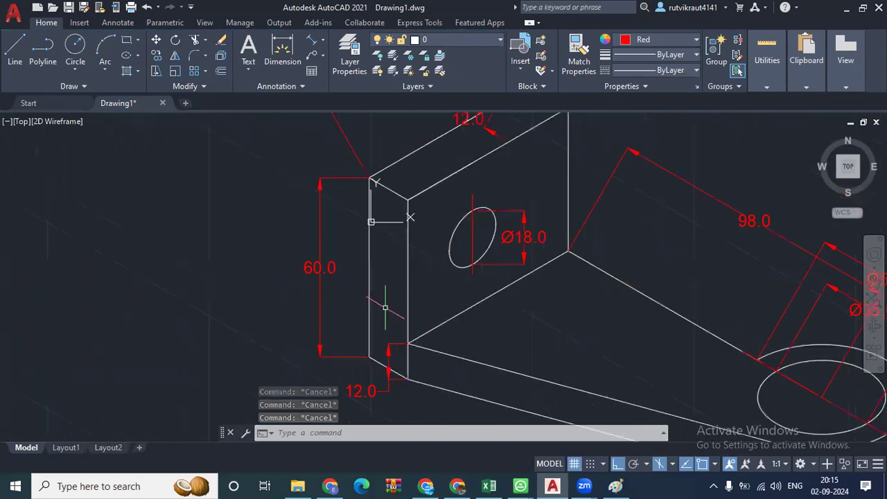
pyautogui.click(457, 485)
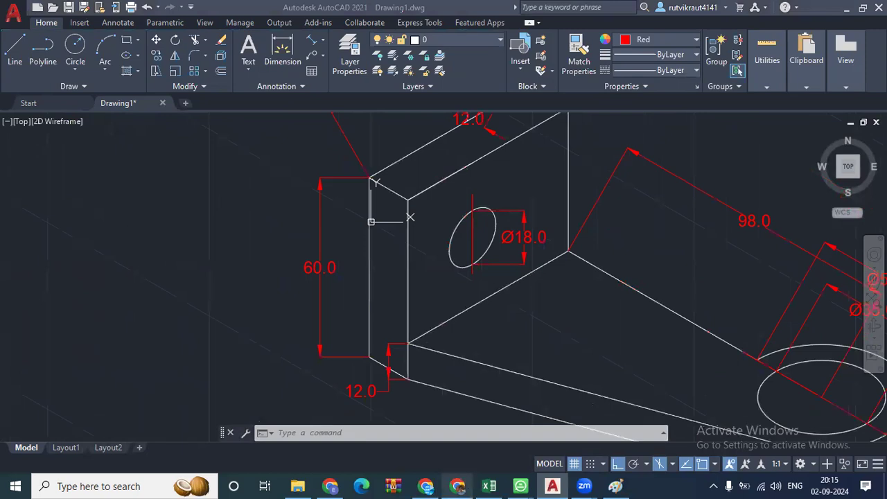
pyautogui.moveTo(360, 234); pyautogui.dragTo(374, 258, button='middle')
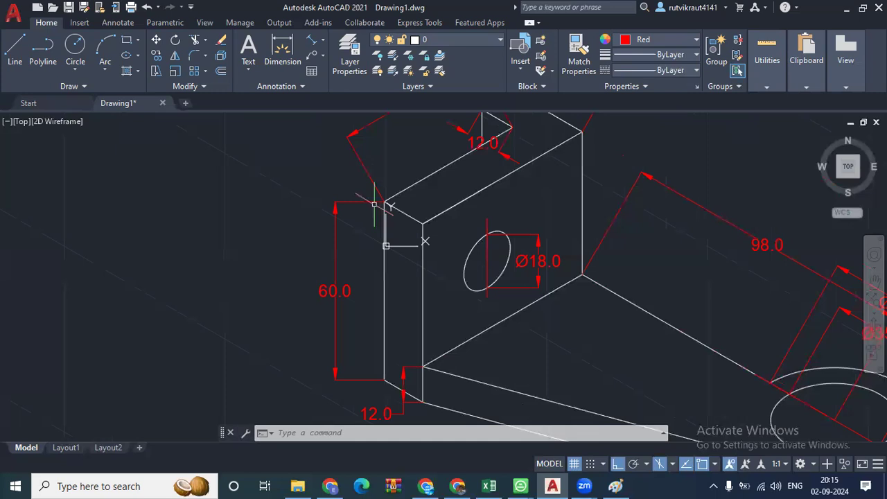
pyautogui.scroll(3, 374, 205)
pyautogui.scroll(-3, 336, 194)
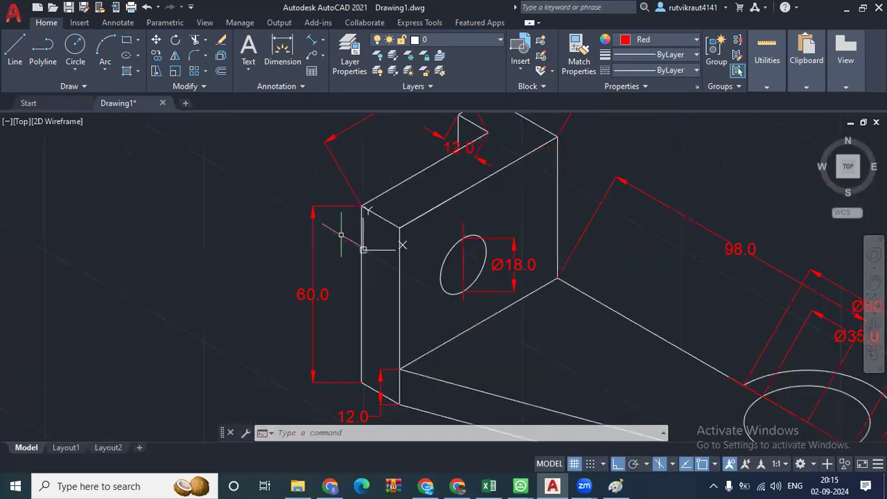
pyautogui.moveTo(340, 235); pyautogui.dragTo(337, 192, button='middle')
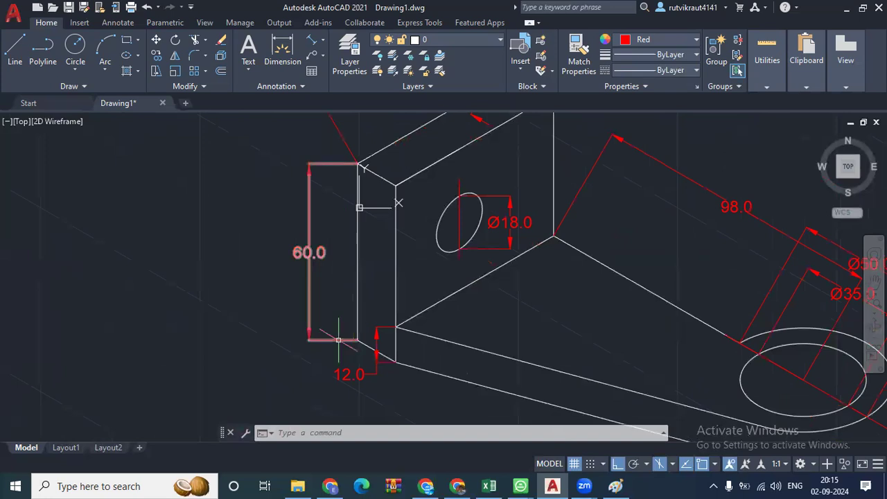
pyautogui.scroll(2, 335, 179)
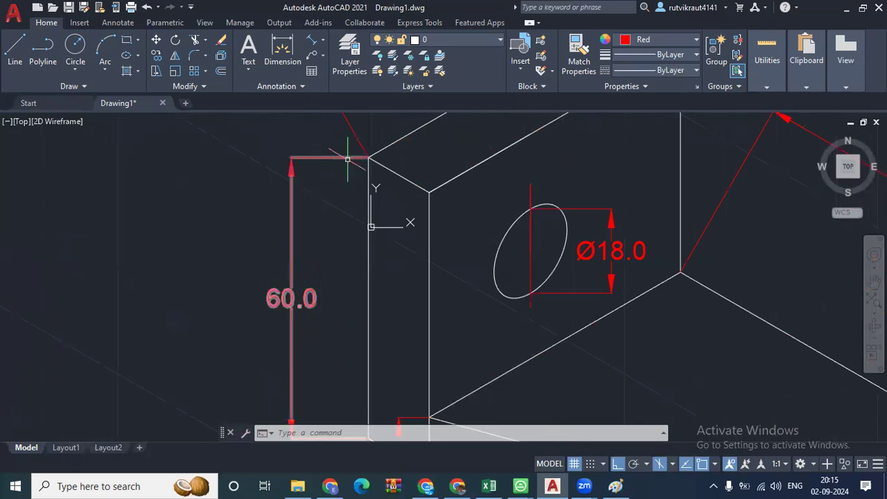
pyautogui.click(391, 170)
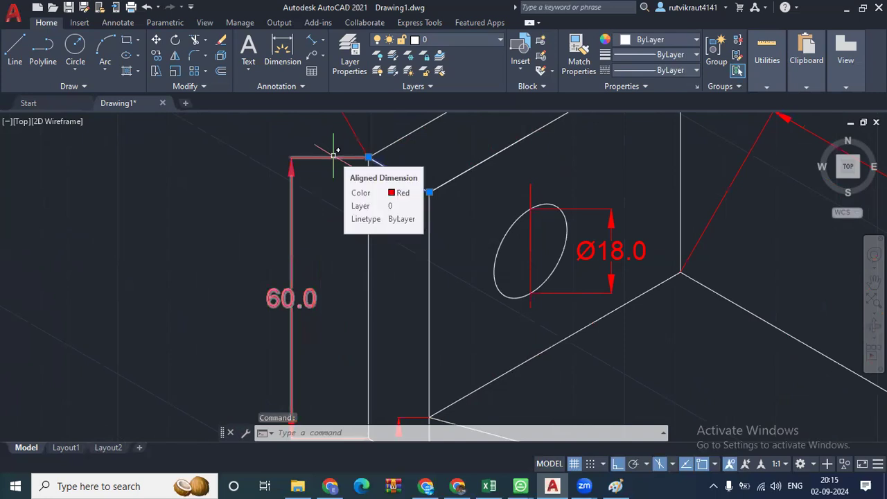
pyautogui.click(333, 155)
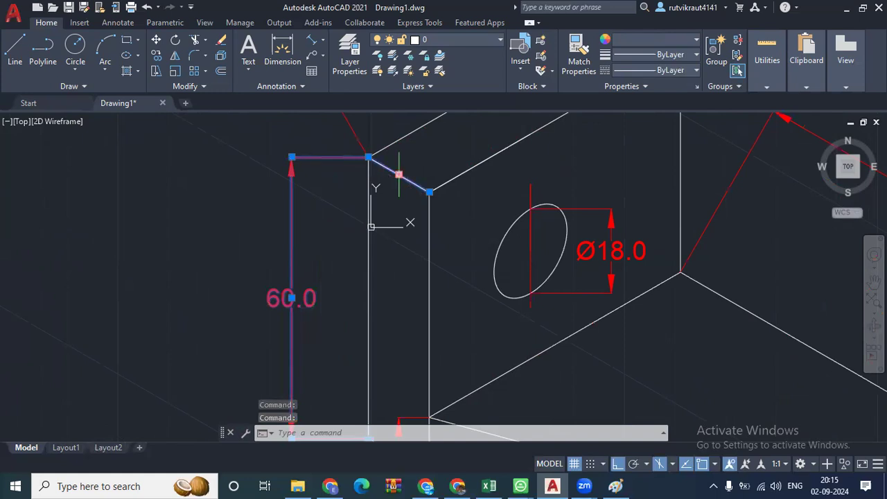
pyautogui.press('Escape')
pyautogui.press('Escape')
pyautogui.press('Escape')
pyautogui.moveTo(311, 223); pyautogui.dragTo(320, 214, button='middle')
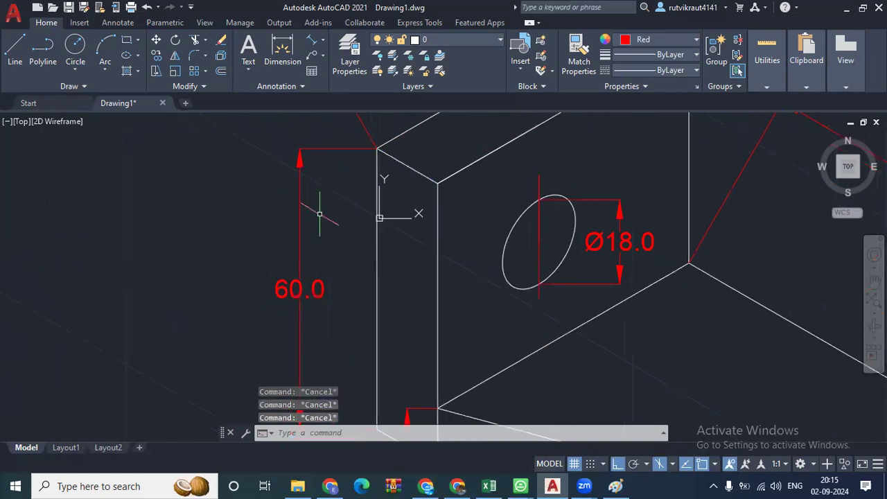
# Switch to Paint and handwrite the command note "DED" with an Enter arrow in green on the empty canvas below the existing notes
pyautogui.click(616, 485)
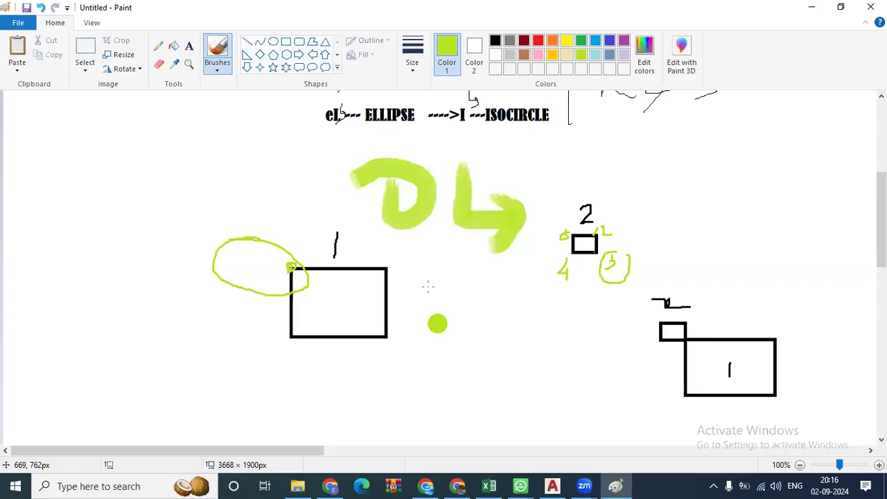
pyautogui.scroll(-3, 438, 323)
pyautogui.scroll(-6, 371, 271)
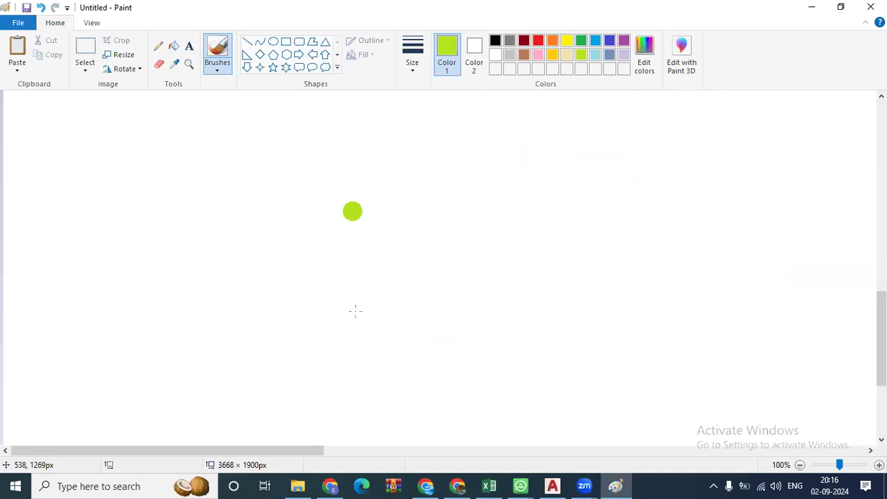
pyautogui.moveTo(318, 203); pyautogui.dragTo(352, 219)
pyautogui.moveTo(445, 305); pyautogui.dragTo(496, 296)
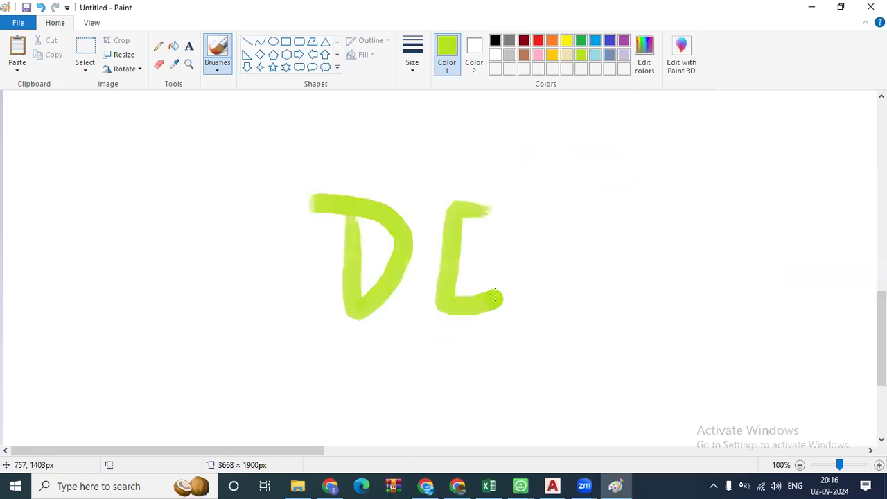
pyautogui.moveTo(464, 257); pyautogui.dragTo(502, 253)
pyautogui.moveTo(544, 196); pyautogui.dragTo(549, 194)
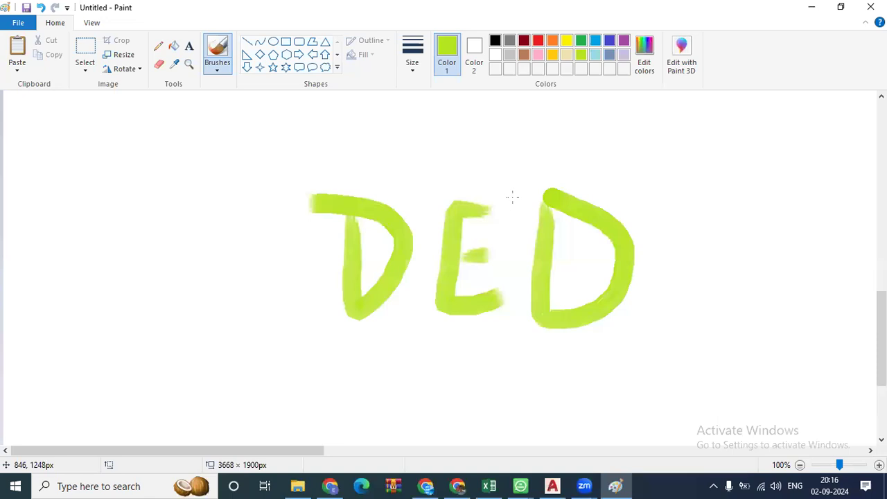
pyautogui.moveTo(697, 206)
pyautogui.mouseDown()
pyautogui.moveTo(724, 323)
pyautogui.moveTo(797, 326)
pyautogui.moveTo(732, 372)
pyautogui.mouseUp()
pyautogui.click(567, 307)
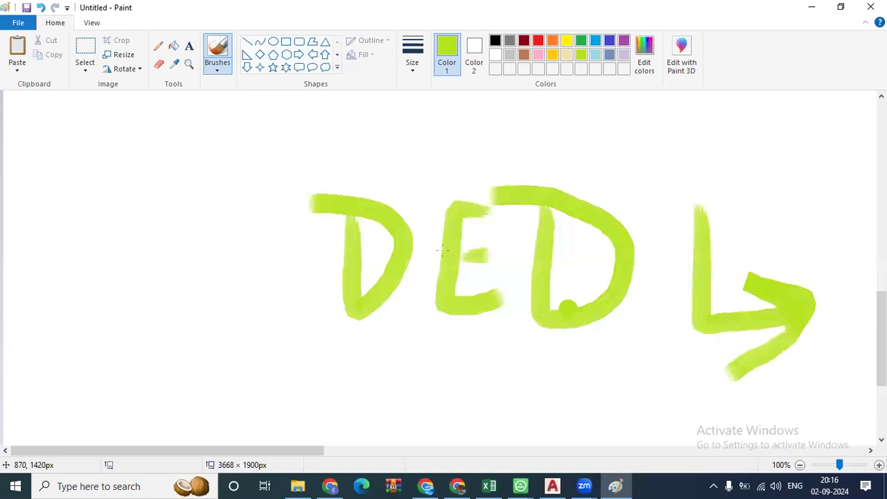
# Handwrite an arrow and the word "Oblique" beside the DED note
pyautogui.keyDown('ctrl'); pyautogui.scroll(-1, 442, 250); pyautogui.keyUp('ctrl')
pyautogui.keyDown('ctrl'); pyautogui.scroll(-1, 395, 253); pyautogui.keyUp('ctrl')
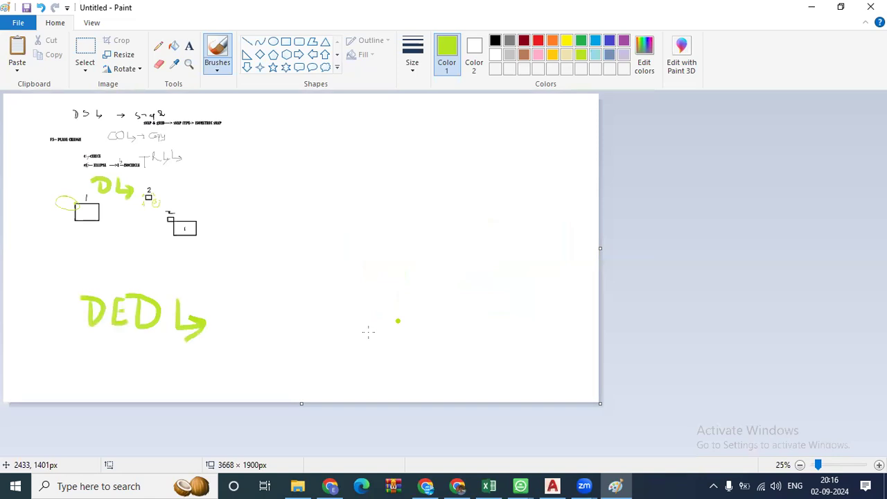
pyautogui.moveTo(330, 314)
pyautogui.mouseDown()
pyautogui.moveTo(381, 314)
pyautogui.moveTo(390, 325)
pyautogui.moveTo(402, 297)
pyautogui.moveTo(420, 323)
pyautogui.mouseUp()
pyautogui.hotkey('ctrl', 'z')
pyautogui.moveTo(444, 285); pyautogui.dragTo(444, 332)
pyautogui.moveTo(486, 307)
pyautogui.mouseDown()
pyautogui.moveTo(470, 308)
pyautogui.moveTo(485, 322)
pyautogui.moveTo(488, 356)
pyautogui.moveTo(501, 312)
pyautogui.moveTo(518, 301)
pyautogui.moveTo(525, 323)
pyautogui.moveTo(536, 304)
pyautogui.moveTo(545, 327)
pyautogui.mouseUp()
pyautogui.click(453, 296)
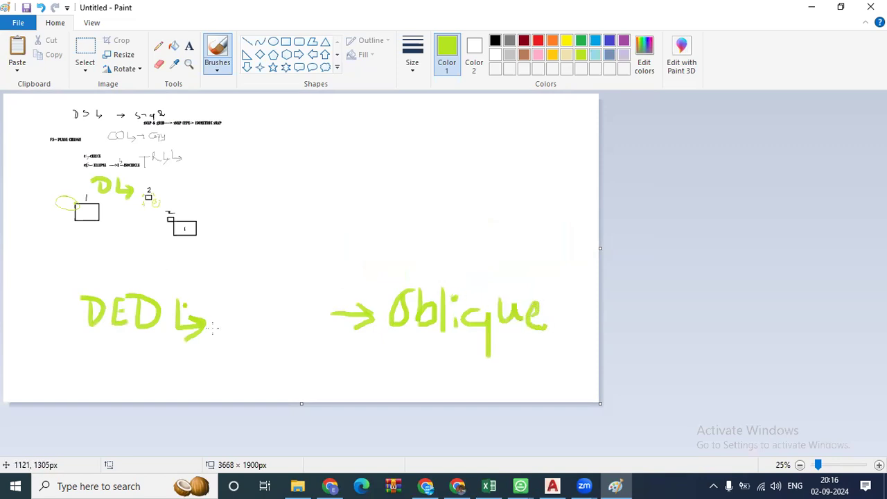
# Handwrite "O" with an Enter arrow above the word "Oblique", and return to the AutoCAD drawing
pyautogui.moveTo(431, 234)
pyautogui.mouseDown()
pyautogui.moveTo(409, 265)
pyautogui.moveTo(461, 232)
pyautogui.moveTo(424, 227)
pyautogui.mouseUp()
pyautogui.moveTo(493, 229)
pyautogui.mouseDown()
pyautogui.moveTo(484, 269)
pyautogui.moveTo(544, 267)
pyautogui.mouseUp()
pyautogui.moveTo(514, 253)
pyautogui.mouseDown()
pyautogui.moveTo(531, 261)
pyautogui.moveTo(539, 285)
pyautogui.mouseUp()
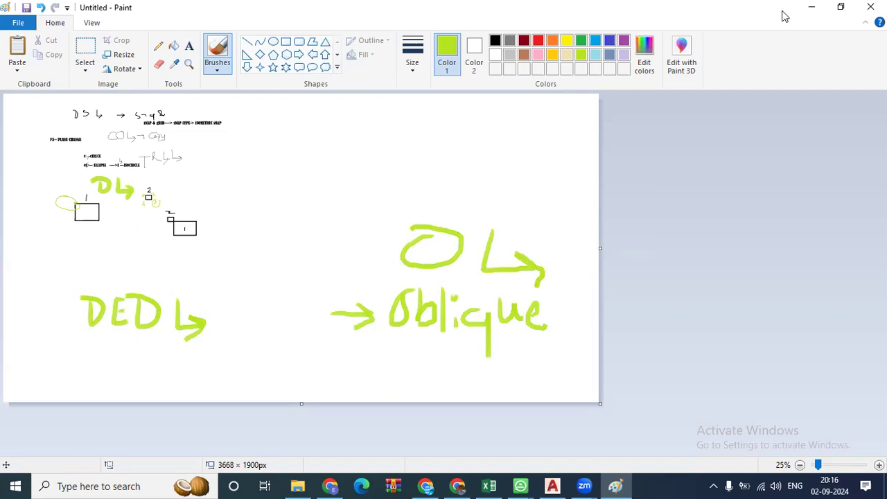
pyautogui.click(811, 7)
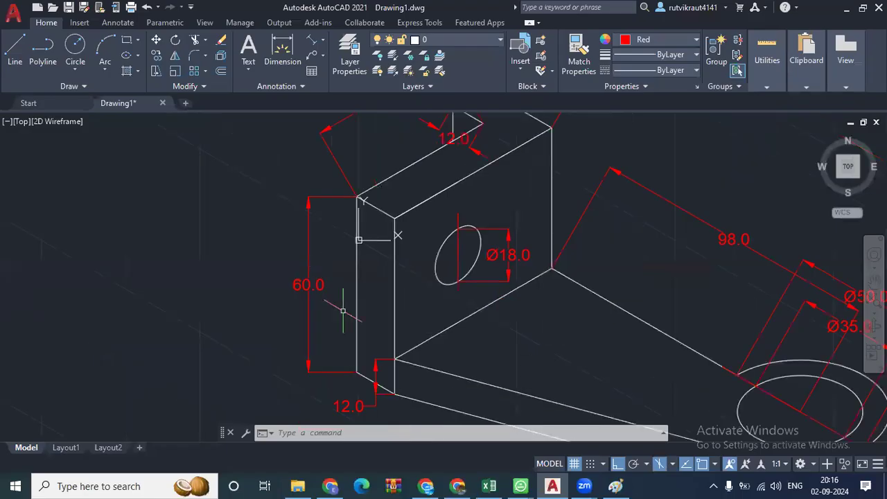
# Oblique the plate height and arm thickness dimensions with DIMEDIT, picking the 150° angle from two points along the plate's short top edge
pyautogui.scroll(-2, 346, 307)
pyautogui.scroll(4, 319, 291)
pyautogui.scroll(-3, 352, 207)
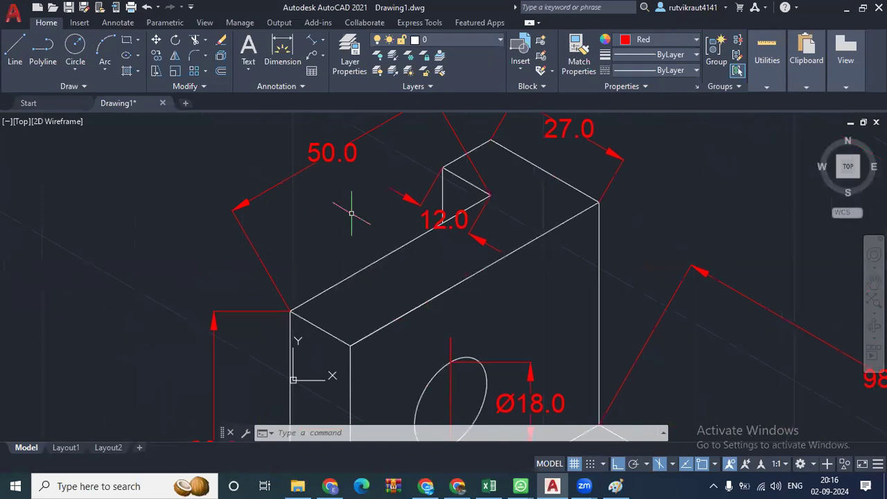
pyautogui.scroll(3, 372, 291)
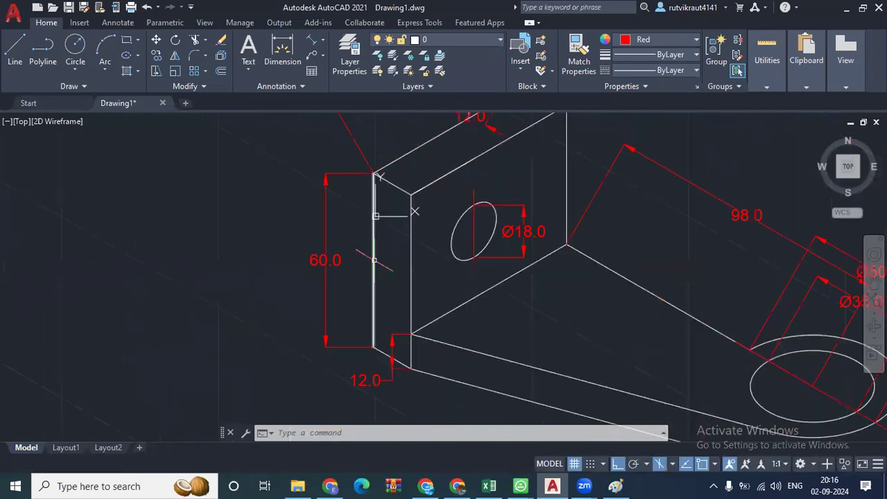
pyautogui.write('DED')
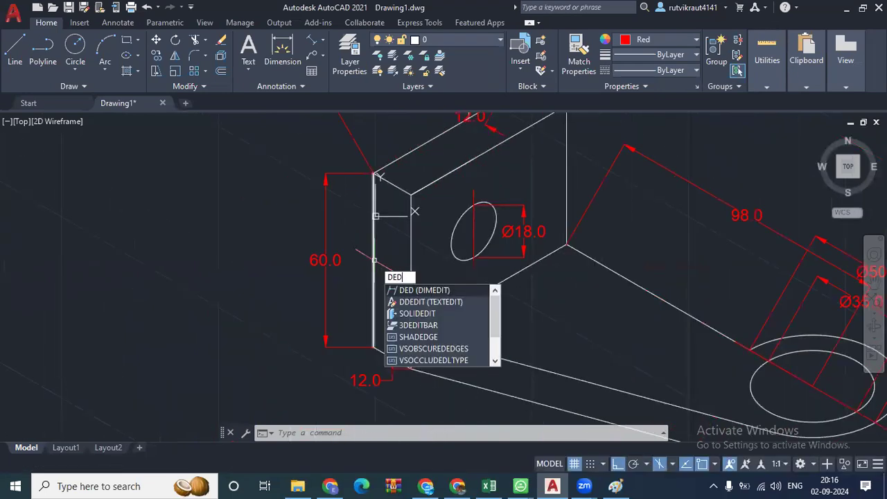
pyautogui.press('Return')
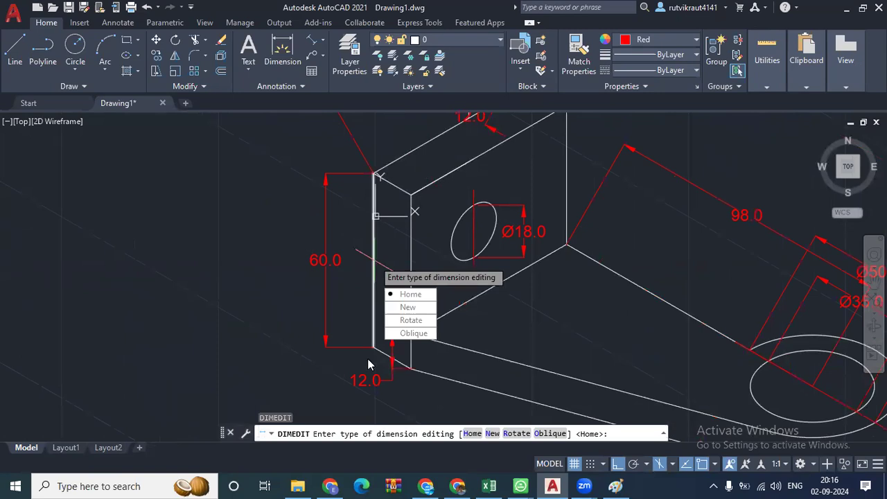
pyautogui.click(415, 335)
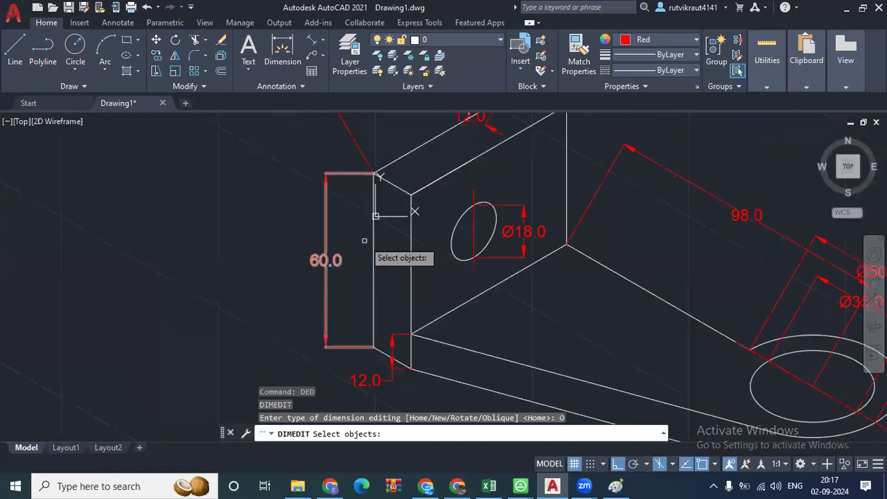
pyautogui.click(315, 258)
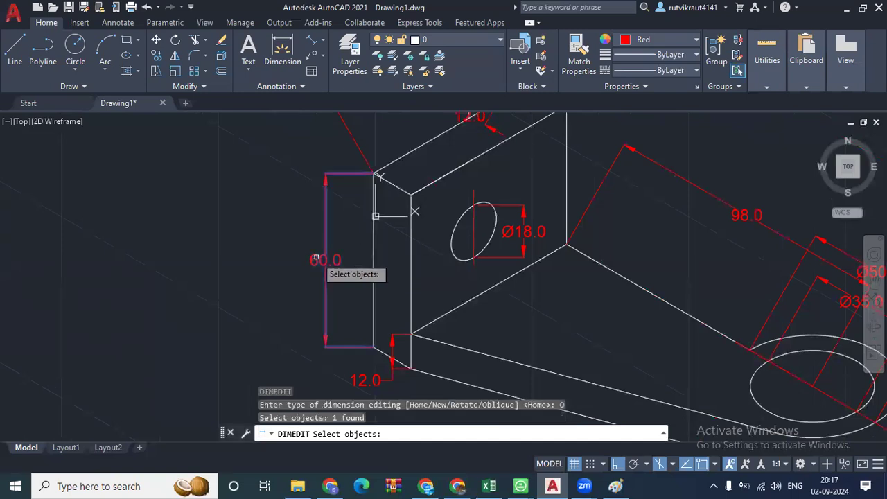
pyautogui.click(373, 380)
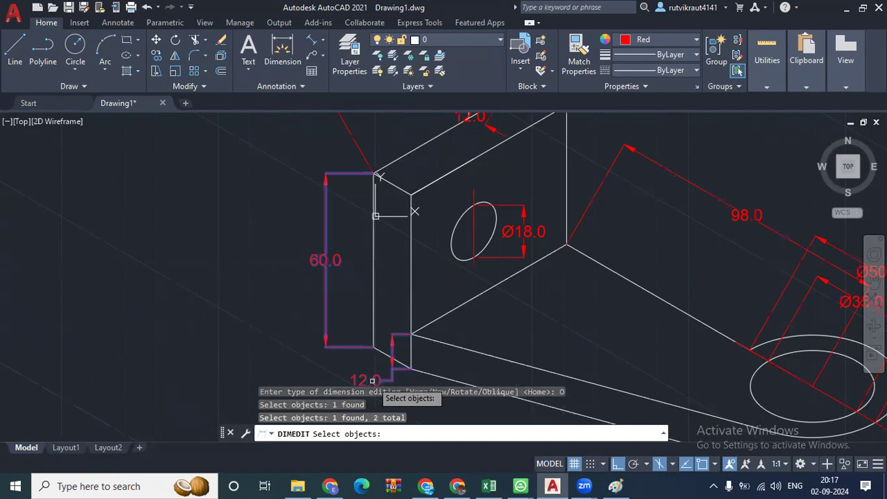
pyautogui.moveTo(372, 380); pyautogui.dragTo(368, 347, button='middle')
pyautogui.press('Return')
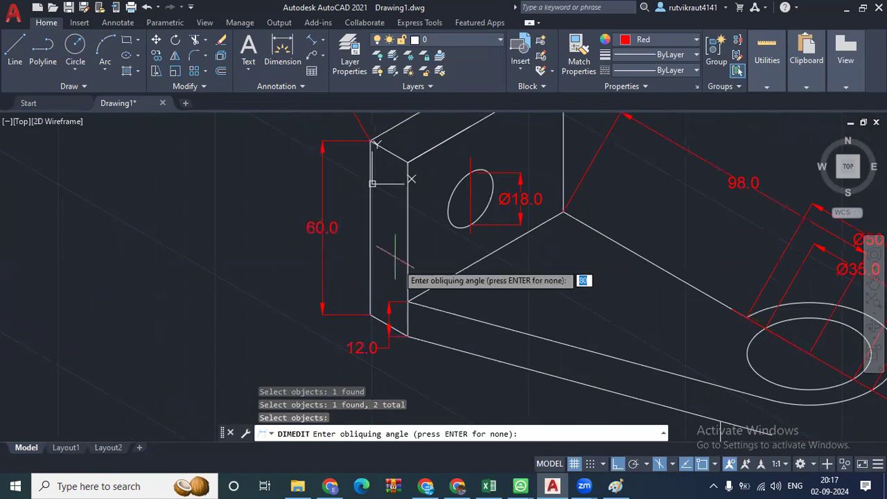
pyautogui.scroll(2, 395, 267)
pyautogui.scroll(2, 360, 221)
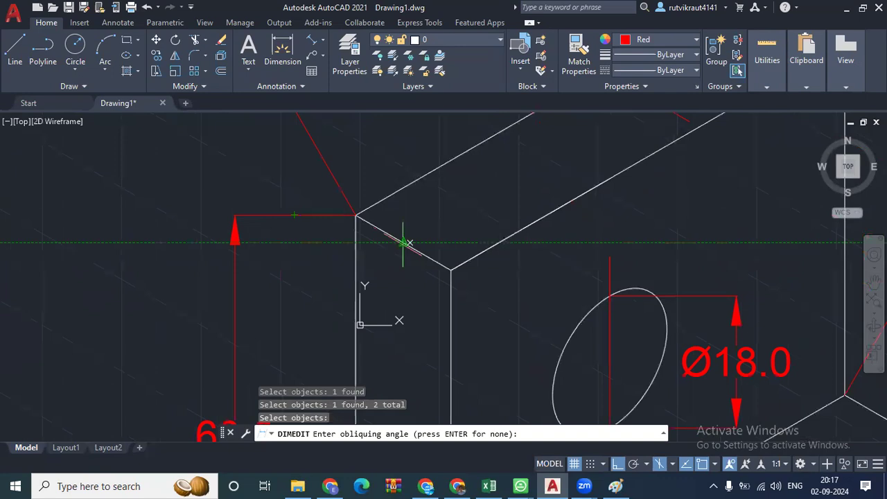
pyautogui.scroll(2, 416, 248)
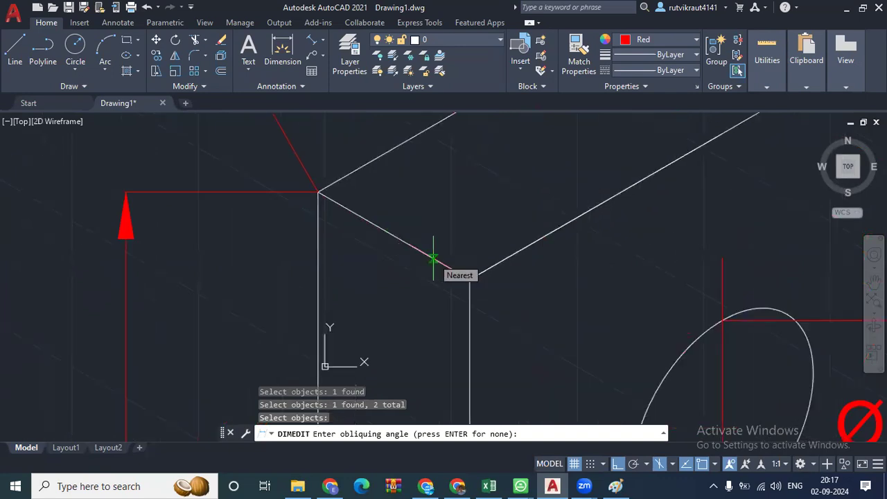
pyautogui.click(434, 259)
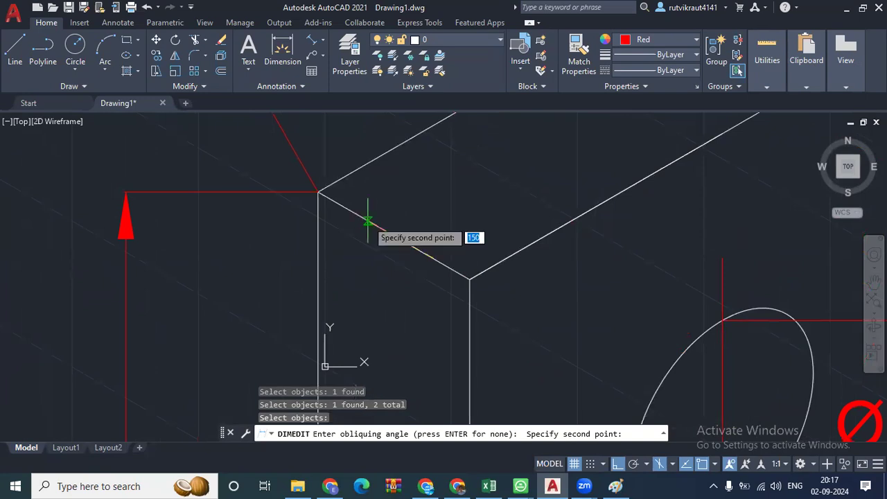
pyautogui.click(367, 220)
pyautogui.scroll(-3, 368, 221)
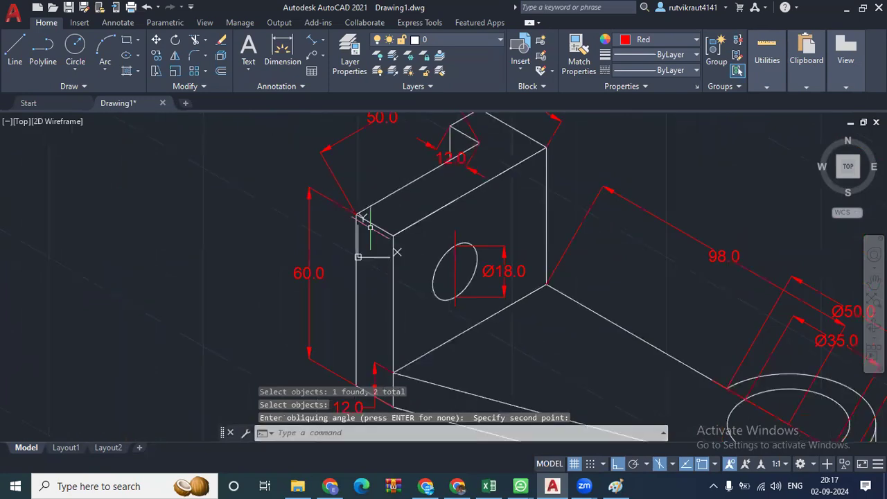
# Oblique the plate's 50 mm top-edge dimension with DIMEDIT, picking the angle from two points along the plate's short top edge
pyautogui.scroll(-2, 370, 228)
pyautogui.scroll(2, 371, 244)
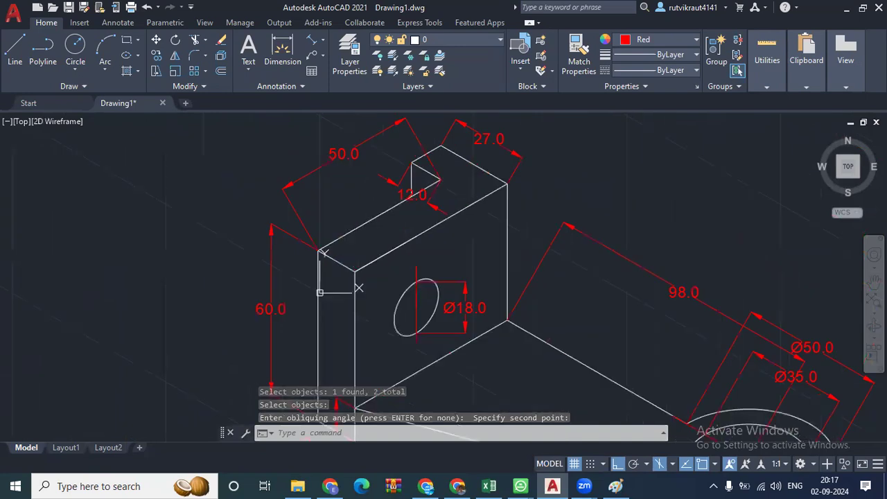
pyautogui.write('D')
pyautogui.write('IMED')
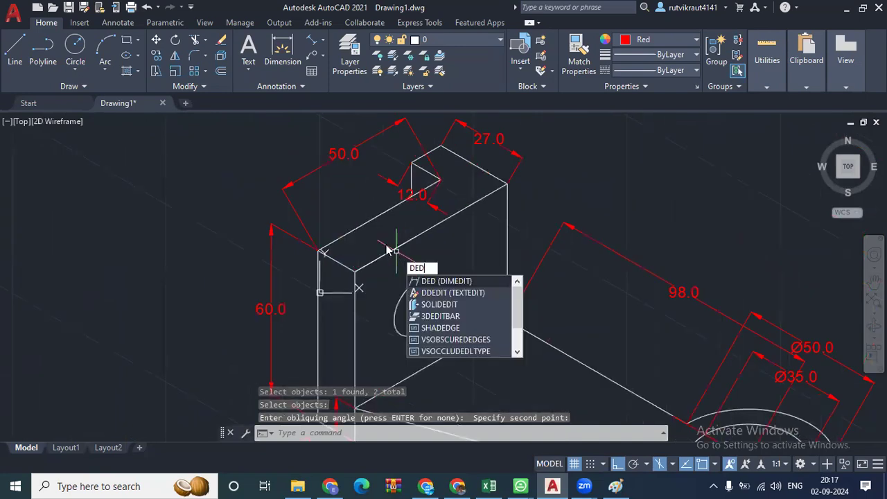
pyautogui.press('Return')
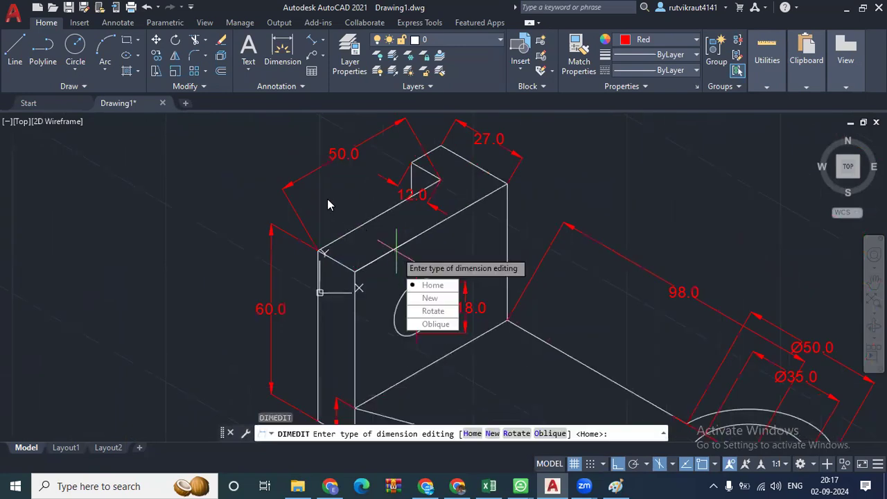
pyautogui.click(436, 324)
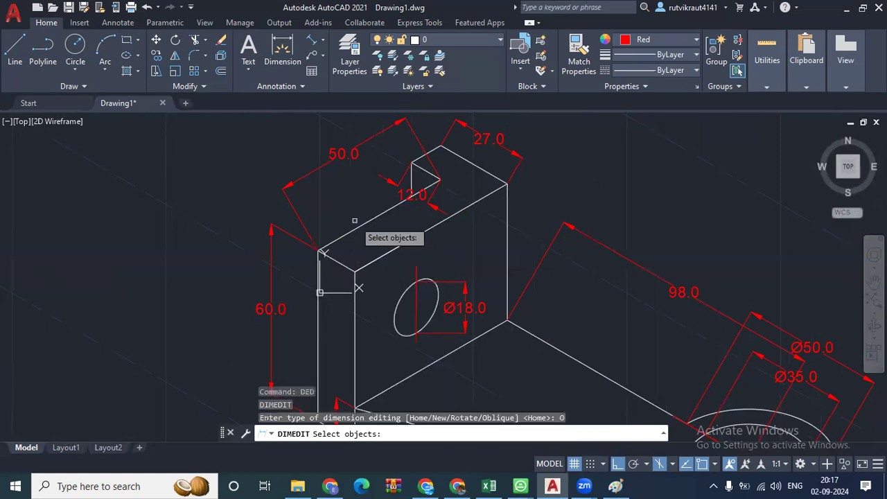
pyautogui.click(335, 156)
pyautogui.press('Return')
pyautogui.scroll(2, 353, 316)
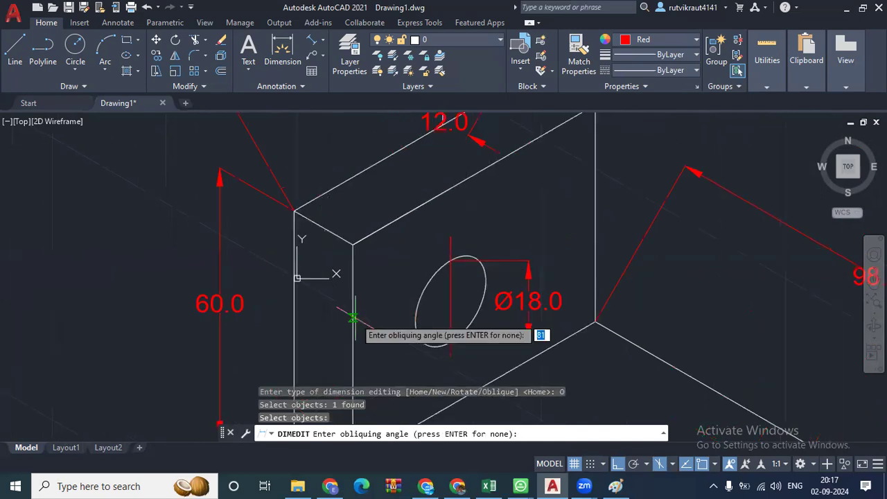
pyautogui.click(337, 237)
pyautogui.click(311, 221)
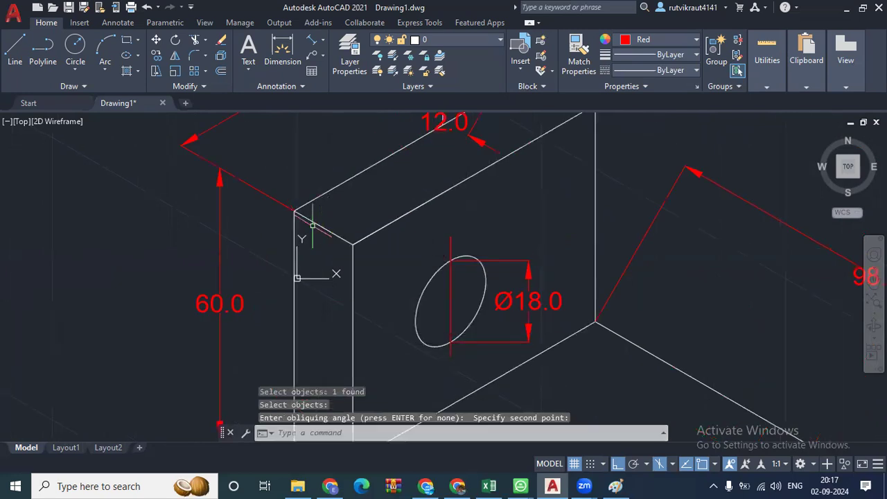
pyautogui.scroll(-3, 338, 263)
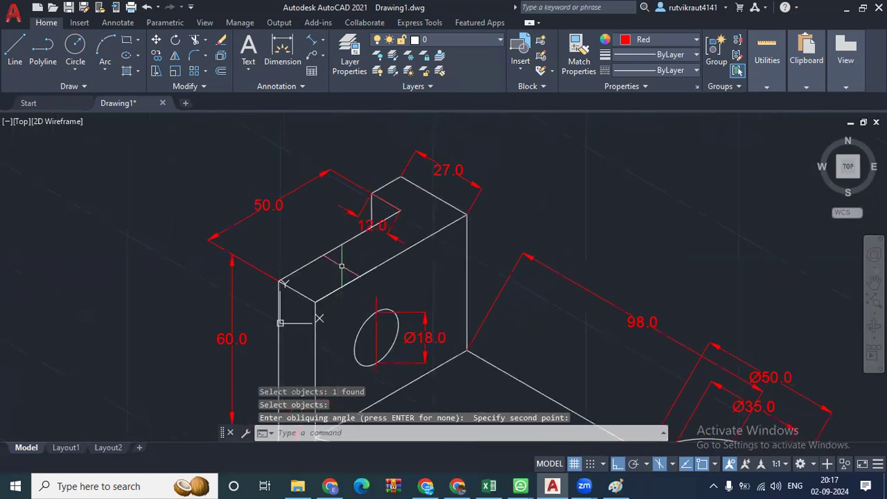
# Oblique the notch depth, 27 mm top, arm length, both cylinder diameter and hole diameter dimensions, picking the angle along the plate's base edge
pyautogui.press('Return')
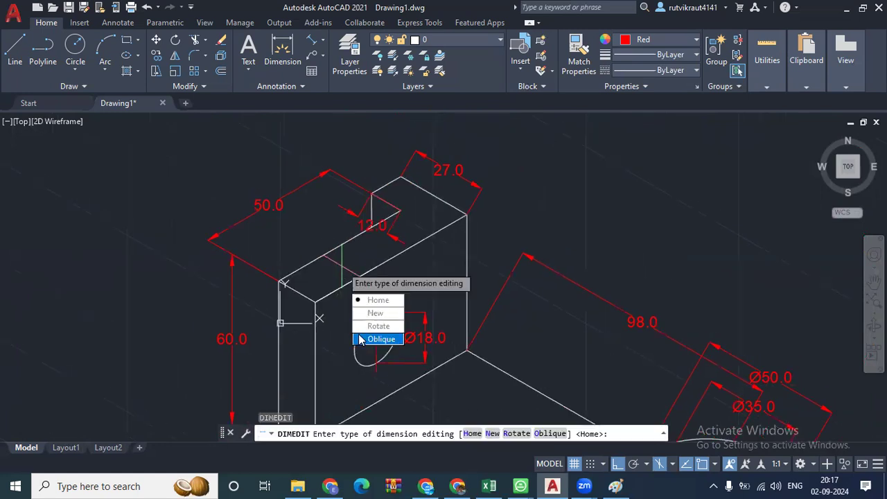
pyautogui.click(379, 338)
pyautogui.click(361, 223)
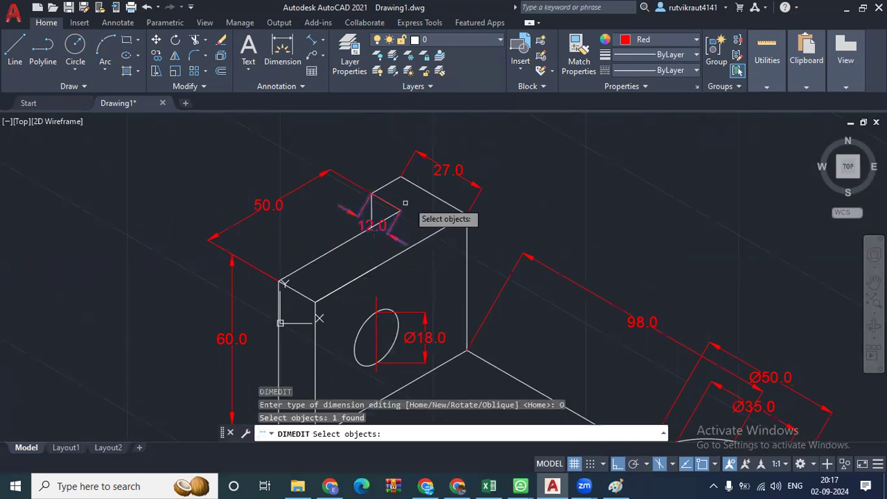
pyautogui.click(473, 204)
pyautogui.moveTo(520, 253); pyautogui.dragTo(423, 172, button='middle')
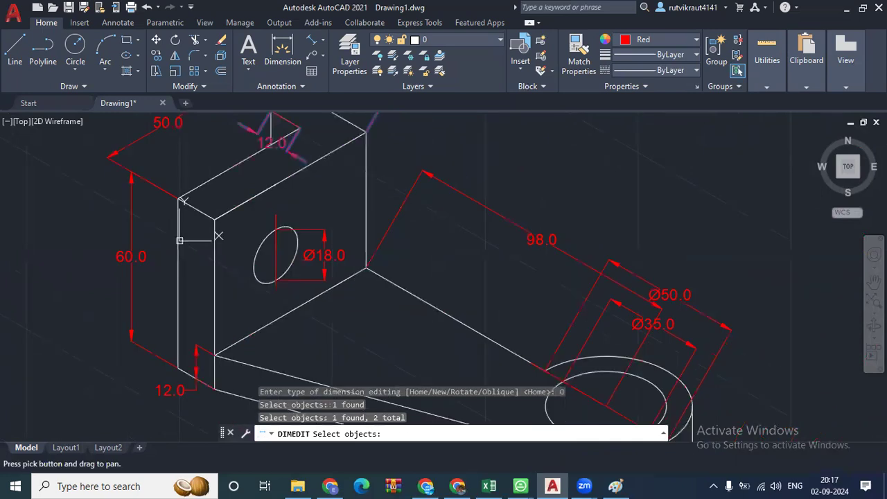
pyautogui.click(694, 237)
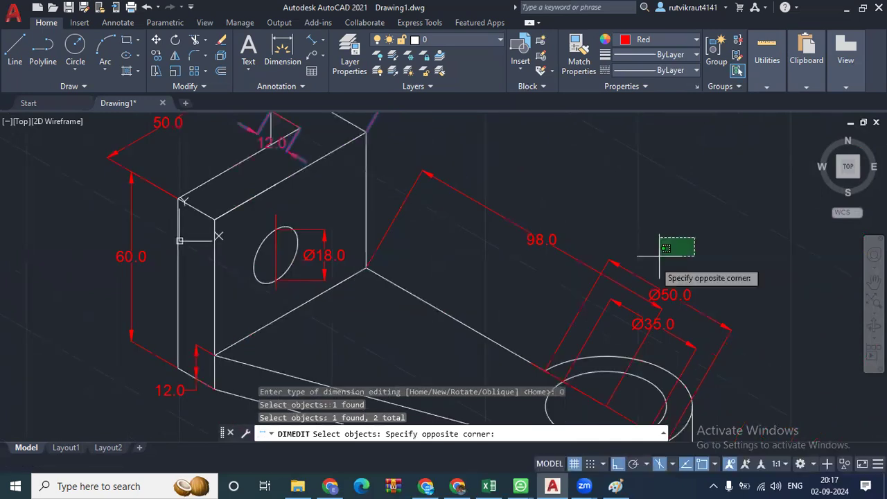
pyautogui.click(547, 305)
pyautogui.moveTo(553, 284); pyautogui.dragTo(516, 239, button='middle')
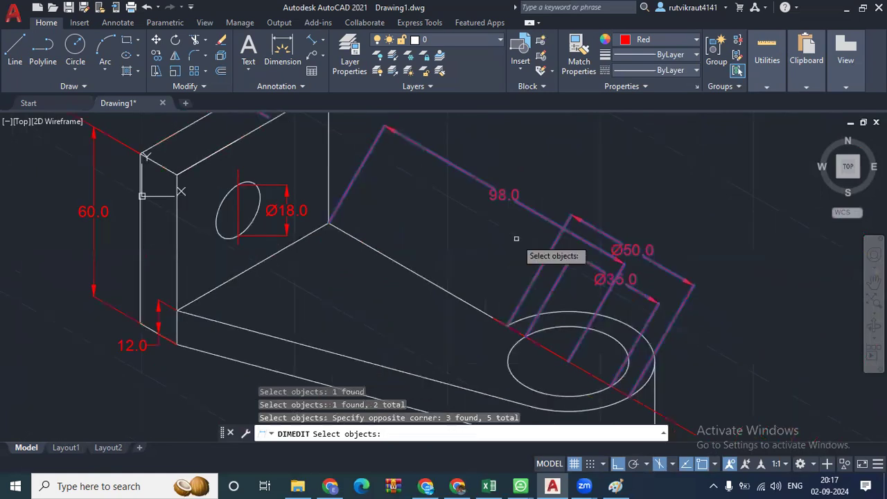
pyautogui.scroll(-2, 515, 239)
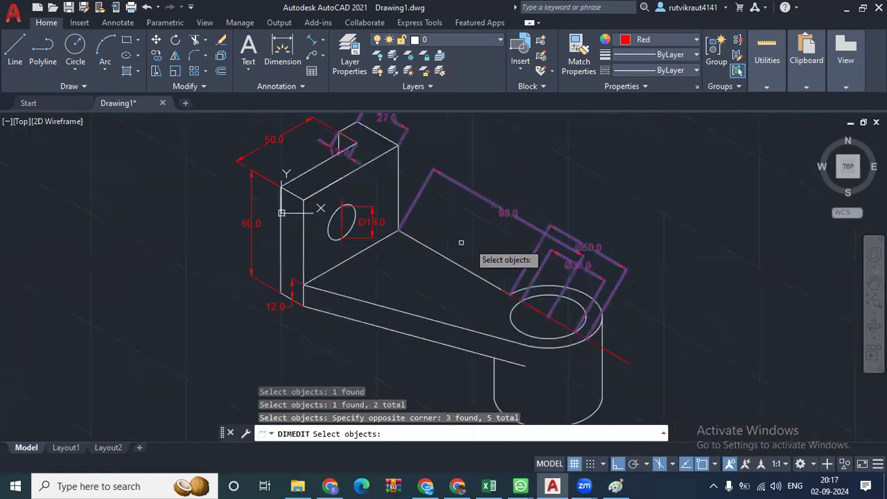
pyautogui.click(371, 223)
pyautogui.press('Return')
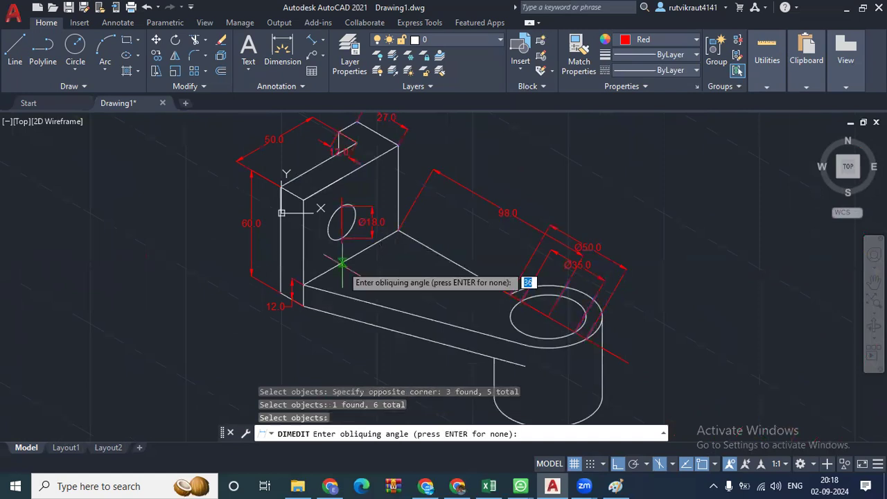
pyautogui.click(341, 263)
pyautogui.click(358, 255)
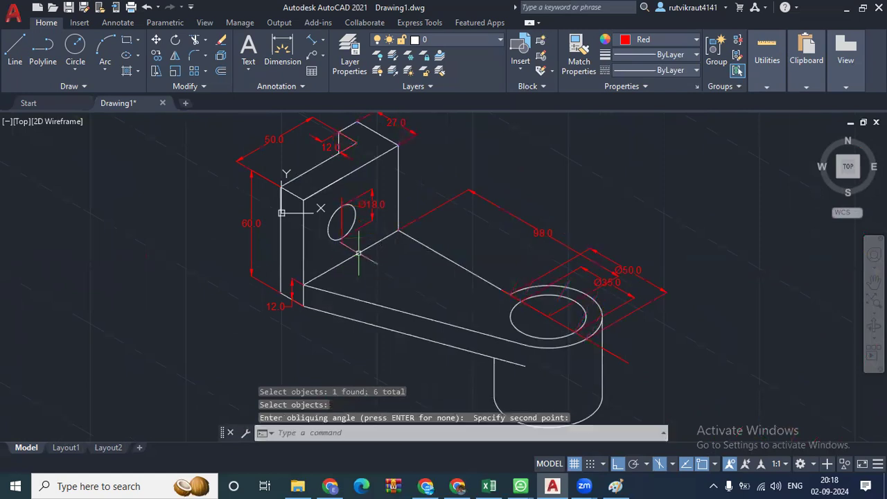
pyautogui.moveTo(358, 253); pyautogui.dragTo(358, 258, button='middle')
pyautogui.scroll(-2, 430, 266)
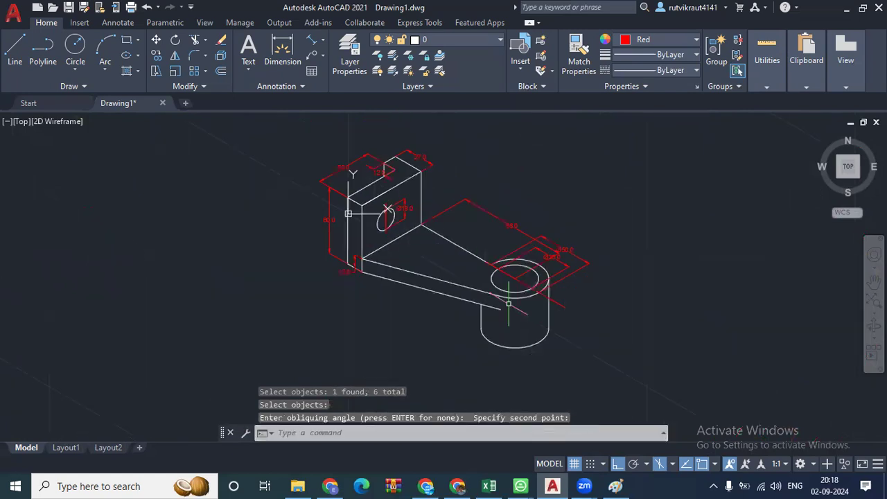
# Erase the overlapping red construction lines running through the centre of the cylinder's top ellipses
pyautogui.scroll(7, 508, 304)
pyautogui.click(529, 202)
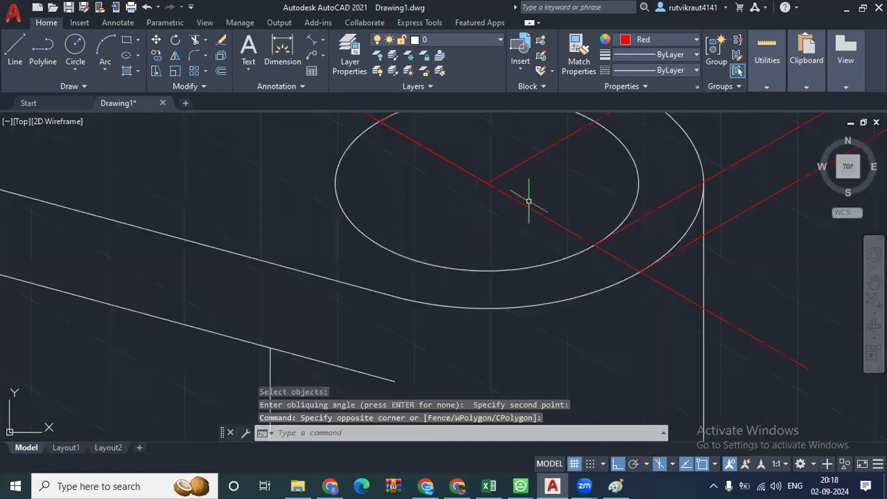
pyautogui.click(532, 201)
pyautogui.click(493, 225)
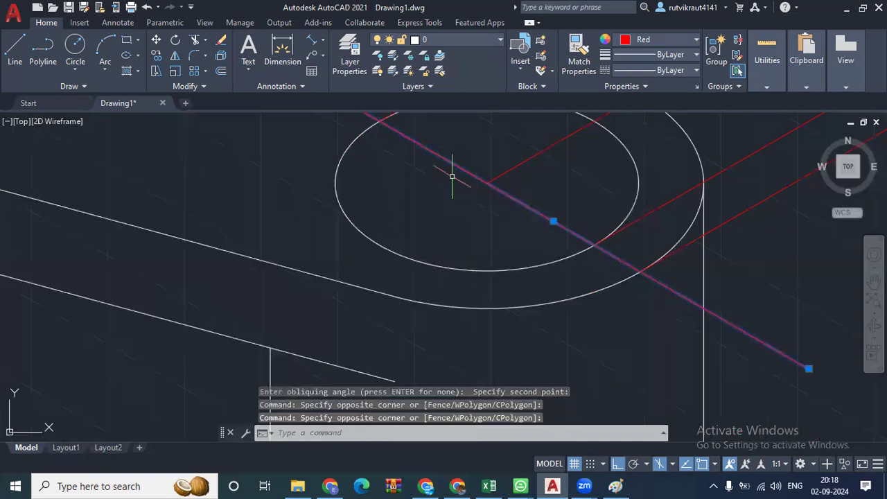
pyautogui.press('Delete')
pyautogui.scroll(-3, 452, 177)
pyautogui.hotkey('ctrl', 'z')
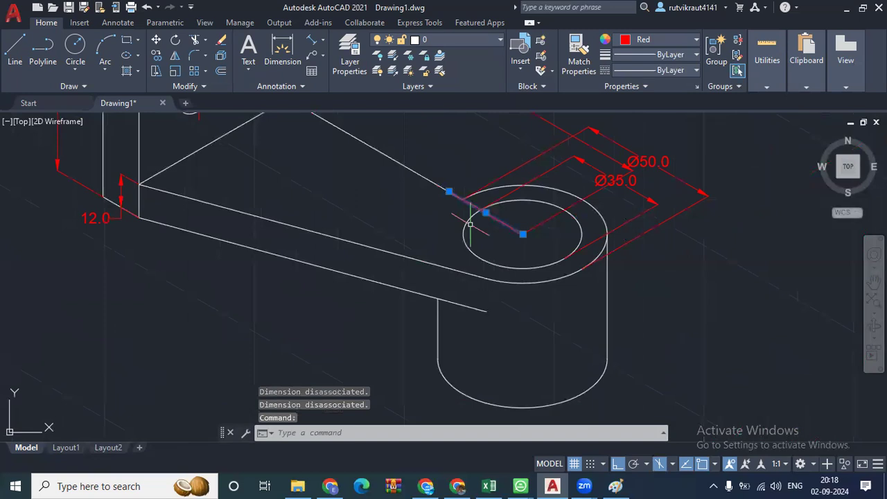
pyautogui.press('Delete')
pyautogui.moveTo(470, 225); pyautogui.dragTo(589, 354, button='middle')
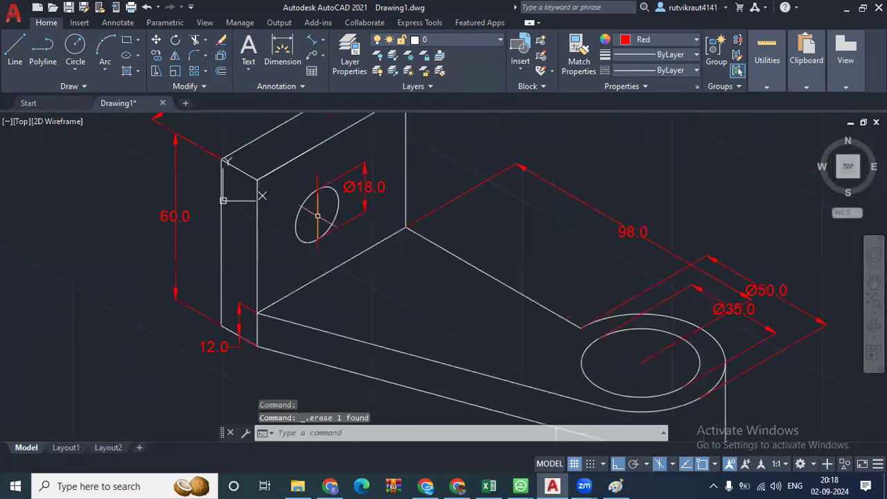
# Erase the red vertical centre line segments through the plate's hole
pyautogui.press('Delete')
pyautogui.click(320, 211)
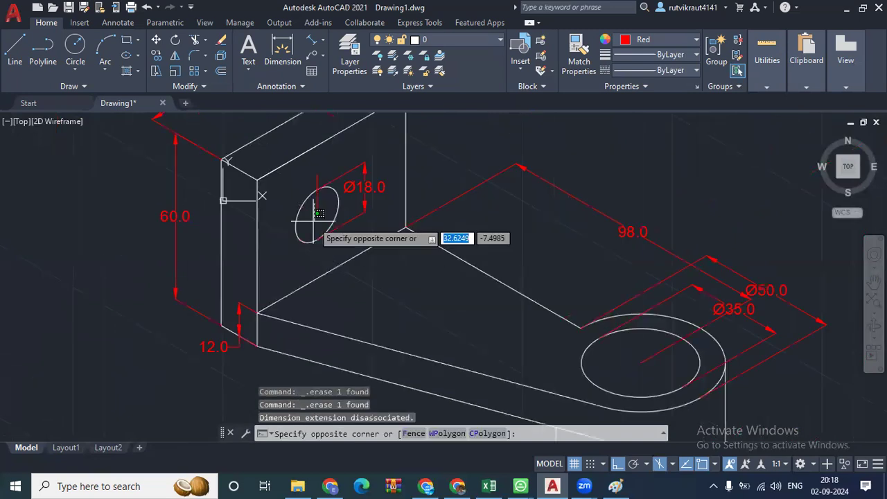
pyautogui.click(315, 223)
pyautogui.press('Delete')
pyautogui.scroll(-4, 290, 216)
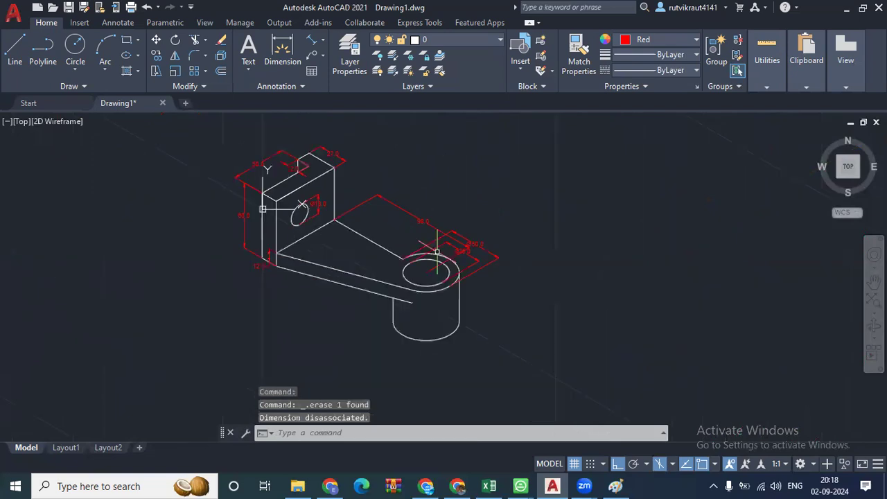
# Move the arm length dimension line closer to the arm's straight edge, keeping it outside the arm
pyautogui.scroll(5, 436, 253)
pyautogui.scroll(-3, 387, 215)
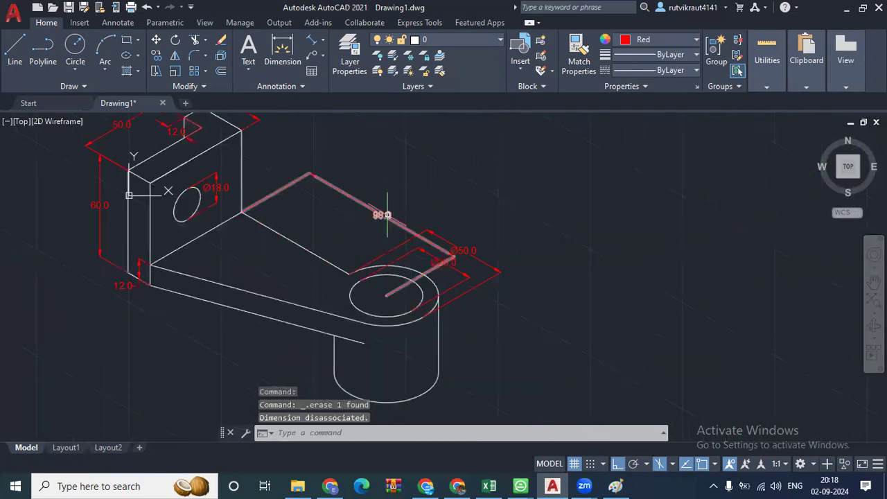
pyautogui.click(387, 215)
pyautogui.scroll(2, 387, 214)
pyautogui.scroll(2, 388, 222)
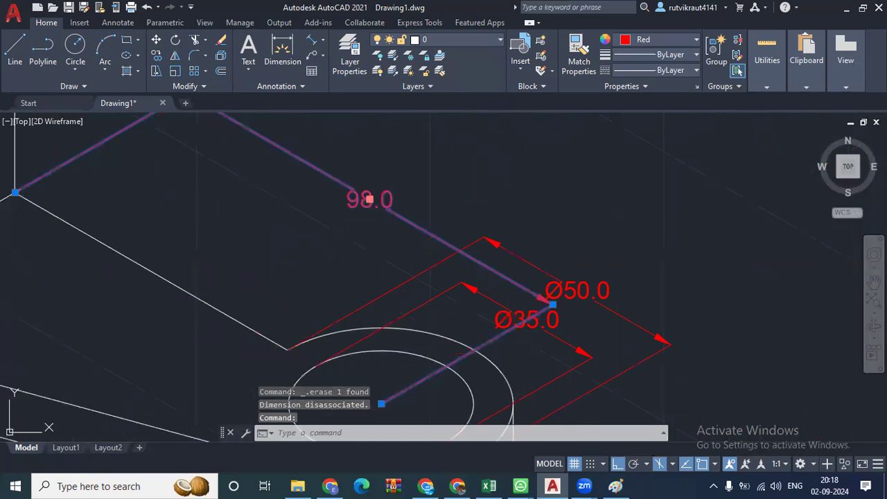
pyautogui.click(369, 199)
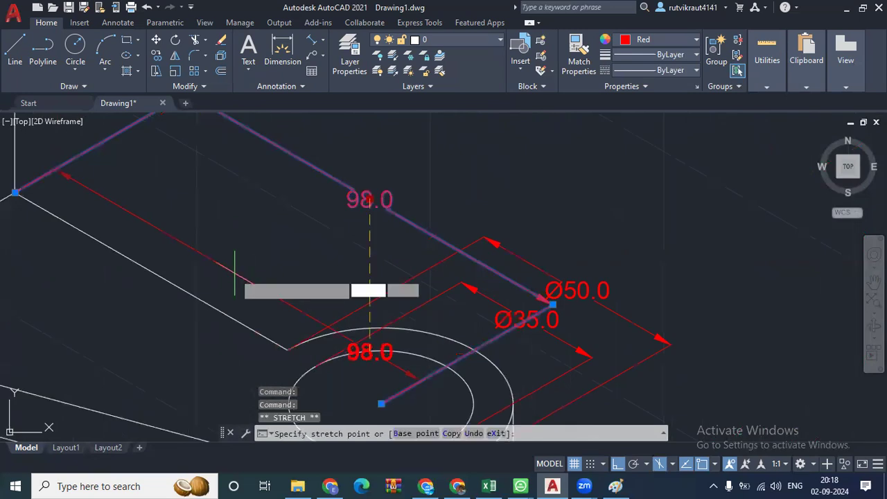
pyautogui.click(369, 333)
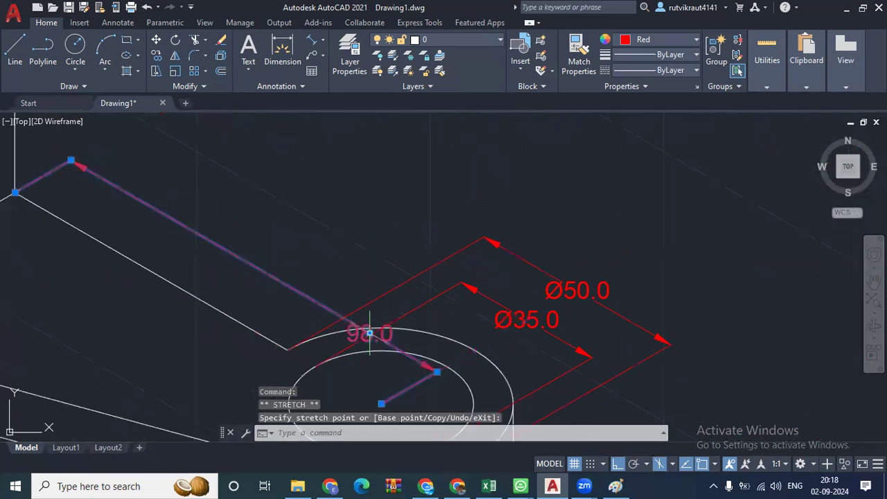
pyautogui.click(370, 334)
pyautogui.press('Escape')
pyautogui.press('Escape')
pyautogui.press('Escape')
pyautogui.scroll(2, 253, 340)
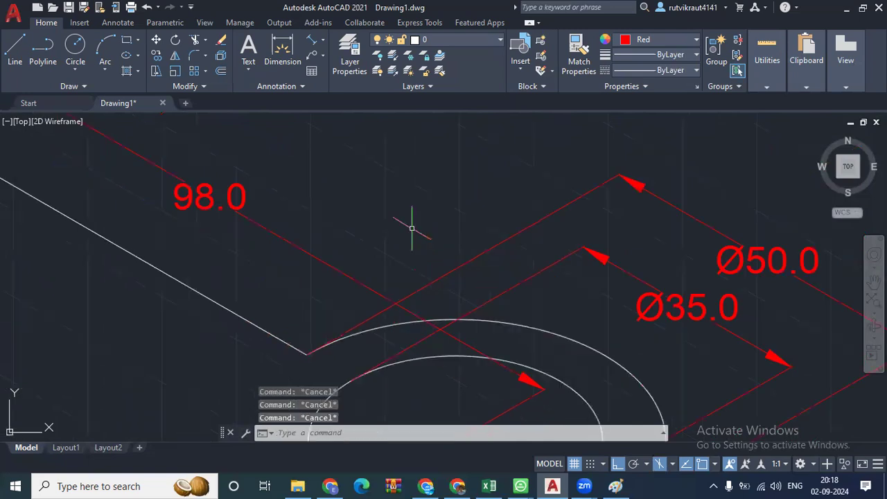
# Move the arm length dimension line across the straight edge onto the arm's top face and clear the selection
pyautogui.scroll(-4, 406, 229)
pyautogui.click(333, 226)
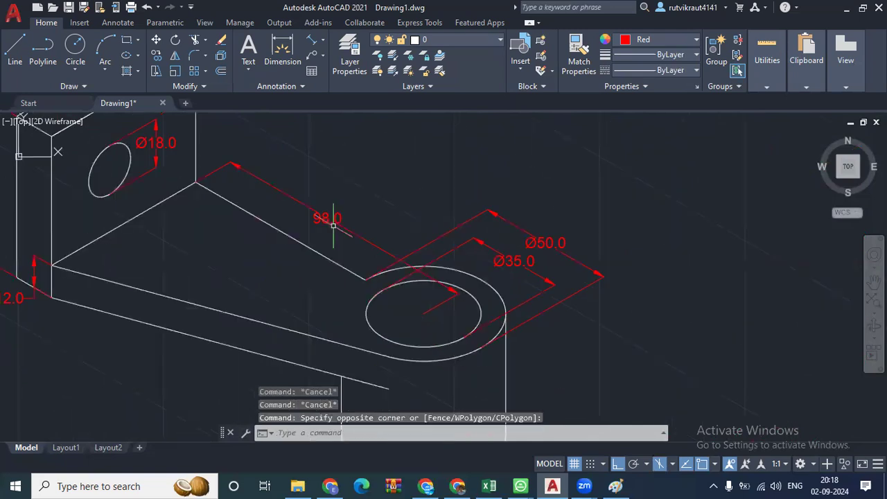
pyautogui.click(305, 223)
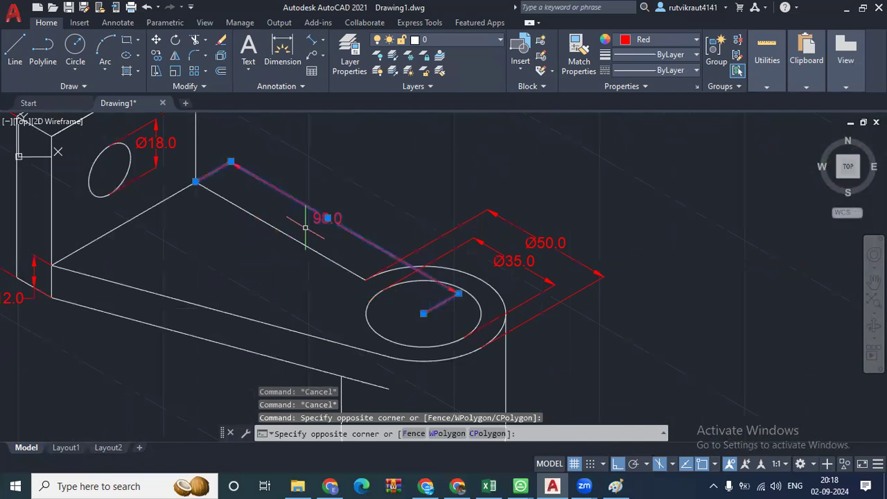
pyautogui.click(321, 223)
pyautogui.click(325, 218)
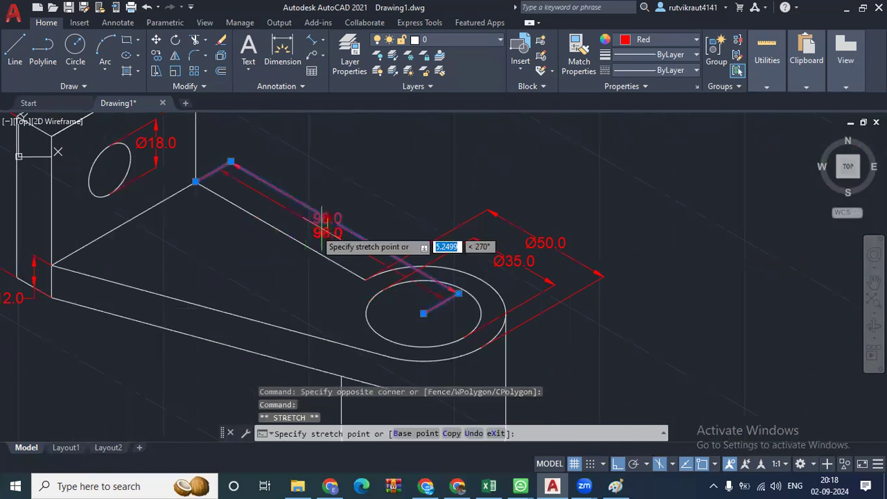
pyautogui.click(270, 258)
pyautogui.click(323, 290)
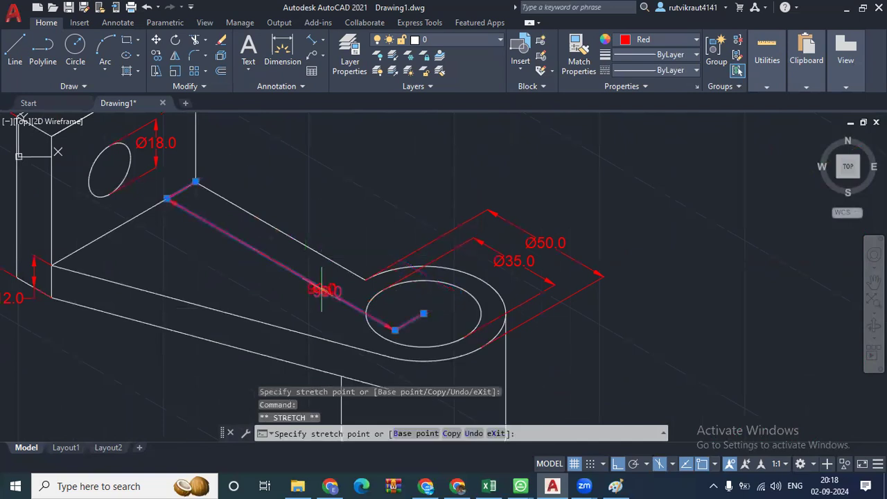
pyautogui.click(276, 262)
pyautogui.press('Escape')
pyautogui.press('Escape')
pyautogui.press('Escape')
pyautogui.moveTo(420, 237); pyautogui.dragTo(453, 234, button='middle')
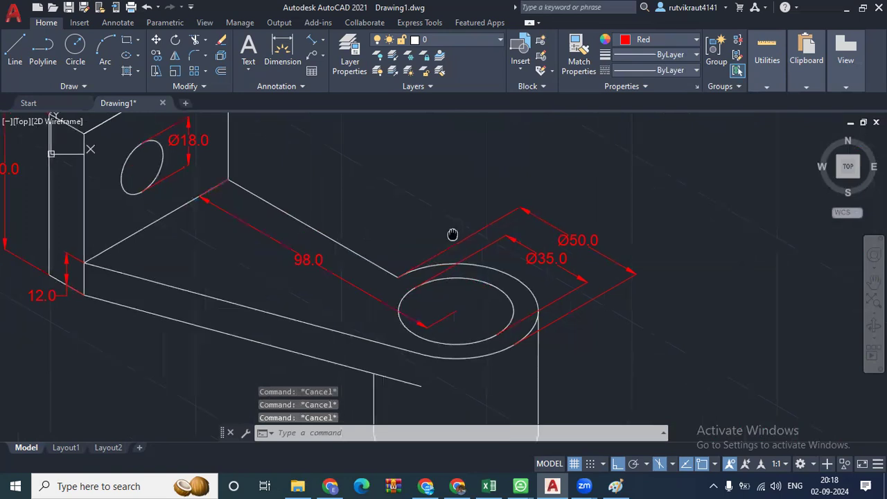
pyautogui.scroll(-3, 455, 275)
pyautogui.moveTo(455, 276); pyautogui.dragTo(487, 238, button='middle')
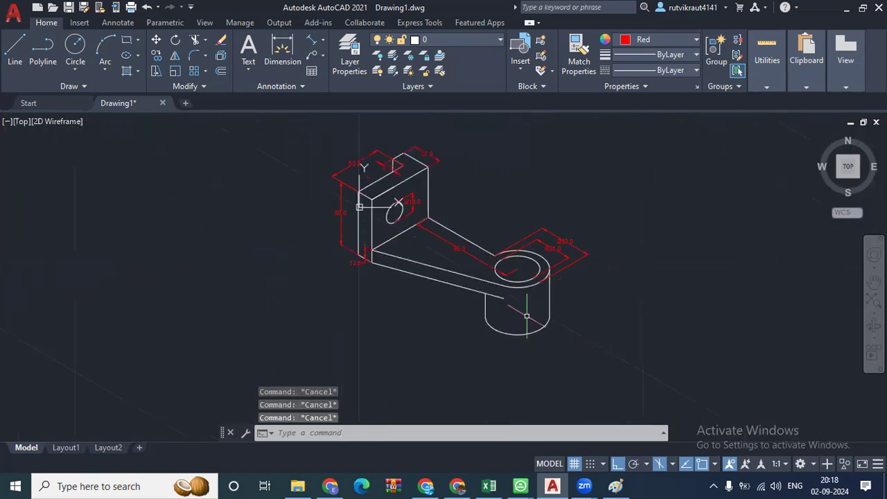
pyautogui.scroll(4, 526, 316)
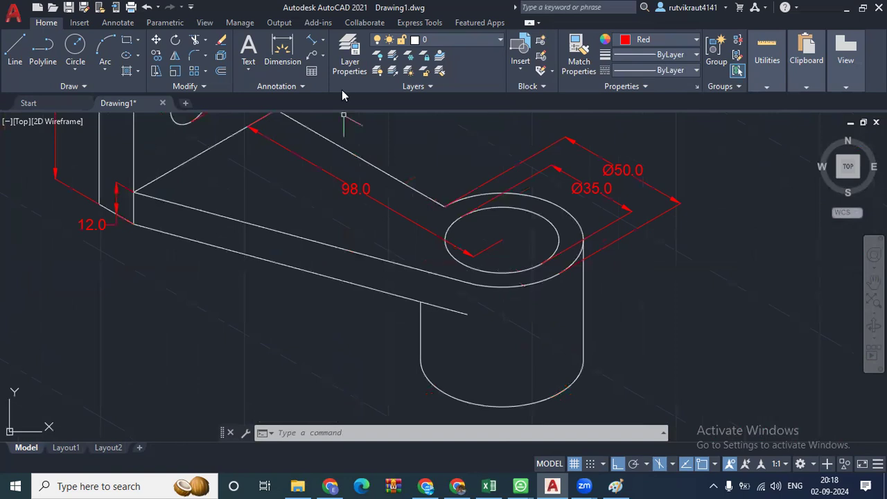
pyautogui.moveTo(518, 251); pyautogui.dragTo(489, 182, button='middle')
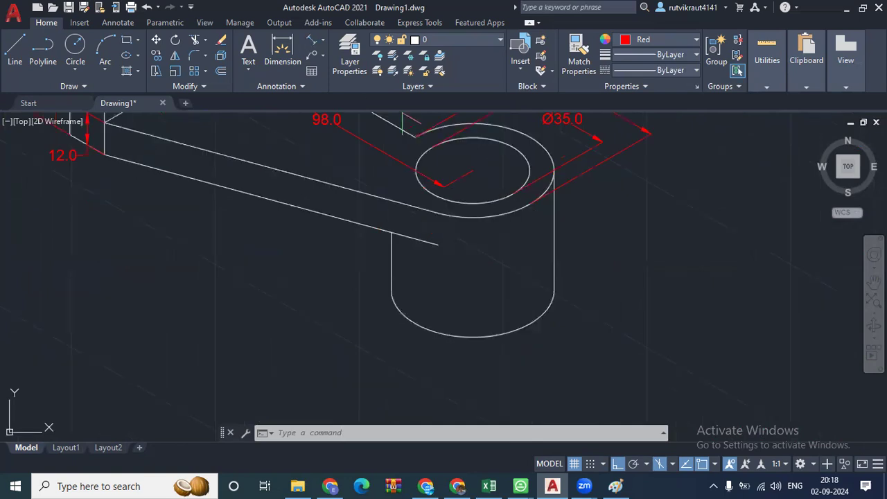
# Add an aligned dimension for the cylinder's height between its top and bottom ellipse centres, placing it just outside the cylinder's right side
pyautogui.press('Return')
pyautogui.click(501, 184)
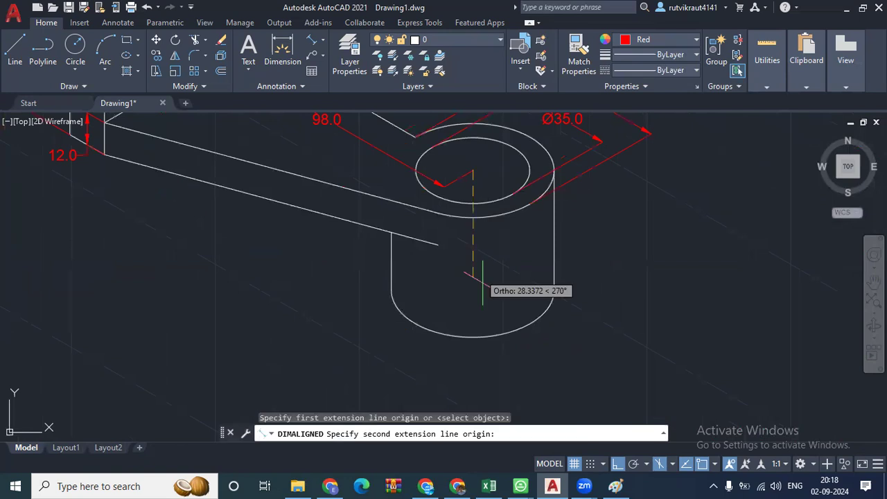
pyautogui.click(473, 290)
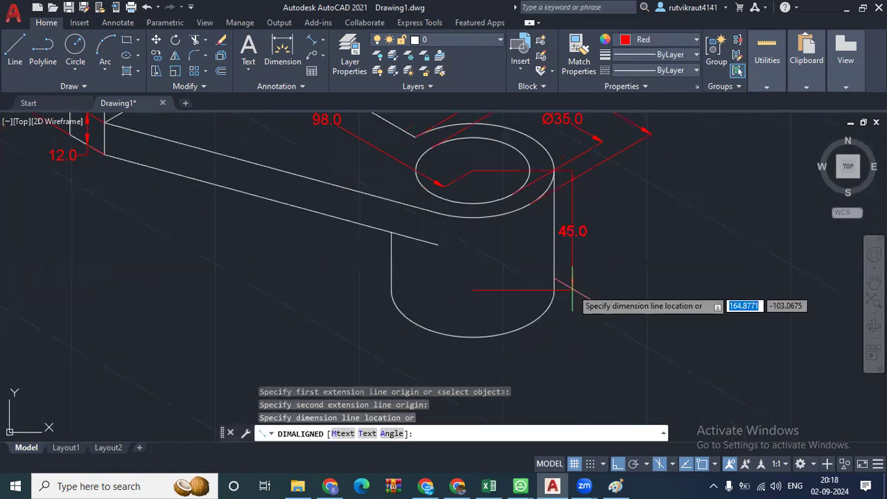
pyautogui.click(608, 291)
# Oblique the cylinder's height dimension to the direction of the arm's straight edge, picking two points along that edge
pyautogui.scroll(-4, 408, 229)
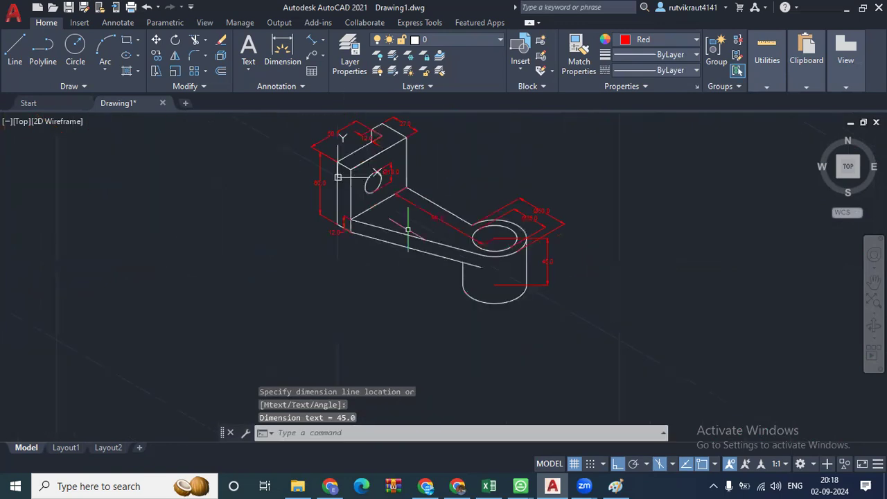
pyautogui.scroll(4, 399, 152)
pyautogui.scroll(-4, 359, 247)
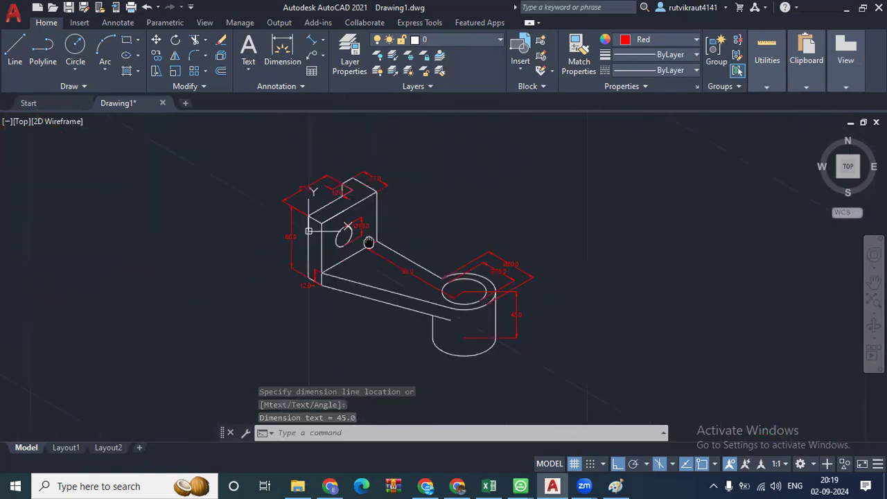
pyautogui.scroll(2, 368, 242)
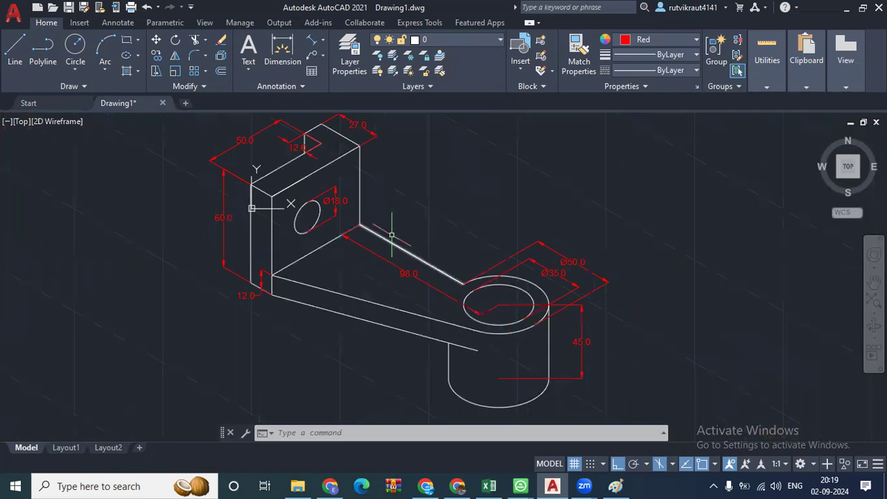
pyautogui.moveTo(464, 178); pyautogui.dragTo(420, 143, button='middle')
pyautogui.write('DIME')
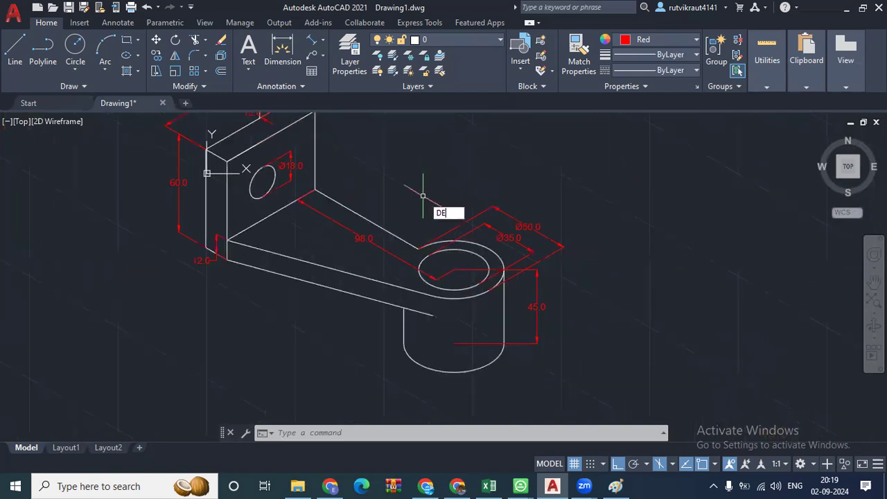
pyautogui.write('D')
pyautogui.press('Return')
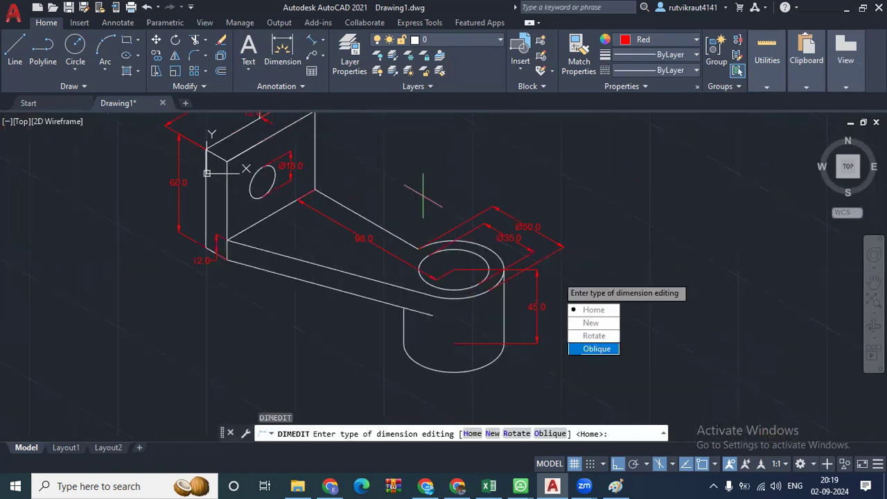
pyautogui.press('Return')
pyautogui.click(537, 307)
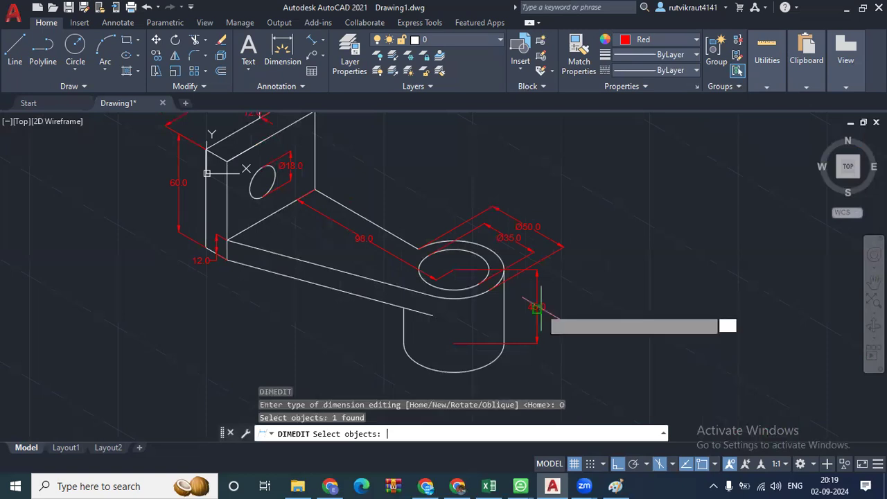
pyautogui.press('Return')
pyautogui.scroll(4, 359, 213)
pyautogui.click(340, 203)
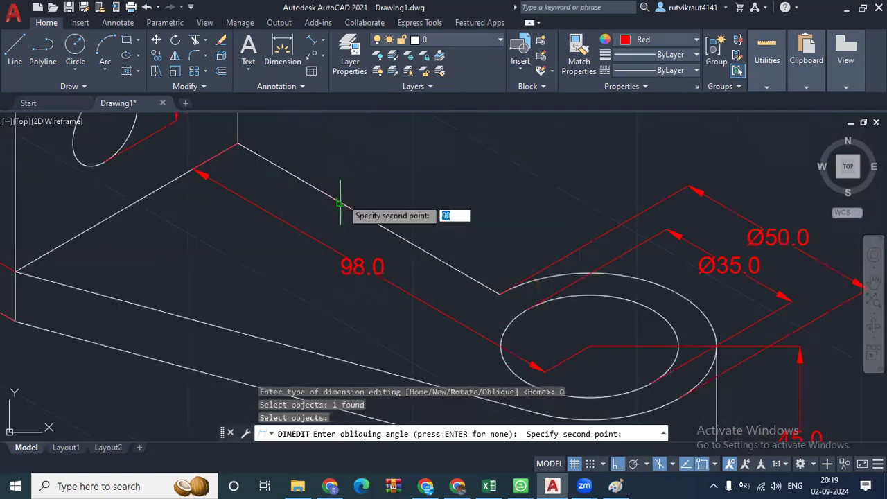
pyautogui.click(429, 254)
pyautogui.scroll(-5, 431, 249)
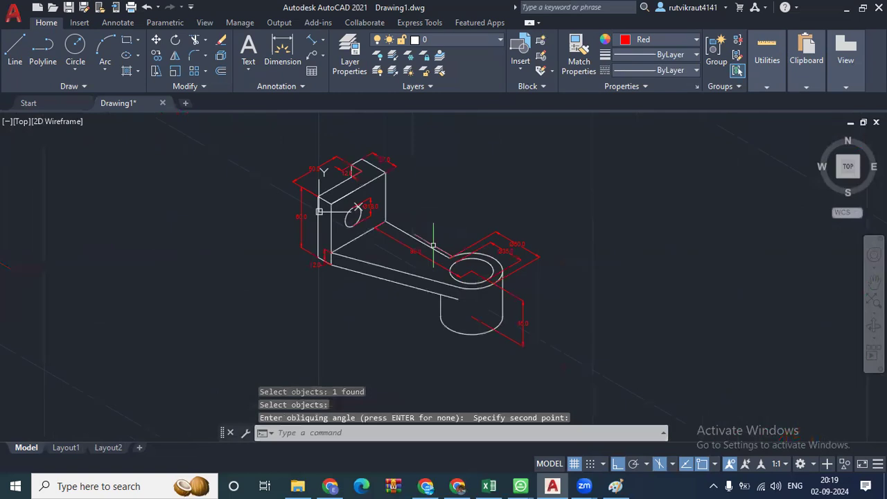
pyautogui.press('Escape')
pyautogui.moveTo(450, 253); pyautogui.dragTo(489, 220, button='middle')
pyautogui.press('Escape')
pyautogui.scroll(2, 490, 220)
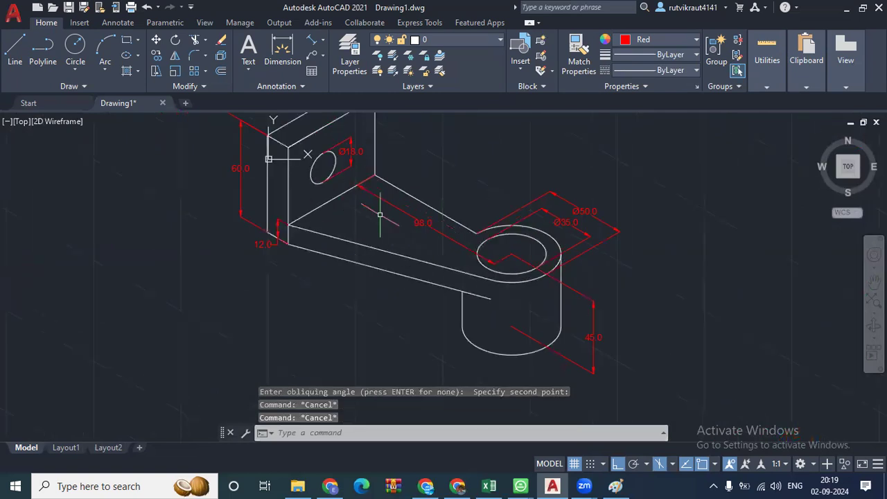
pyautogui.moveTo(380, 214)
pyautogui.mouseDown(button='middle')
pyautogui.moveTo(304, 194)
pyautogui.moveTo(332, 206)
pyautogui.mouseUp(button='middle')
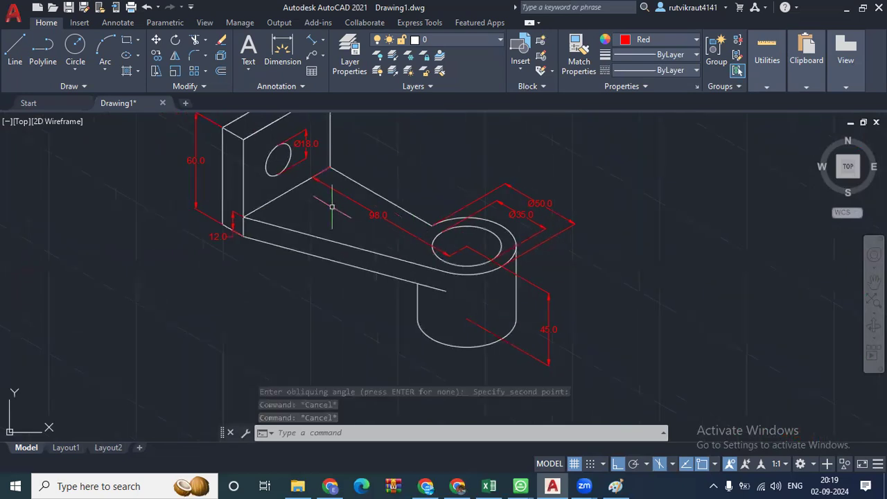
pyautogui.moveTo(322, 247); pyautogui.dragTo(320, 289, button='middle')
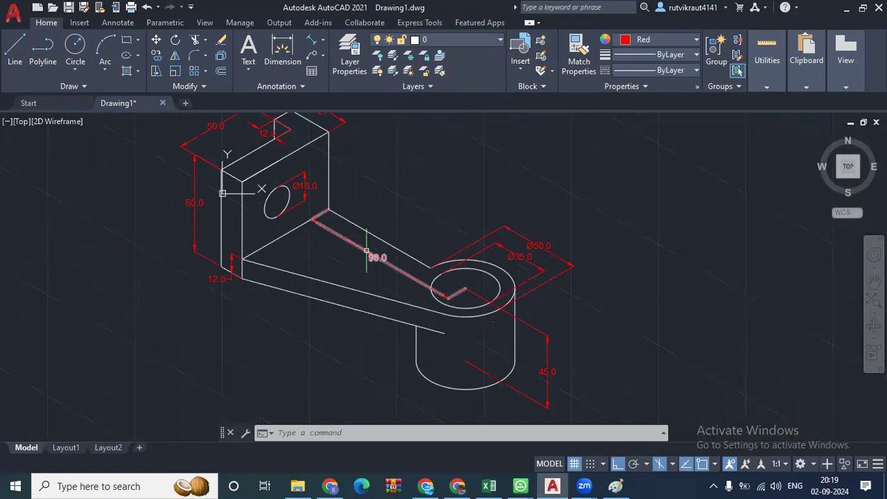
pyautogui.moveTo(462, 263); pyautogui.dragTo(473, 301, button='middle')
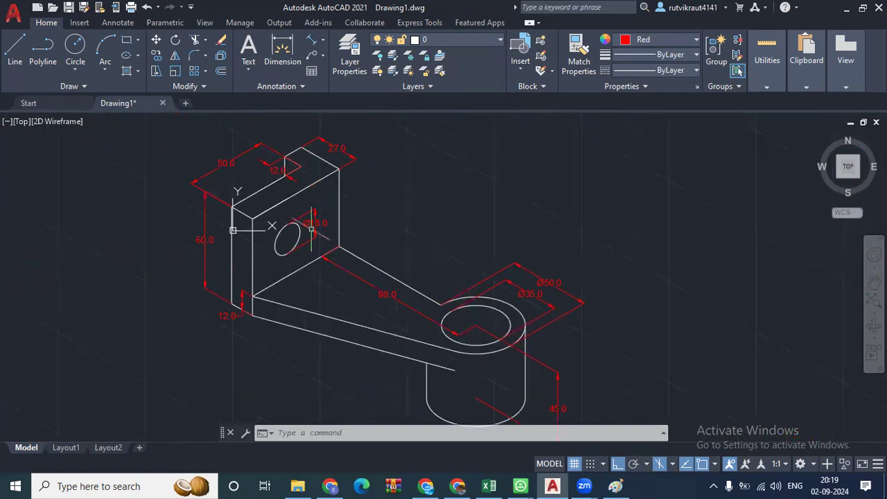
pyautogui.scroll(-3, 468, 218)
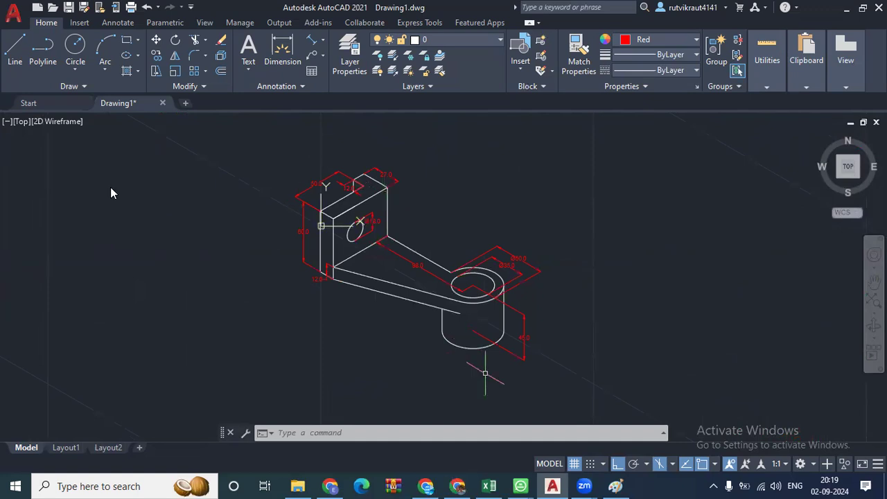
# Switch to the assignment book PDF in Chrome, go to its first page and reduce the zoom to view its exercises
pyautogui.hotkey('alt', 'Tab')
pyautogui.press('Home')
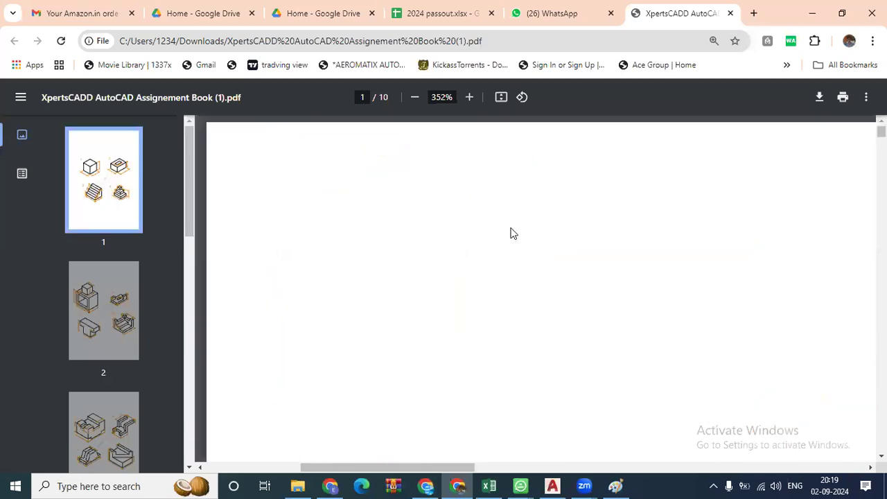
pyautogui.keyDown('ctrl'); pyautogui.scroll(-3, 510, 234); pyautogui.keyUp('ctrl')
pyautogui.keyDown('ctrl'); pyautogui.scroll(-1, 630, 265); pyautogui.keyUp('ctrl')
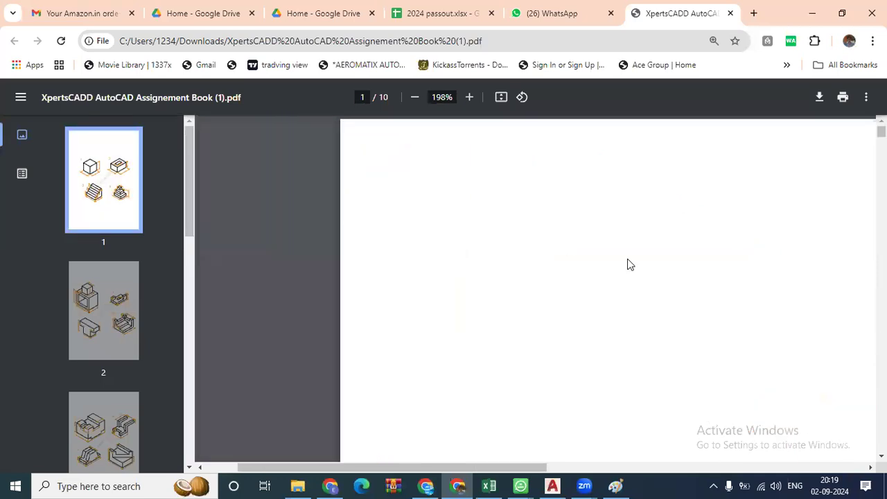
pyautogui.keyDown('ctrl'); pyautogui.scroll(-10, 630, 264); pyautogui.keyUp('ctrl')
pyautogui.keyDown('ctrl'); pyautogui.scroll(4, 511, 260); pyautogui.keyUp('ctrl')
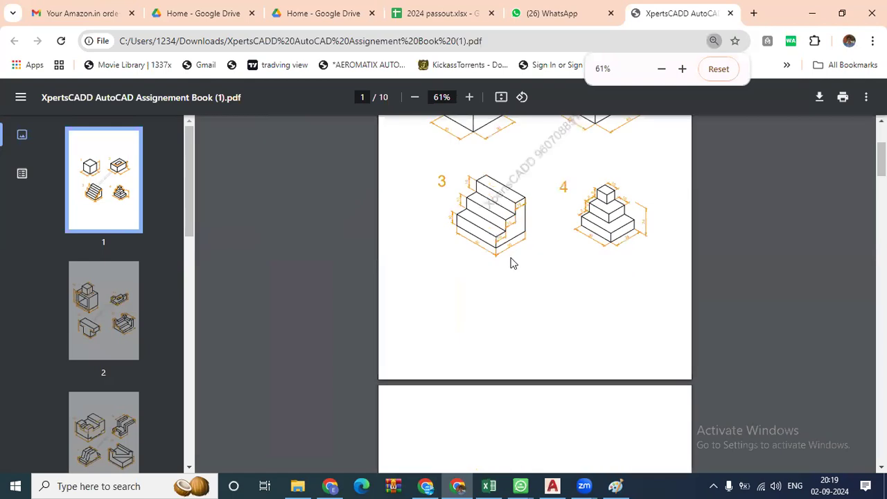
pyautogui.keyDown('ctrl'); pyautogui.scroll(4, 360, 276); pyautogui.keyUp('ctrl')
pyautogui.keyDown('ctrl'); pyautogui.scroll(-5, 398, 270); pyautogui.keyUp('ctrl')
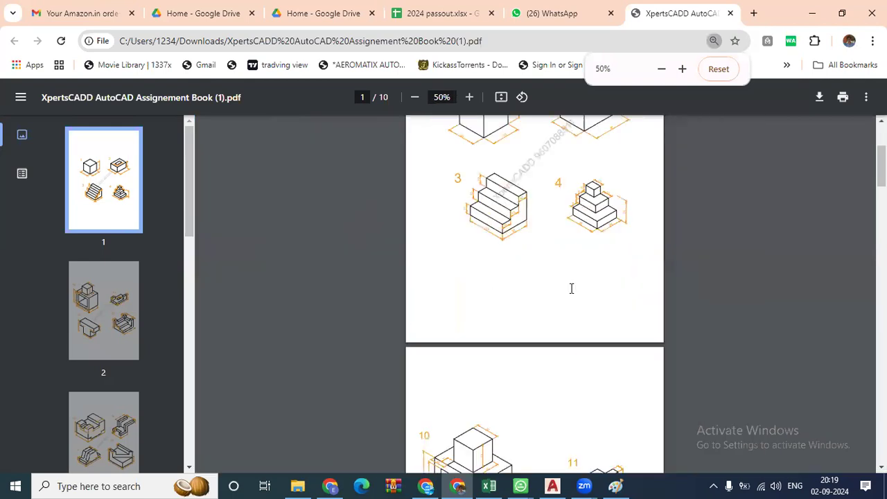
# Look through the isometric exercises on pages 2 and 3 of the assignment book and return to page 1
pyautogui.scroll(-5, 510, 229)
pyautogui.keyDown('ctrl'); pyautogui.scroll(1, 503, 275); pyautogui.keyUp('ctrl')
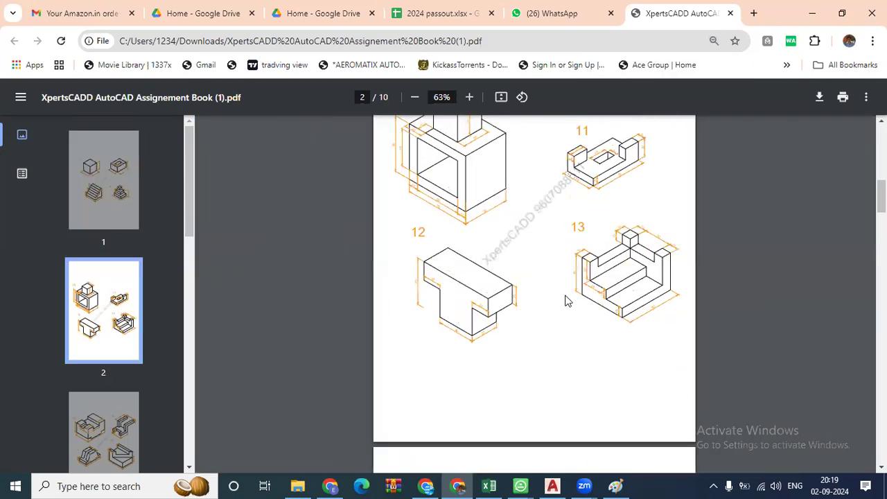
pyautogui.scroll(-5, 585, 297)
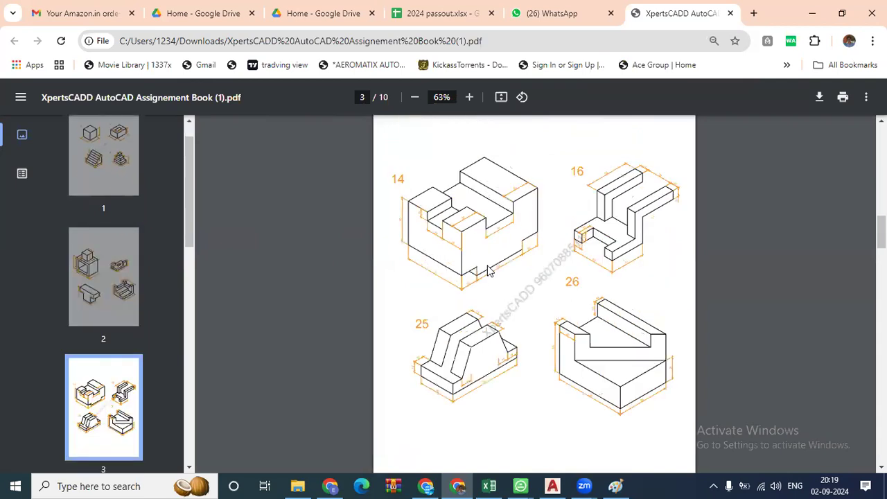
pyautogui.scroll(-3, 561, 274)
pyautogui.scroll(8, 562, 274)
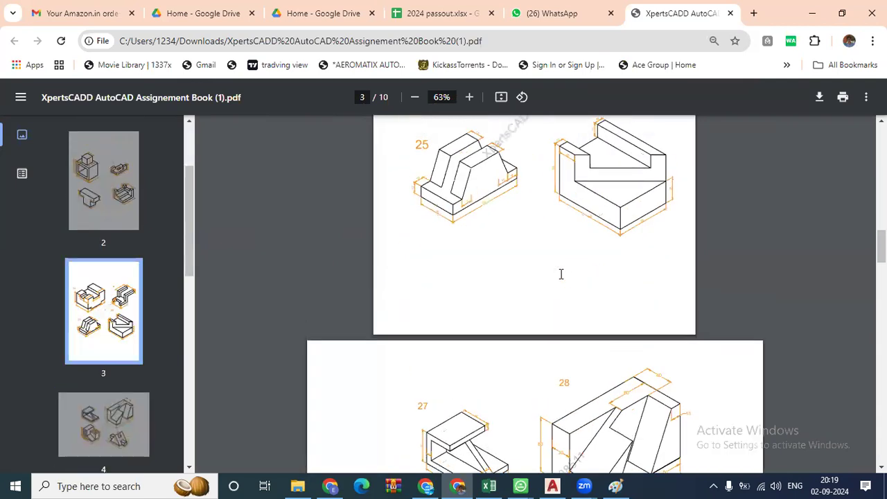
pyautogui.scroll(5, 561, 274)
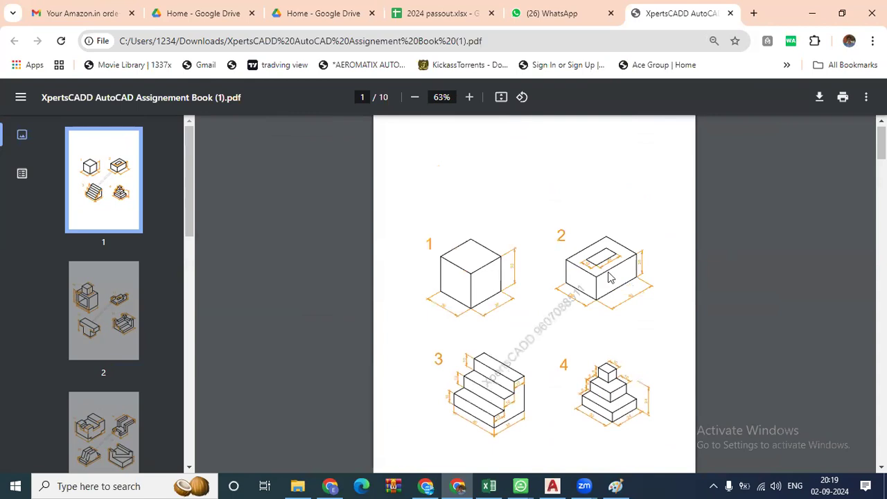
# Enlarge page 1 to 98% and look through the page thumbnails of the assignment book, returning to the first one
pyautogui.keyDown('ctrl'); pyautogui.scroll(2, 655, 281); pyautogui.keyUp('ctrl')
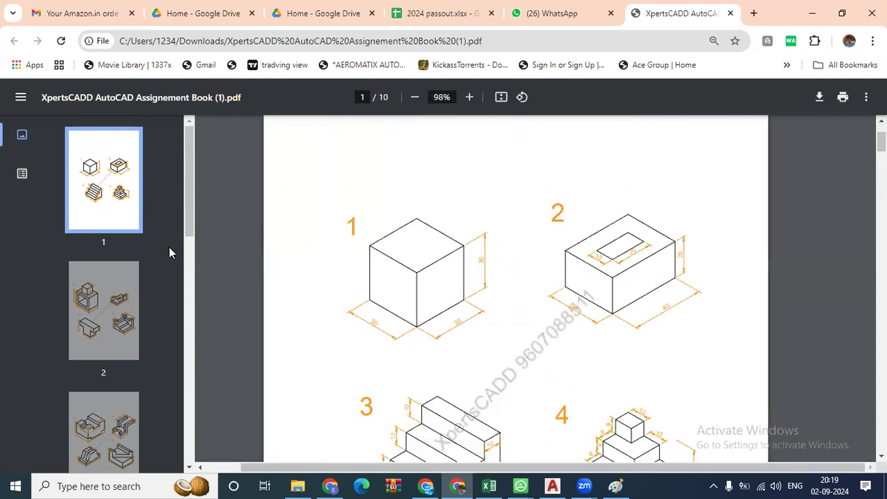
pyautogui.click(191, 249)
pyautogui.moveTo(188, 228); pyautogui.dragTo(182, 150)
pyautogui.click(191, 269)
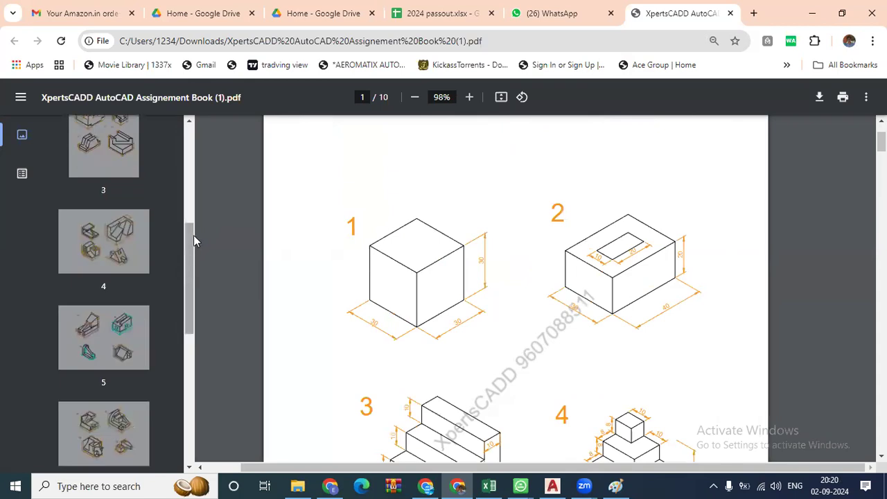
pyautogui.moveTo(193, 236); pyautogui.dragTo(185, 142)
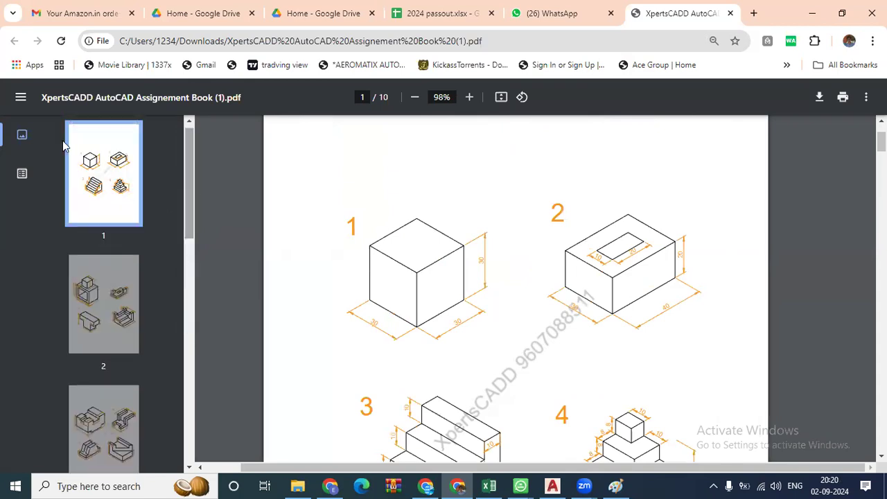